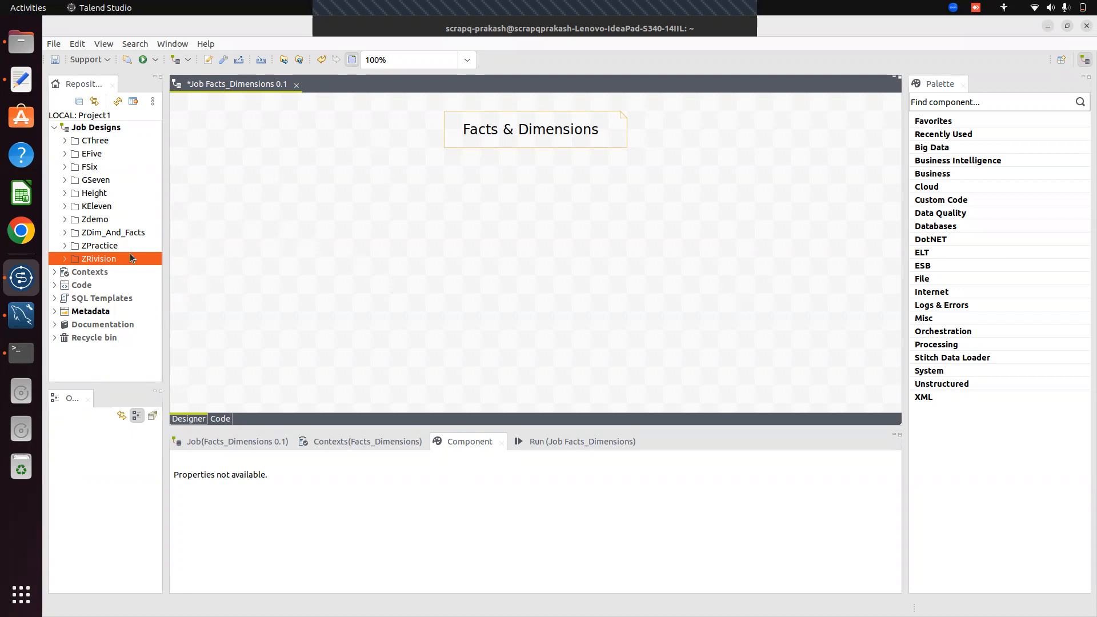
Bring MySQL Workbench to the front to inspect the ProjectABC schema tables
left_click(19, 316)
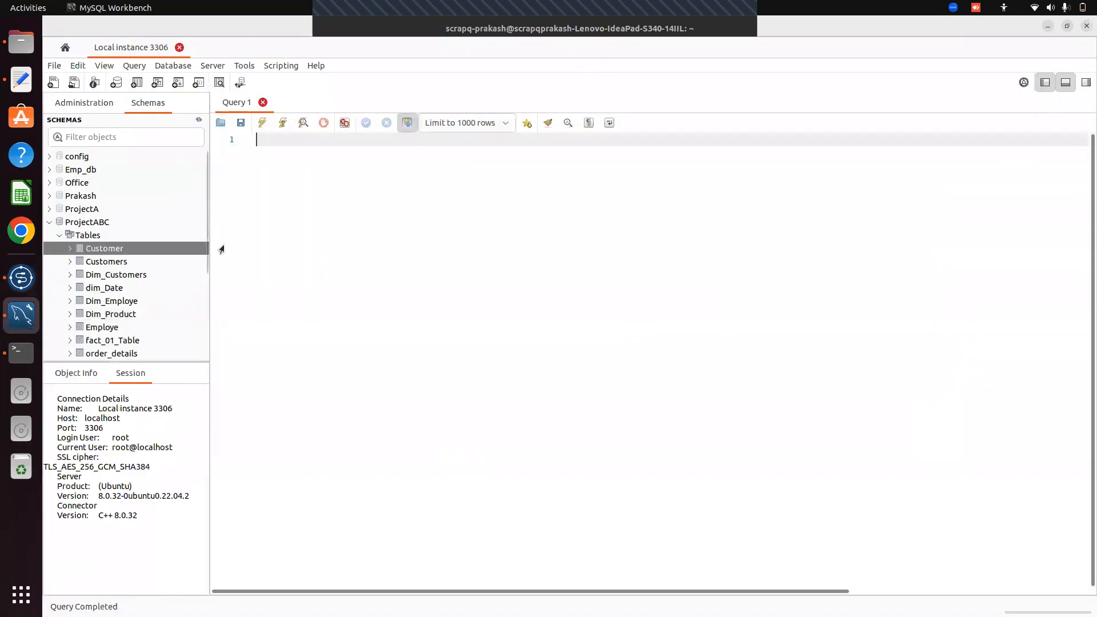
mouse_move(207, 244)
left_mouse_down()
mouse_move(200, 273)
mouse_move(197, 245)
mouse_move(197, 262)
left_mouse_up()
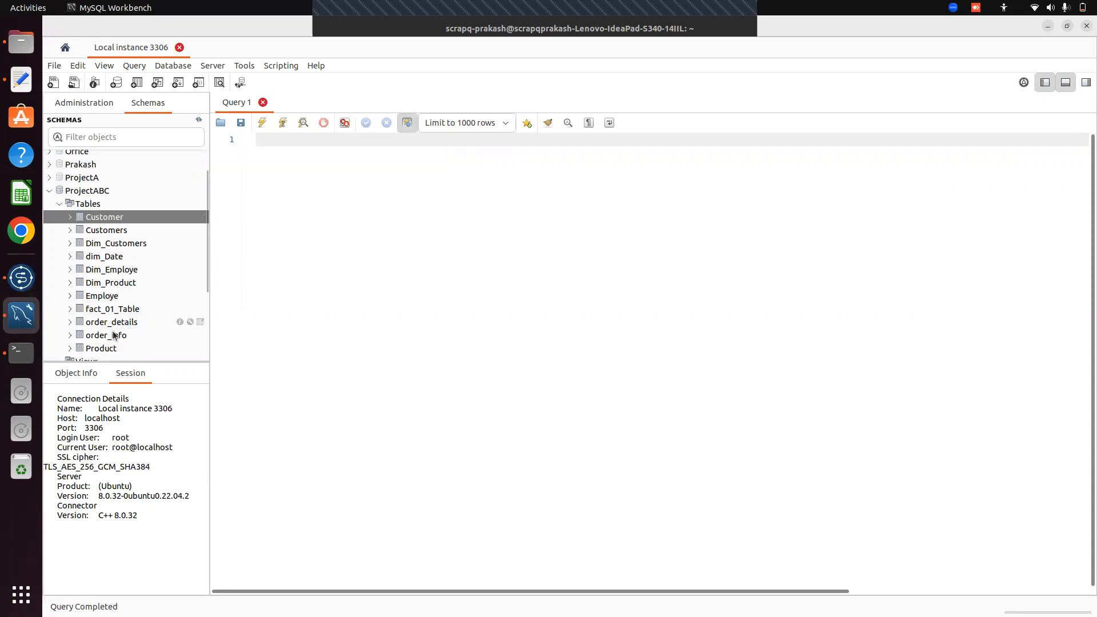
scroll(206, 300, "down", 2)
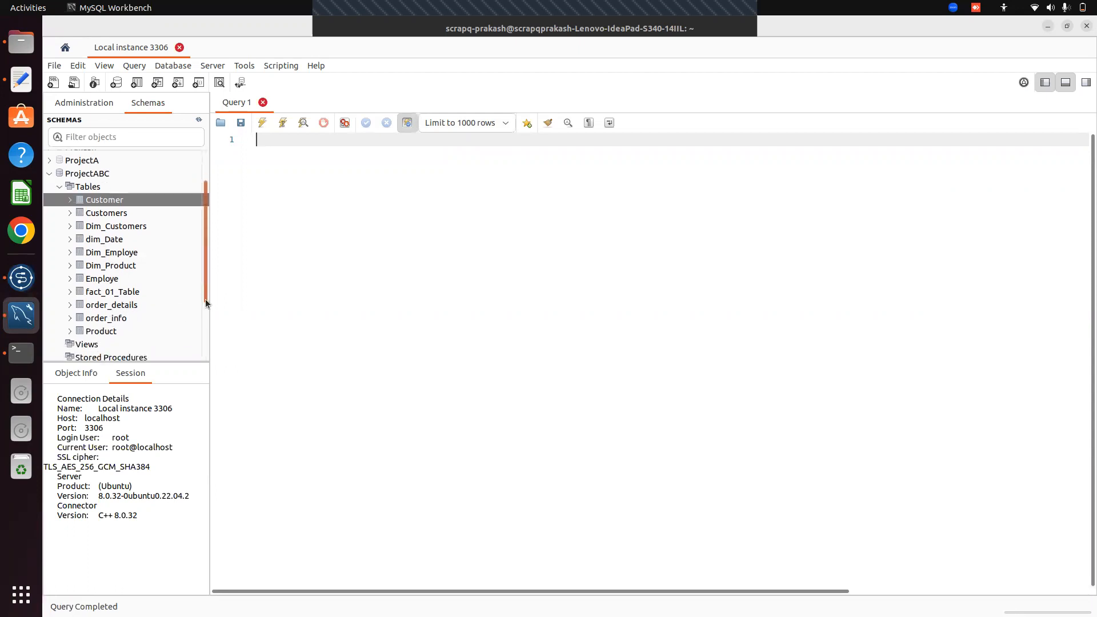
scroll(206, 300, "down", 2)
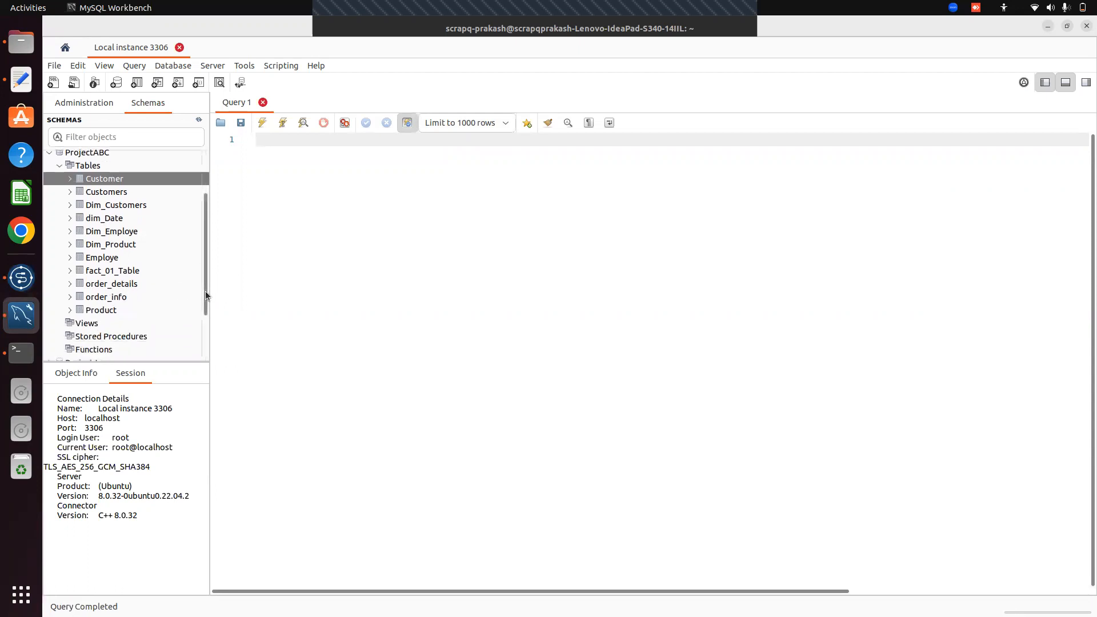
scroll(205, 290, "up", 5)
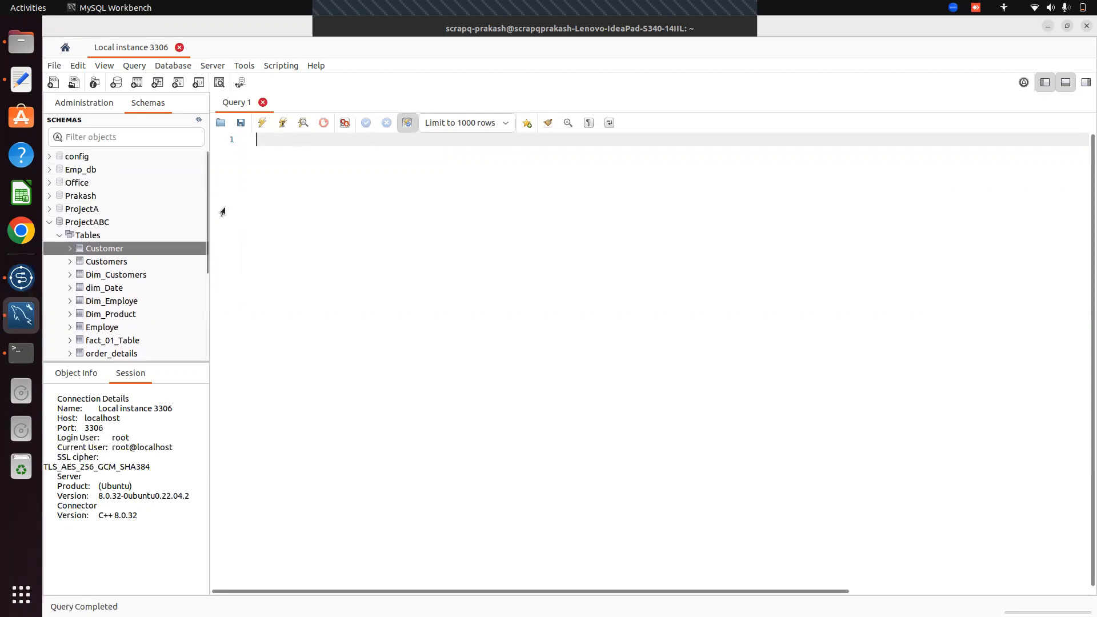
mouse_move(204, 208)
left_mouse_down()
mouse_move(207, 238)
mouse_move(205, 225)
left_mouse_up()
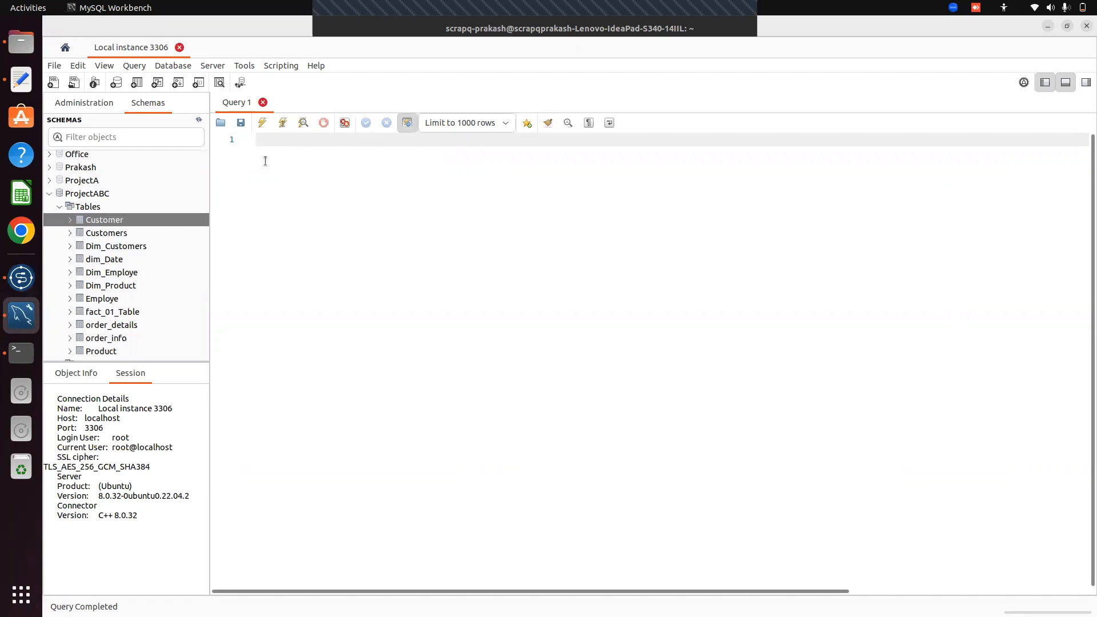
Open Select Rows (Limit 1000) tabs for Customer and Employe, copy the Employe query, and return to Customer
right_click(114, 221)
left_click(201, 231)
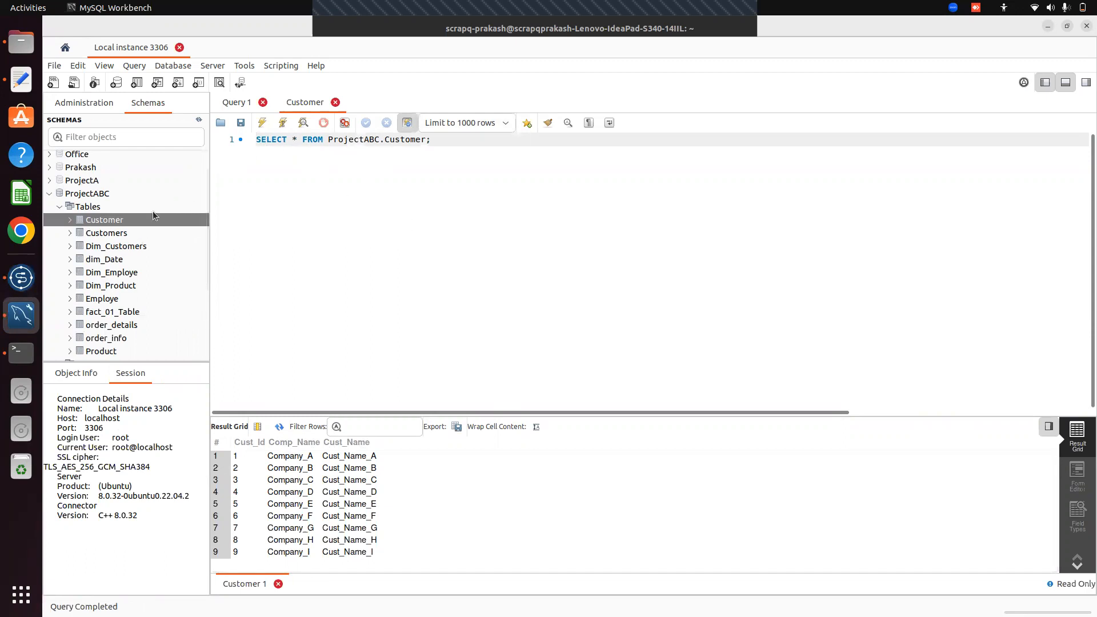
right_click(104, 298)
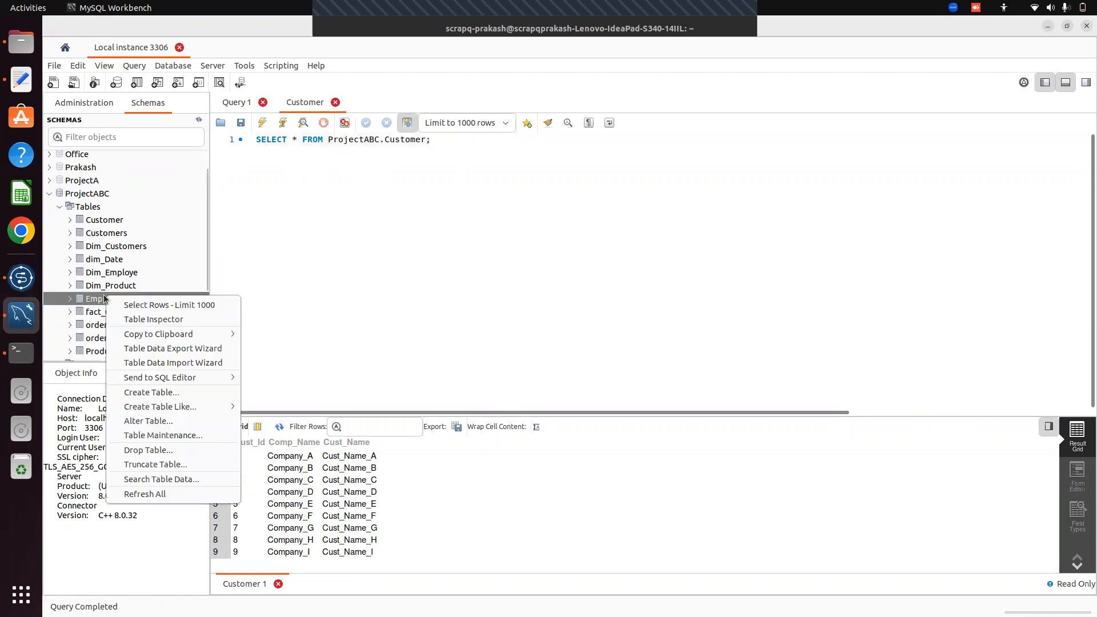
left_click(184, 304)
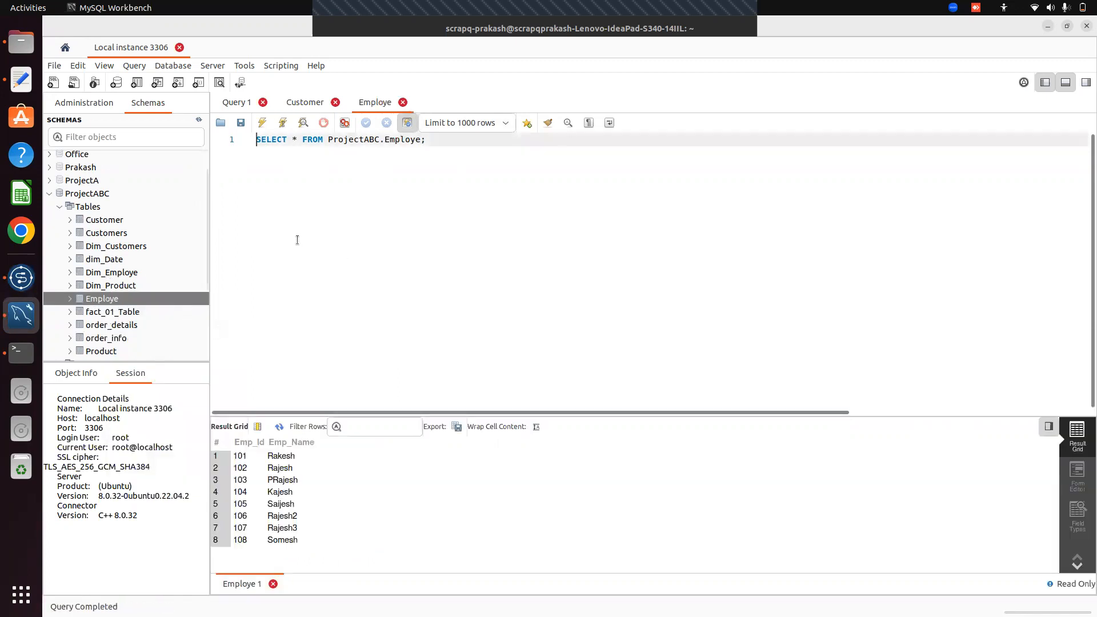
triple_click(319, 141)
key("ctrl+c")
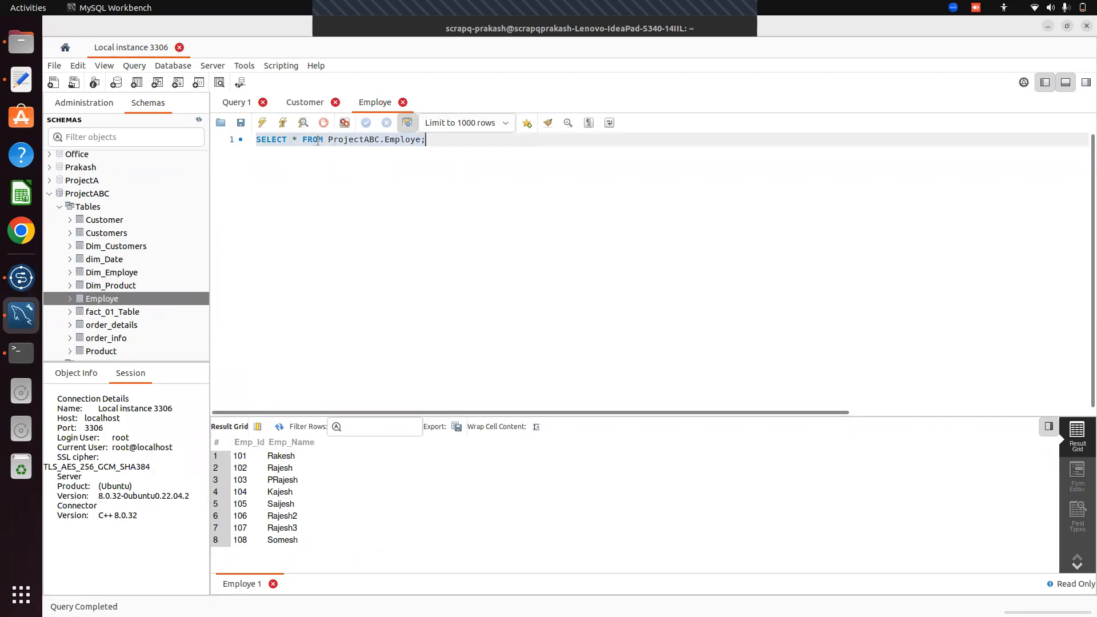
left_click(306, 104)
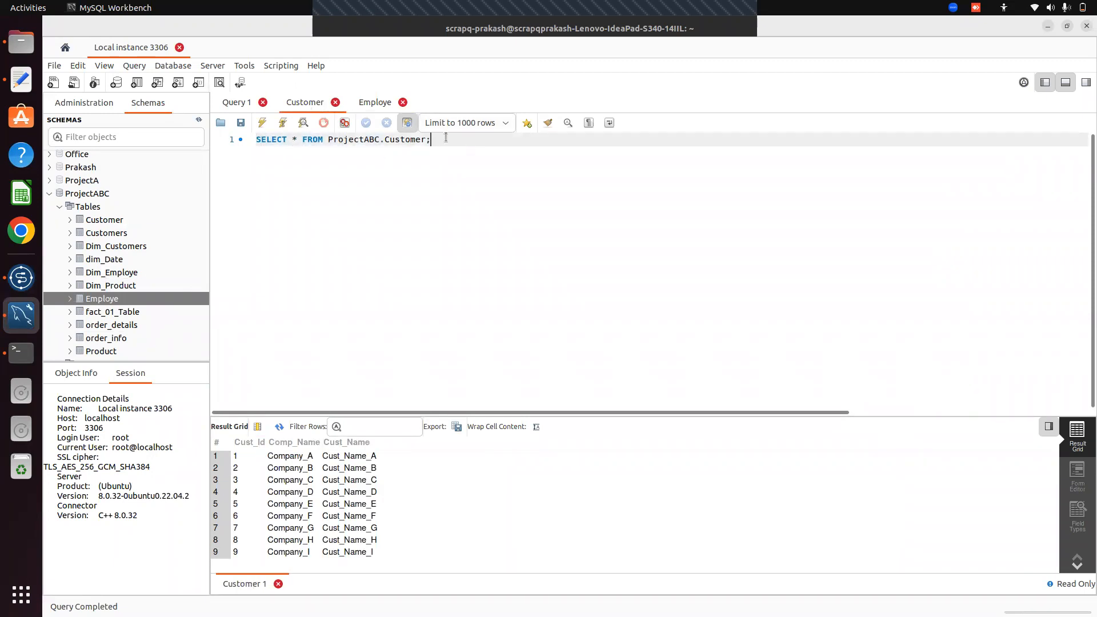
Paste the Employe query, turn a copy into a Product SELECT line, and run it to list Product rows
key("Return")
key("ctrl+v")
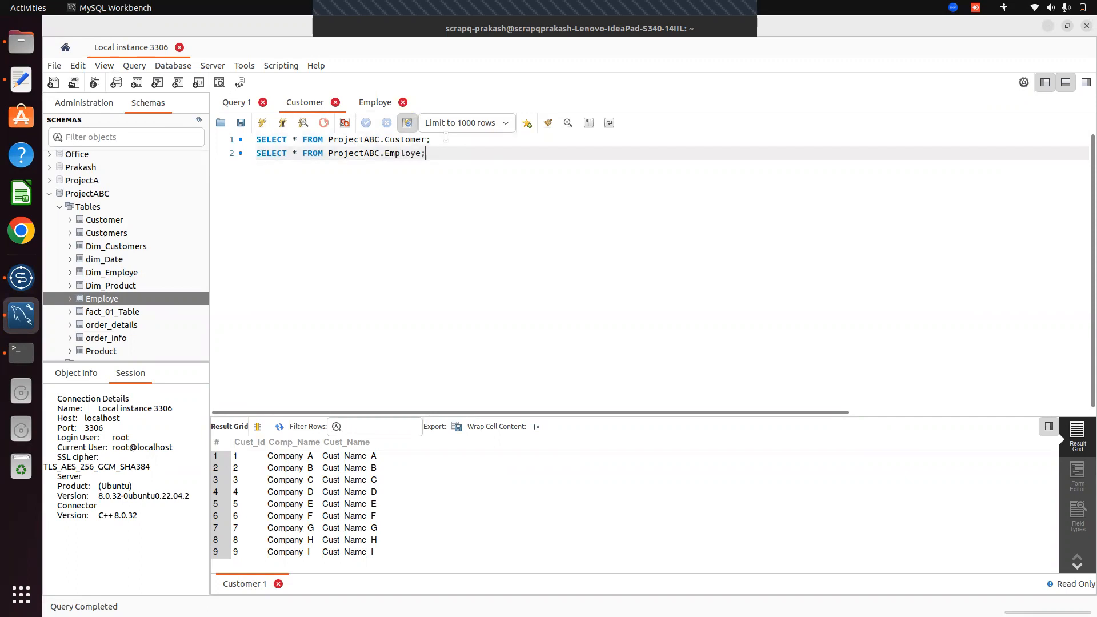
key("Return")
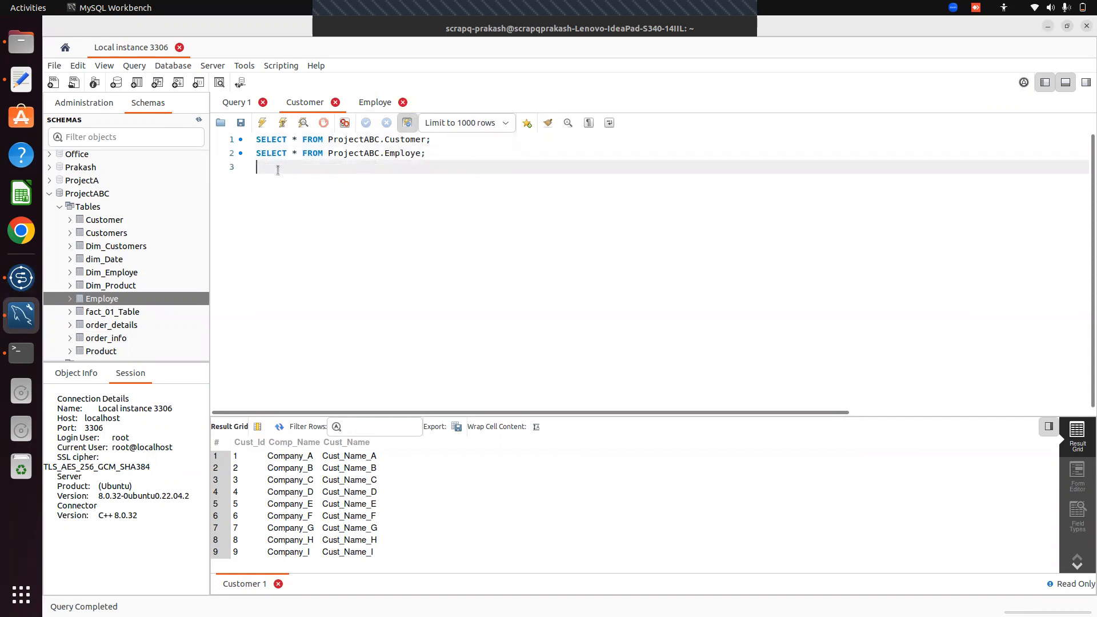
left_click_drag(256, 153, 424, 154)
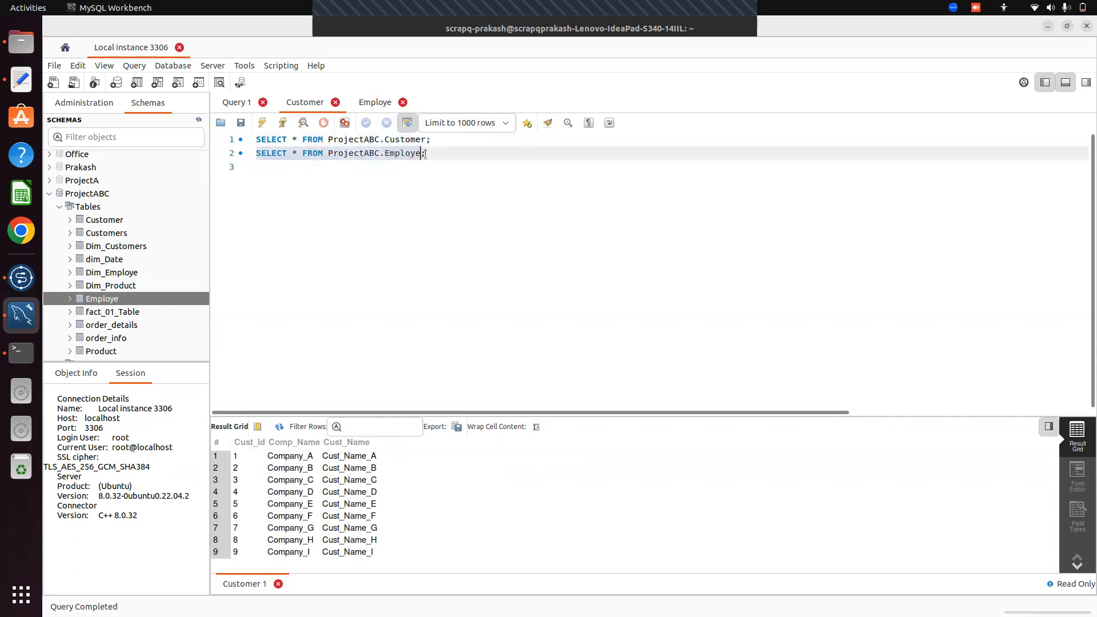
left_click(463, 155)
key("Return")
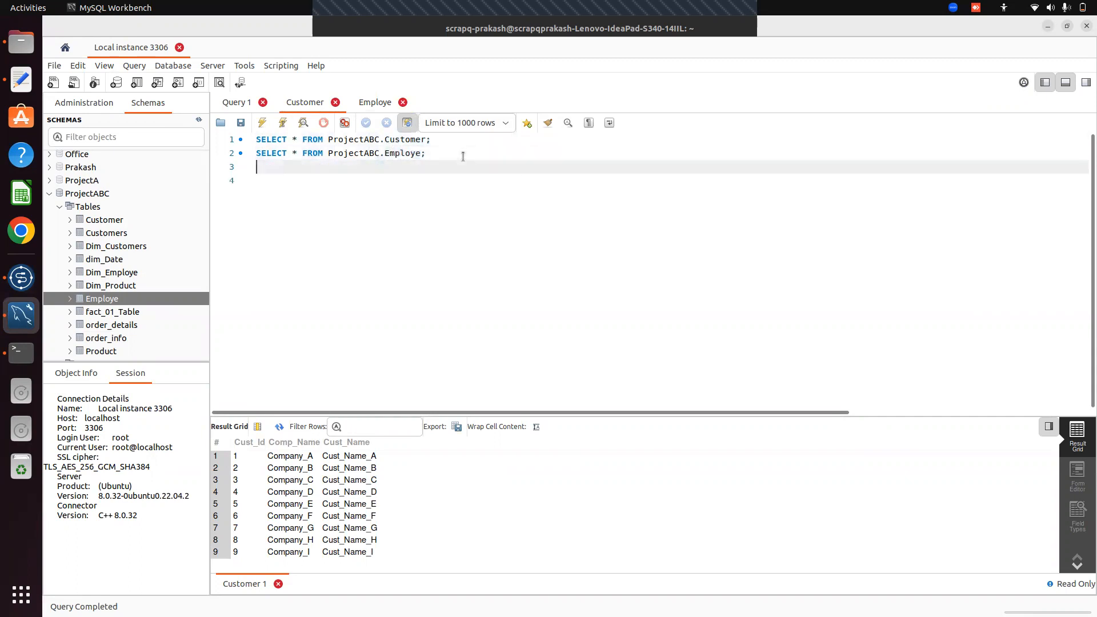
key("ctrl+v")
key("BackSpace")
key("BackSpace")
key("BackSpace")
key("BackSpace")
key("BackSpace")
key("BackSpace")
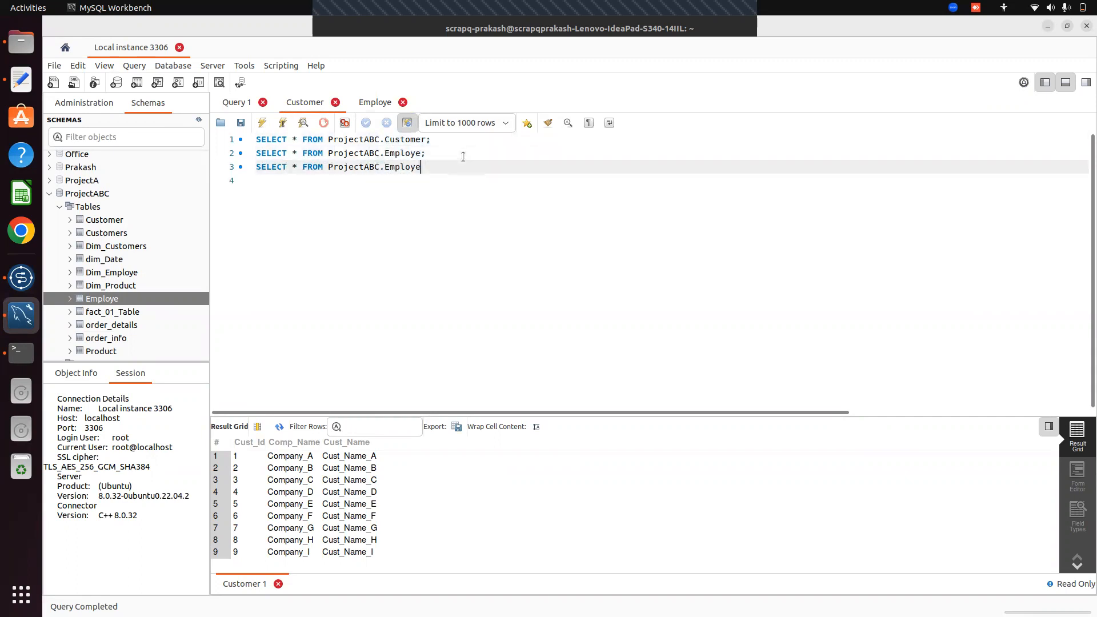
key("BackSpace")
key("BackSpace")
type("Product;")
key("shift+Left")
key("shift+Left")
key("shift+Left")
key("shift+Left")
key("shift+Left")
key("shift+Left")
key("shift+Left")
key("shift+Left")
key("shift+Left")
key("shift+Left")
key("shift+Left")
key("shift+Left")
key("shift+Left")
key("shift+Left")
key("shift+Left")
key("shift+Left")
key("shift+Left")
key("shift+Left")
key("shift+Left")
key("shift+Left")
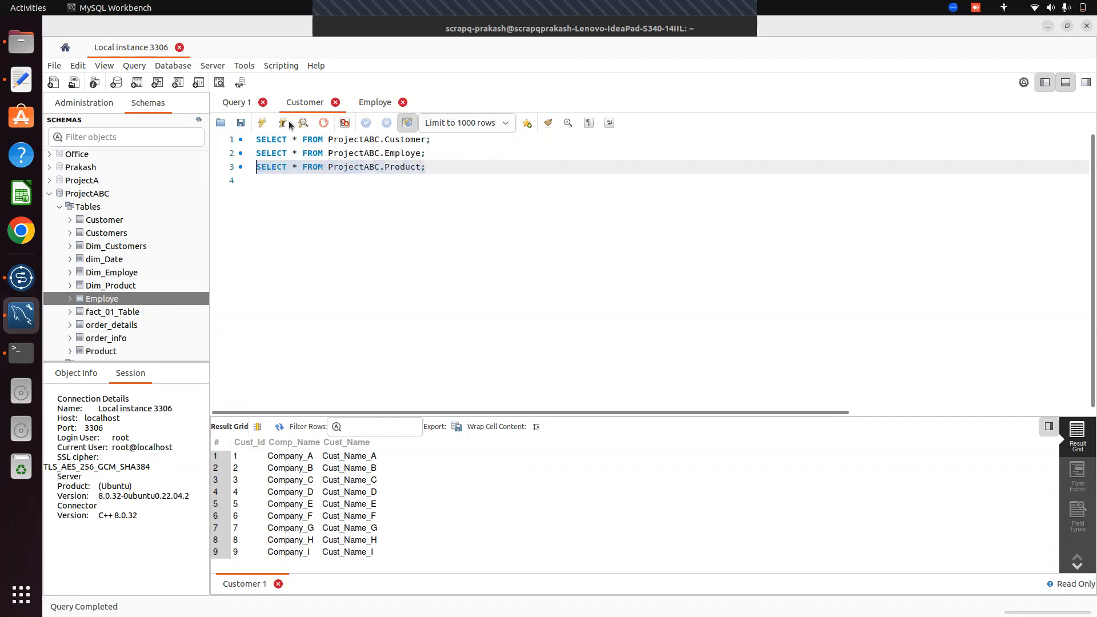
left_click(262, 124)
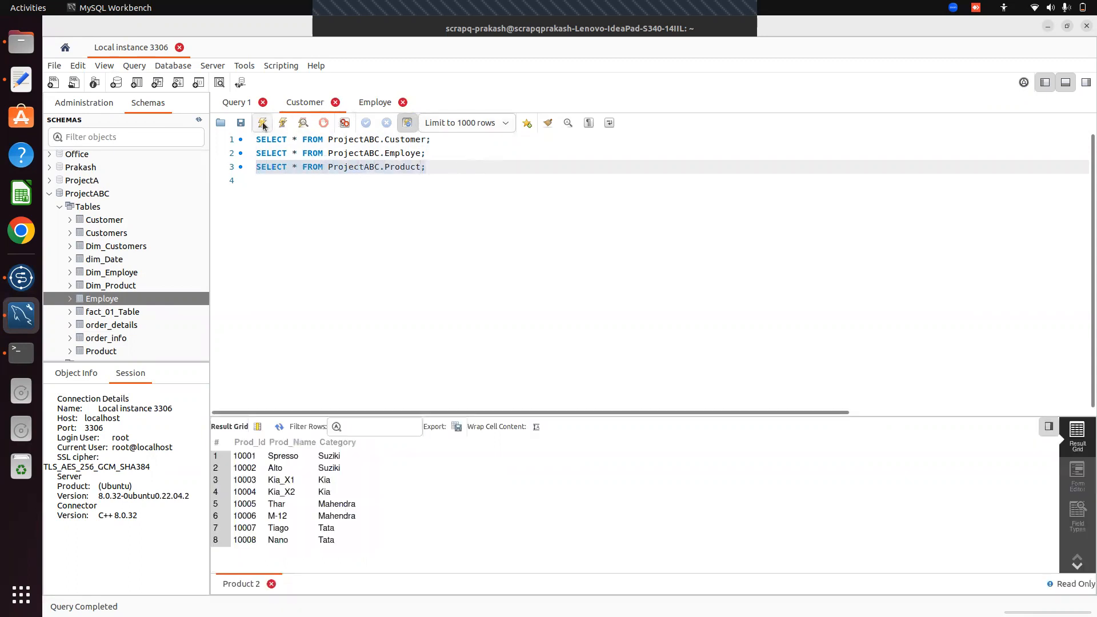
Close the Employe tab and add SELECT lines for order_details and order_info to the script
left_click(403, 103)
key("Return")
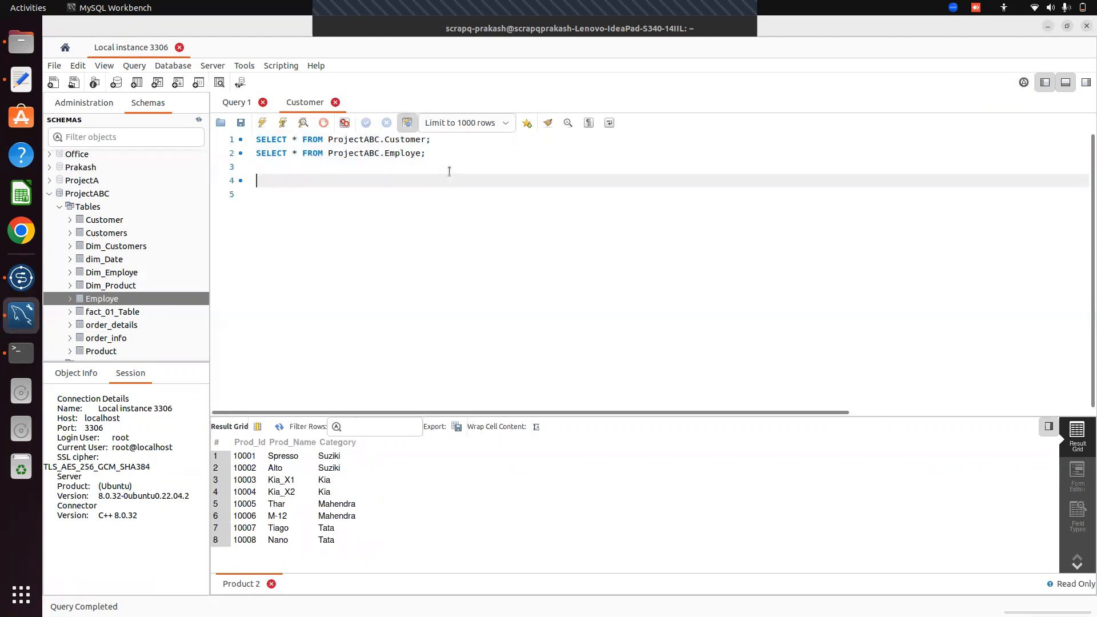
key("ctrl+z")
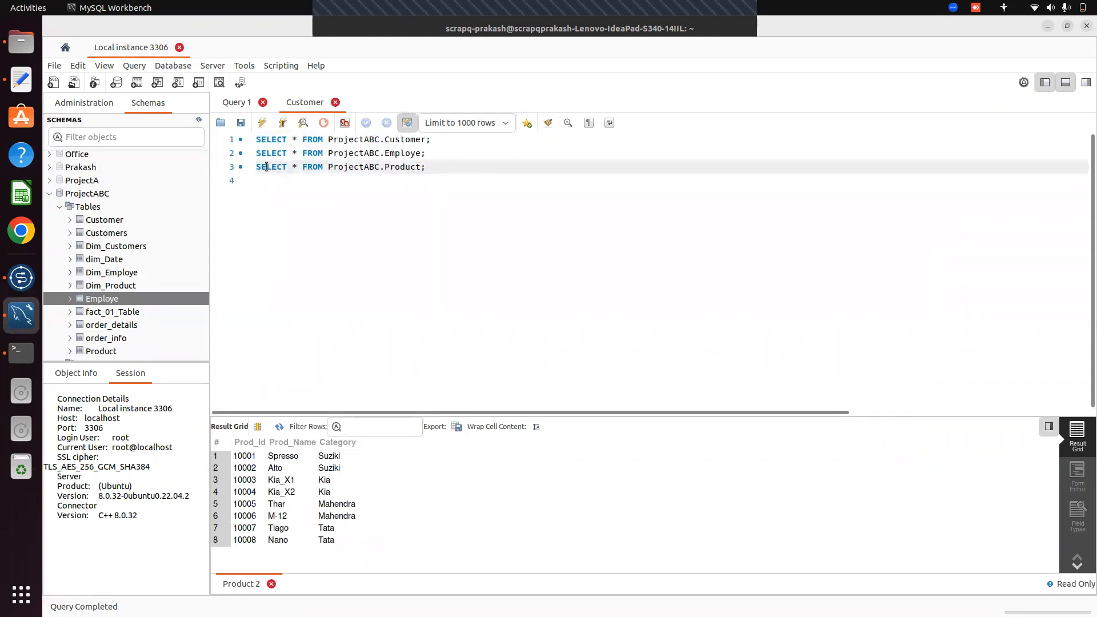
left_click_drag(256, 167, 433, 169)
key("ctrl+c")
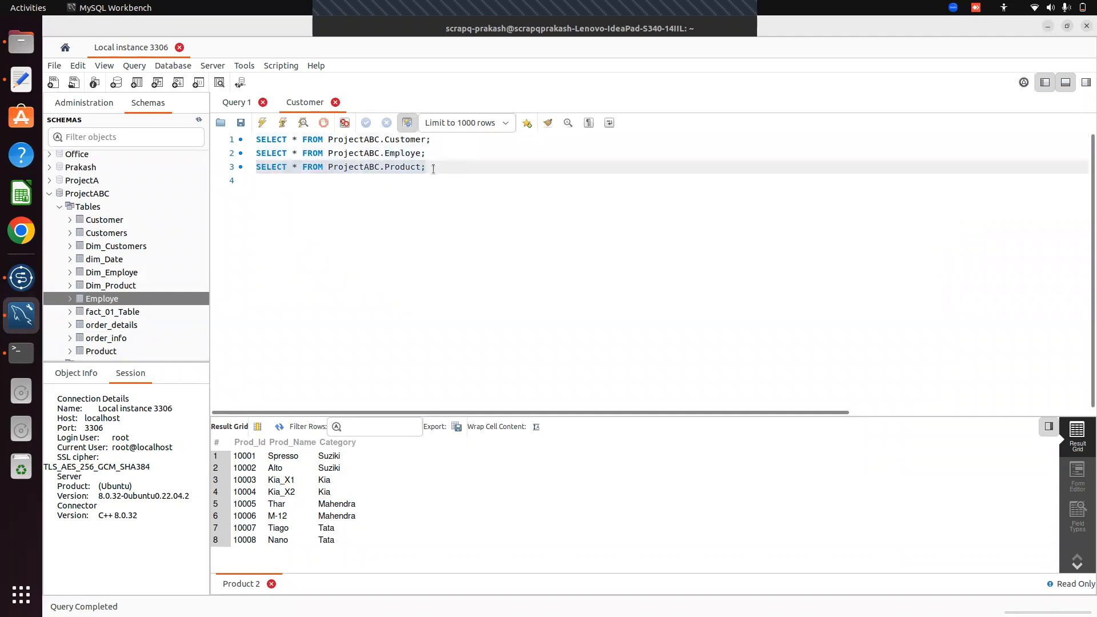
left_click(451, 176)
key("ctrl+v")
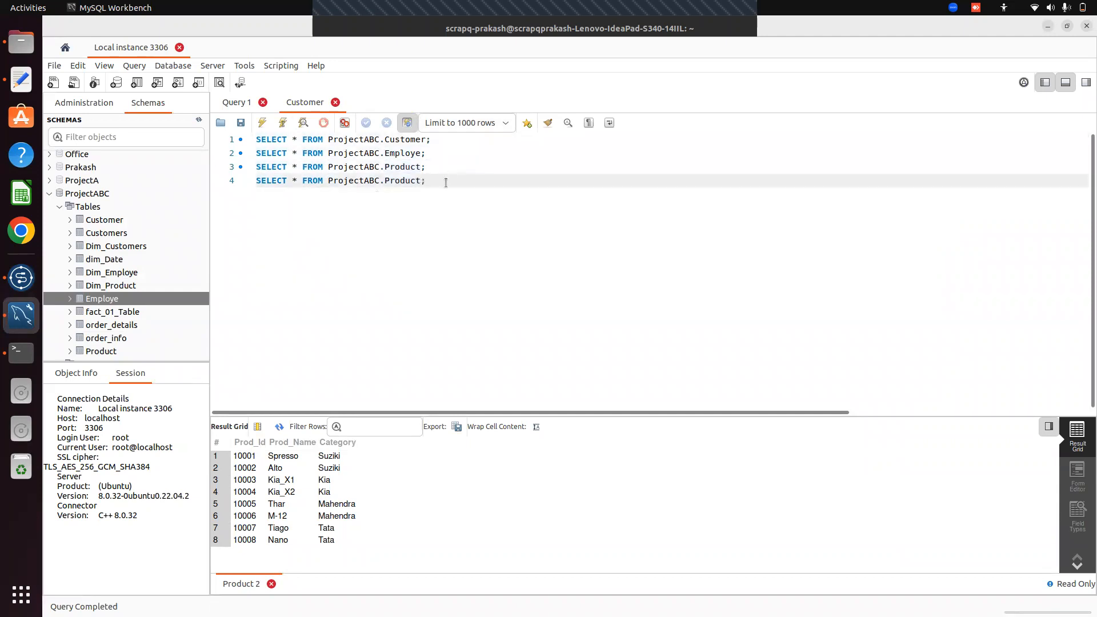
key("BackSpace")
key("BackSpace")
key("BackSpace")
key("BackSpace")
key("BackSpace")
key("BackSpace")
key("BackSpace")
key("BackSpace")
key("BackSpace")
key("BackSpace")
key("BackSpace")
key("BackSpace")
key("BackSpace")
key("BackSpace")
key("BackSpace")
key("BackSpace")
key("BackSpace")
key("BackSpace")
type("order_details")
key("Return")
type("select ")
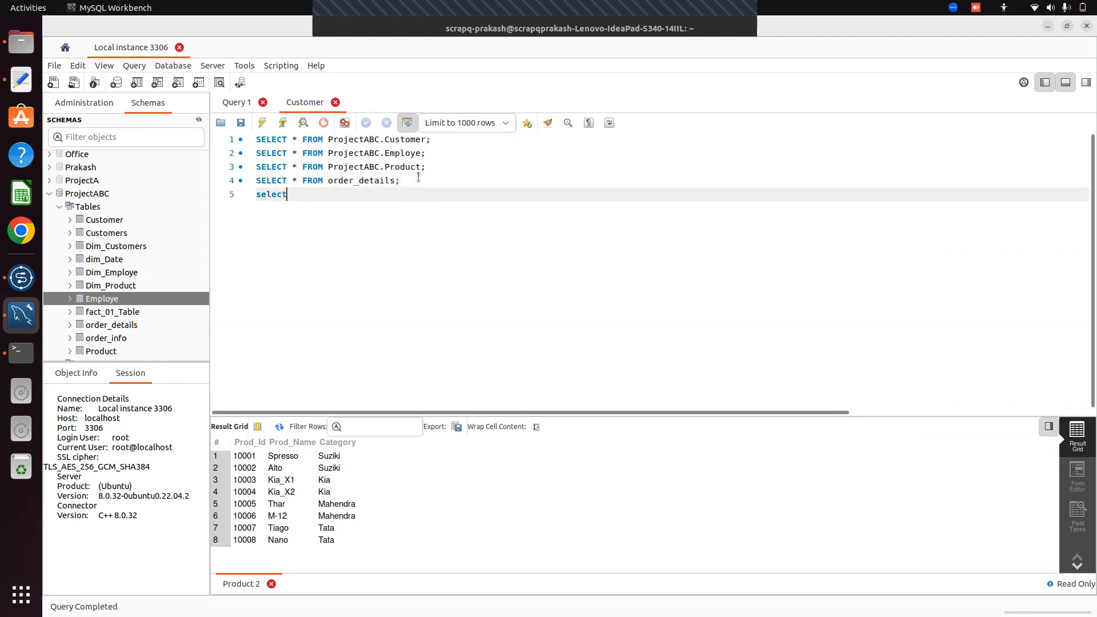
type("* from order_info;")
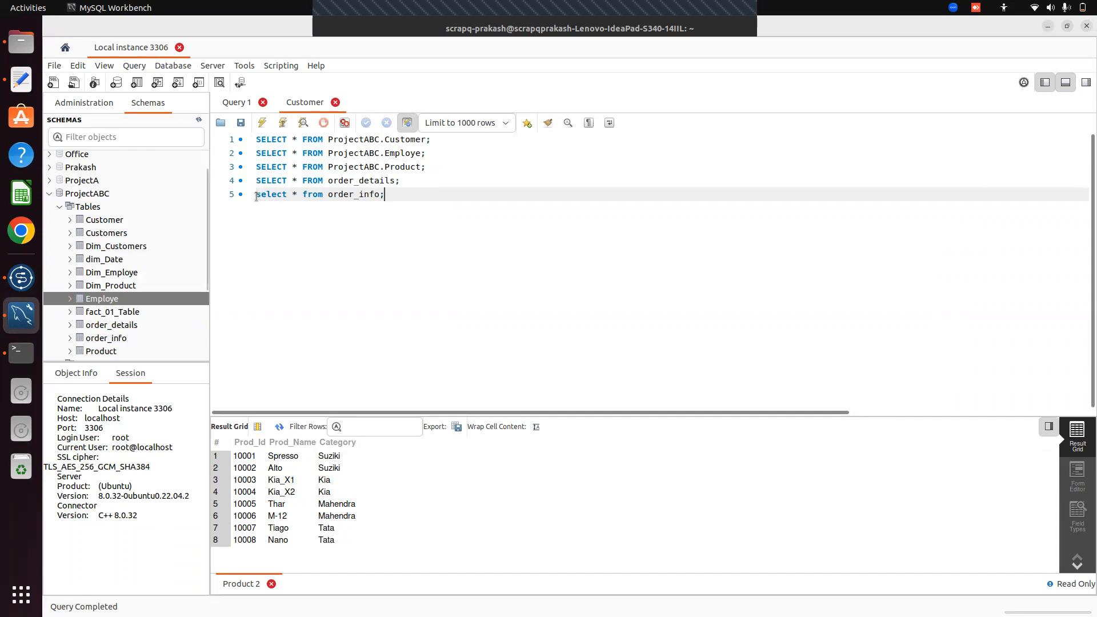
left_click_drag(256, 178, 403, 196)
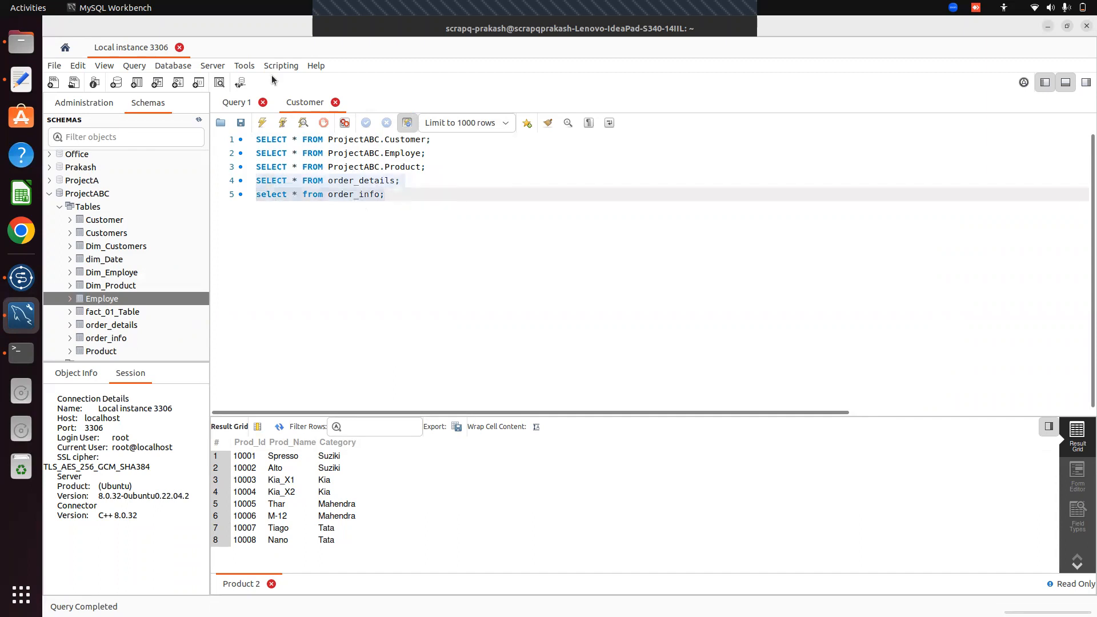
Run the order_details and order_info queries, making line 5's SELECT * FROM keywords uppercase
left_click(264, 123)
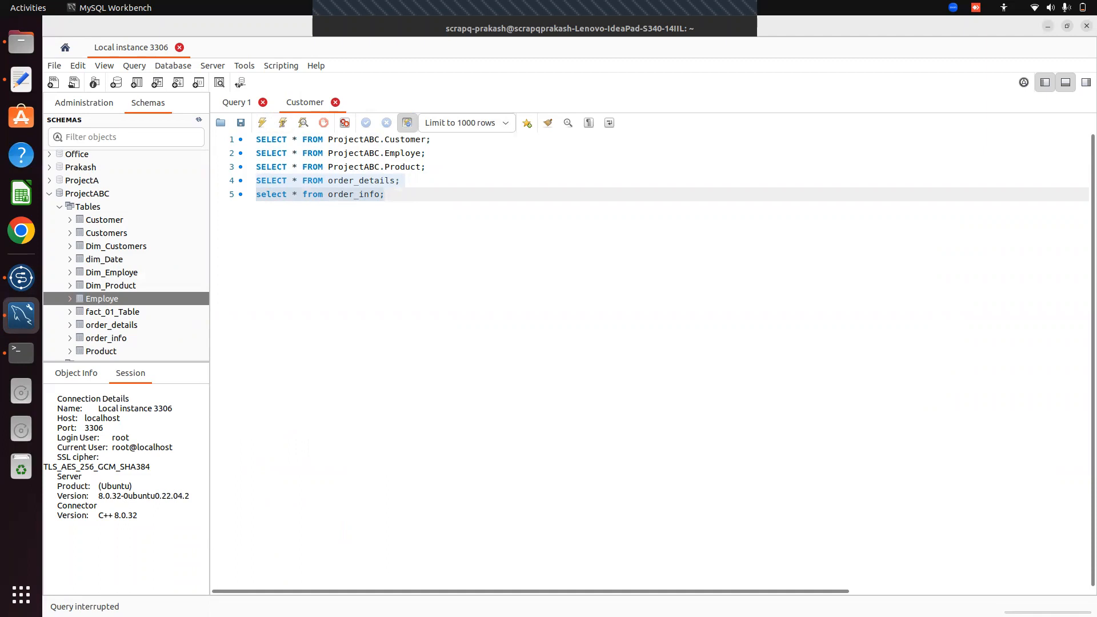
left_click(321, 231)
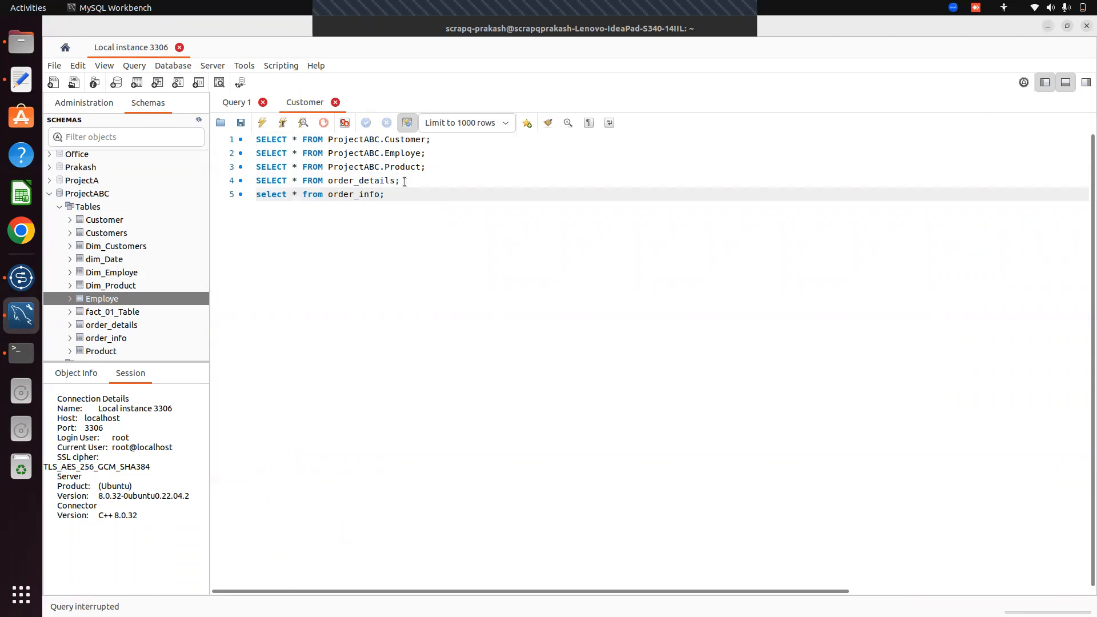
left_click_drag(256, 180, 323, 180)
key("ctrl+c")
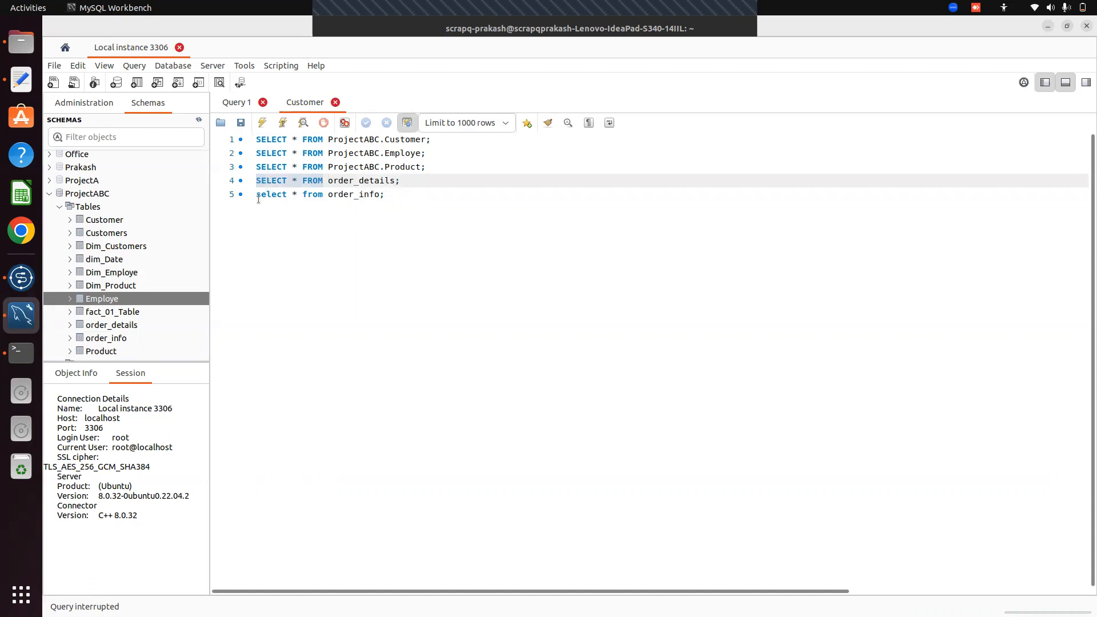
left_click_drag(256, 194, 323, 194)
key("ctrl+v")
left_click_drag(255, 180, 384, 194)
left_click(259, 127)
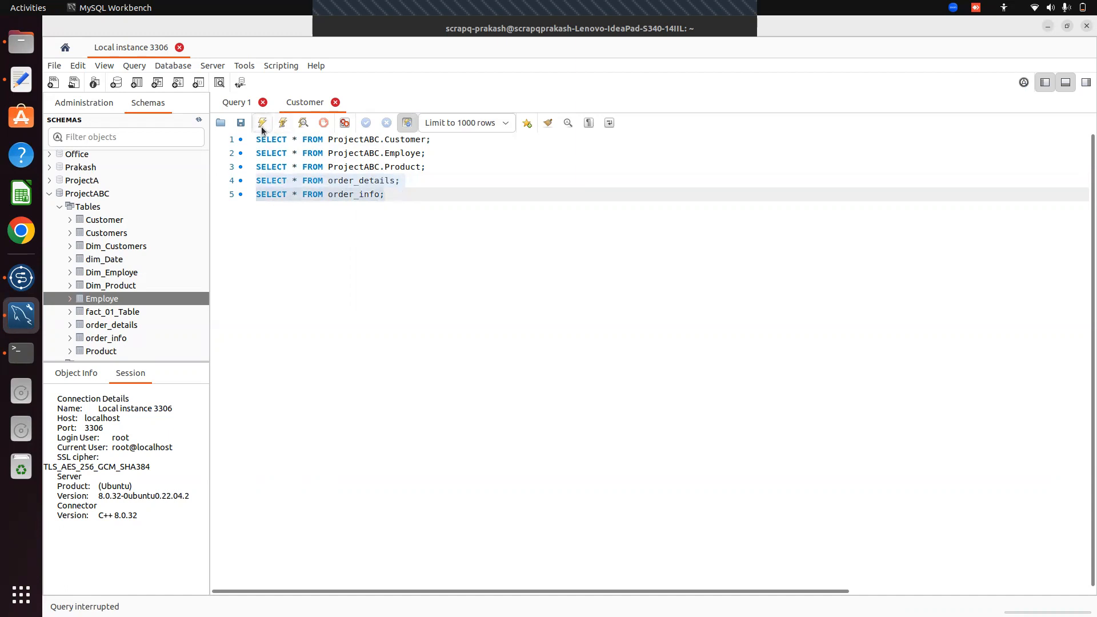
left_click(421, 268)
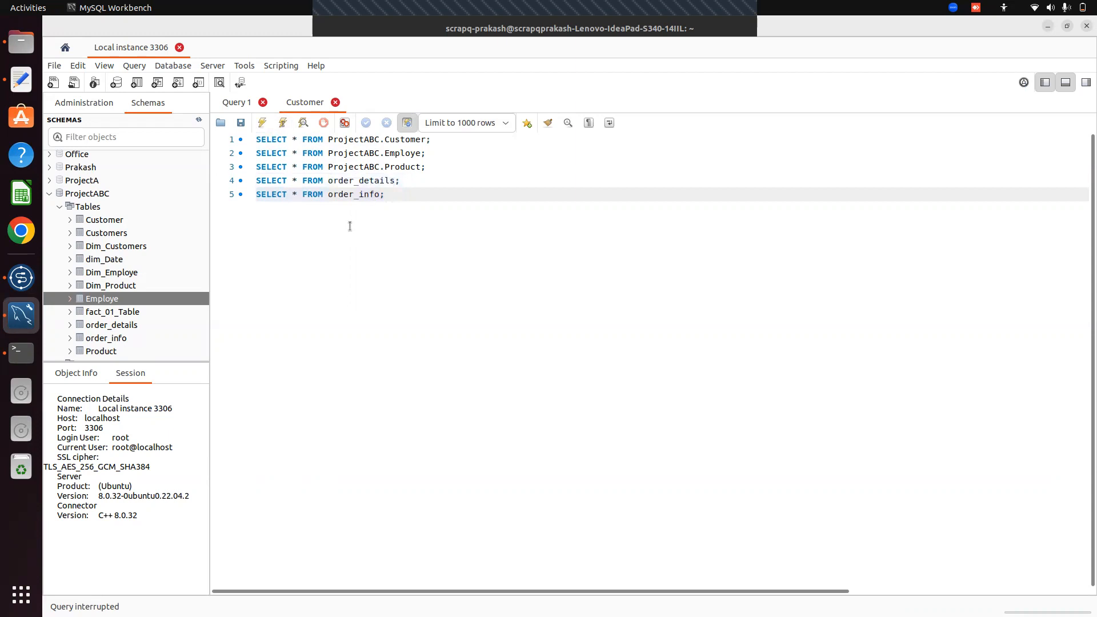
Prefix order_details and order_info with 'ProjectABC.' and run both queries
left_click(257, 180)
left_click_drag(258, 180, 416, 176)
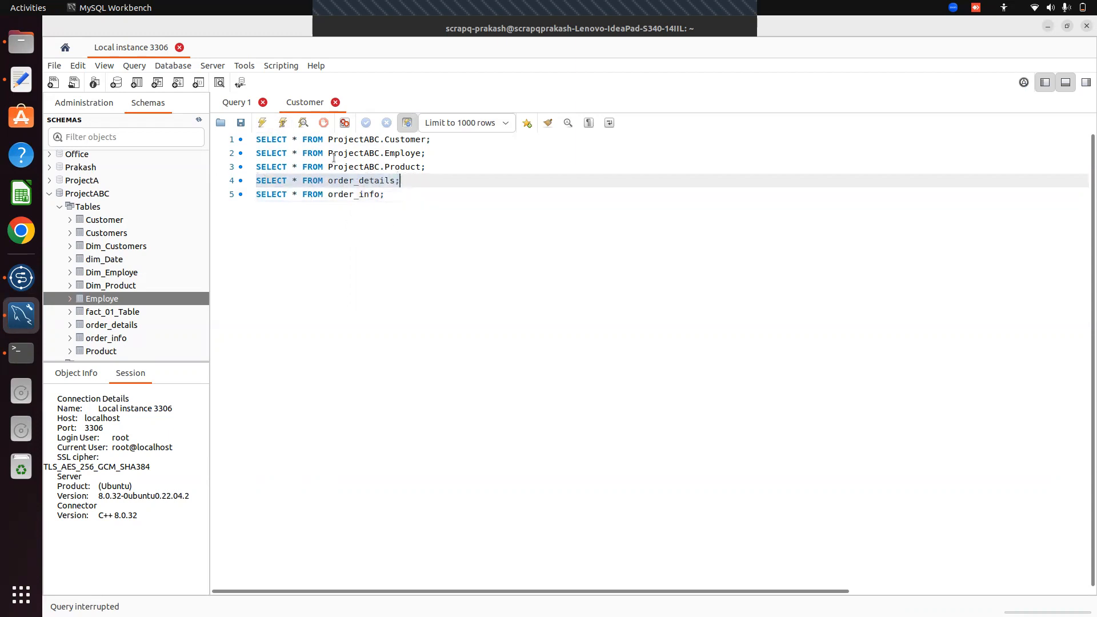
left_click_drag(329, 166, 386, 166)
key("ctrl+c")
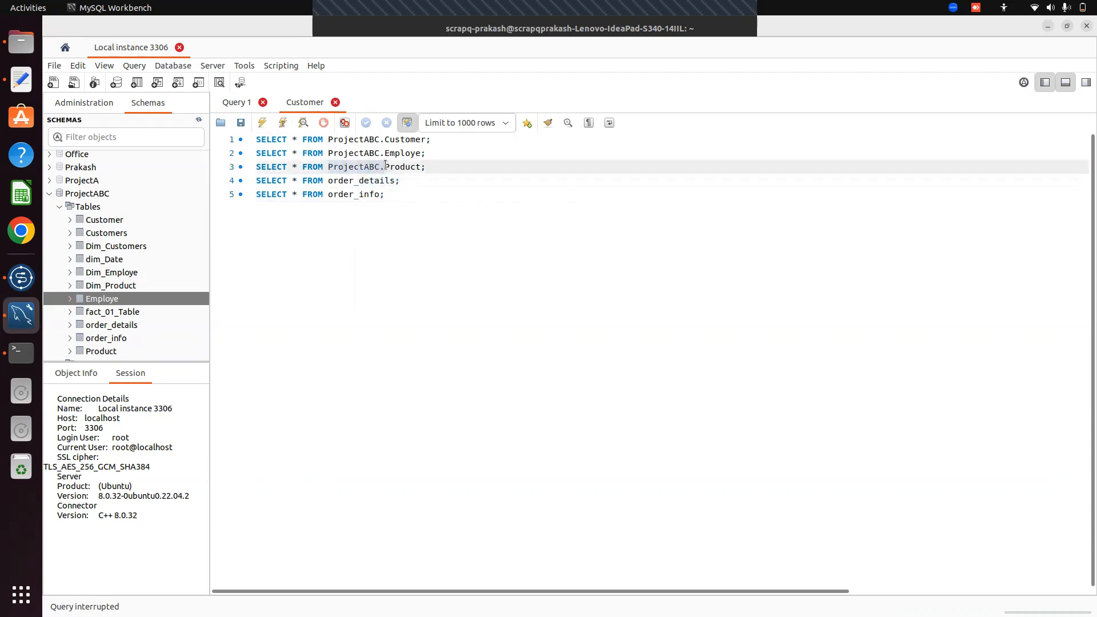
left_click(329, 183)
key("ctrl+v")
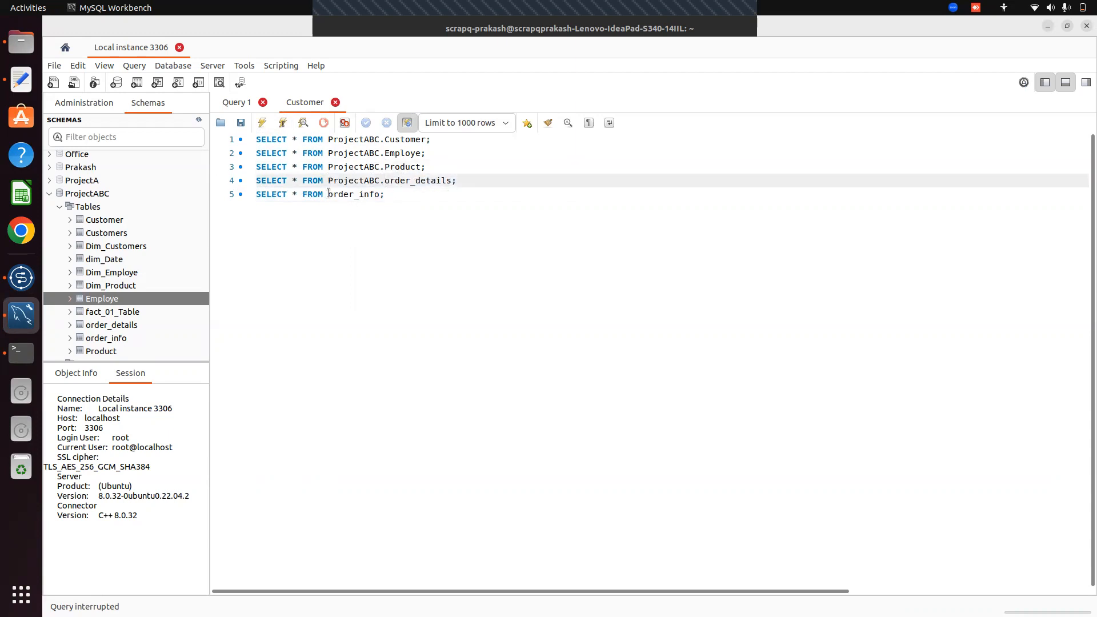
left_click(329, 194)
key("ctrl+v")
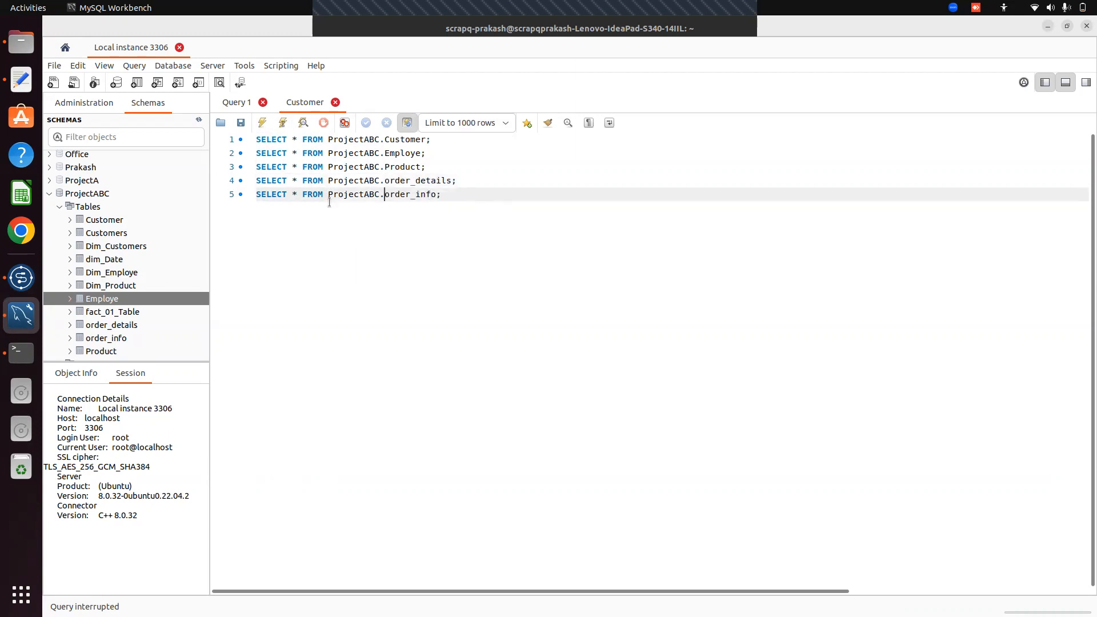
left_click_drag(262, 180, 460, 192)
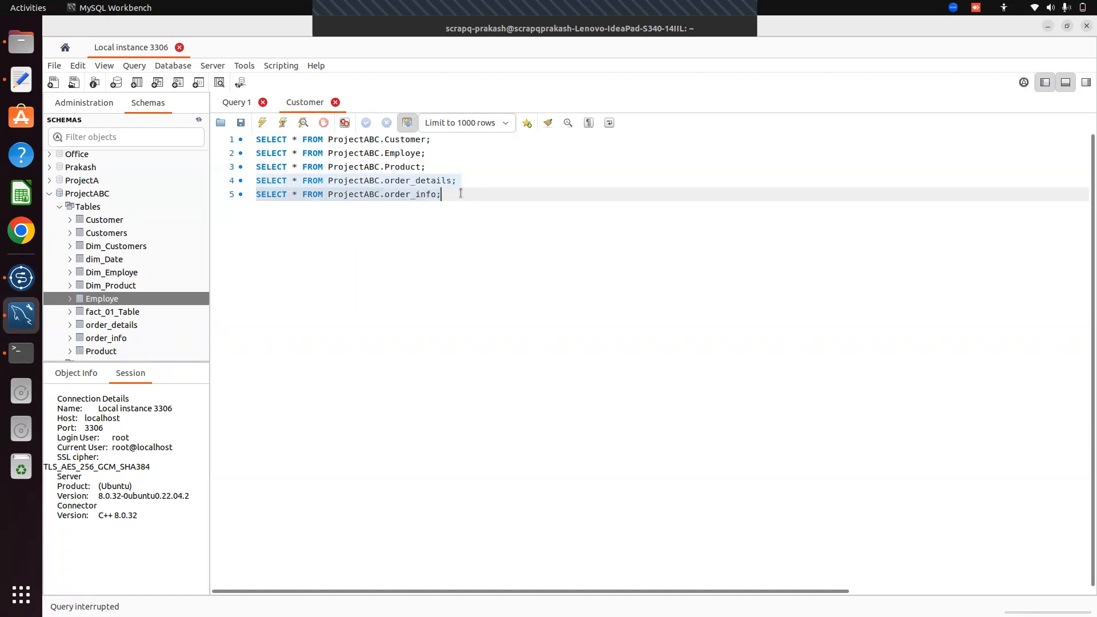
left_click(264, 124)
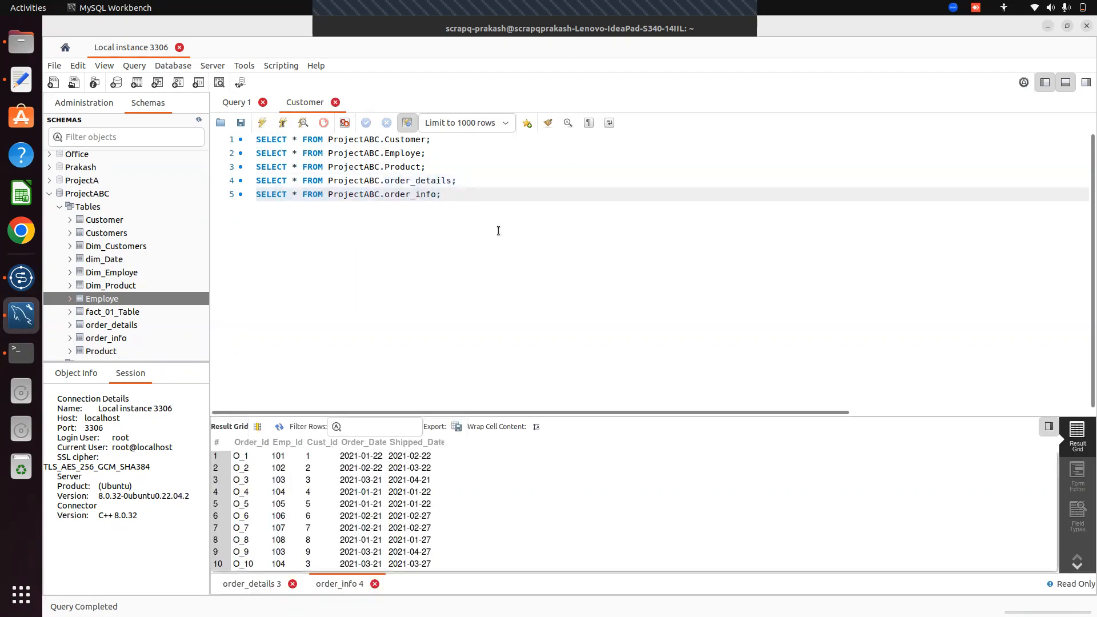
Add 'show databases' on a new line, correct the typo, and run it to list ten databases
key("Return")
key("Return")
type("use")
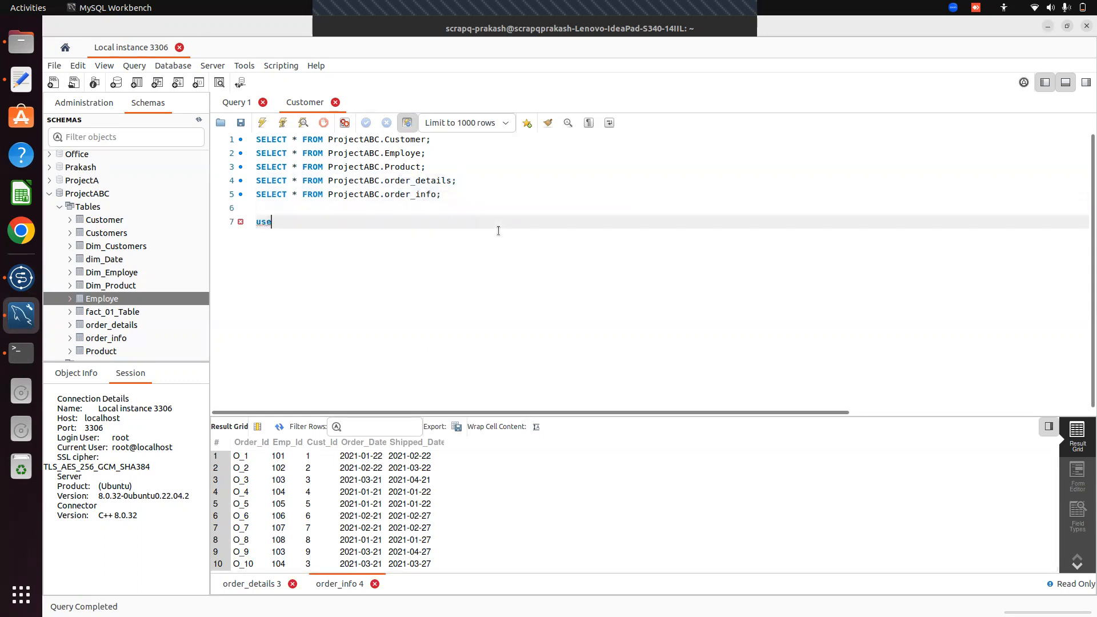
type(" Pr")
key("BackSpace")
key("BackSpace")
key("BackSpace")
key("BackSpace")
key("BackSpace")
key("BackSpace")
key("BackSpace")
key("Return")
type("show databaes")
left_click_drag(257, 222, 328, 221)
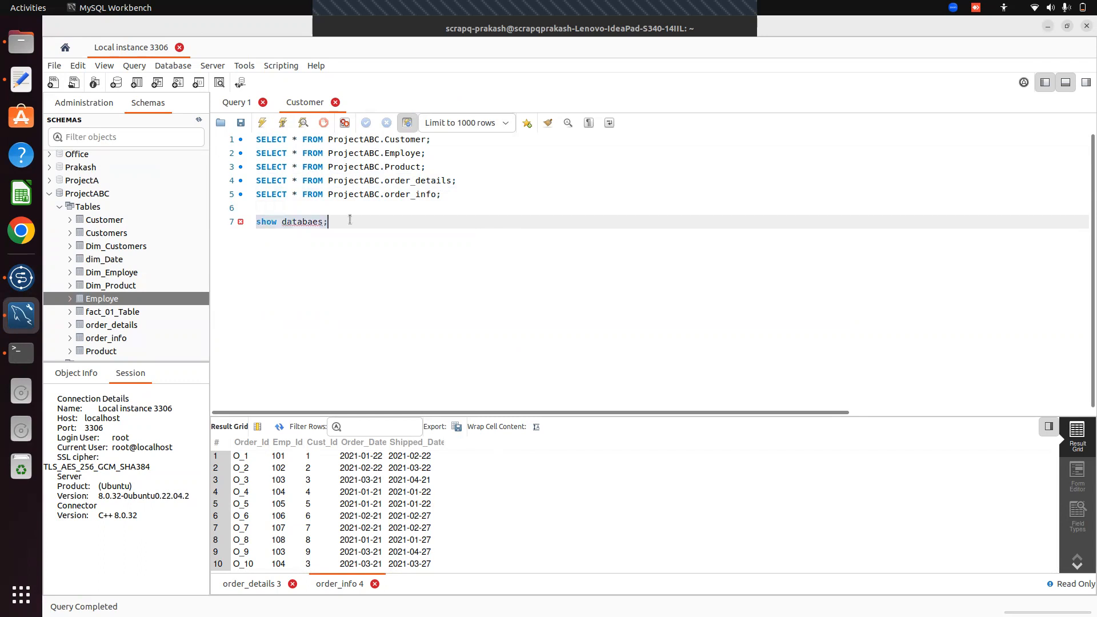
left_click(261, 123)
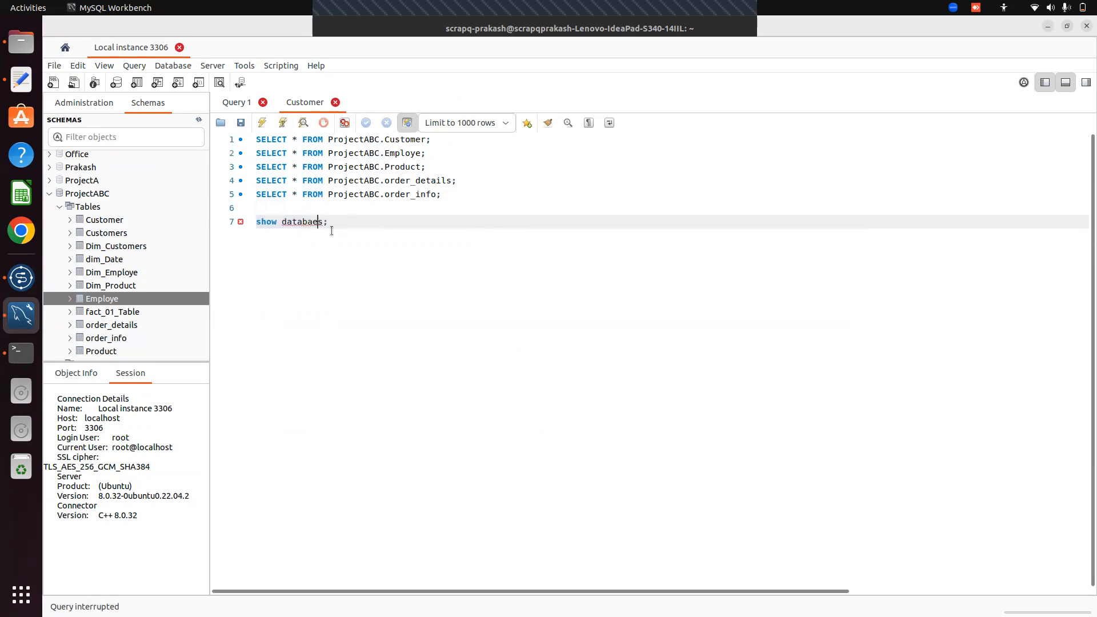
type("s")
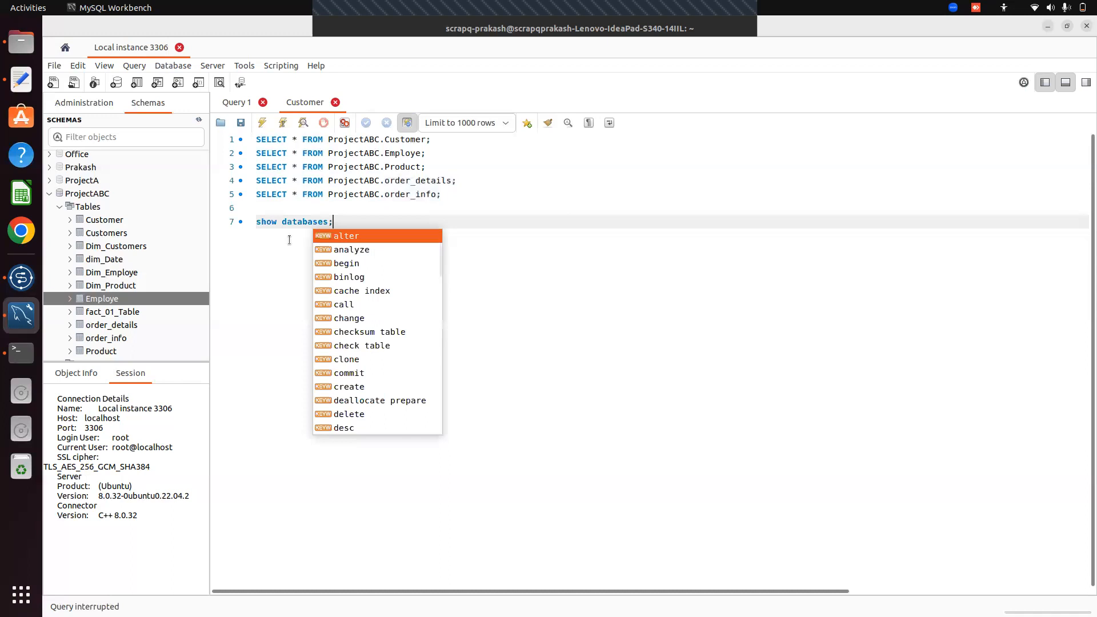
key("End")
left_click_drag(256, 222, 347, 220)
left_click(266, 123)
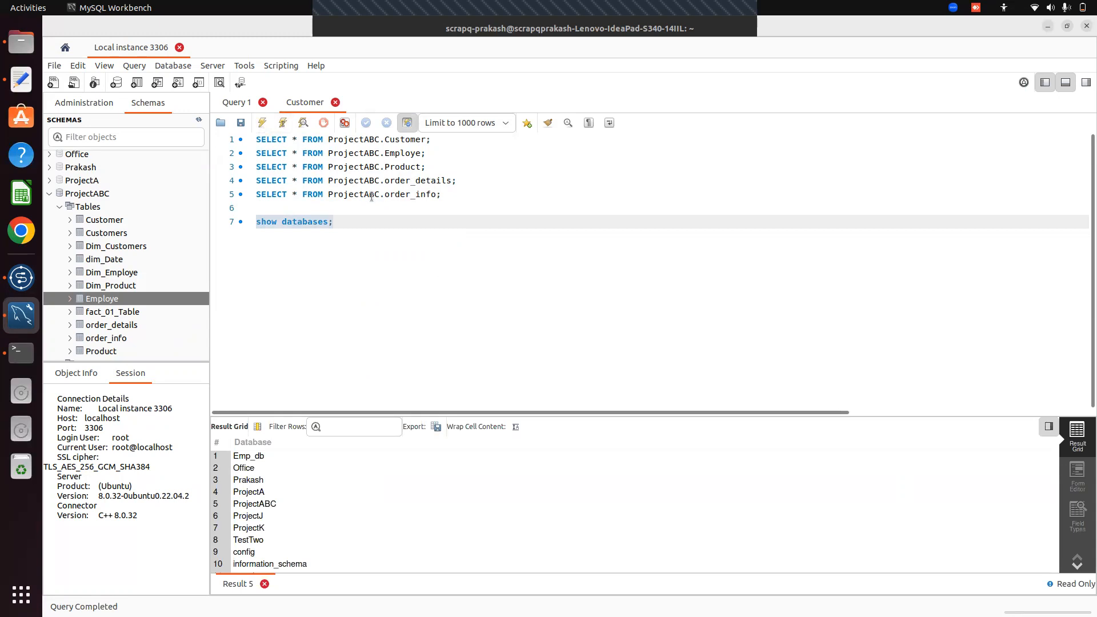
left_click(355, 219)
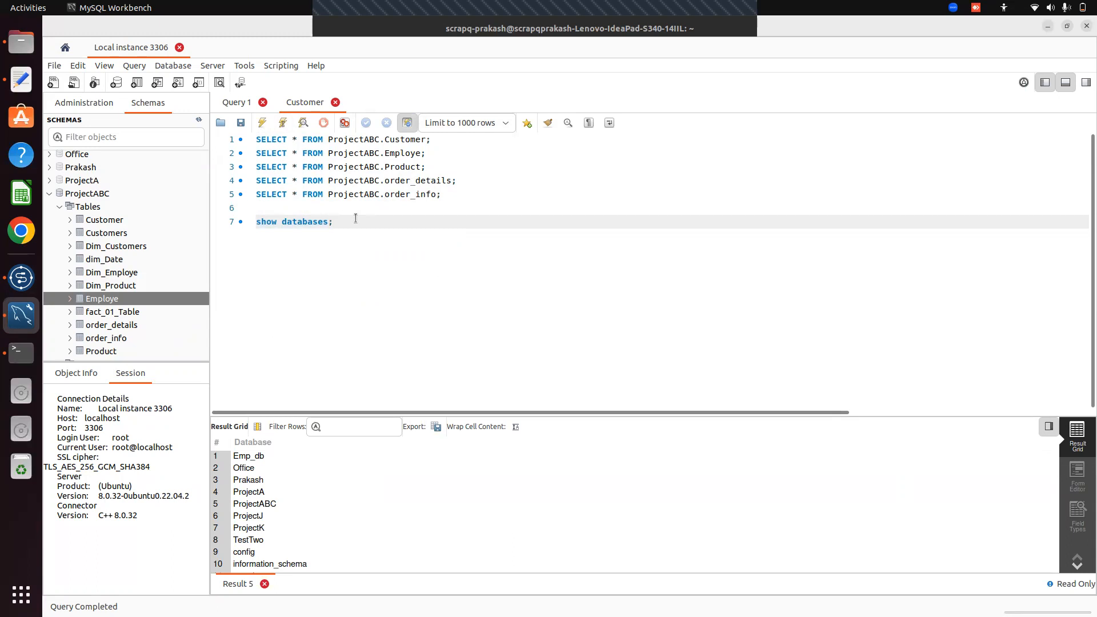
Add and run 'use ProjectABC;' on line 8, then rerun the order_info query
key("Return")
type("show")
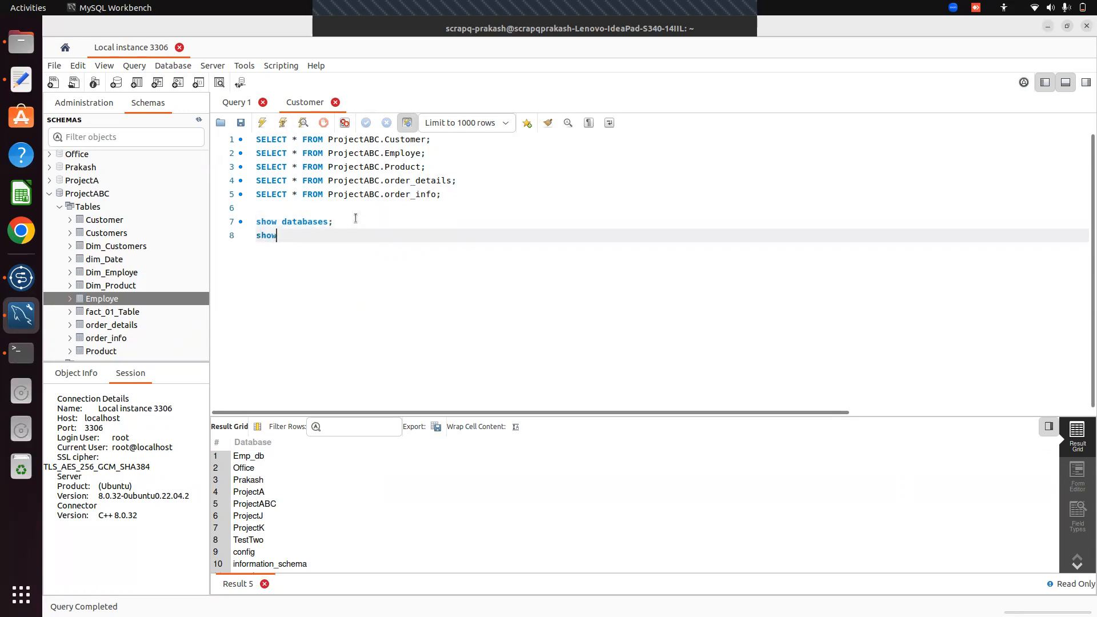
key("BackSpace")
key("BackSpace")
key("BackSpace")
key("BackSpace")
type("use ProjectABC;")
left_click_drag(248, 237, 340, 243)
left_click(263, 124)
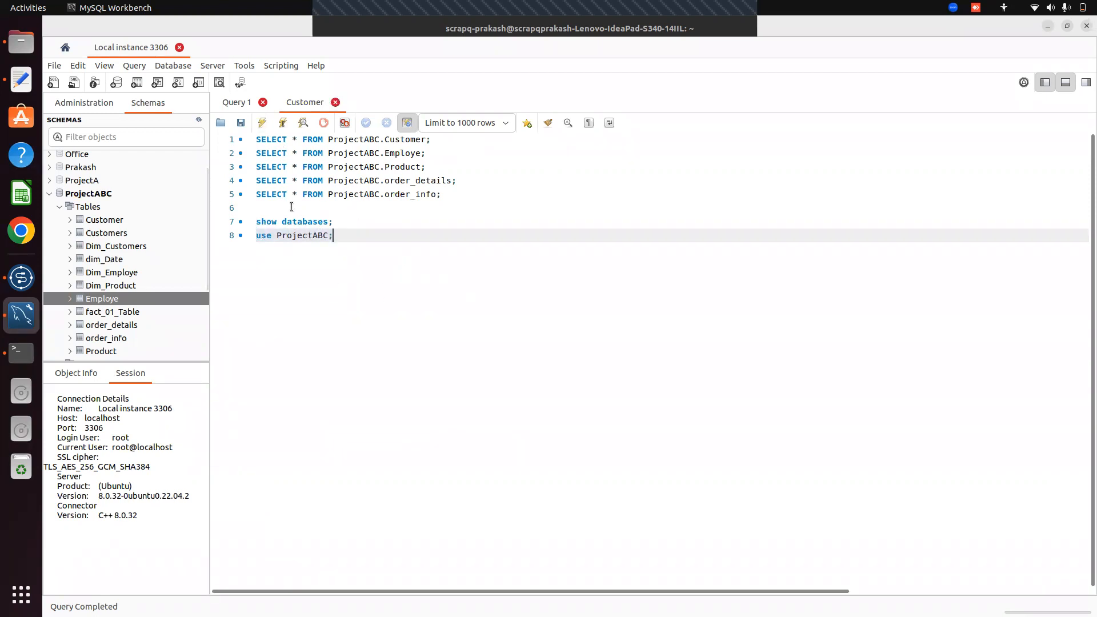
left_click(257, 194)
left_click_drag(256, 194, 450, 198)
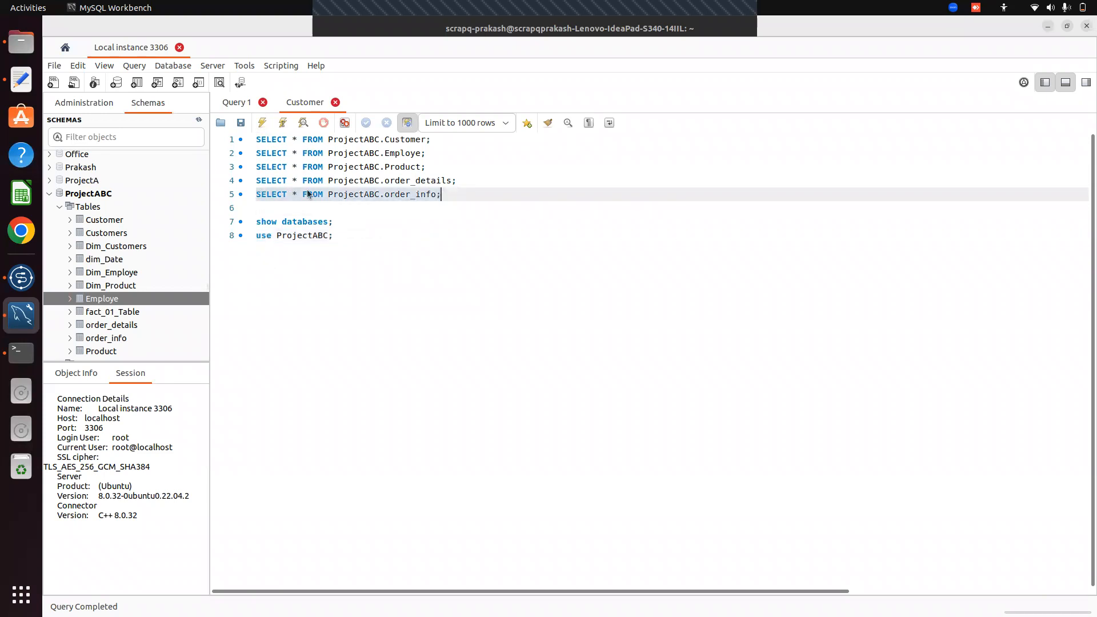
left_click(263, 122)
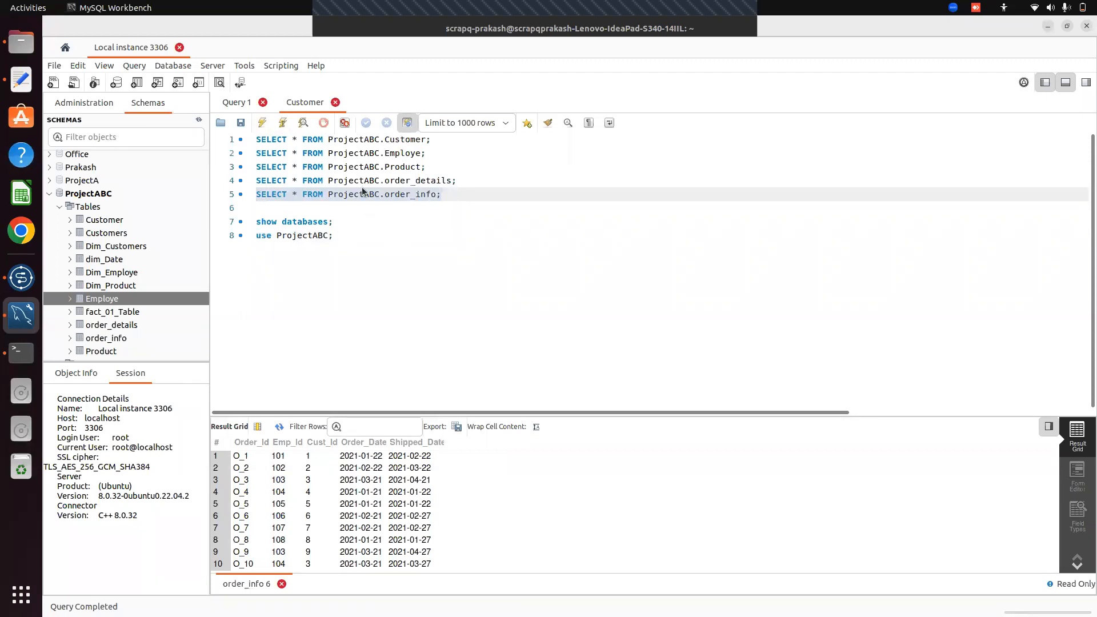
Remove the 'ProjectABC.' prefix from the order_info query and run it unqualified
left_click(382, 194)
key("BackSpace")
key("BackSpace")
key("BackSpace")
key("BackSpace")
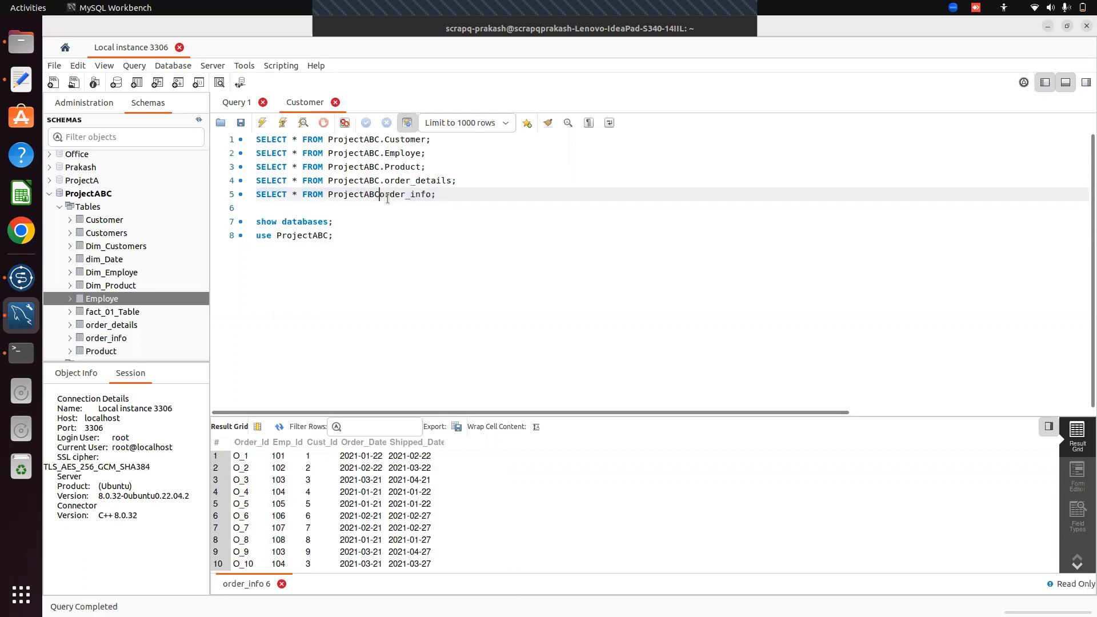
key("BackSpace")
key("BackSpace")
key("BackSpace")
key("BackSpace")
key("BackSpace")
key("BackSpace")
key("BackSpace")
left_click(255, 193)
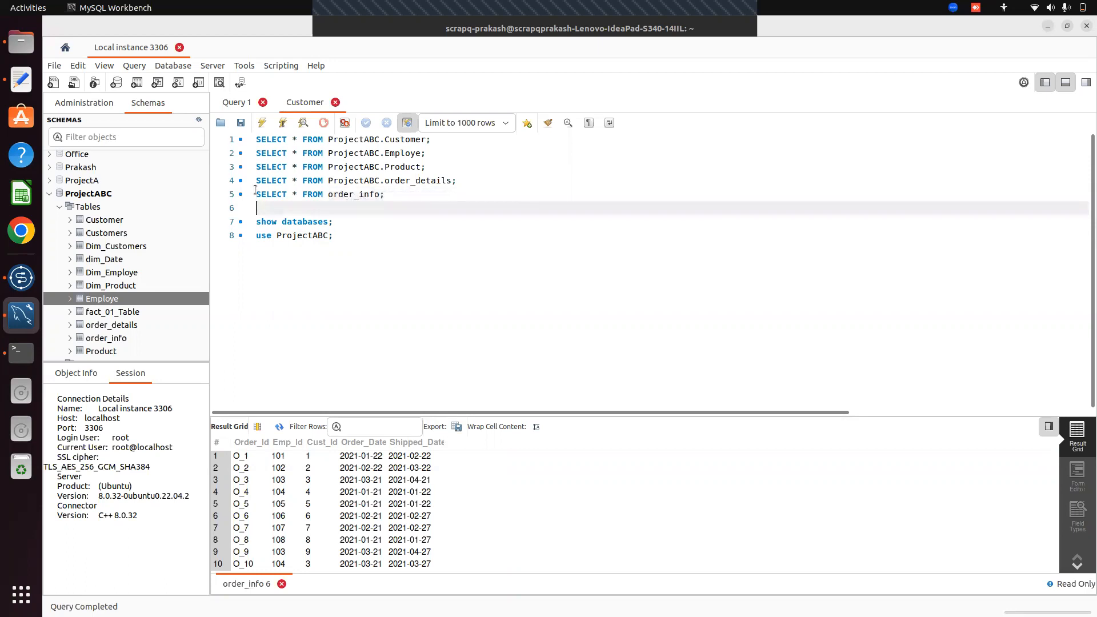
left_click_drag(255, 193, 385, 195)
left_click(265, 121)
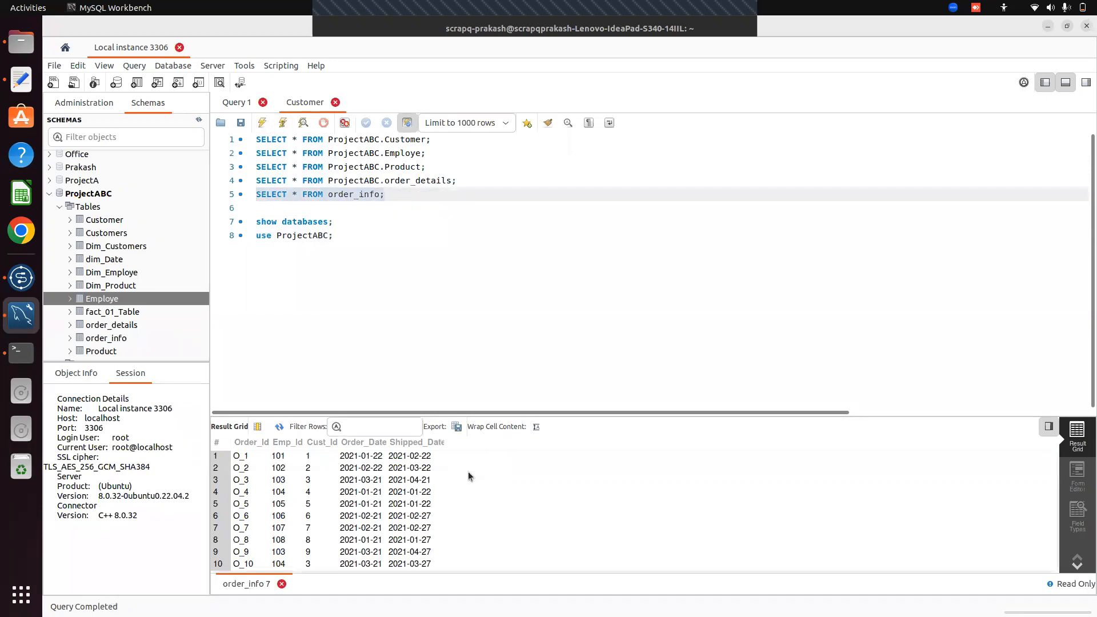
left_click(458, 296)
left_click(378, 221)
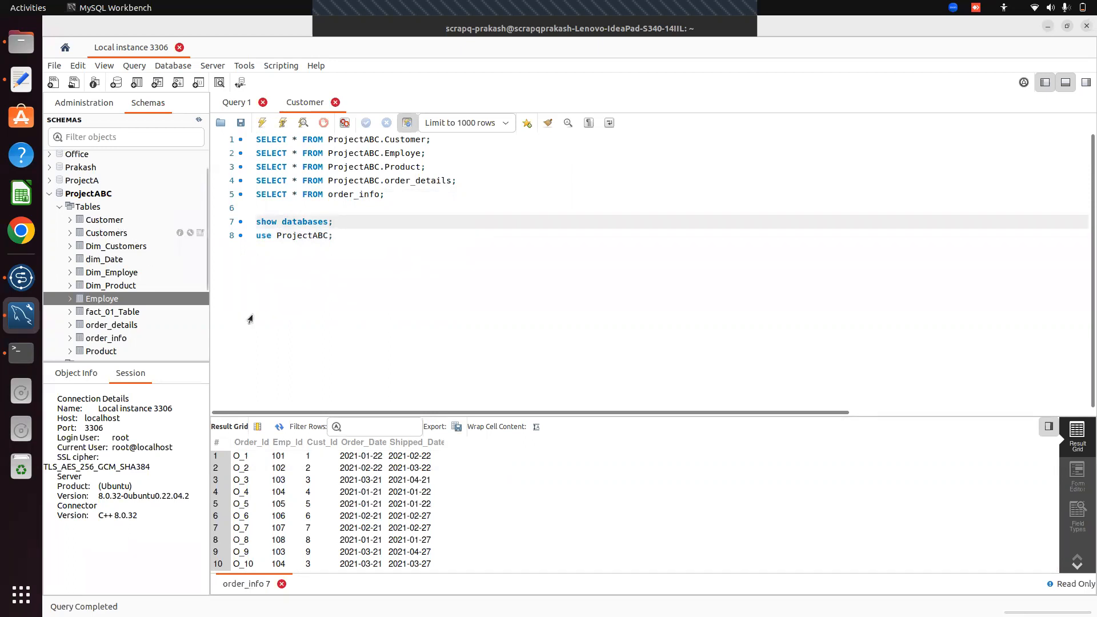
left_click(423, 236)
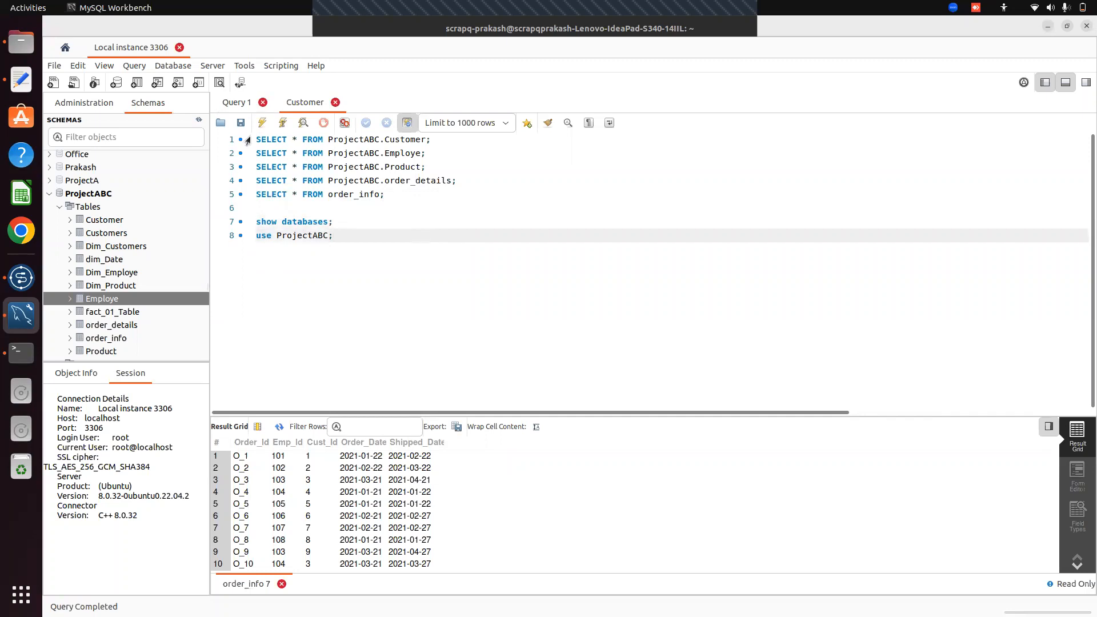
left_click_drag(252, 139, 440, 140)
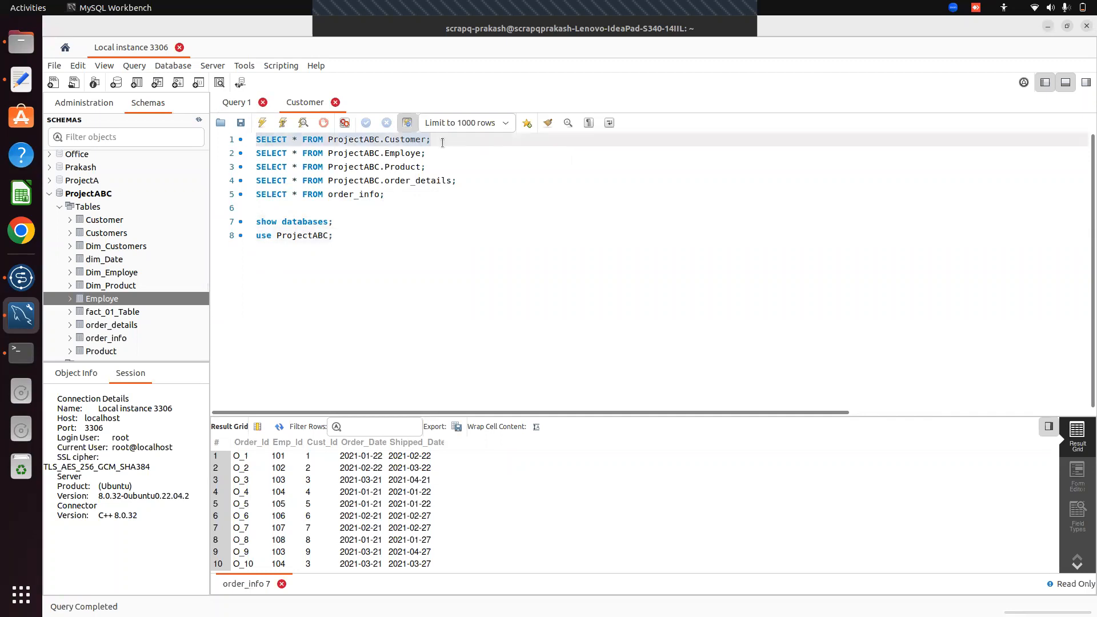
Run 'SELECT * FROM ProjectABC.Customer;' to list the nine Customer rows, then open File > Open Recent
left_click(263, 123)
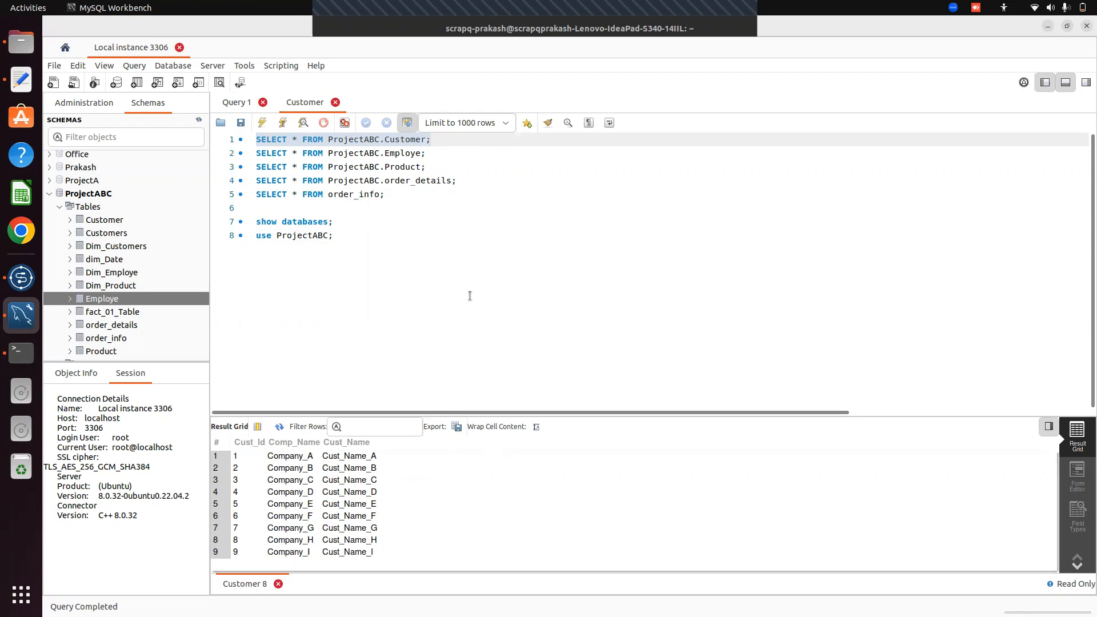
left_click(476, 263)
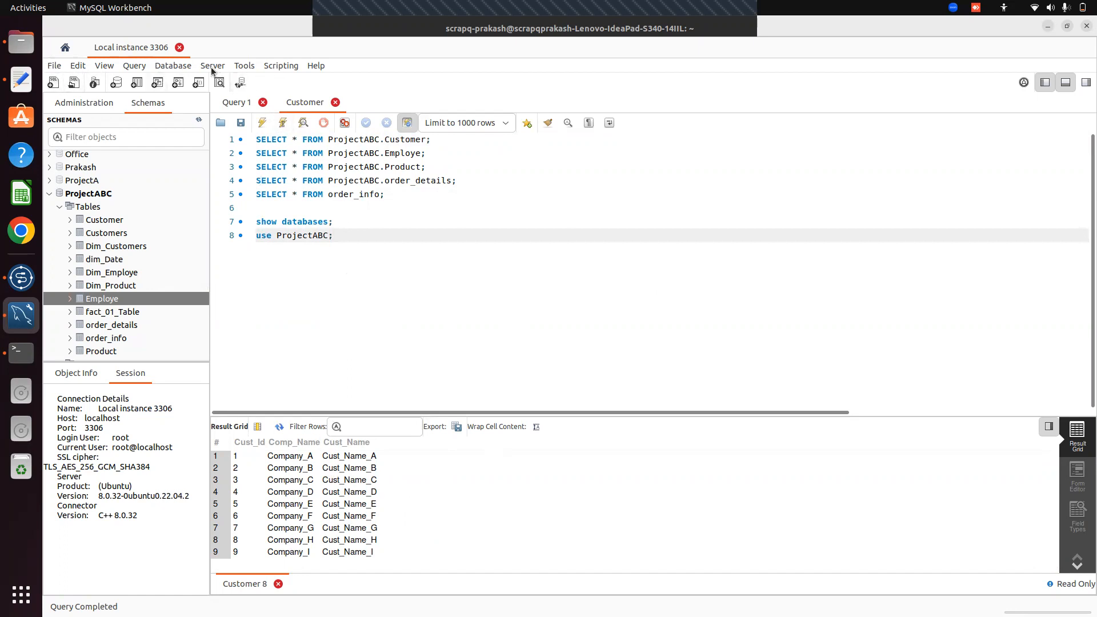
left_click(56, 67)
mouse_move(79, 138)
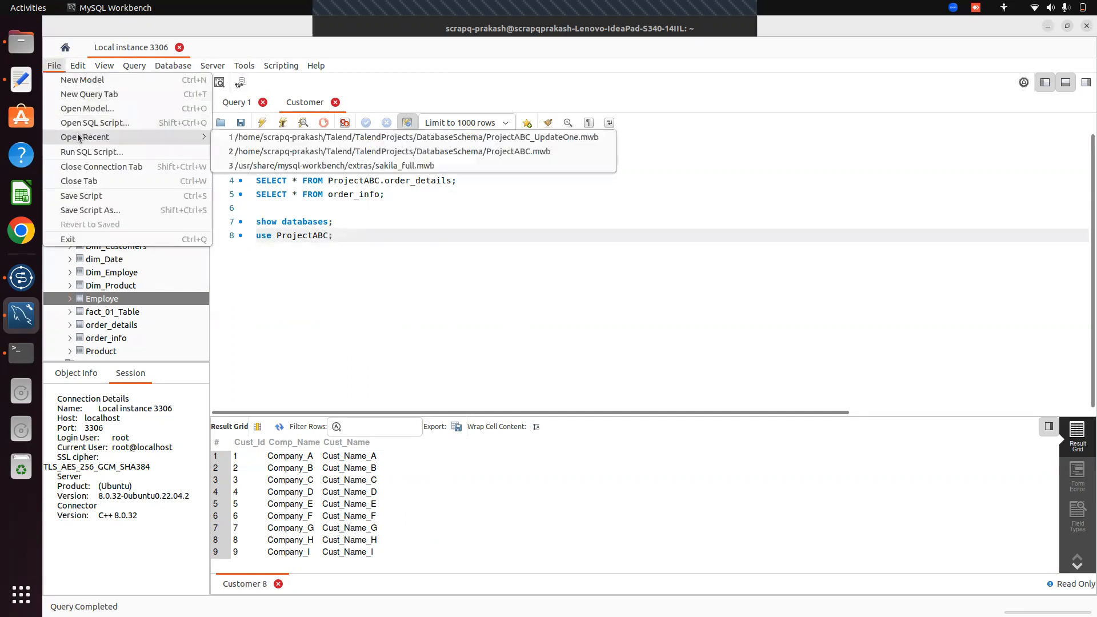
Open ProjectABC_UpdateOne.mwb from the recent-files list
left_click(397, 136)
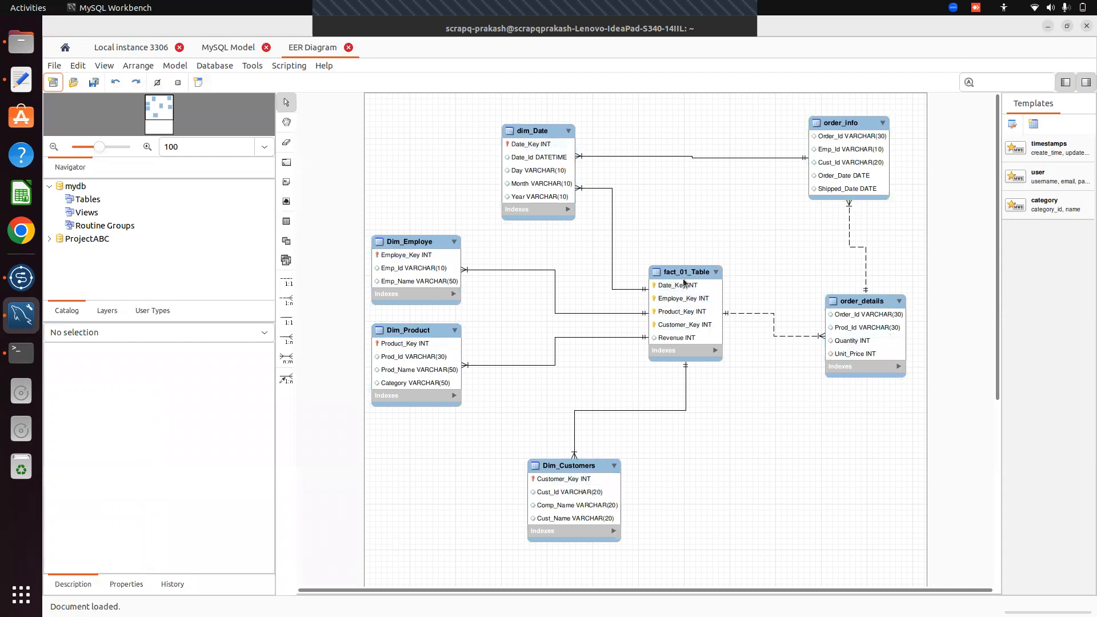
Highlight fact_01_Table's links to the dimension tables in the EER diagram, then switch to Talend Studio
mouse_move(683, 279)
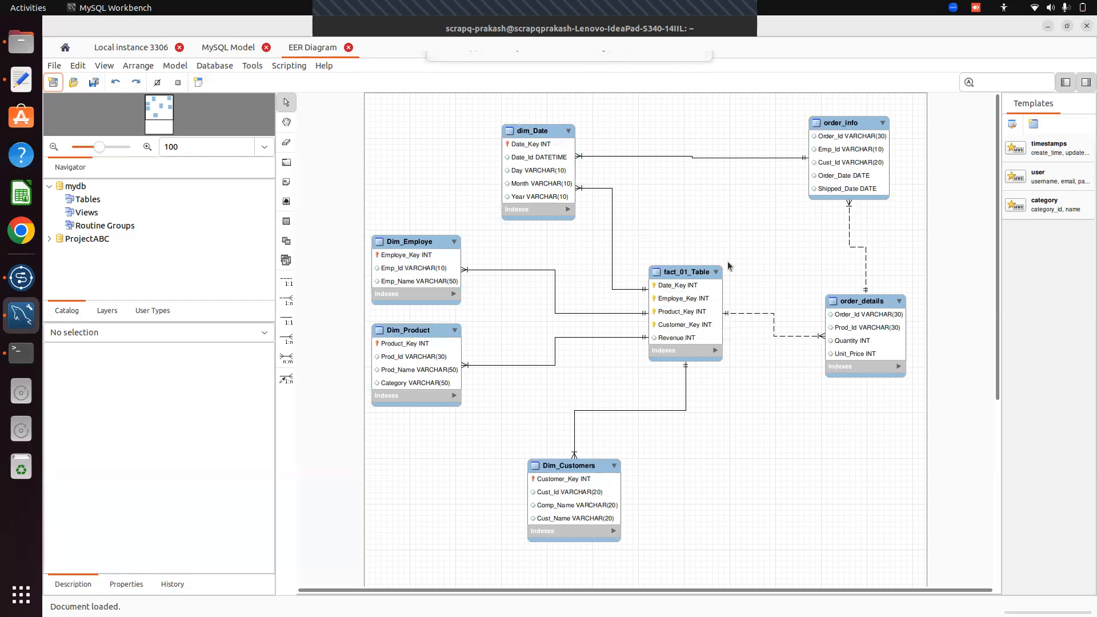
left_click(684, 277)
left_click(647, 283)
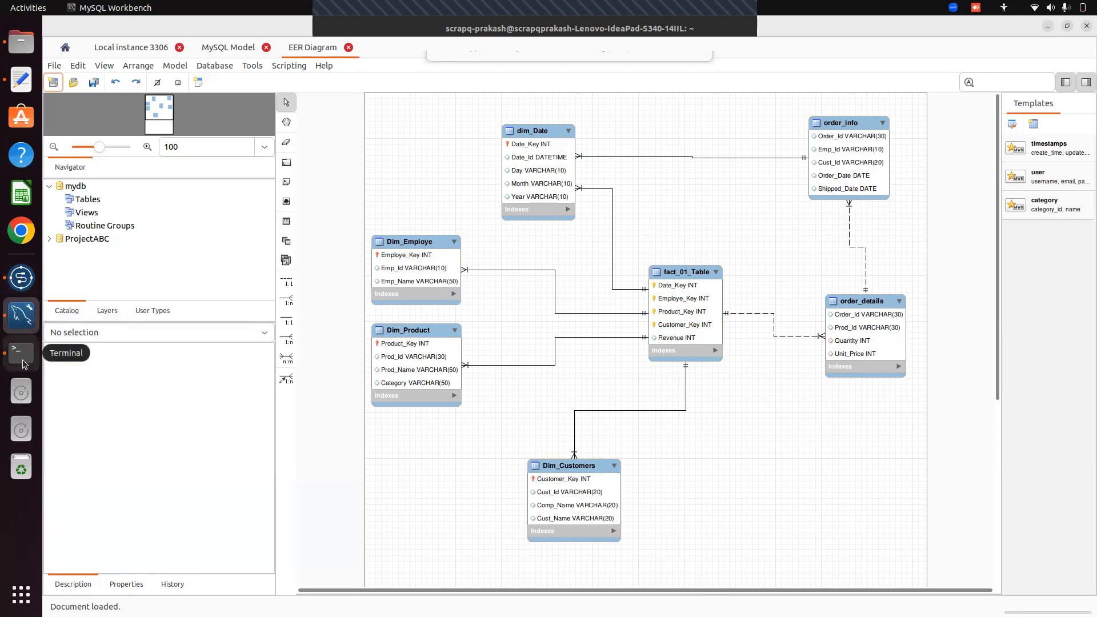
left_click(21, 277)
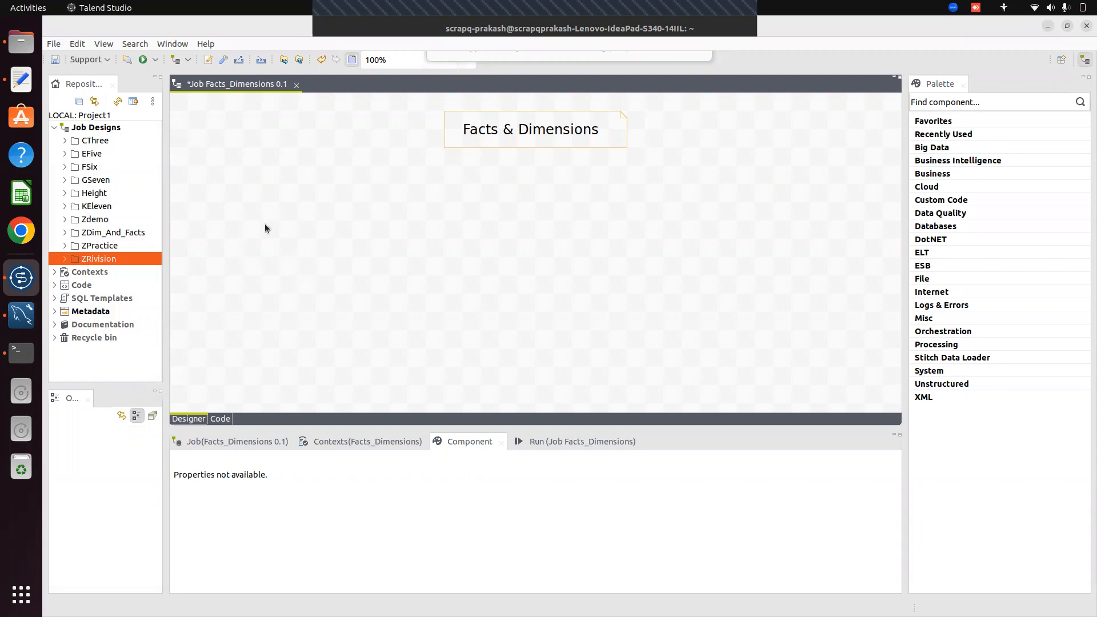
Expand Metadata > Db Connections to show four connections, widen the Repository panel, then switch to the terminal
left_click(53, 313)
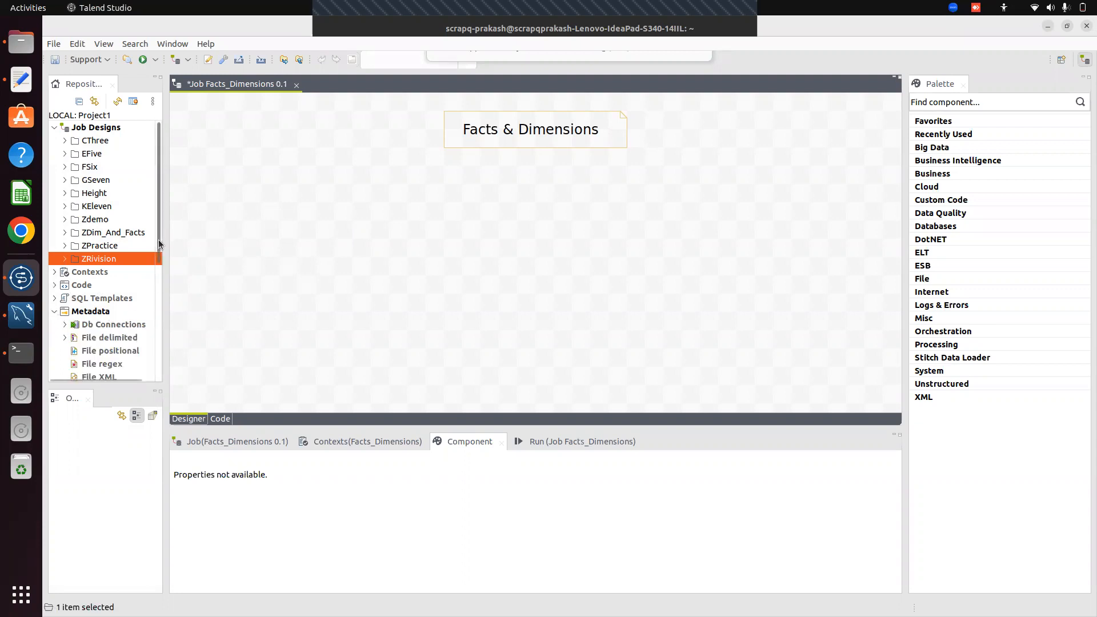
scroll(160, 278, "down", 3)
scroll(160, 278, "down", 2)
scroll(163, 259, "up", 2)
scroll(162, 276, "down", 1)
scroll(161, 277, "down", 1)
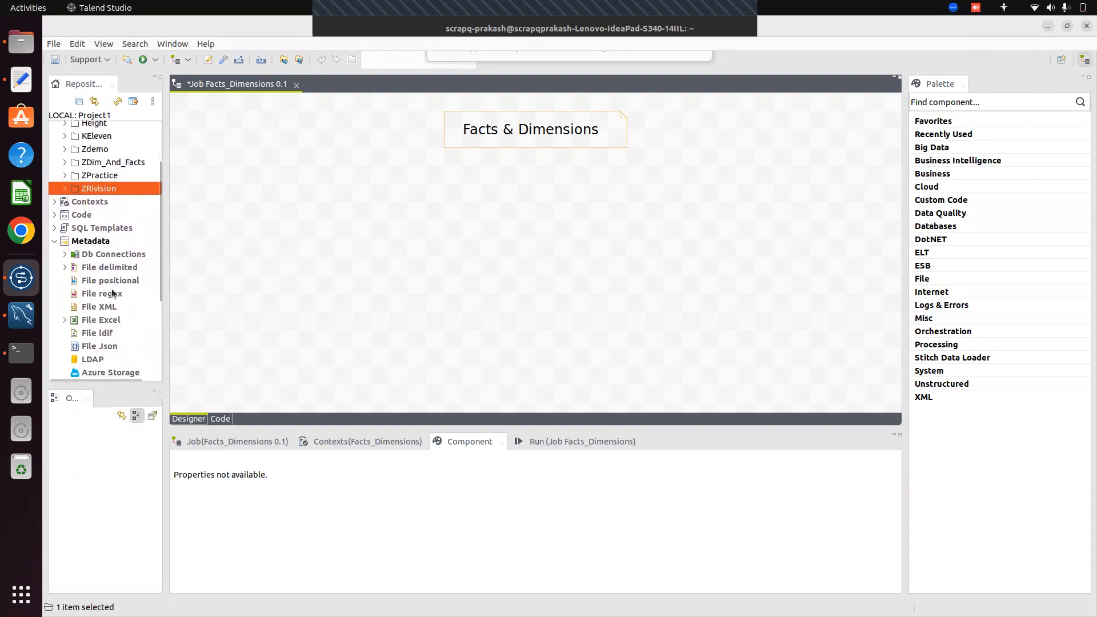
left_click(64, 255)
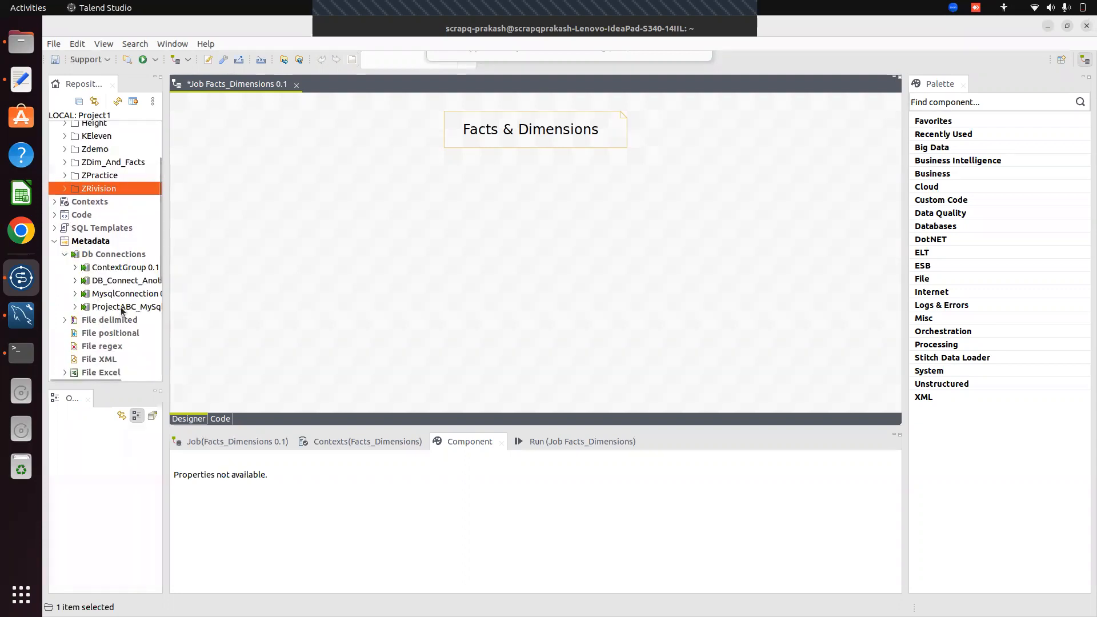
left_click_drag(165, 302, 233, 306)
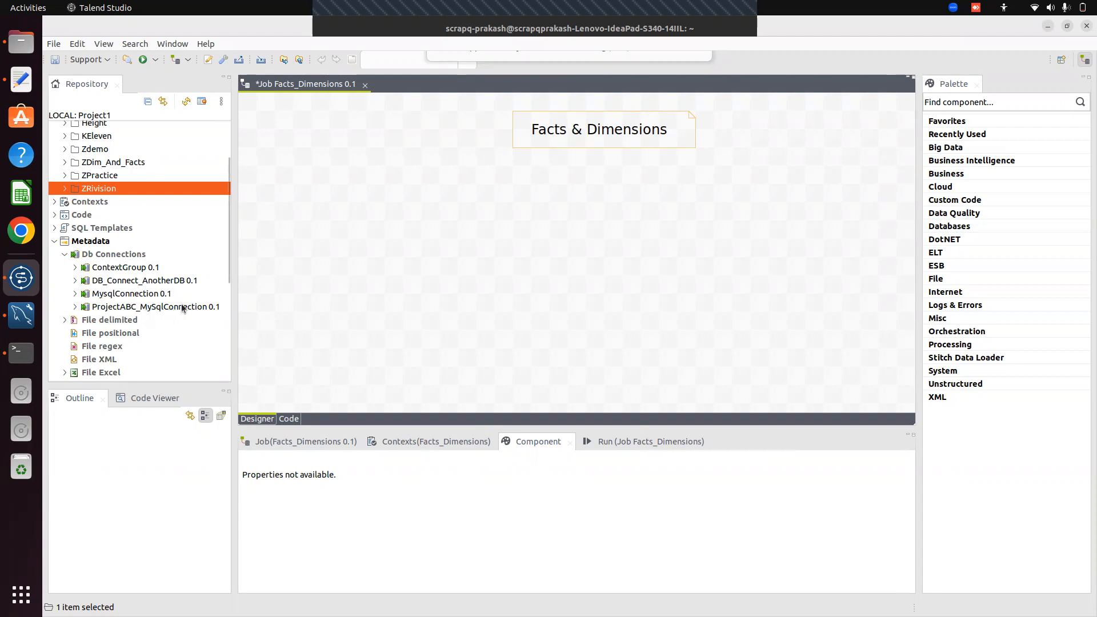
scroll(229, 269, "down", 2)
scroll(228, 272, "up", 2)
scroll(227, 272, "down", 1)
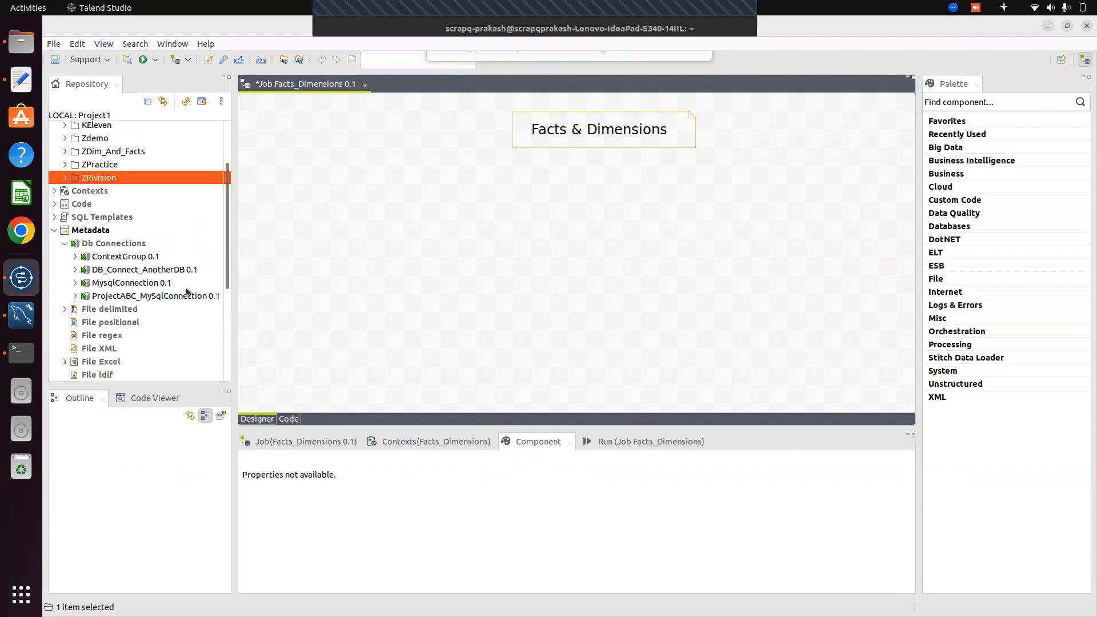
left_click(21, 353)
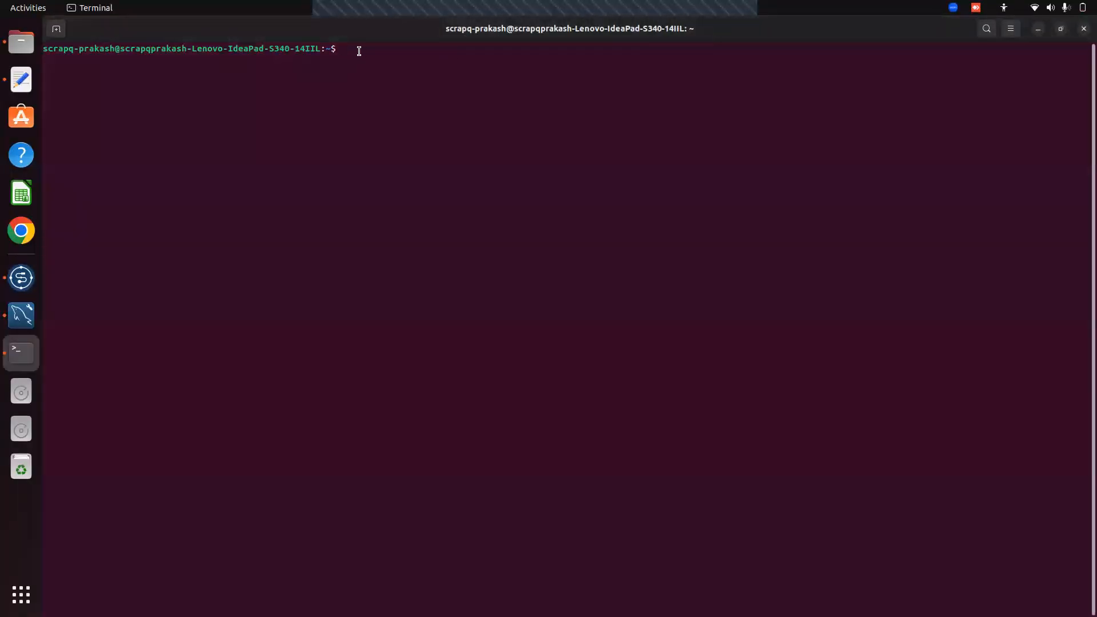
Log into MySQL as root with mysql -u root -p and run show databases;
type("create")
key("BackSpace")
key("BackSpace")
key("BackSpace")
key("BackSpace")
key("BackSpace")
key("BackSpace")
key("BackSpace")
type("mysql -u root -p")
key("Return")
key("Return")
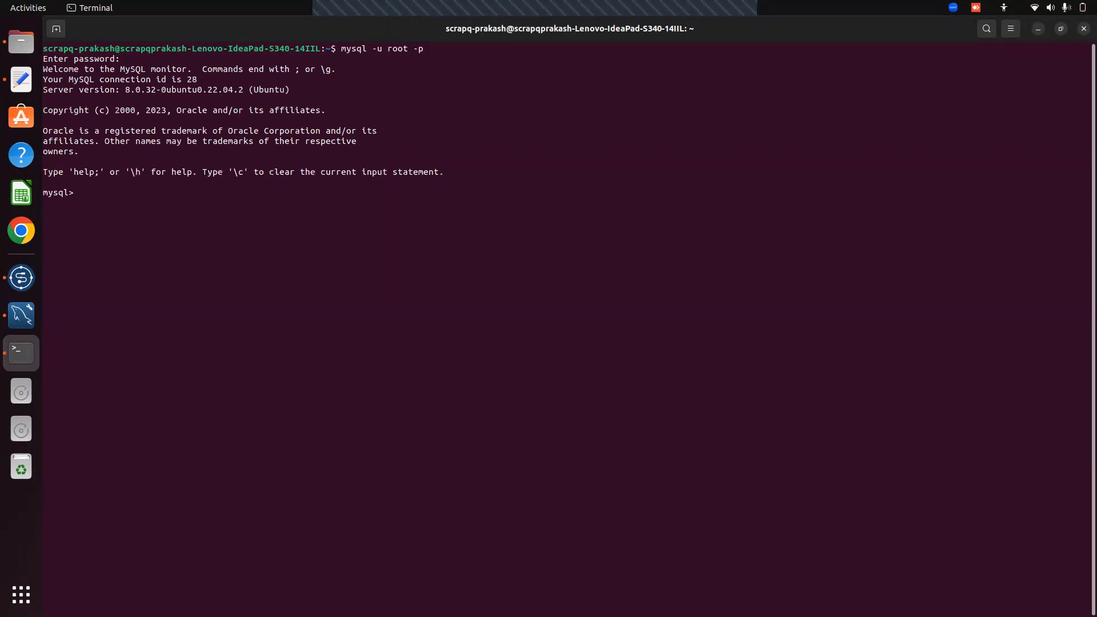
type("show databa")
key("BackSpace")
key("BackSpace")
key("BackSpace")
key("BackSpace")
key("BackSpace")
key("BackSpace")
type("databses;")
key("Return")
key("Up")
key("Left")
key("Left")
key("Left")
key("Left")
type("a")
key("Right")
key("Right")
key("Right")
key("Right")
key("Return")
Create the OLTP_ProjectABC database with create database OLTP_ProjectABC
type("create ")
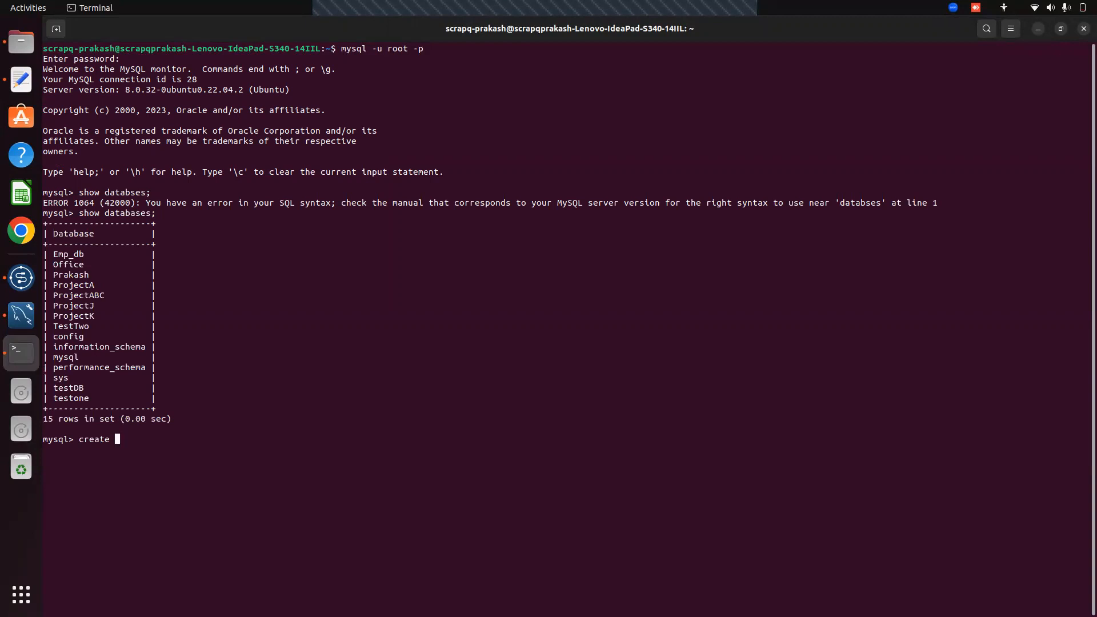
type("OLTP_ProjectABC")
key("Left")
key("Left")
key("Left")
key("Left")
key("Left")
key("Left")
key("Left")
key("Left")
key("Left")
key("Left")
key("Left")
key("Left")
key("Left")
key("Left")
key("Left")
key("Left")
key("Left")
key("Left")
key("Right")
key("Right")
key("Right")
type("databse")
key("Right")
key("Right")
key("Right")
key("Right")
key("Right")
key("Right")
key("Right")
key("Right")
key("Right")
key("Right")
key("Right")
key("Right")
key("Right")
key("Right")
key("Right")
key("Return")
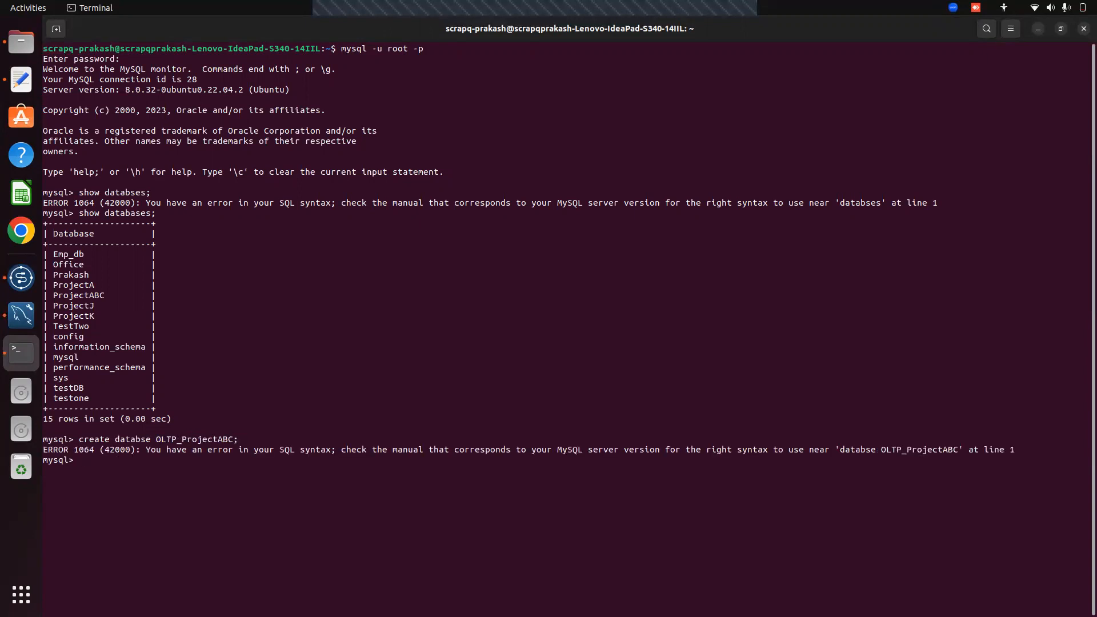
key("Up")
key("Left")
key("Left")
key("Left")
key("Left")
key("Left")
key("Left")
key("Left")
key("Left")
key("Left")
key("Left")
key("Left")
key("Left")
key("Left")
key("Left")
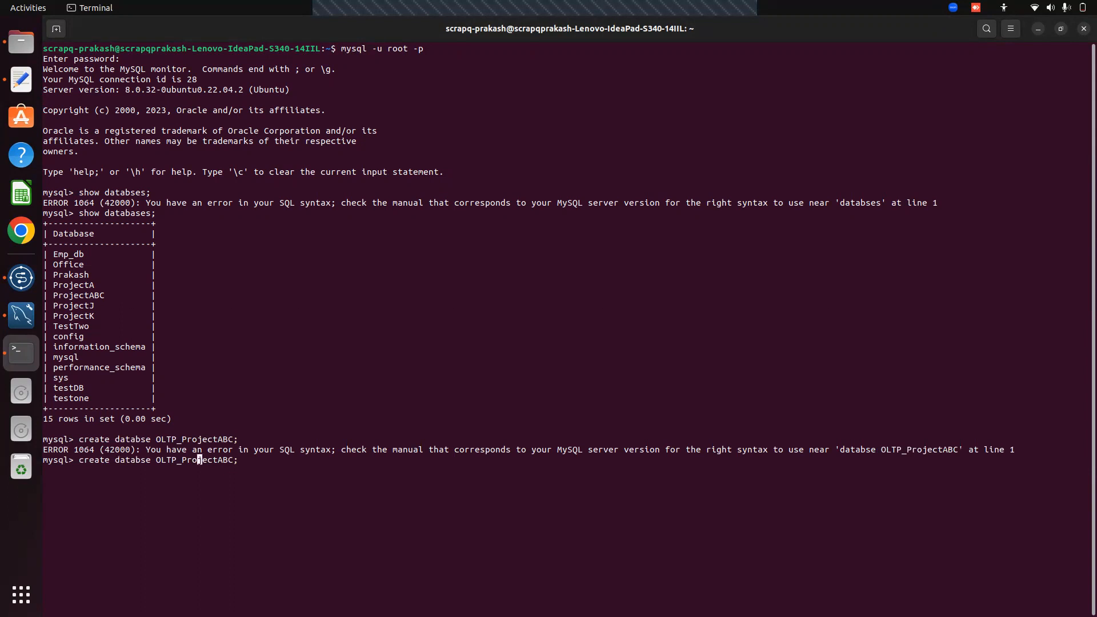
key("Left")
key("Left")
key("Left")
key("Left")
key("Left")
type("a")
key("Right")
key("Right")
key("Right")
key("Right")
key("Right")
key("Right")
key("Right")
key("Right")
key("Right")
key("Right")
key("Right")
key("Right")
key("Right")
key("Right")
key("Right")
key("Right")
key("Right")
key("Right")
key("Right")
key("Return")
Run show databases; again to confirm OLTP_ProjectABC is listed
type("ho")
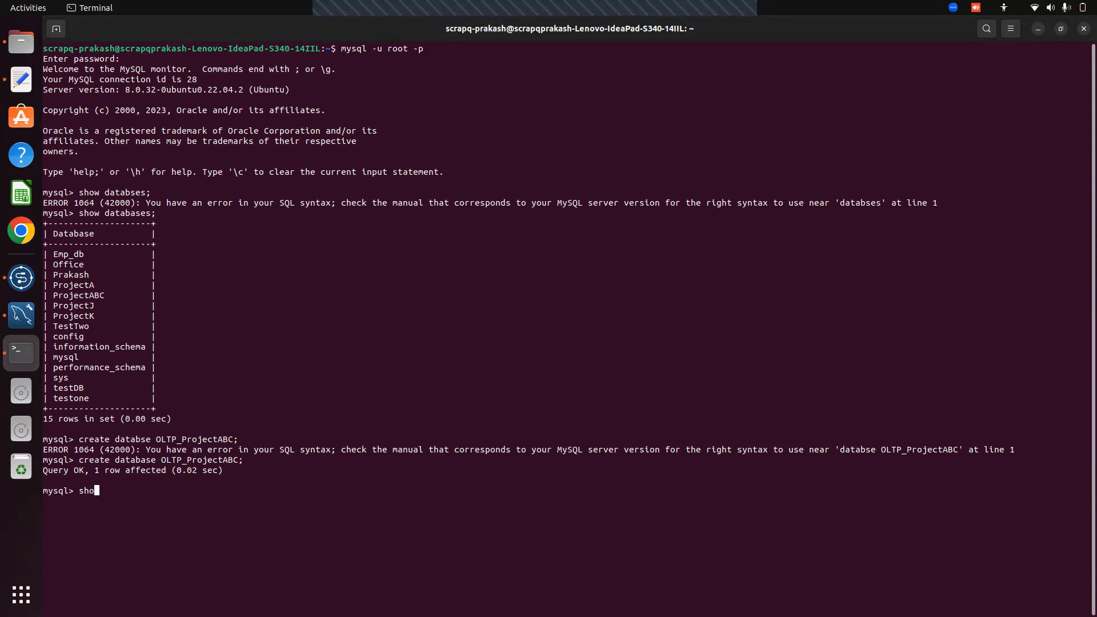
type("w databses")
key("Left")
key("Left")
key("Left")
type("a")
key("Right")
key("Right")
key("Right")
type(";")
key("Return")
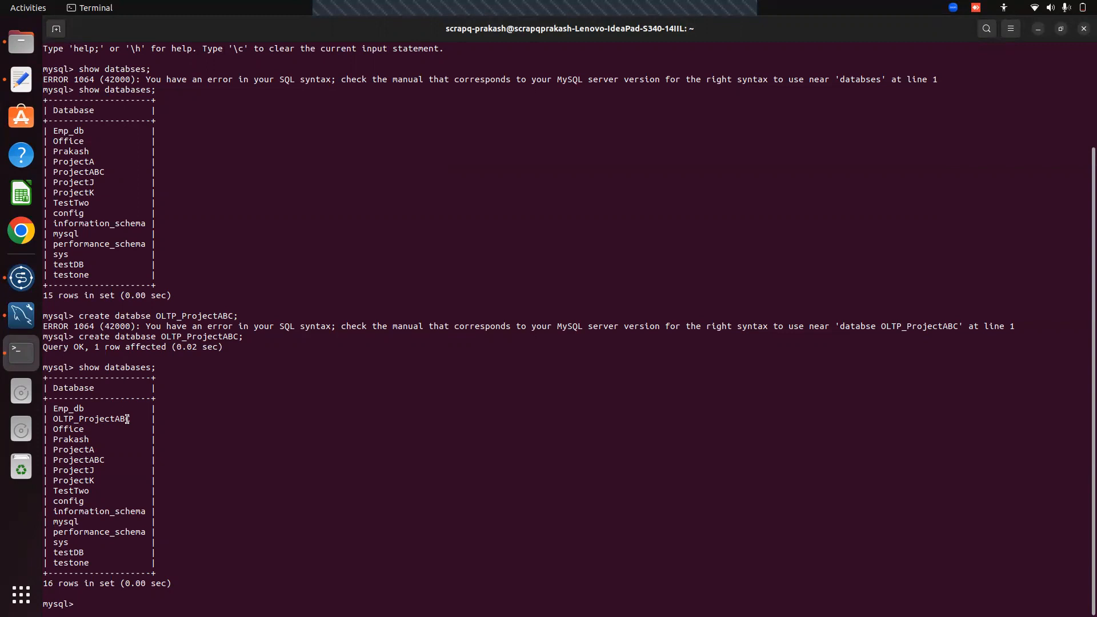
key("alt+Tab")
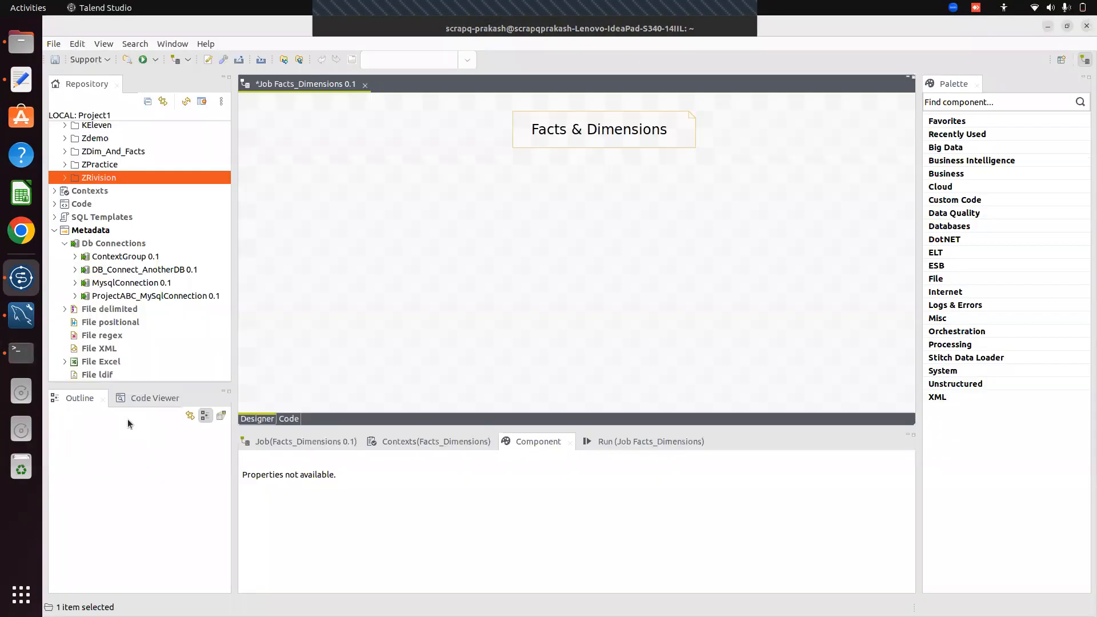
Start a new connection from Db Connections' Create connection, leaving the Name field empty
right_click(99, 245)
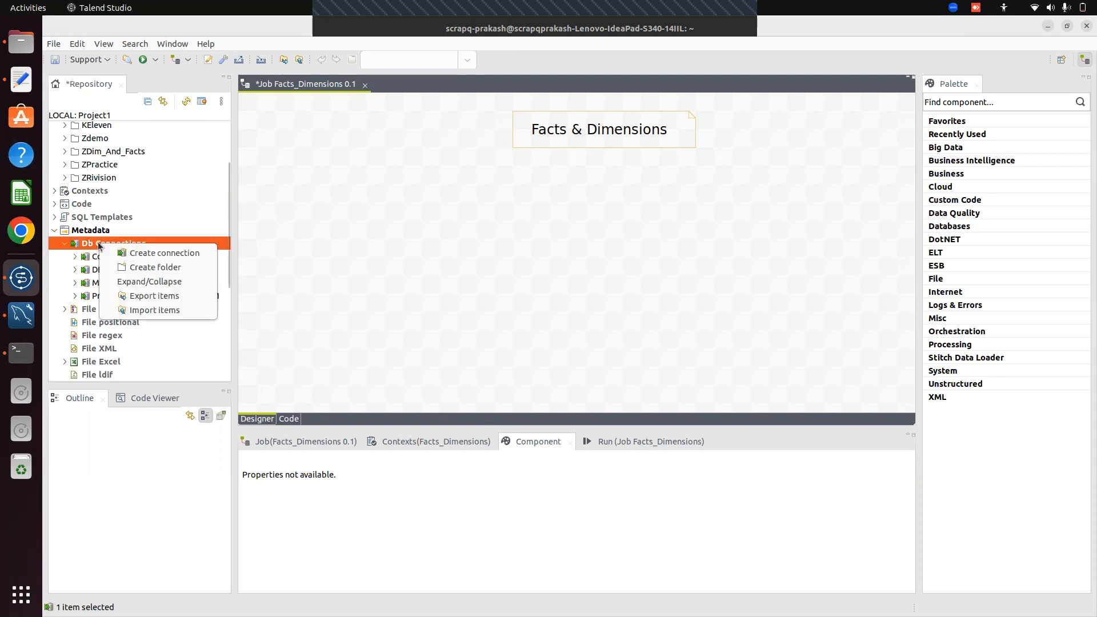
left_click(148, 254)
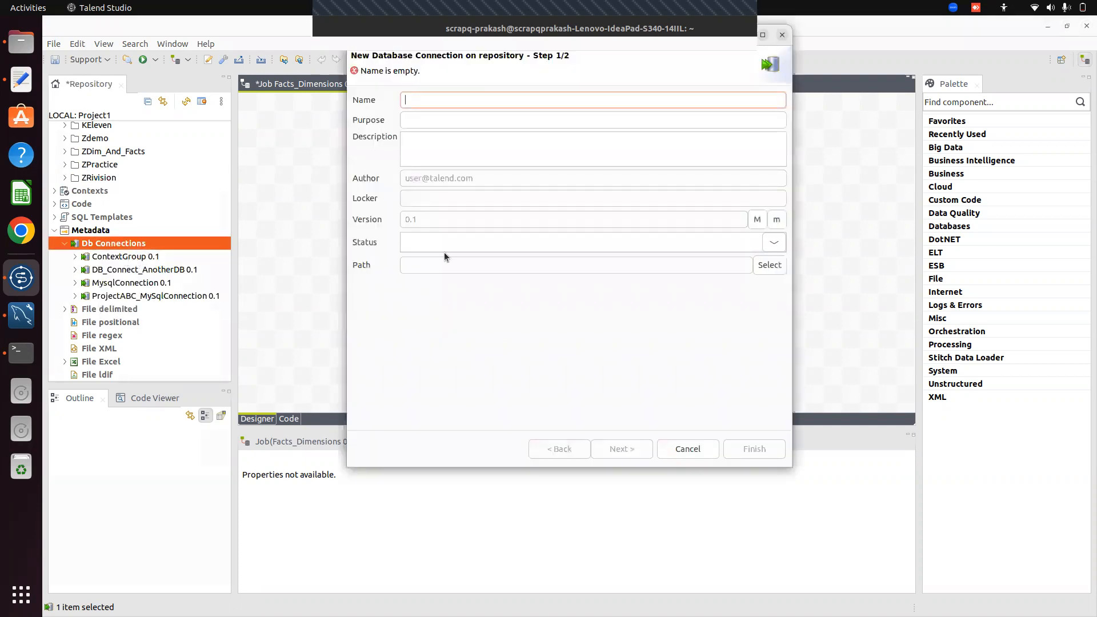
type("OLTP")
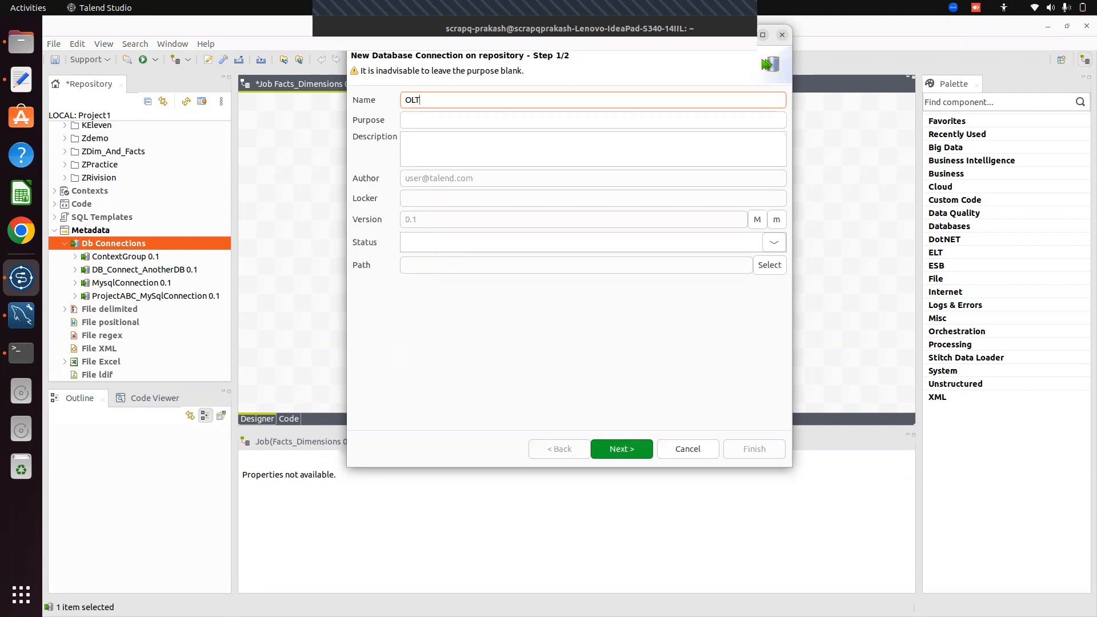
key("BackSpace")
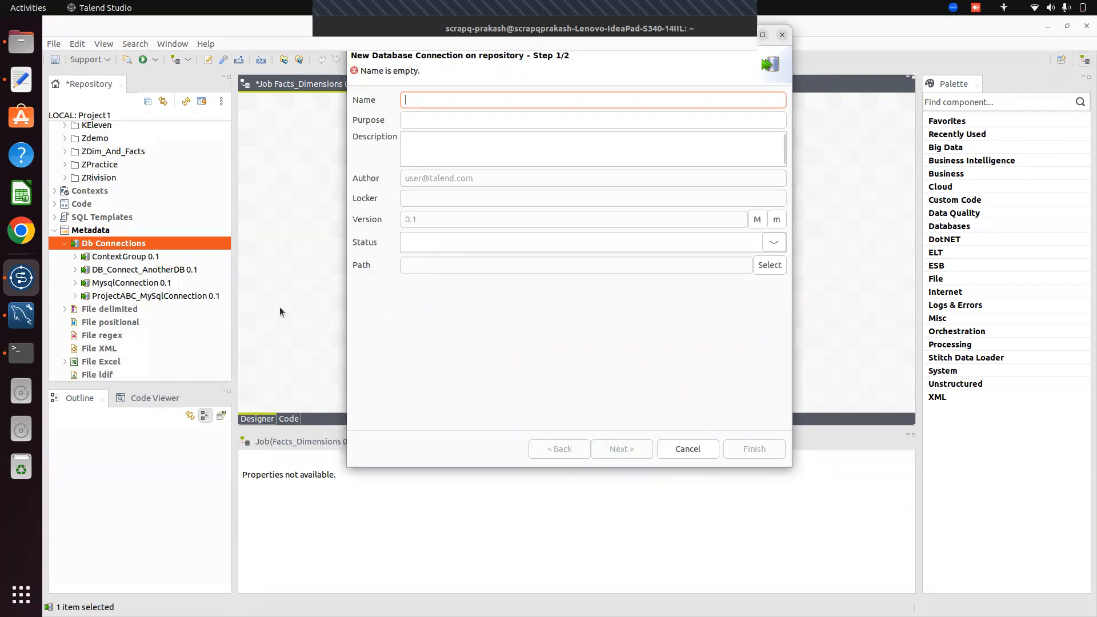
left_click(22, 350)
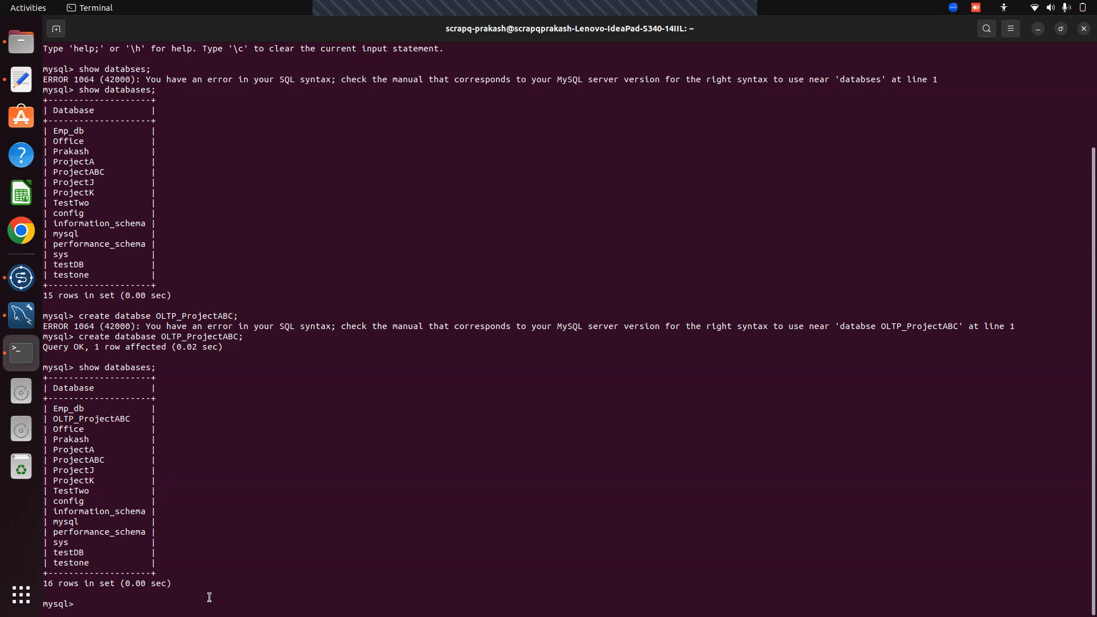
Edit the recalled create command to make OLAP_ProjectABC, then list databases to confirm it
key("Up")
key("Up")
key("Left")
key("Left")
key("Left")
key("Left")
key("Left")
key("Left")
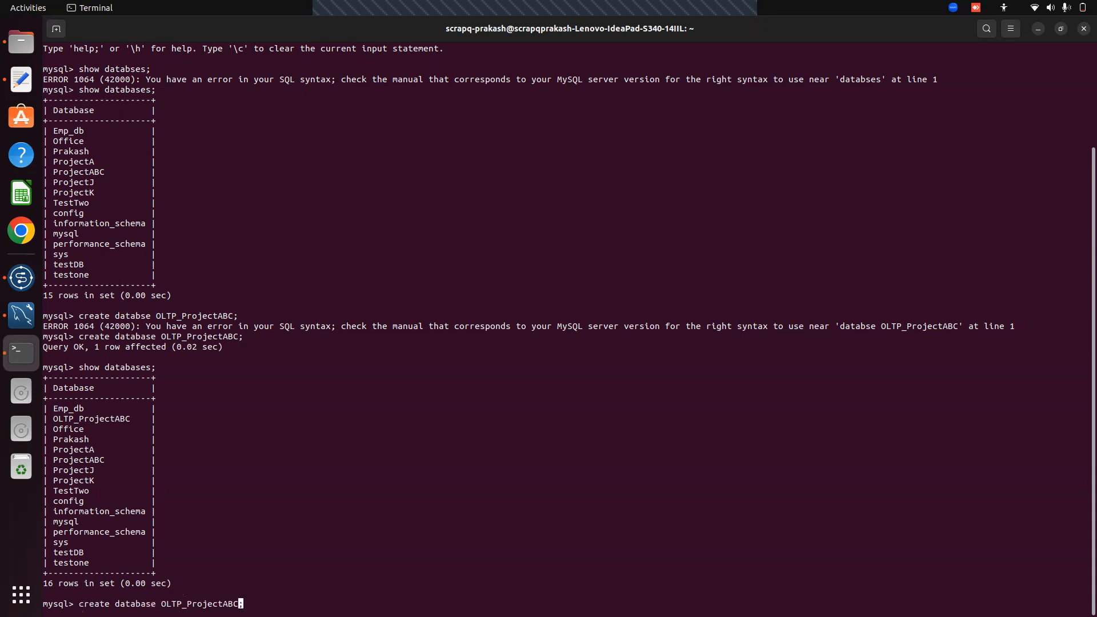
key("Left")
key("Left")
key("Left")
key("Left")
key("Left")
key("Left")
key("Left")
key("BackSpace")
type("A")
key("Right")
key("Right")
key("Right")
key("Right")
key("Right")
key("Right")
key("Right")
key("Right")
key("Right")
key("Right")
key("Right")
key("Right")
key("Right")
key("Return")
key("Up")
key("Up")
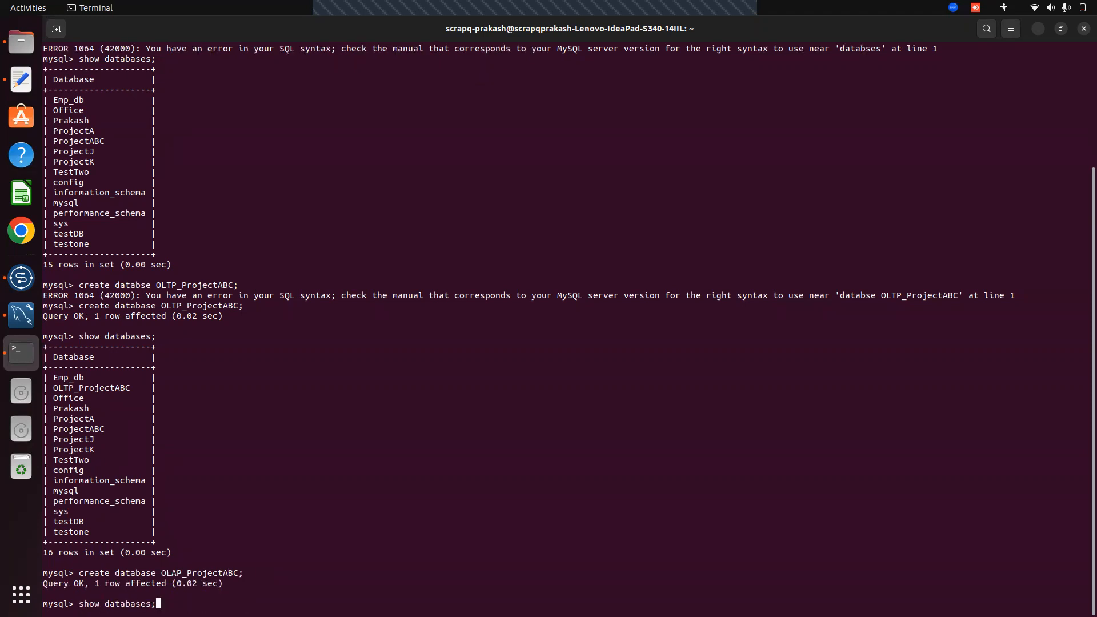
key("Return")
Enter OLAP_Connection_ProjectABC as the name, with test as purpose and description
key("alt+Tab")
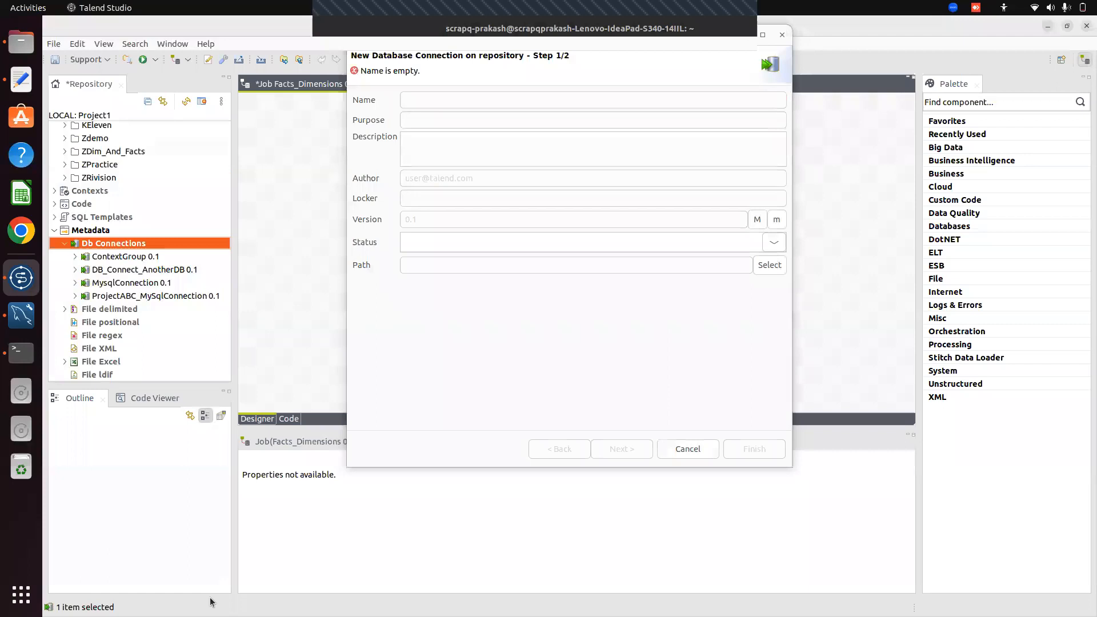
left_click(417, 101)
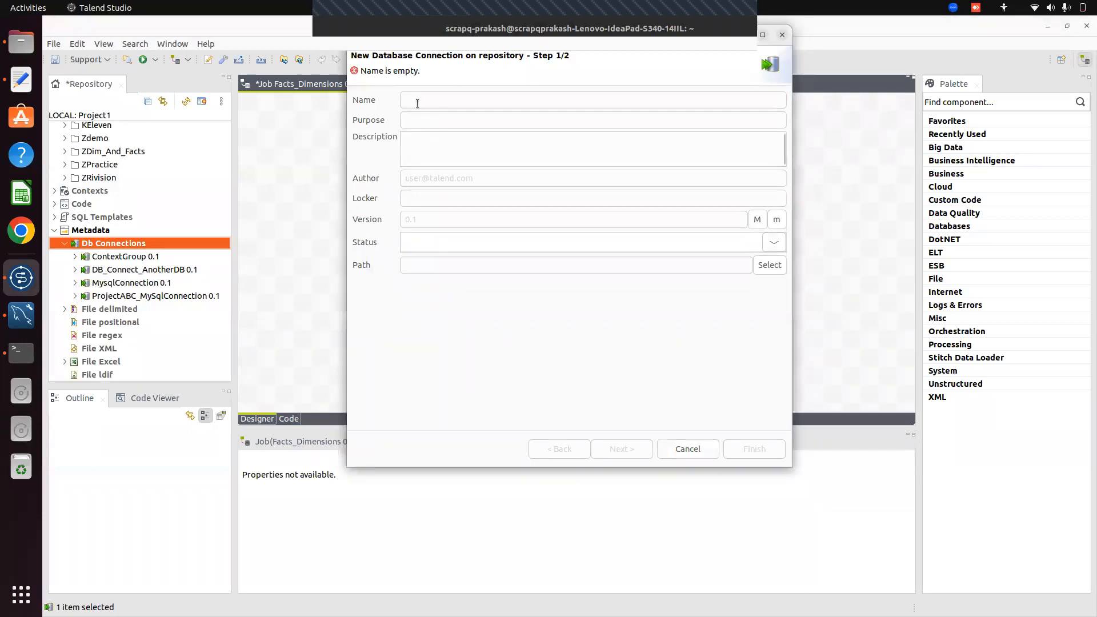
type("OLAP_")
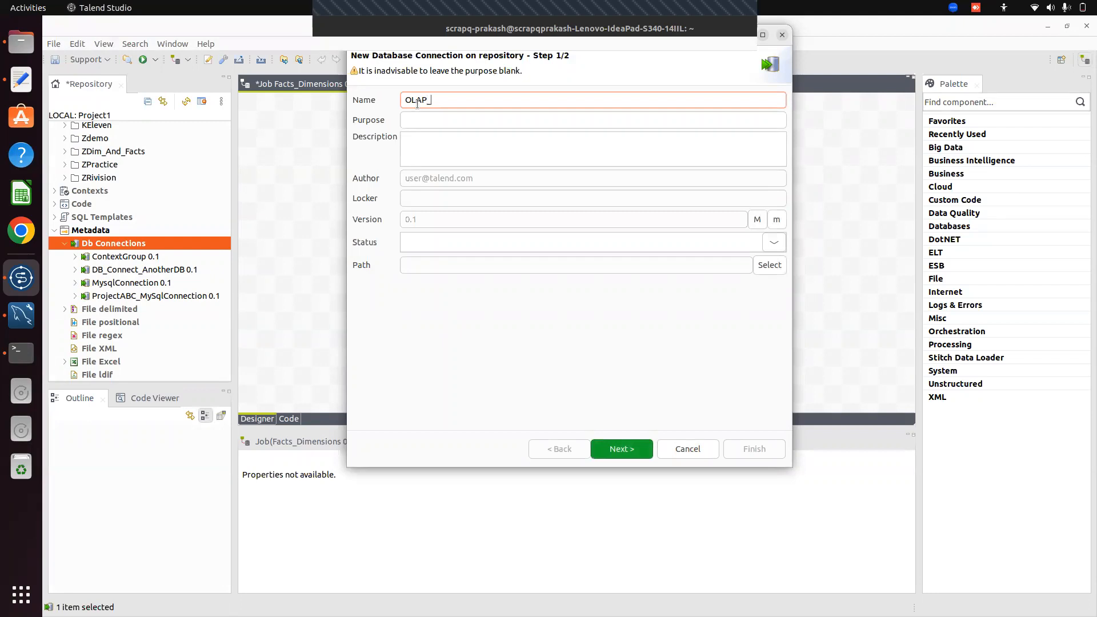
type("Connec")
key("BackSpace")
type("tiomn")
left_click(427, 126)
type("test")
left_click(421, 138)
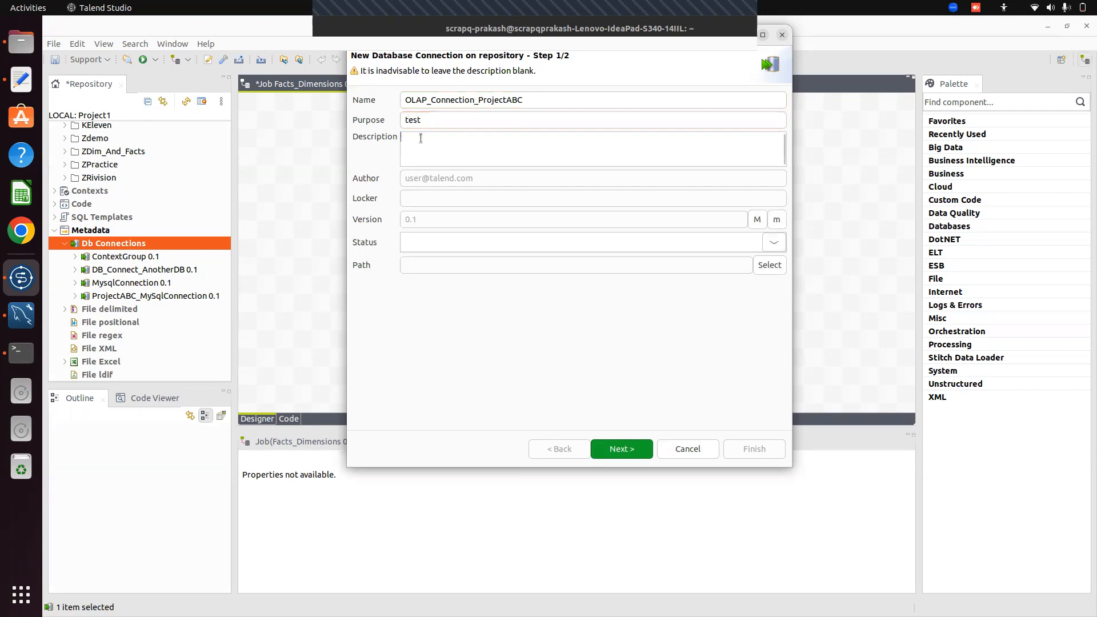
type("test")
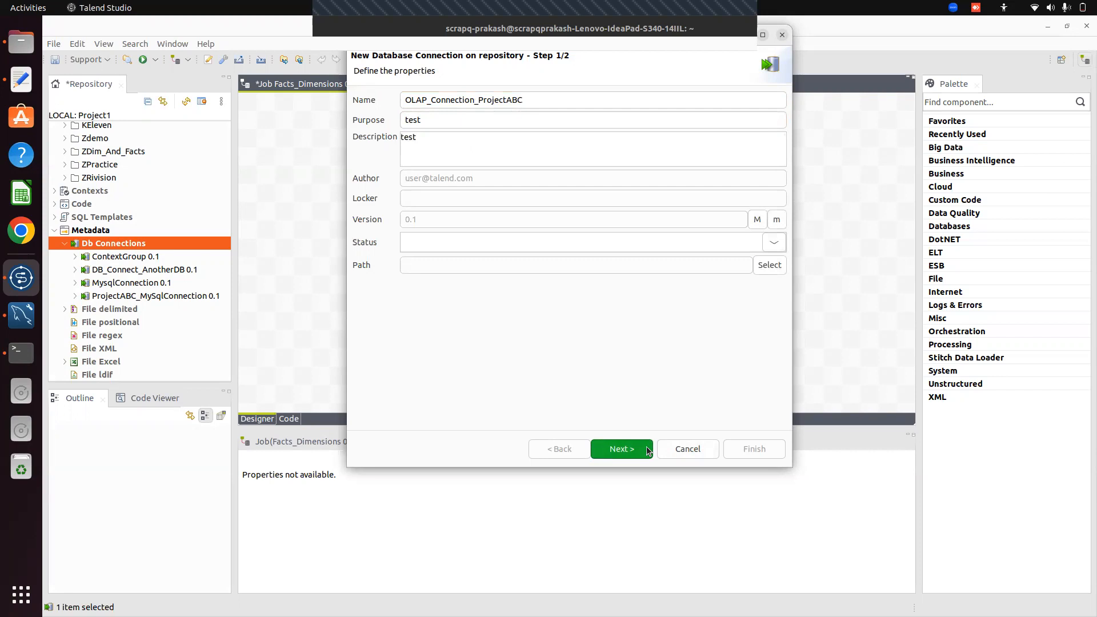
Advance to the connection details and choose MySQL as the database type
left_click(632, 451)
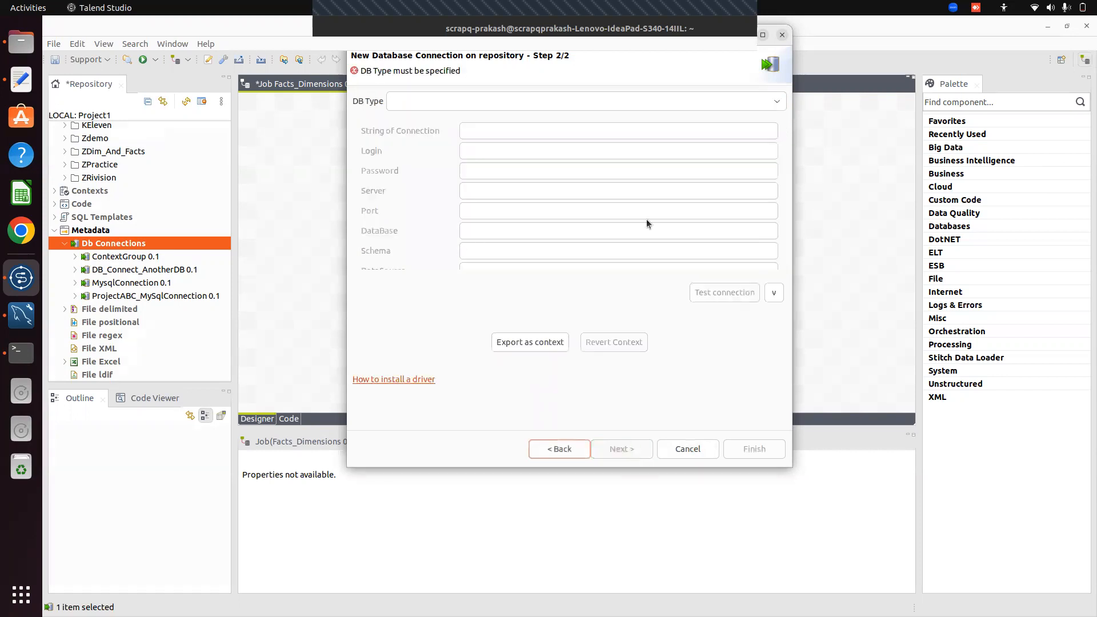
left_click(425, 108)
key("Down")
key("Down")
key("Down")
key("Down")
key("Down")
key("Down")
key("Down")
key("Down")
key("Down")
key("Down")
key("Down")
key("Down")
key("Down")
key("Down")
key("Down")
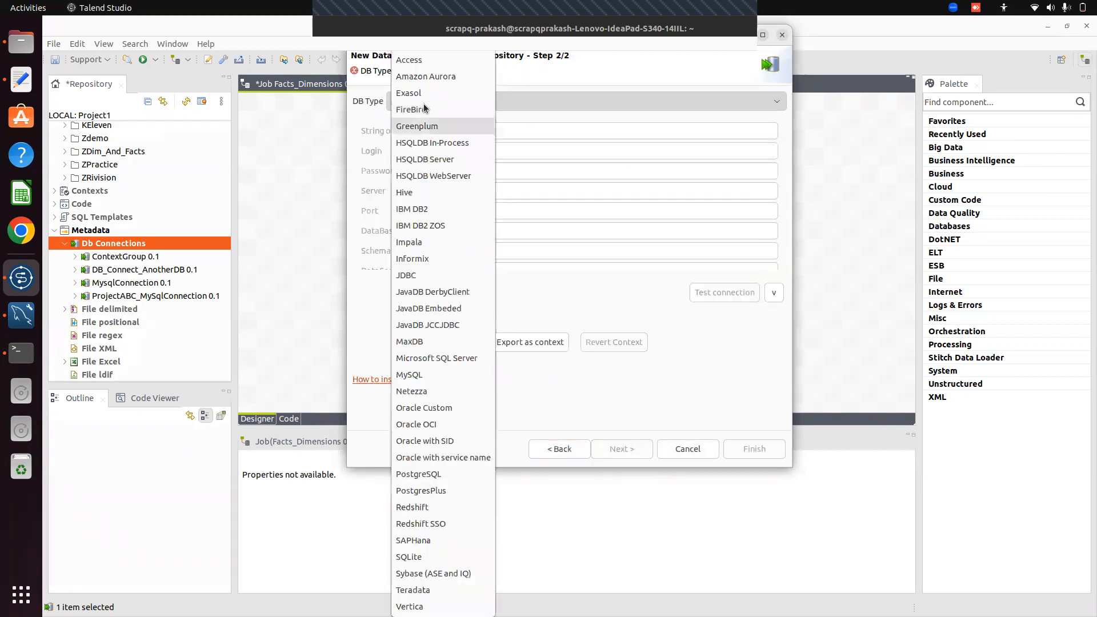
key("Down")
key("Down")
key("Down")
key("Down")
key("Down")
key("Down")
key("Down")
key("Up")
key("Up")
key("Up")
key("Up")
key("Up")
key("Up")
key("Up")
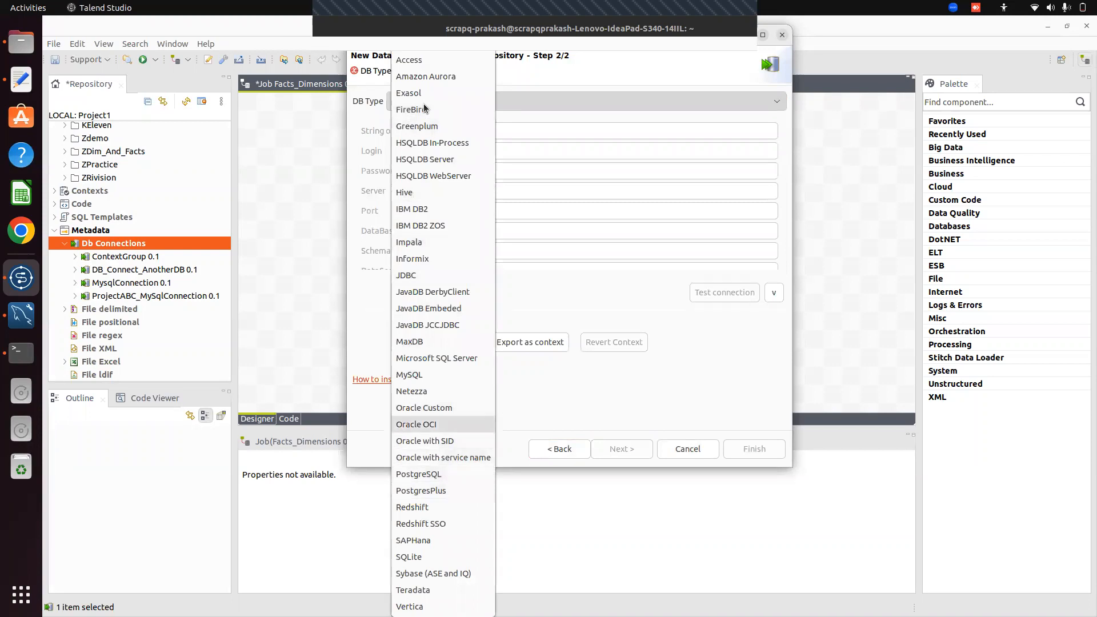
key("Return")
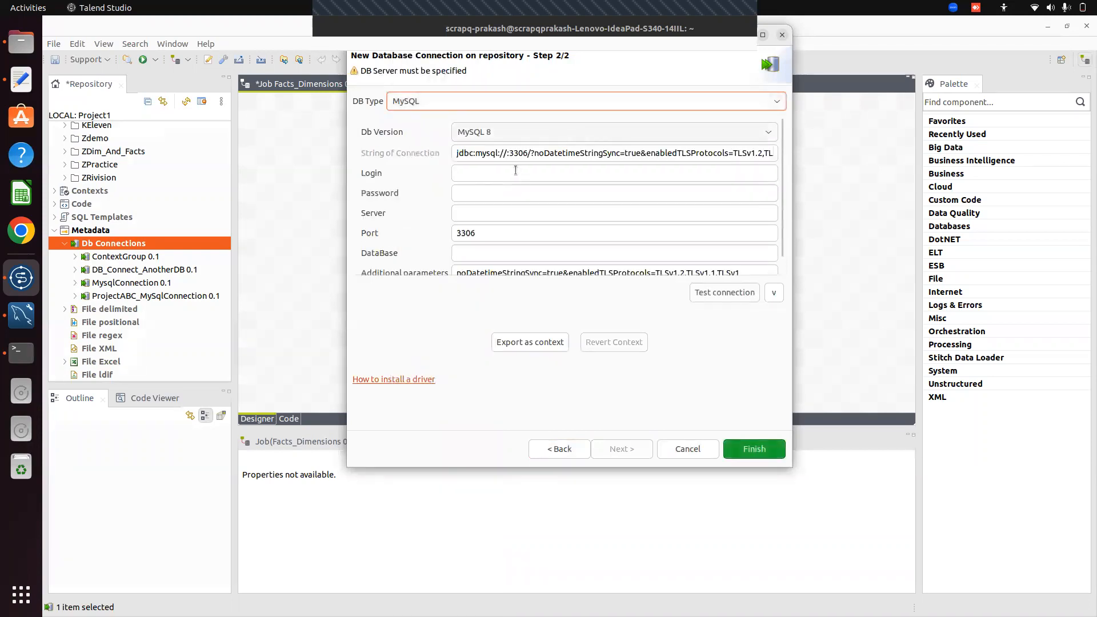
Enter the login, the password and the server host loacalhost
left_click(473, 179)
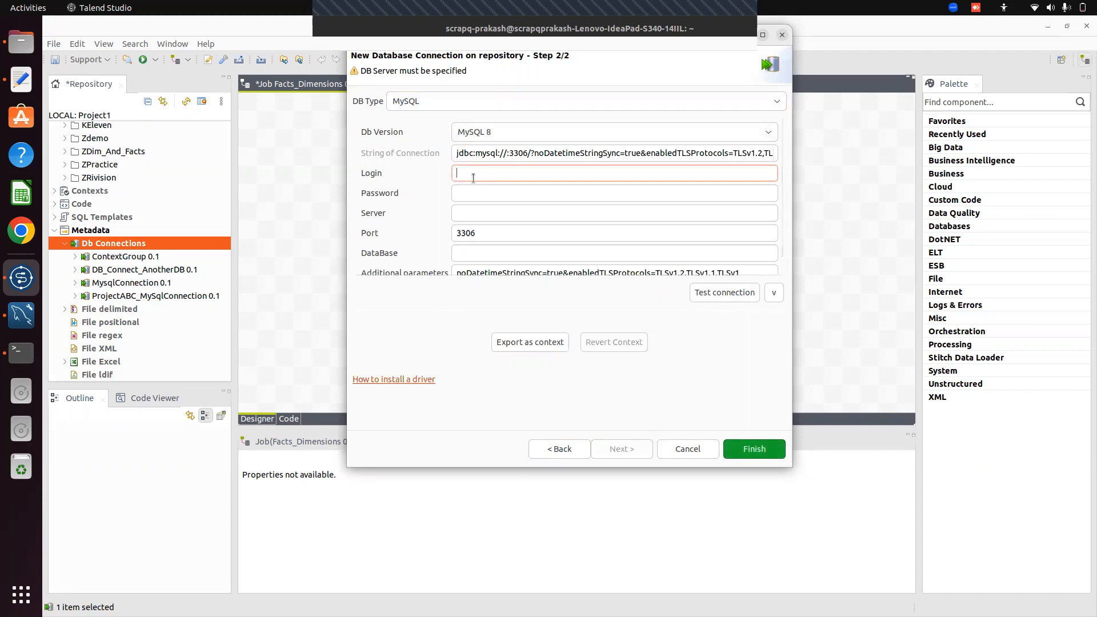
type("rrot")
left_click(468, 188)
type("roo")
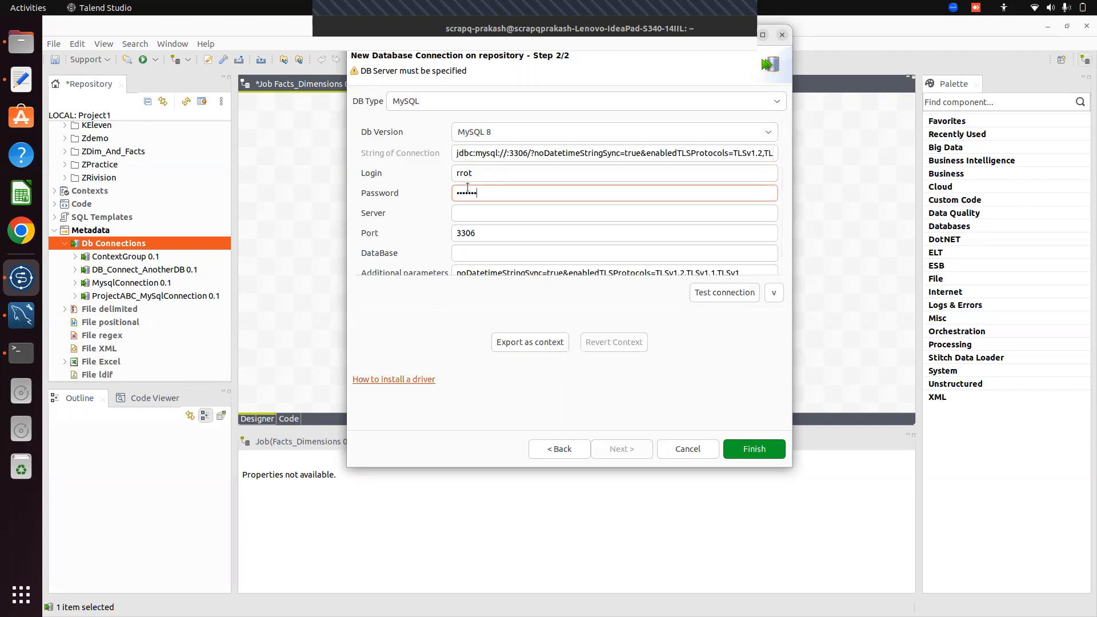
left_click(469, 214)
type("loacalhost")
left_click(487, 256)
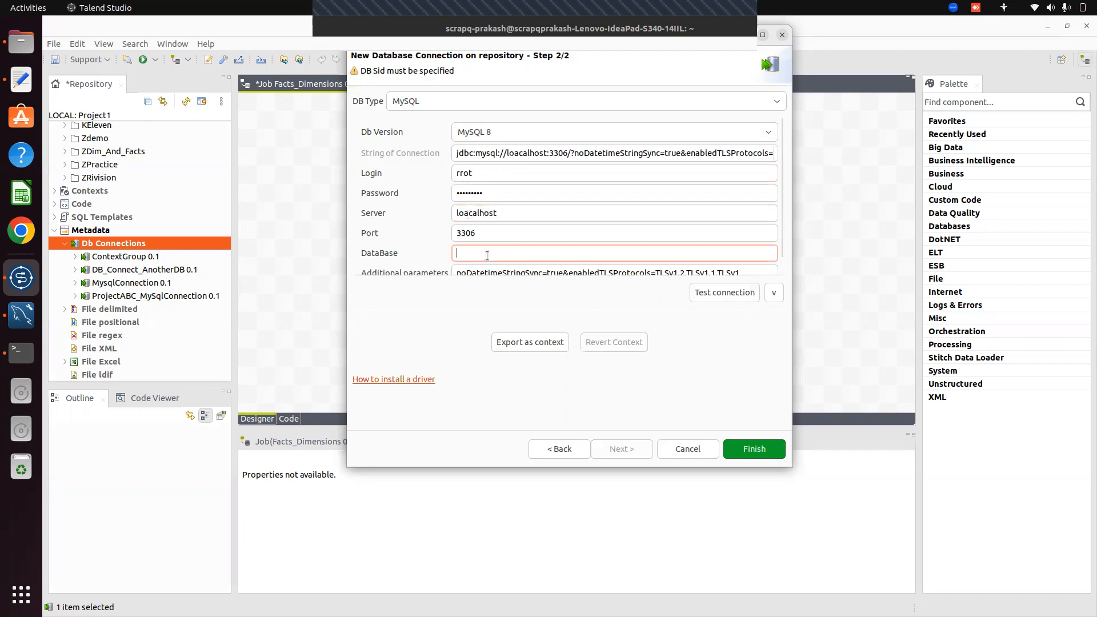
Copy the OLAP_ProjectABC name from the terminal's database list
left_click(29, 355)
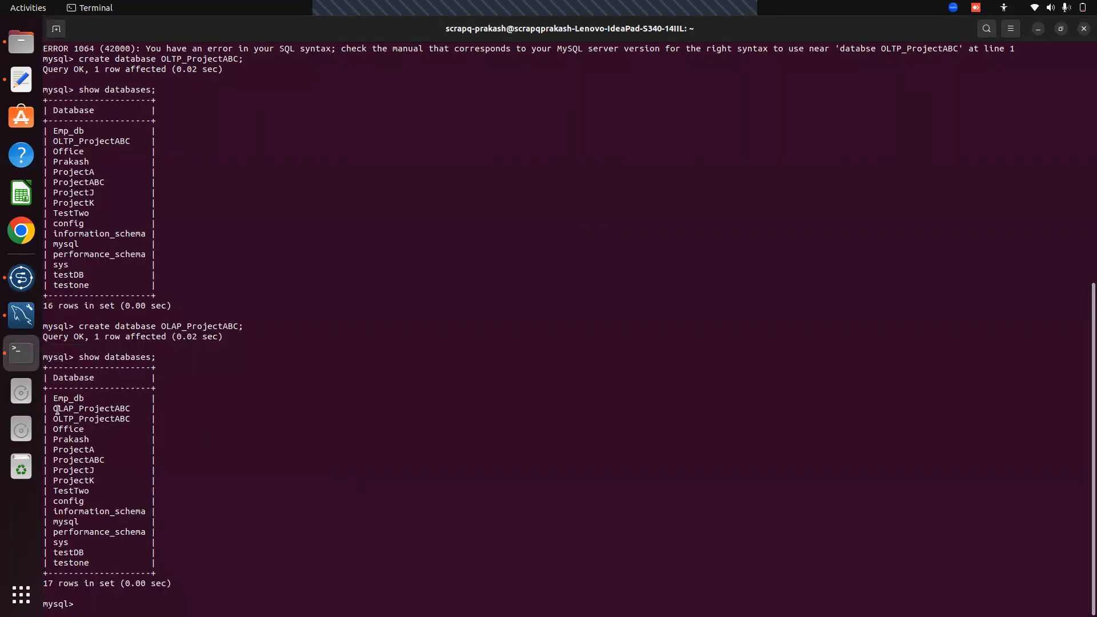
left_click_drag(53, 408, 102, 417)
double_click(106, 410)
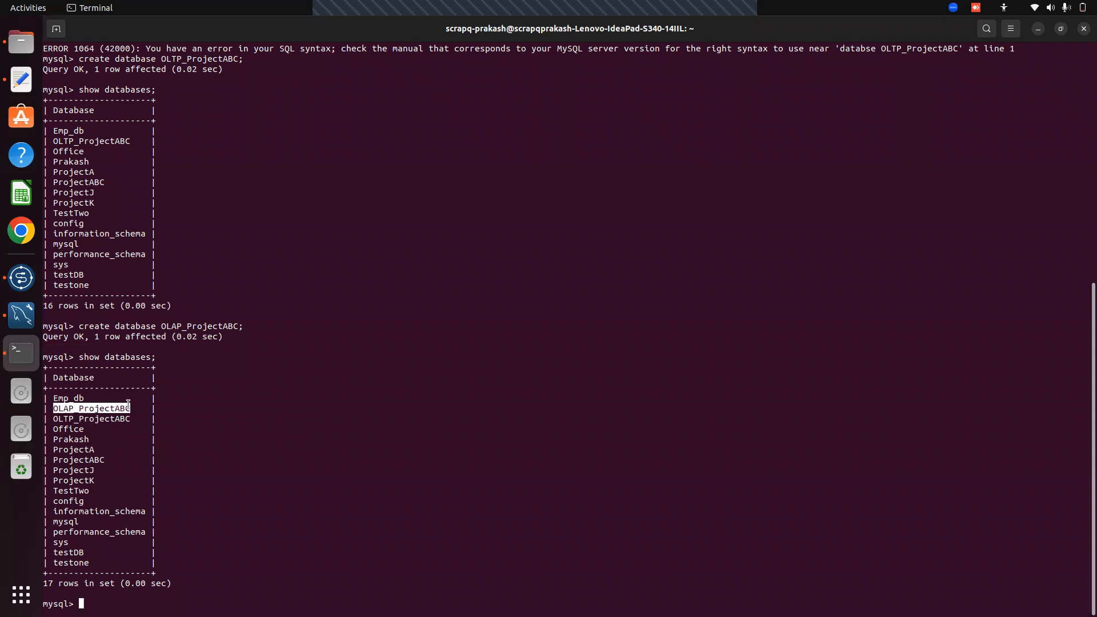
right_click(107, 409)
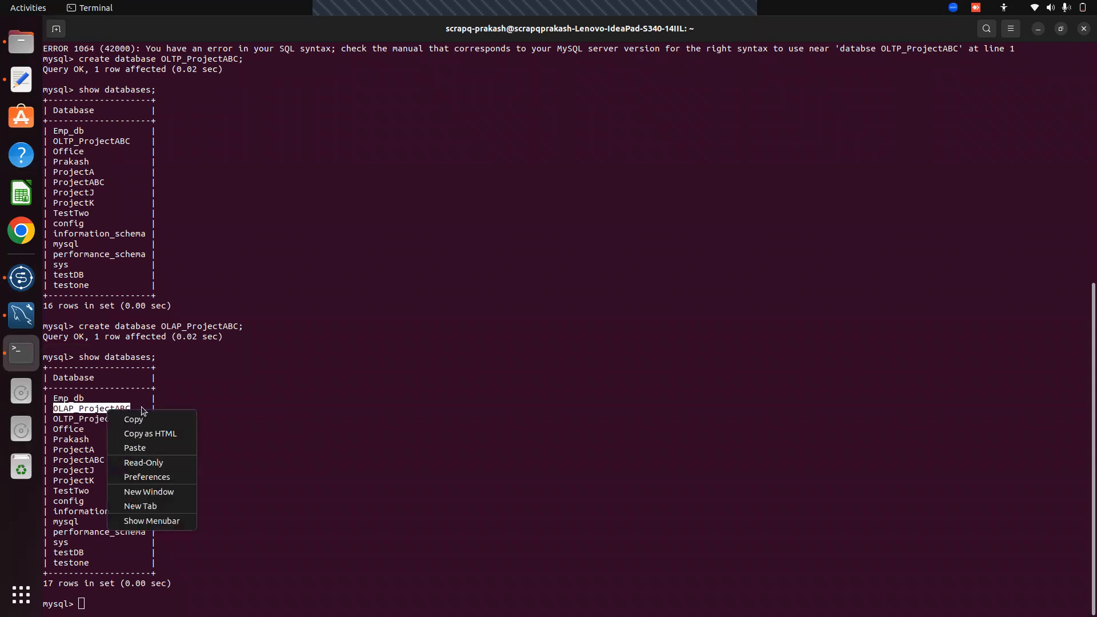
left_click(178, 419)
left_click(15, 283)
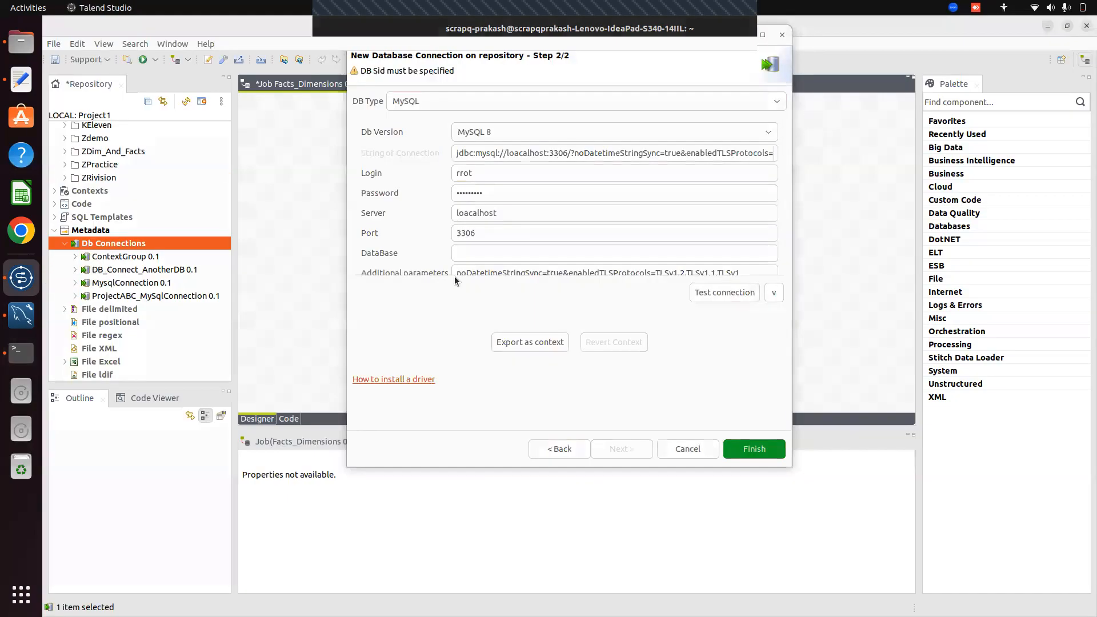
Paste OLAP_ProjectABC as the database name and test the connection, which fails
right_click(467, 258)
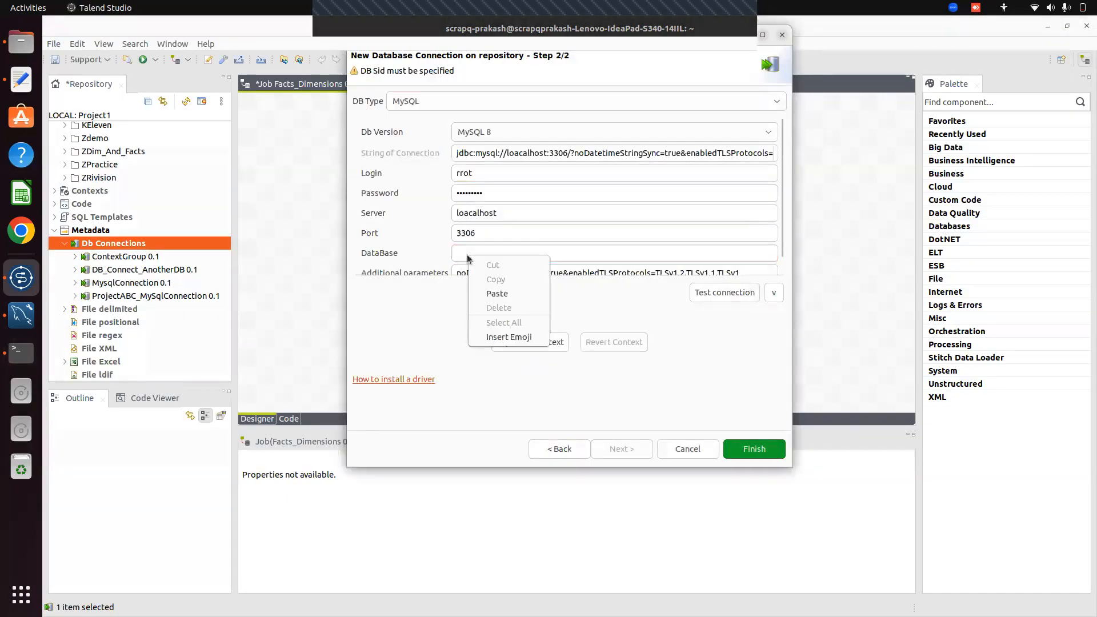
left_click(497, 293)
left_click(738, 292)
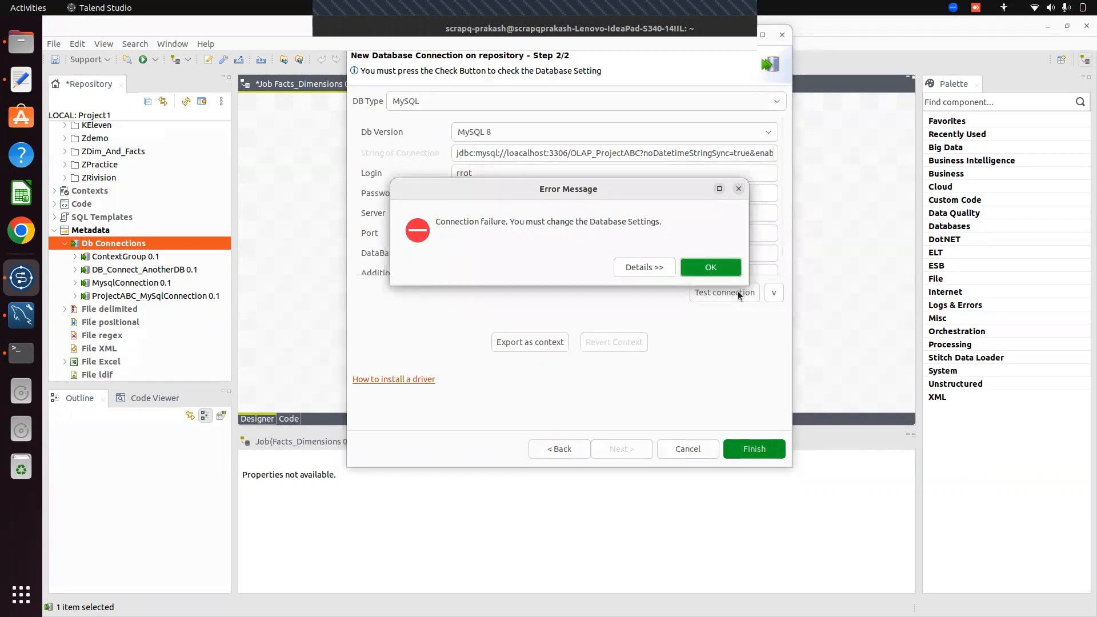
left_click(705, 269)
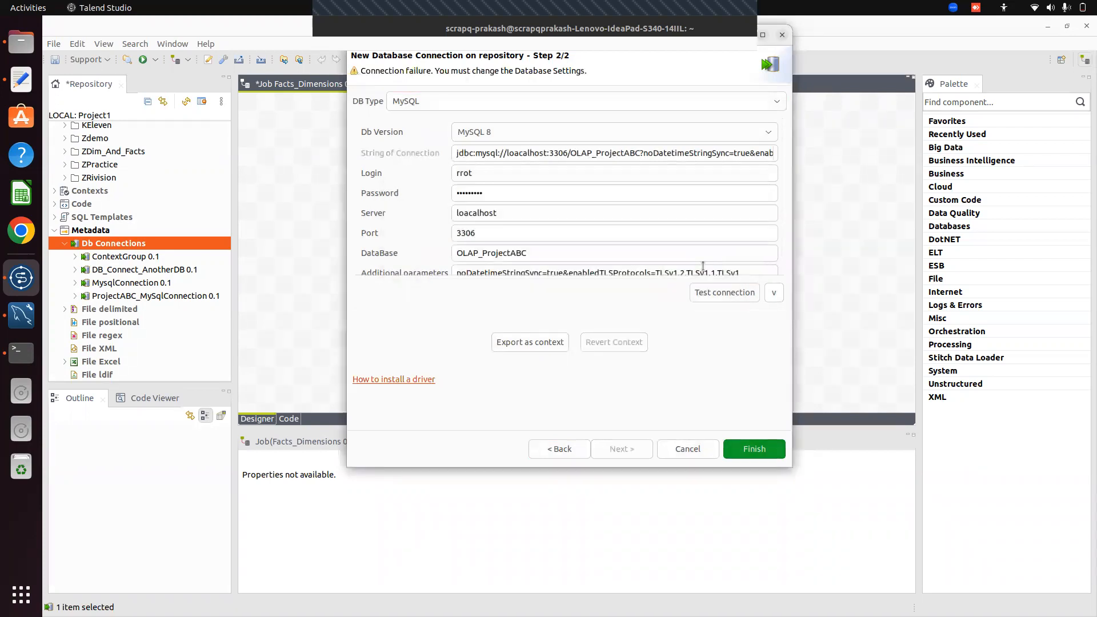
Correct the login to root and the server to localhost, retest successfully, and finish
key("BackSpace")
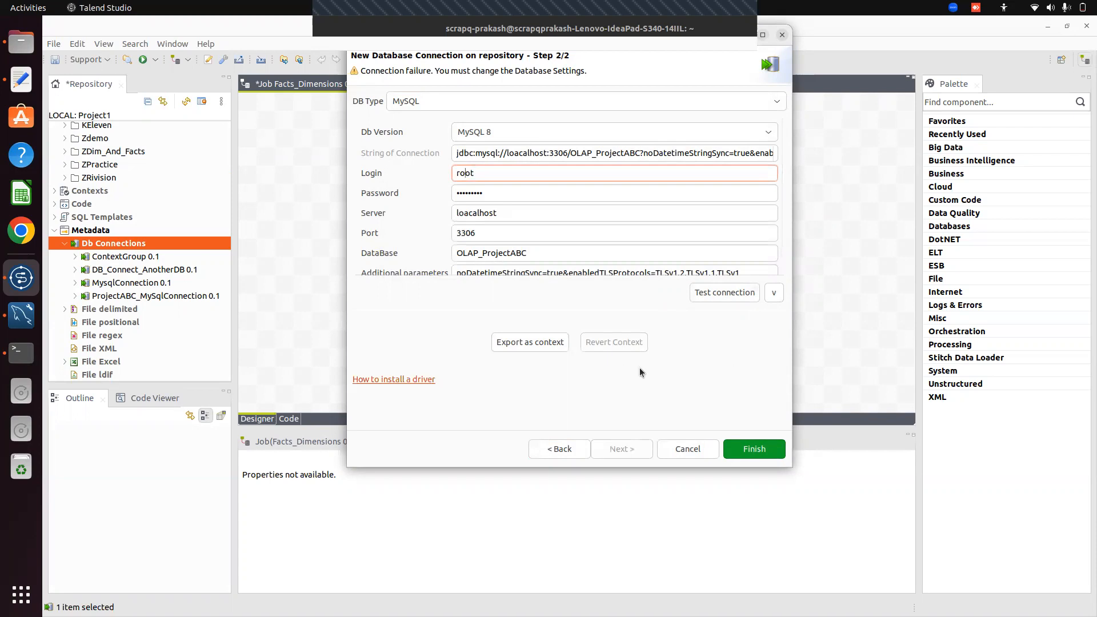
left_click(714, 296)
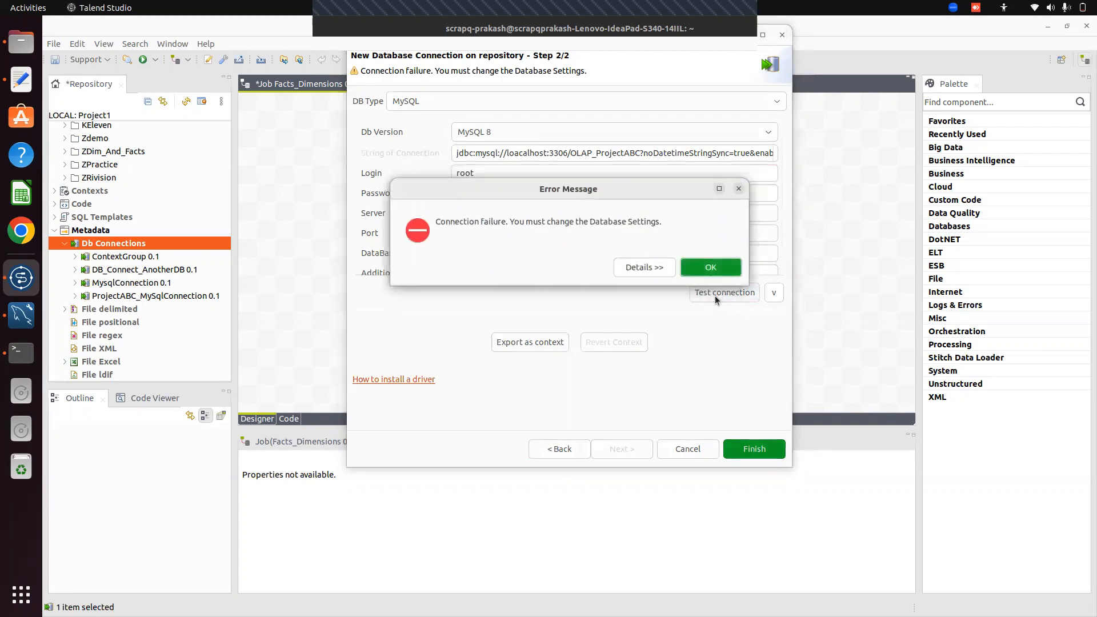
left_click(710, 267)
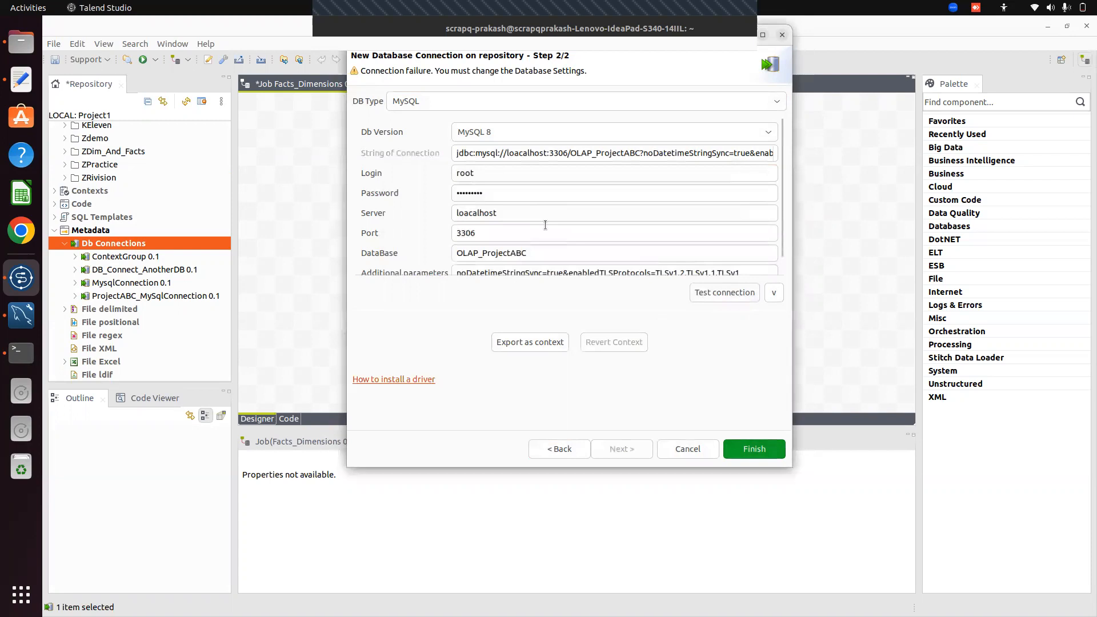
left_click(469, 212)
key("BackSpace")
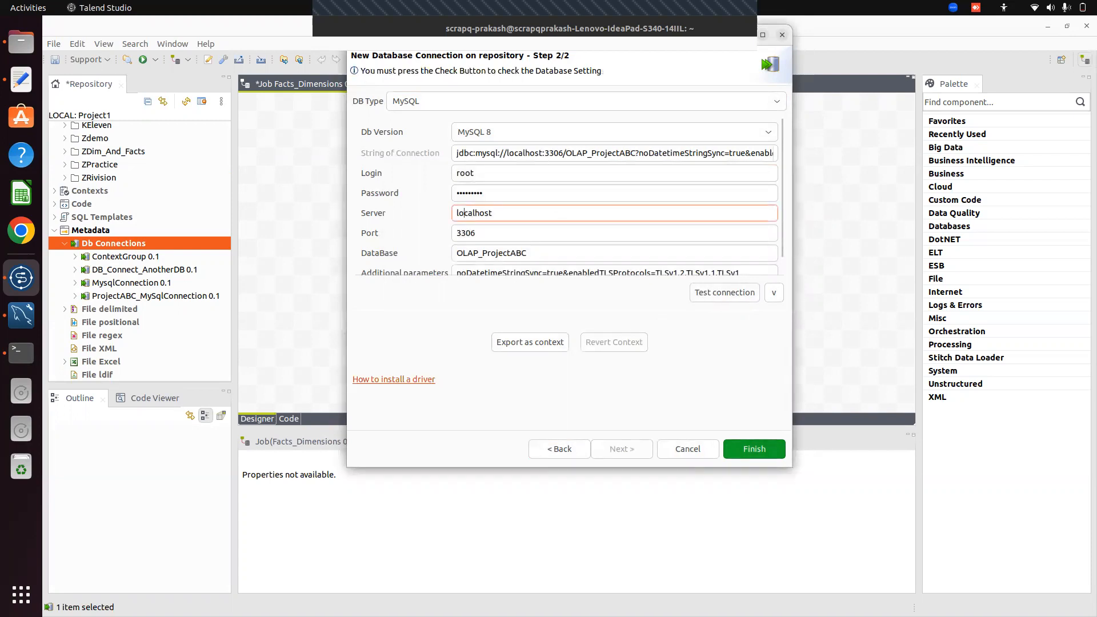
left_click(718, 291)
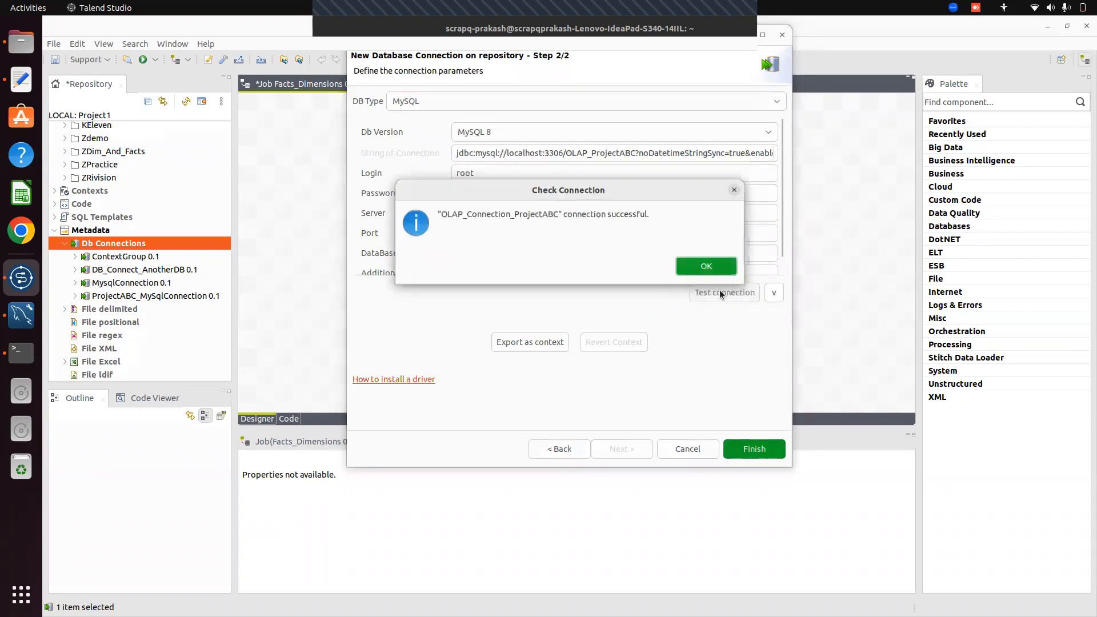
left_click(687, 266)
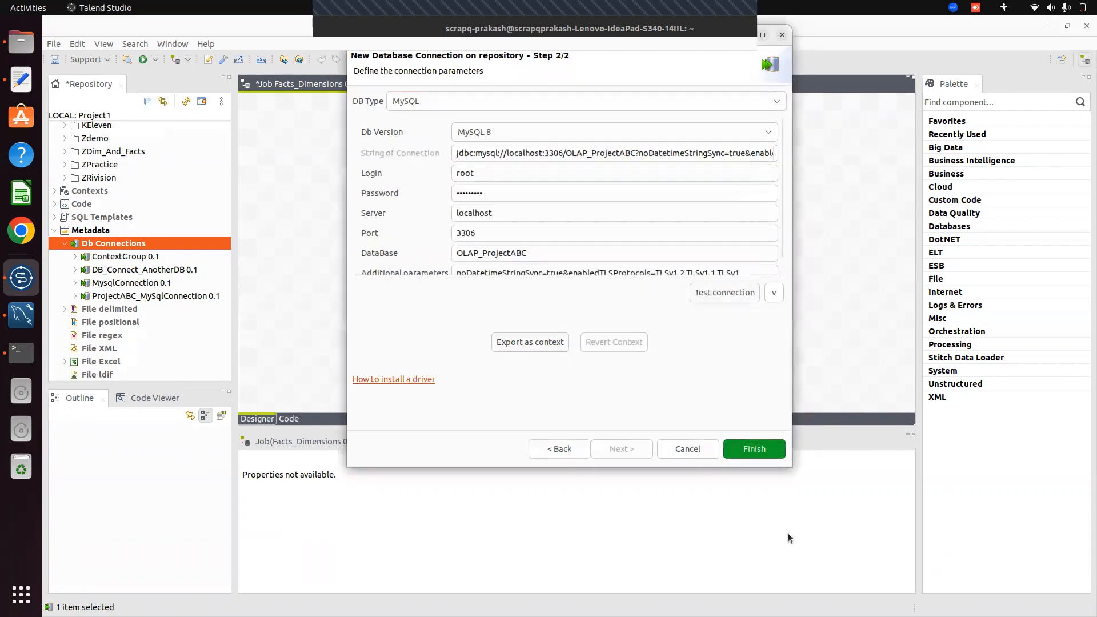
left_click(748, 453)
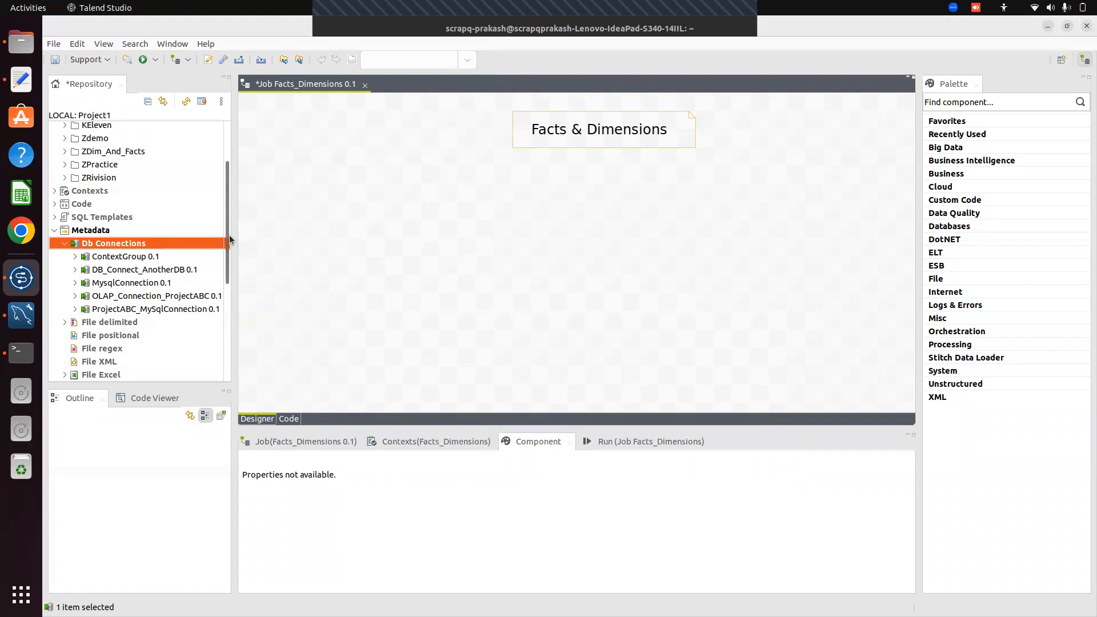
Expand ProjectABC_MySqlConnection's Customer table schema to show Cust_Id, Comp_Name and Cust_Name
left_click_drag(229, 235, 229, 260)
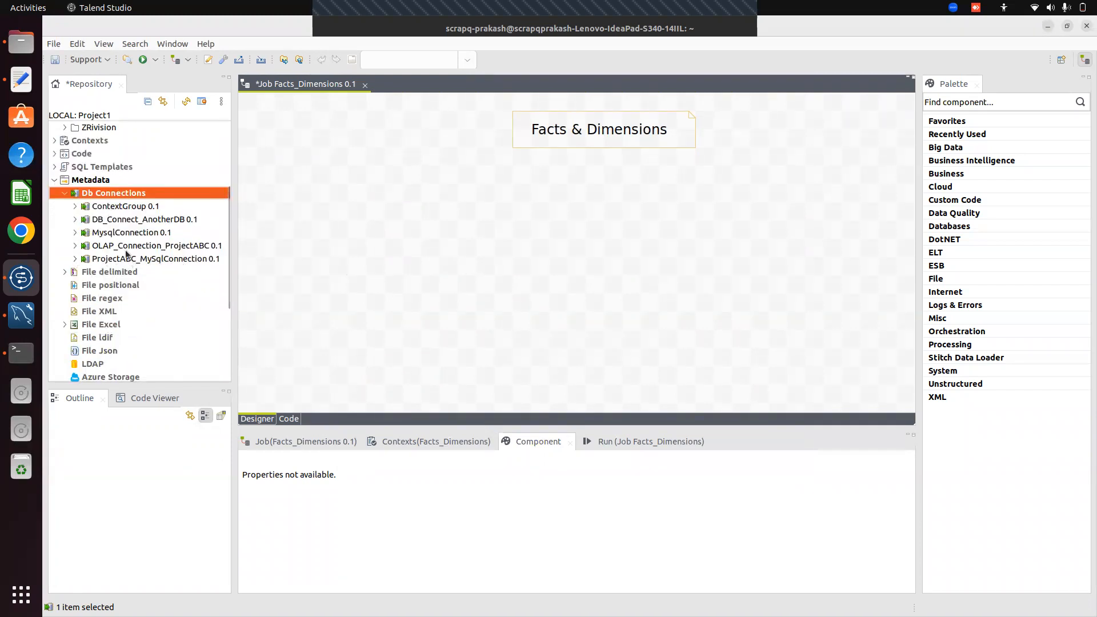
left_click(76, 260)
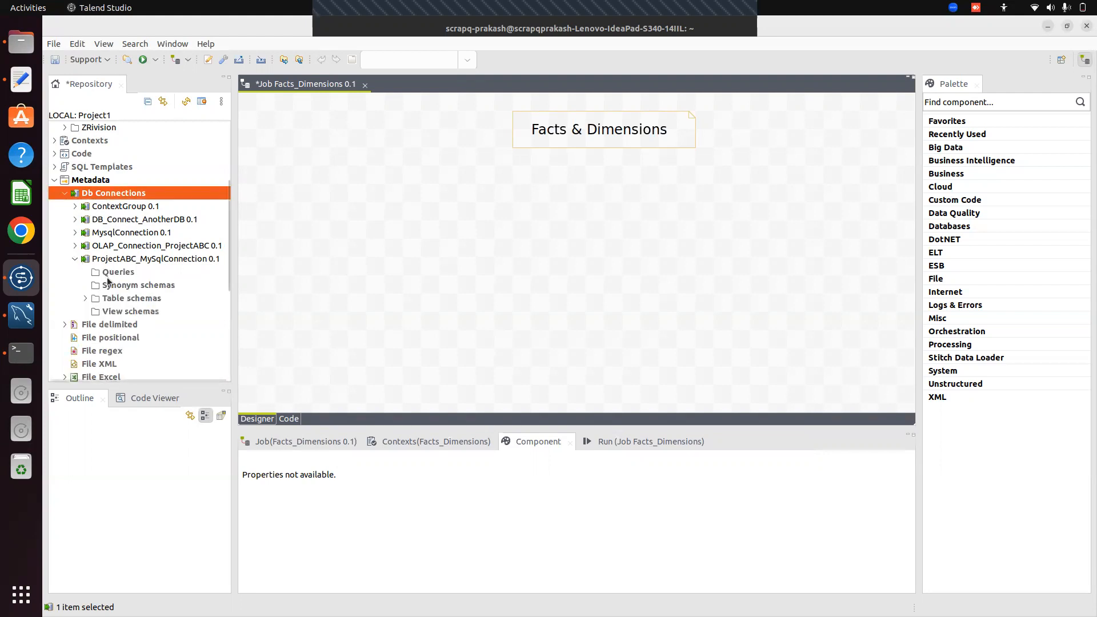
left_click(86, 298)
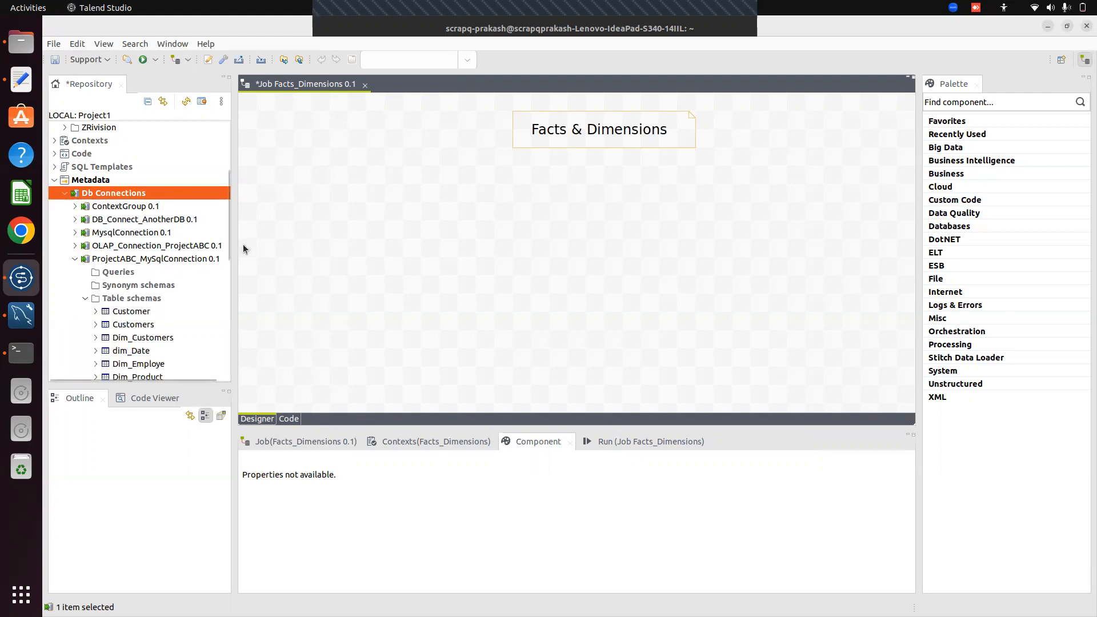
left_click_drag(229, 245, 228, 279)
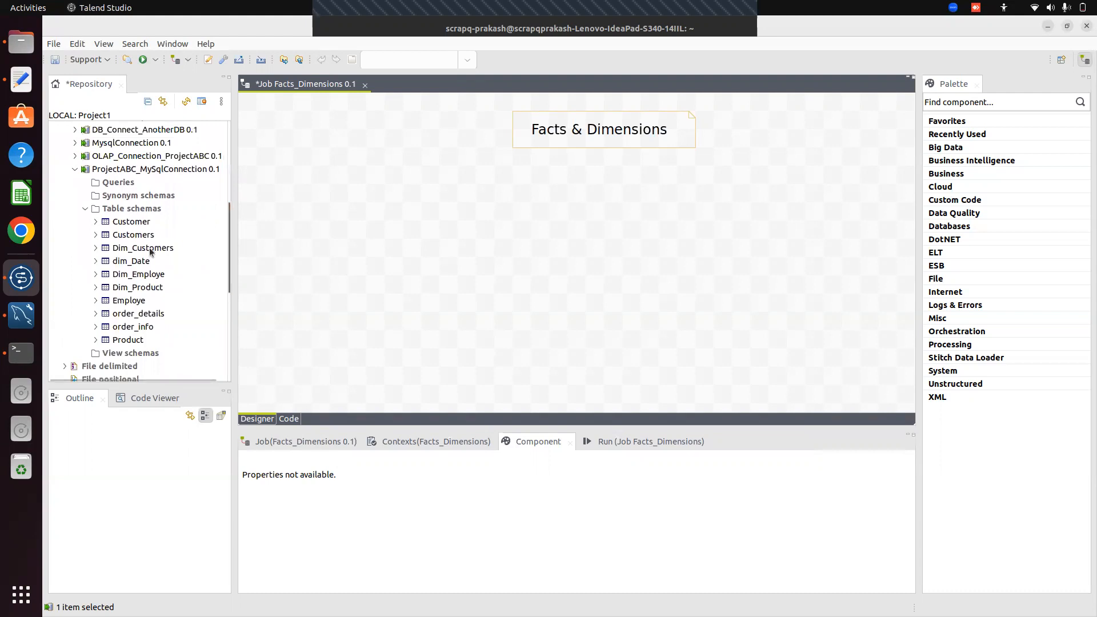
left_click(95, 222)
left_click(106, 235)
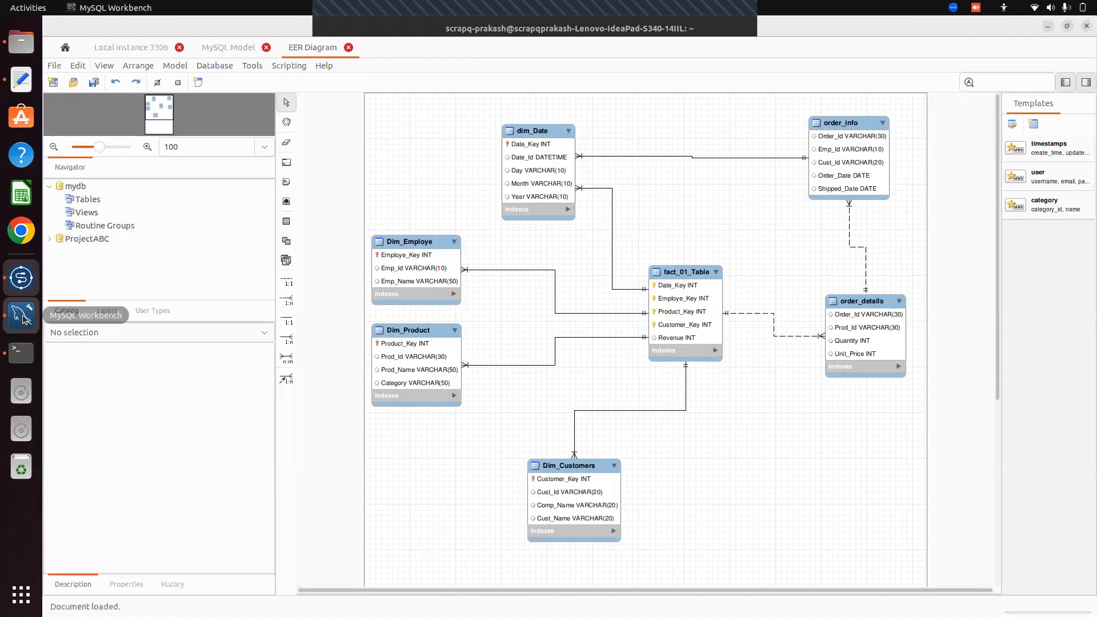
Re-execute the ProjectABC.Customer query in Workbench's Local instance 3306 tab to check nine rows
left_click(21, 315)
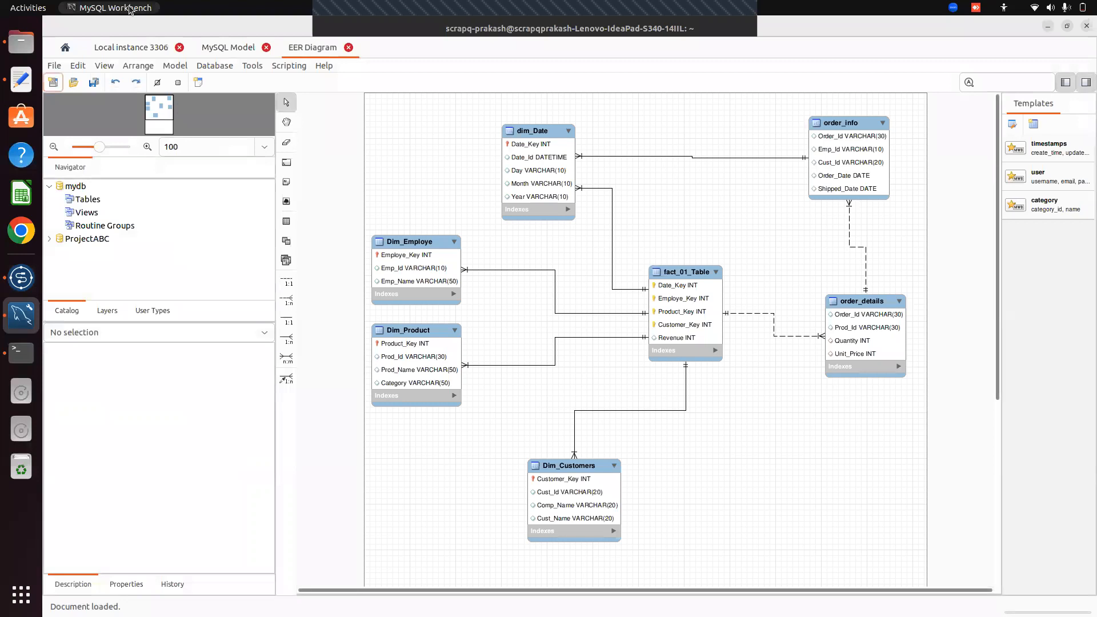
left_click(140, 49)
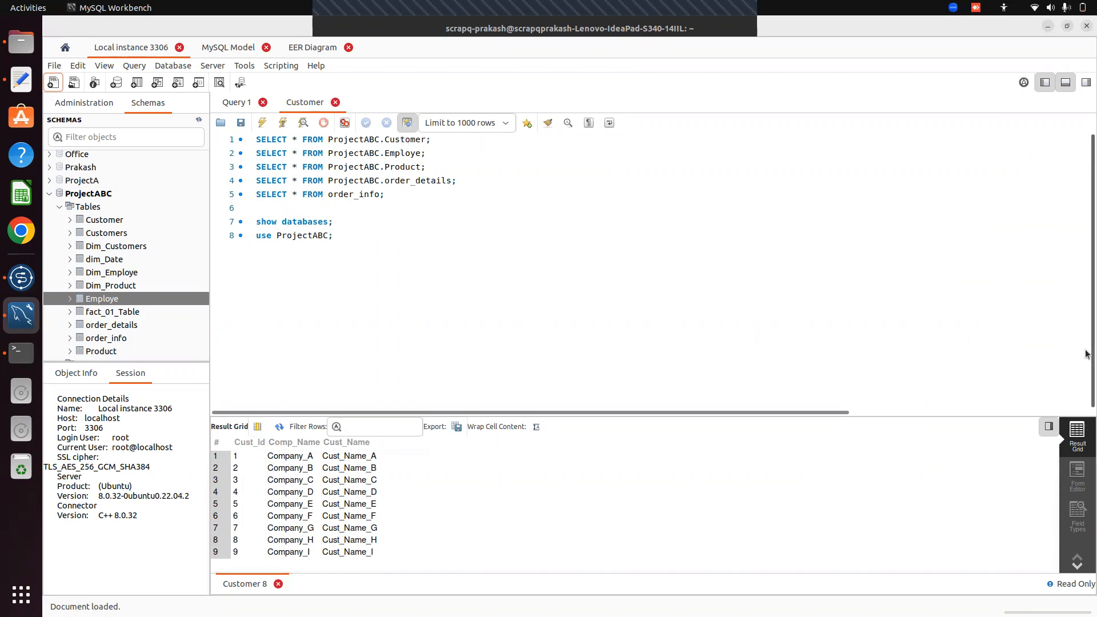
left_click_drag(255, 139, 434, 138)
left_click(262, 122)
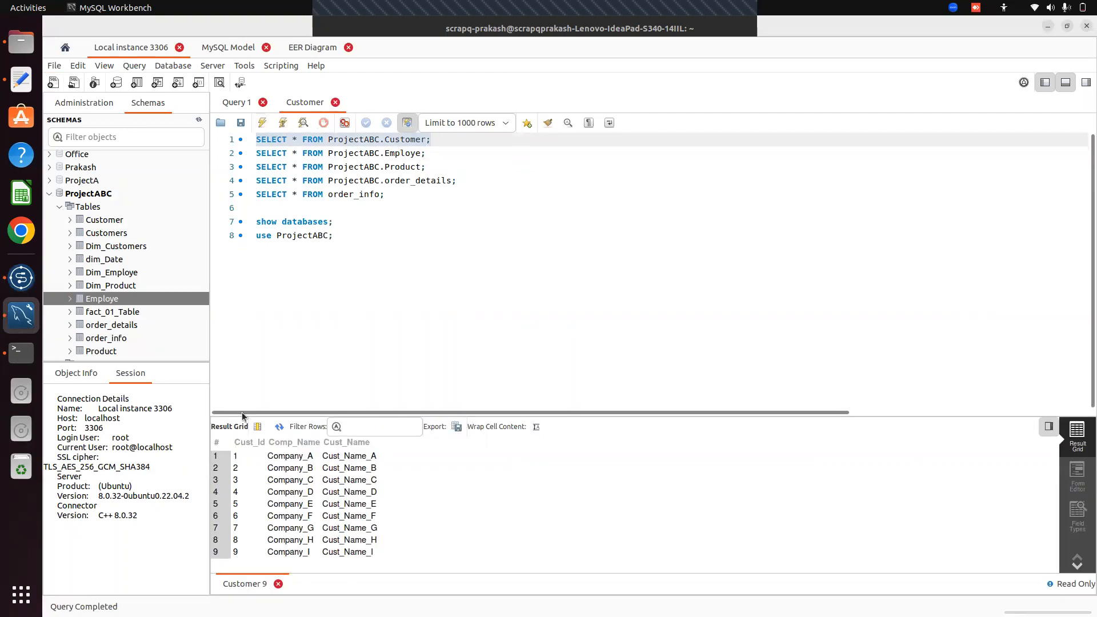
left_click(13, 270)
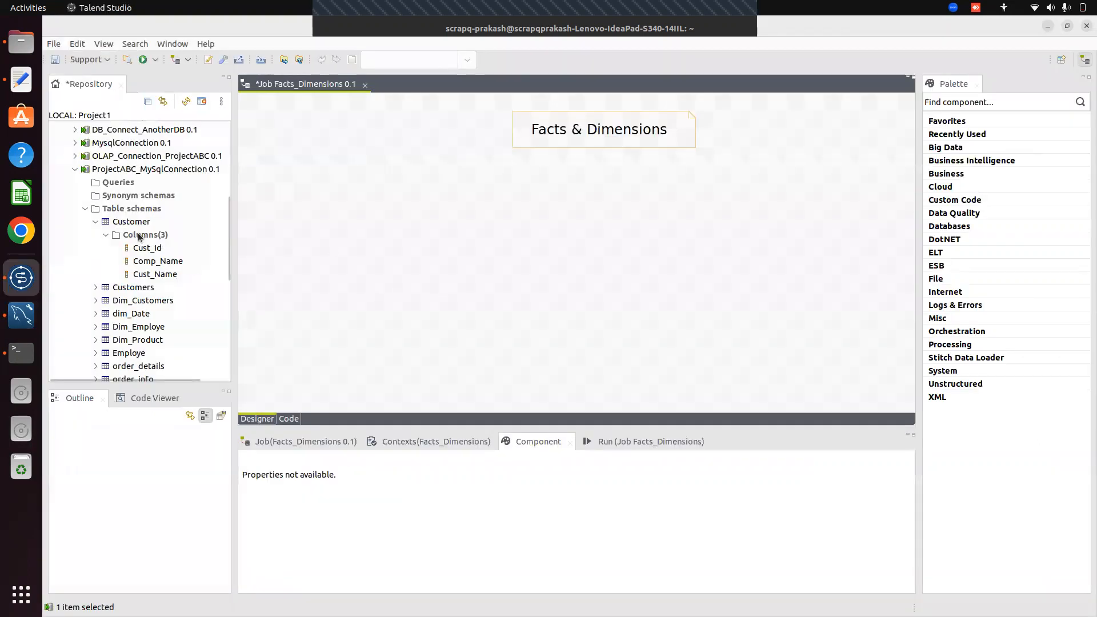
Drop the Customer schema onto the canvas as a MySQL input and add a tMap
left_click_drag(132, 221, 371, 232)
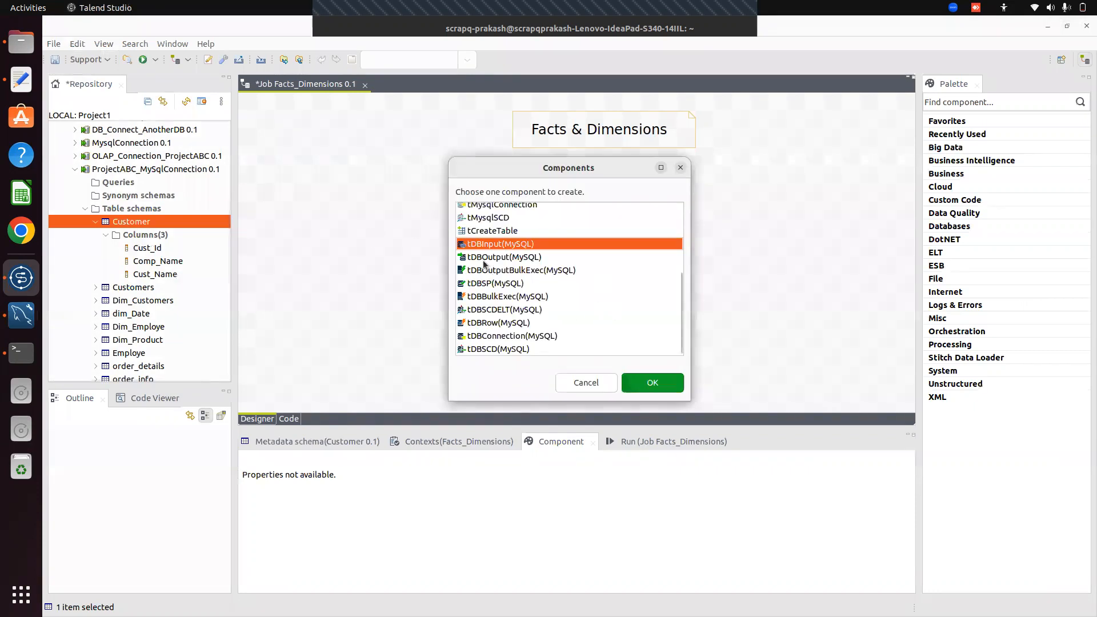
left_click(666, 384)
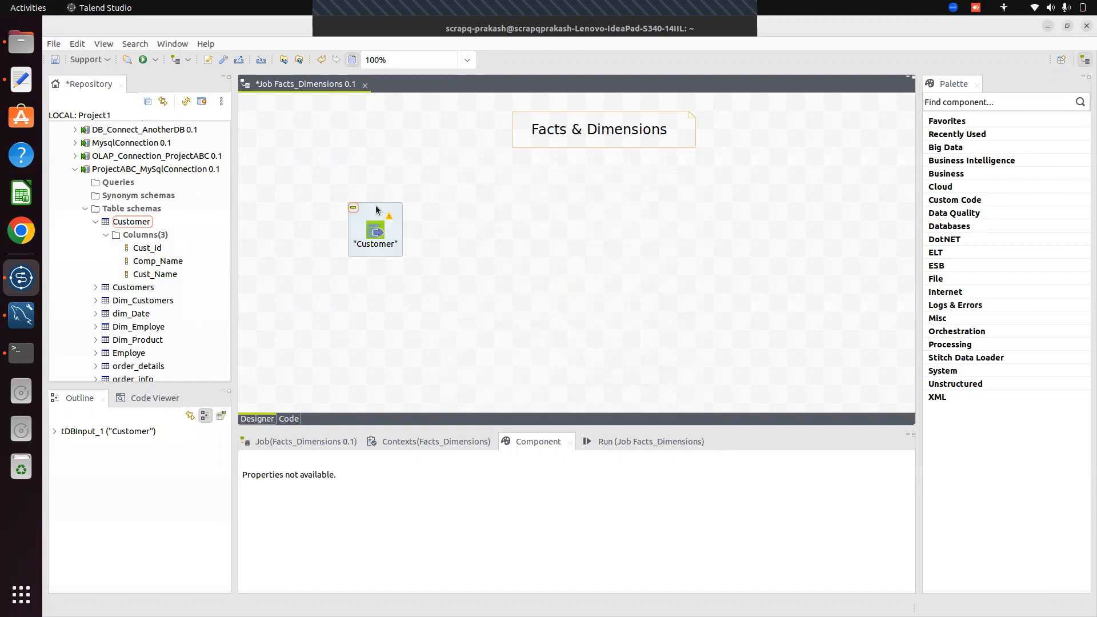
left_click_drag(381, 209, 399, 209)
left_click(514, 227)
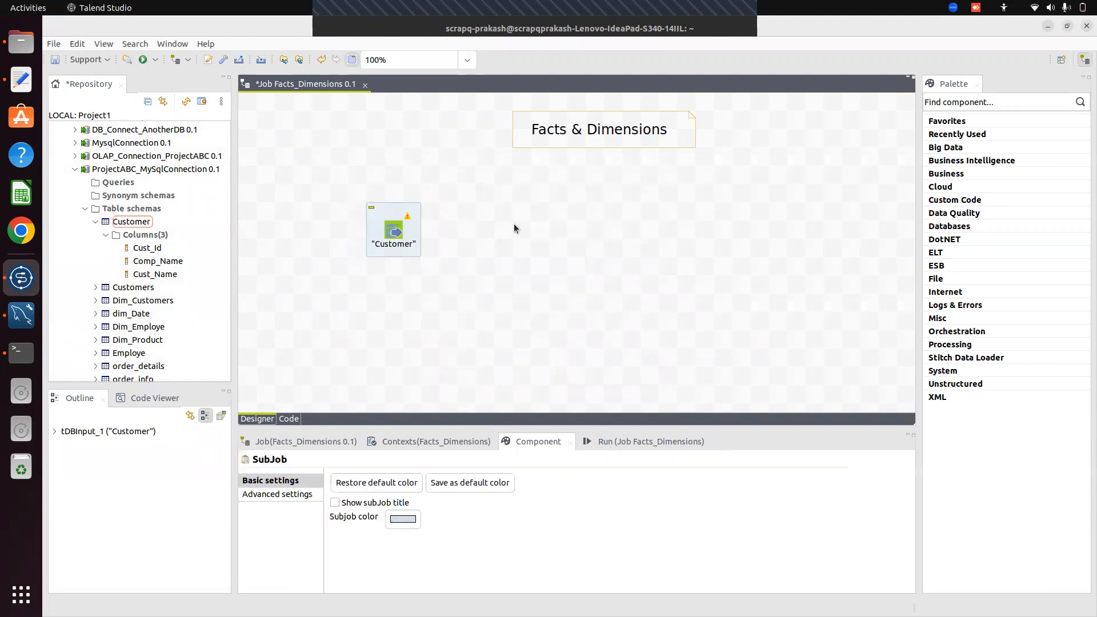
type("tmap")
key("Return")
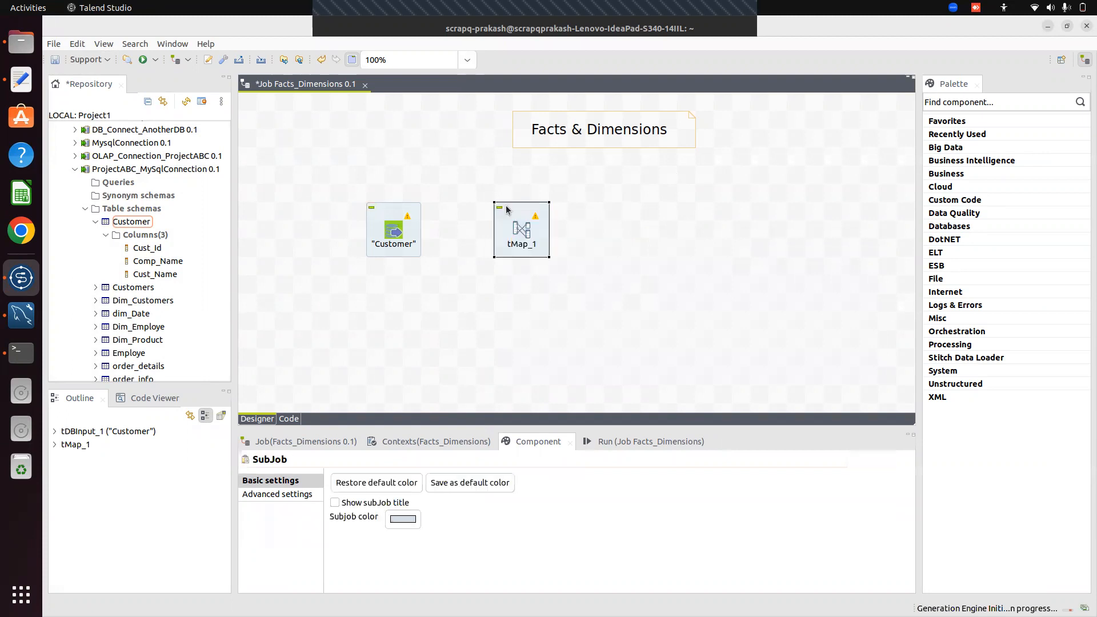
Link the Customer input to tMap_1 with a Row > Main connection
left_click(390, 230)
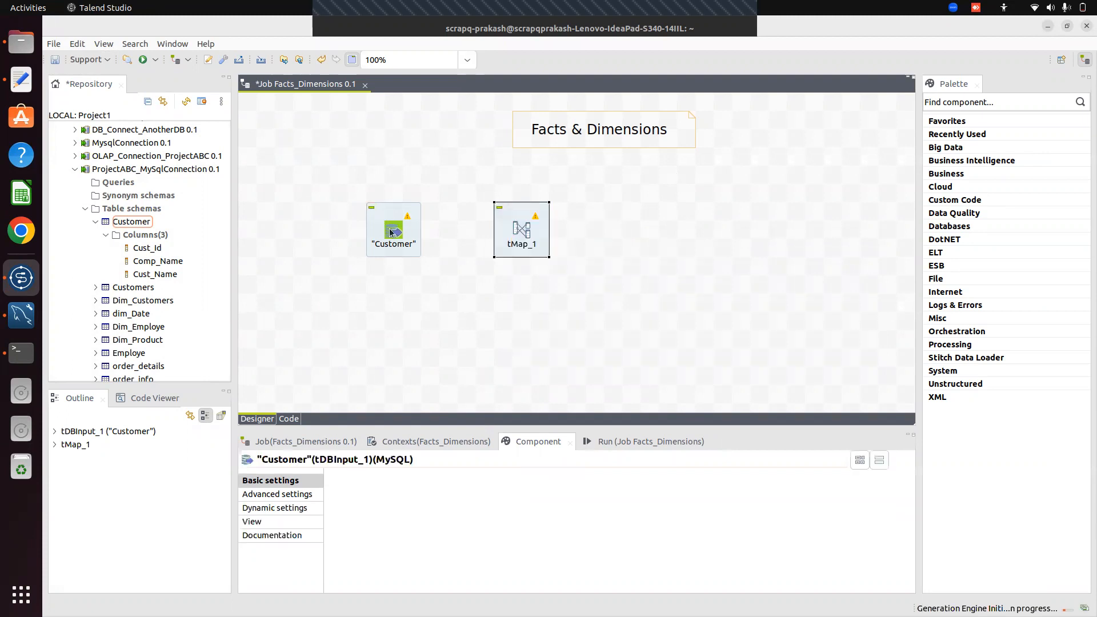
right_click(392, 232)
mouse_move(434, 245)
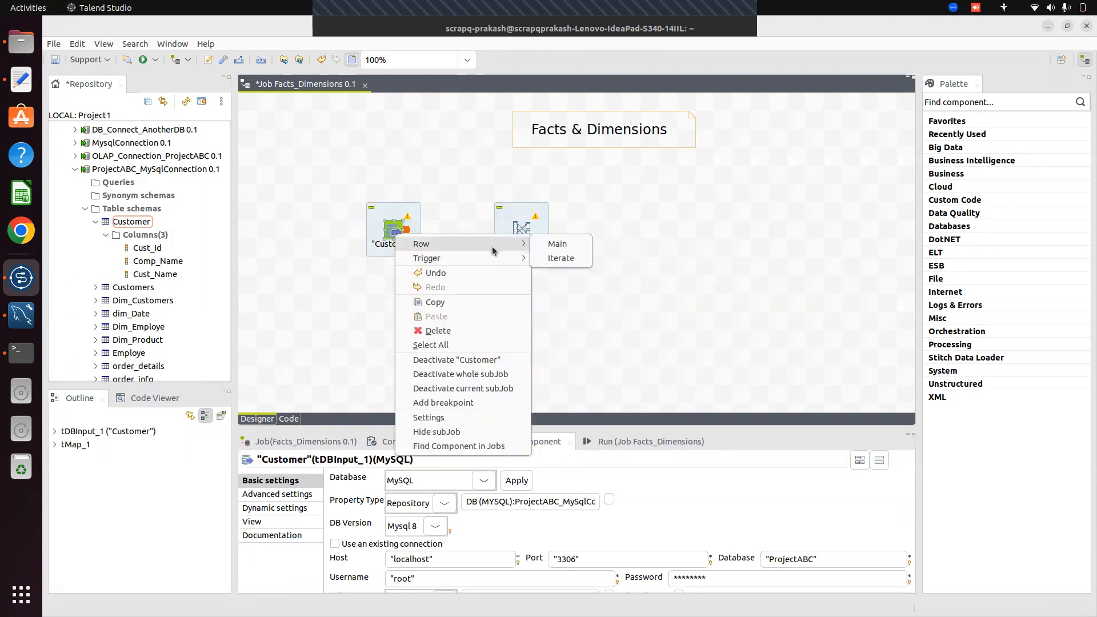
left_click(555, 242)
left_click(523, 231)
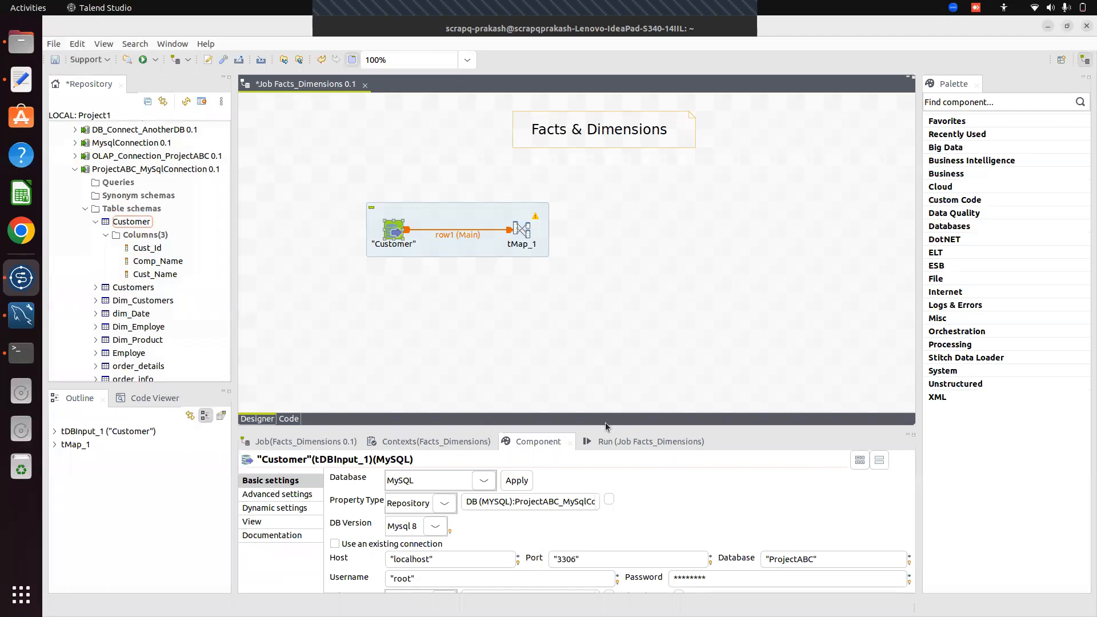
left_click_drag(601, 412, 577, 307)
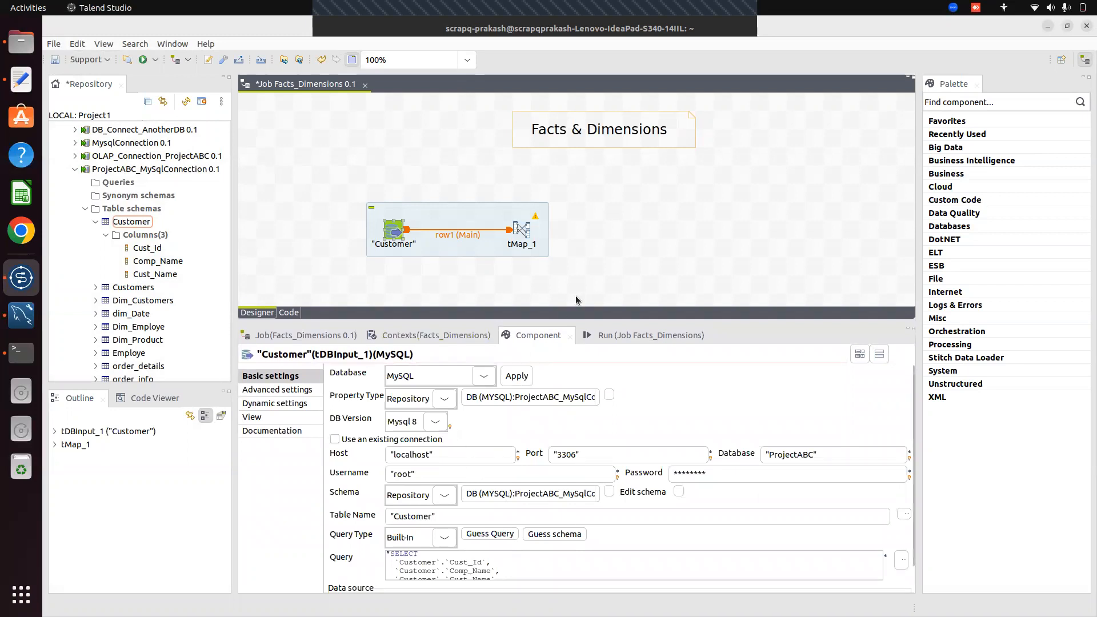
left_click_drag(557, 314, 574, 389)
left_click(525, 232)
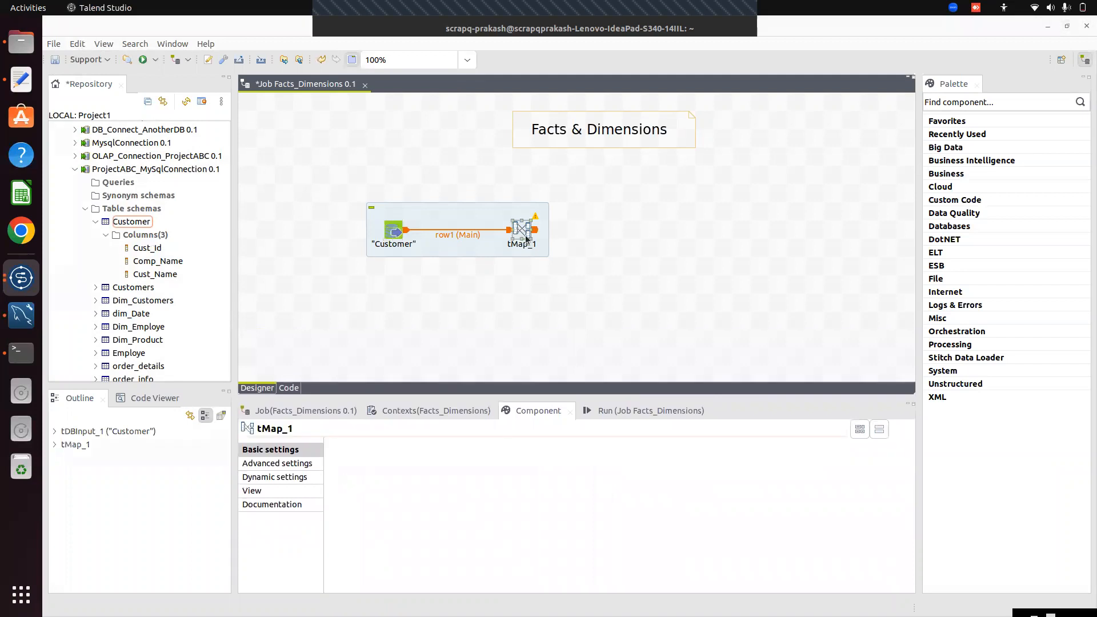
In the tMap_1 mapping editor, add an output table named Dim_Customer
double_click(523, 232)
left_click(751, 52)
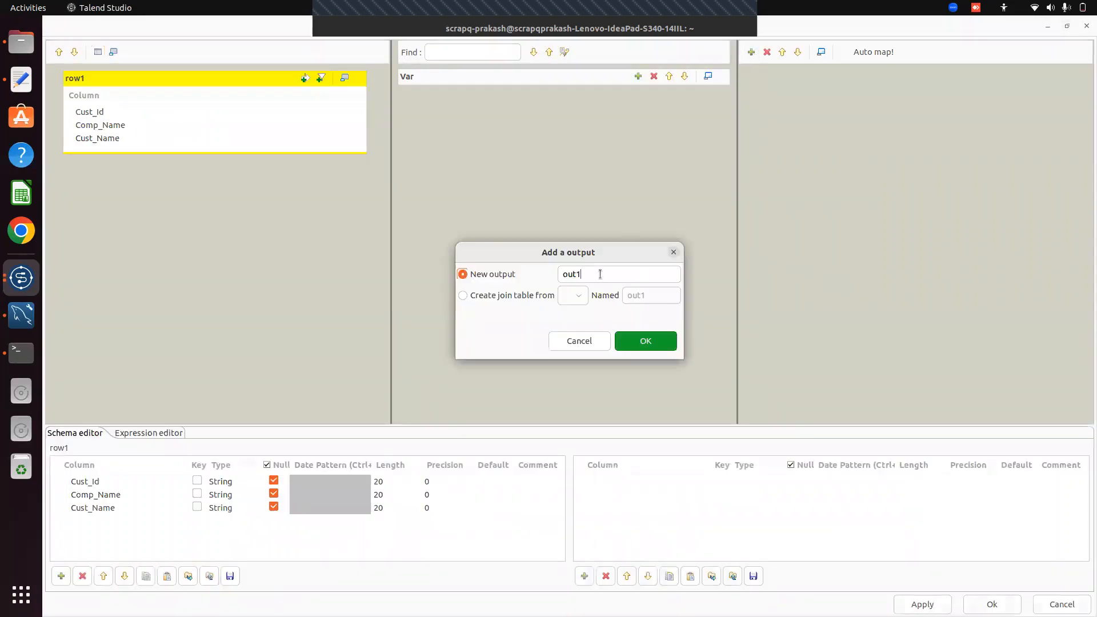
key("BackSpace")
key("BackSpace")
key("BackSpace")
key("BackSpace")
type("Dim_Customer")
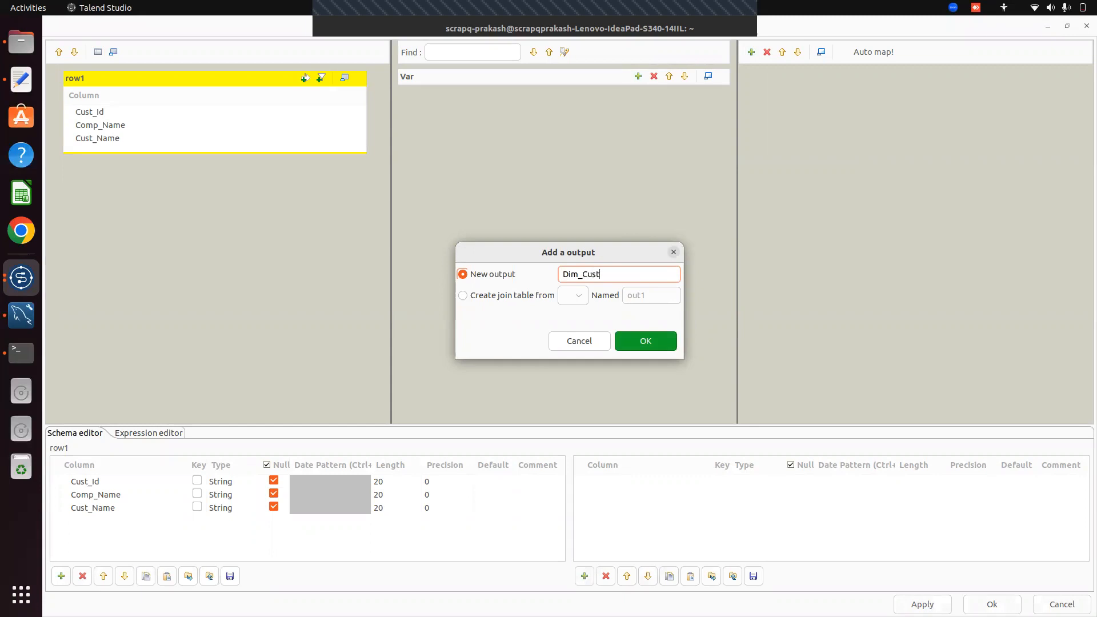
left_click(644, 345)
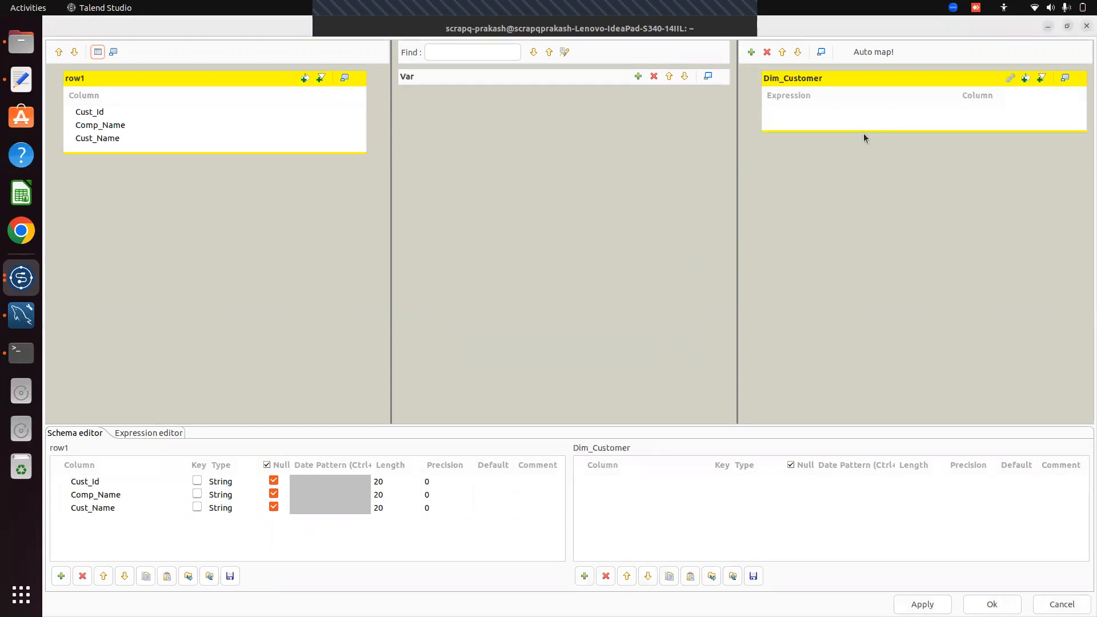
Add a new column to the Dim_Customer output table and name it Customer_Key
left_click_drag(862, 127, 864, 213)
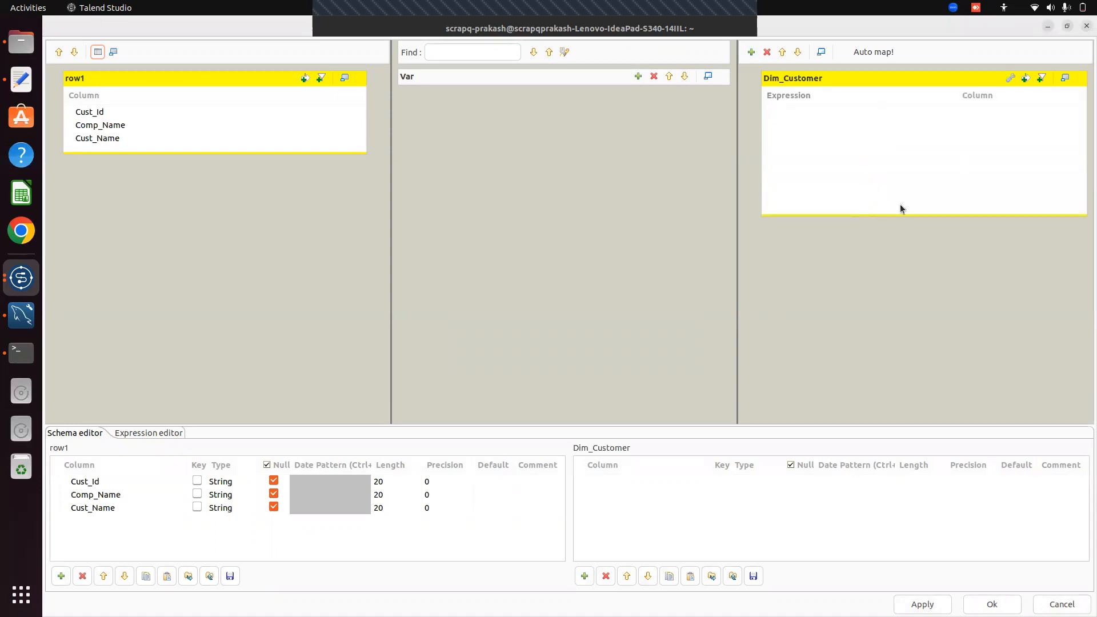
left_click(583, 576)
left_click(657, 484)
double_click(657, 484)
type("C")
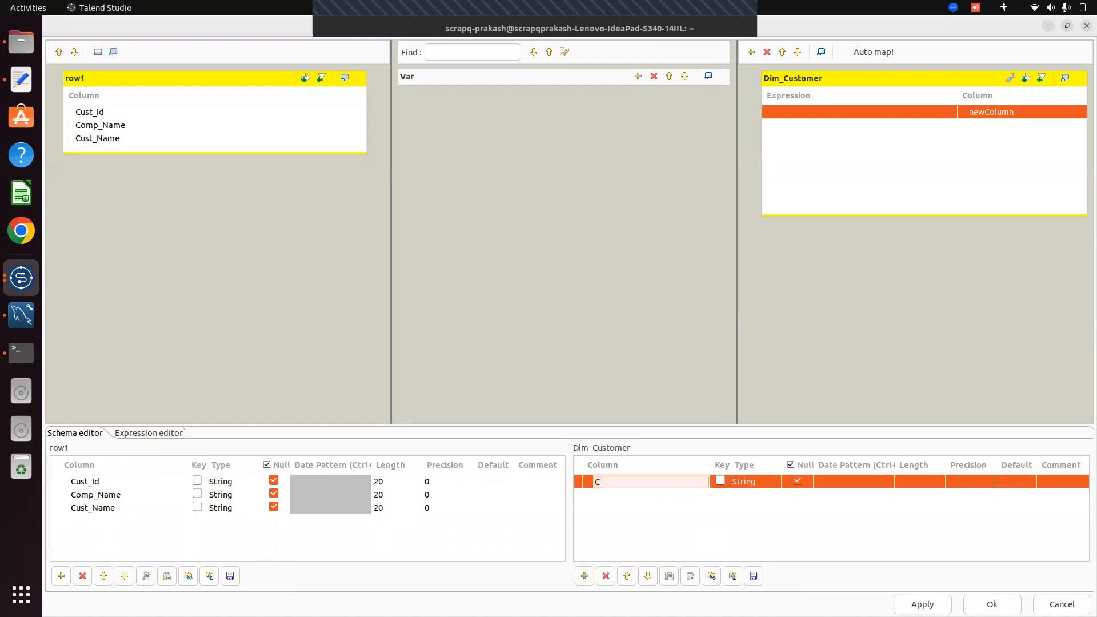
type("ustomer")
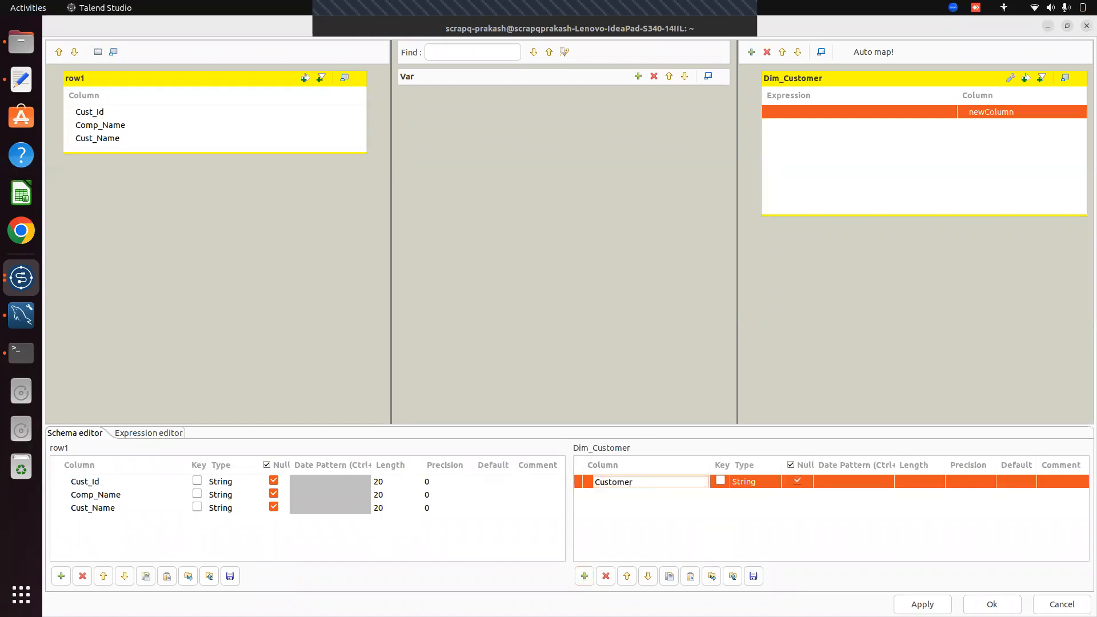
type("  Key")
Set the Customer_Key column's type to int | Integer and mark it nullable
left_click(743, 482)
left_click(769, 481)
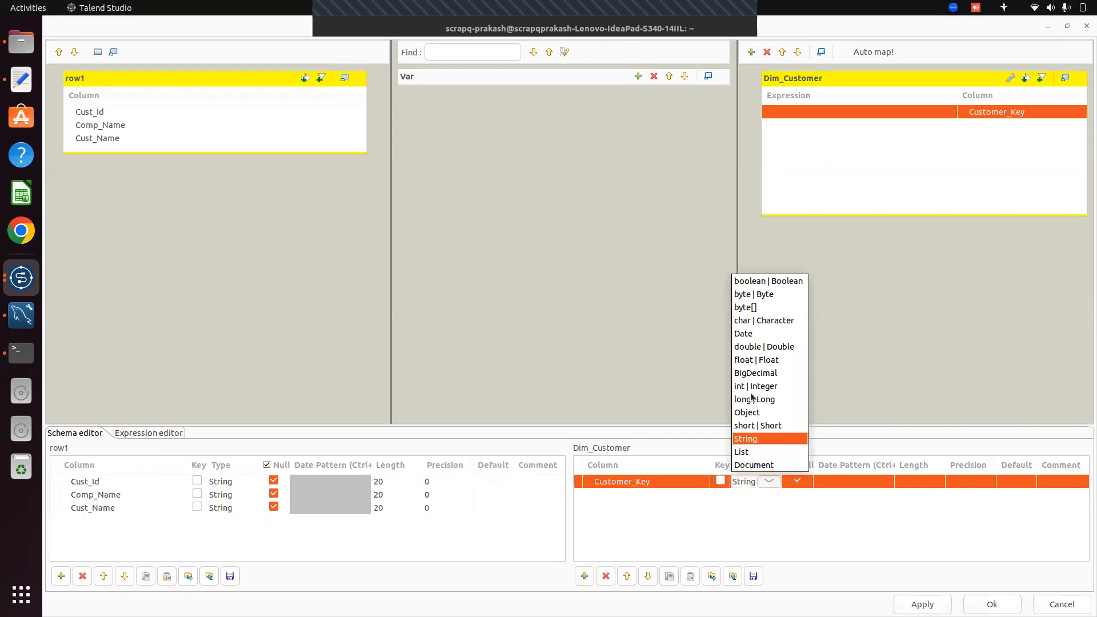
left_click(756, 386)
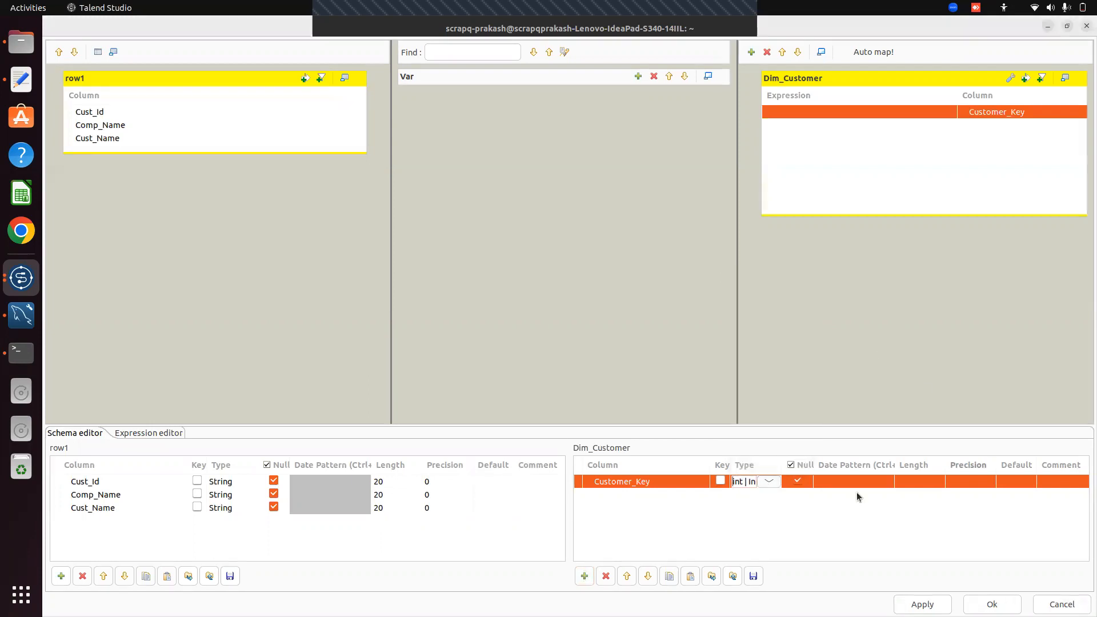
left_click(798, 481)
left_click(798, 482)
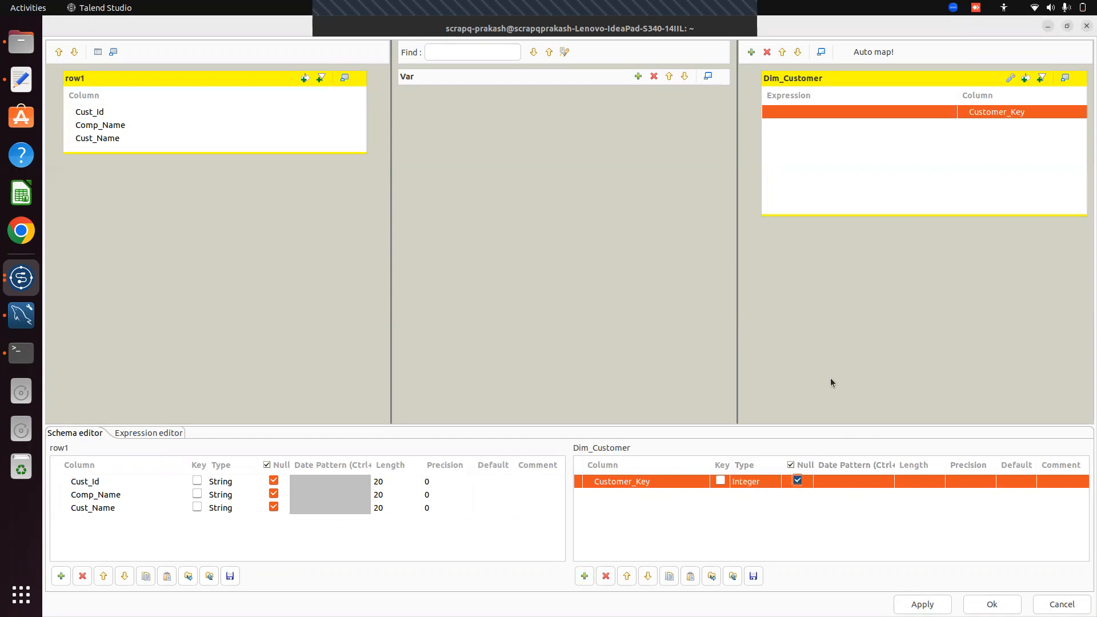
left_click(797, 482)
left_click(798, 482)
left_click(849, 111)
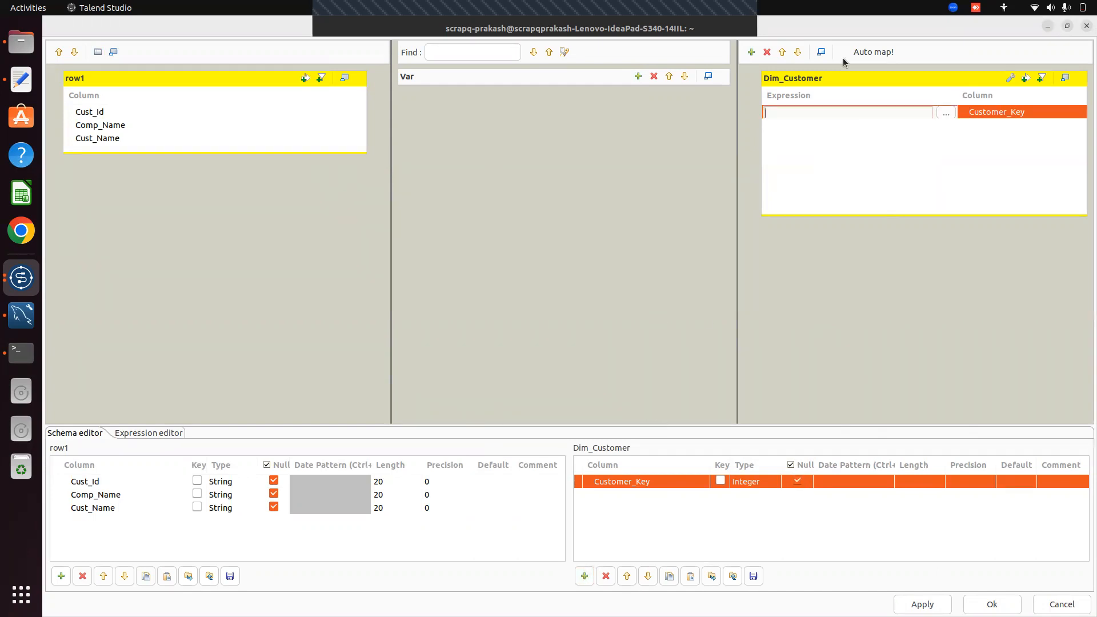
Add a var1 variable and flag Customer_Key as the key of Dim_Customer
left_click(638, 76)
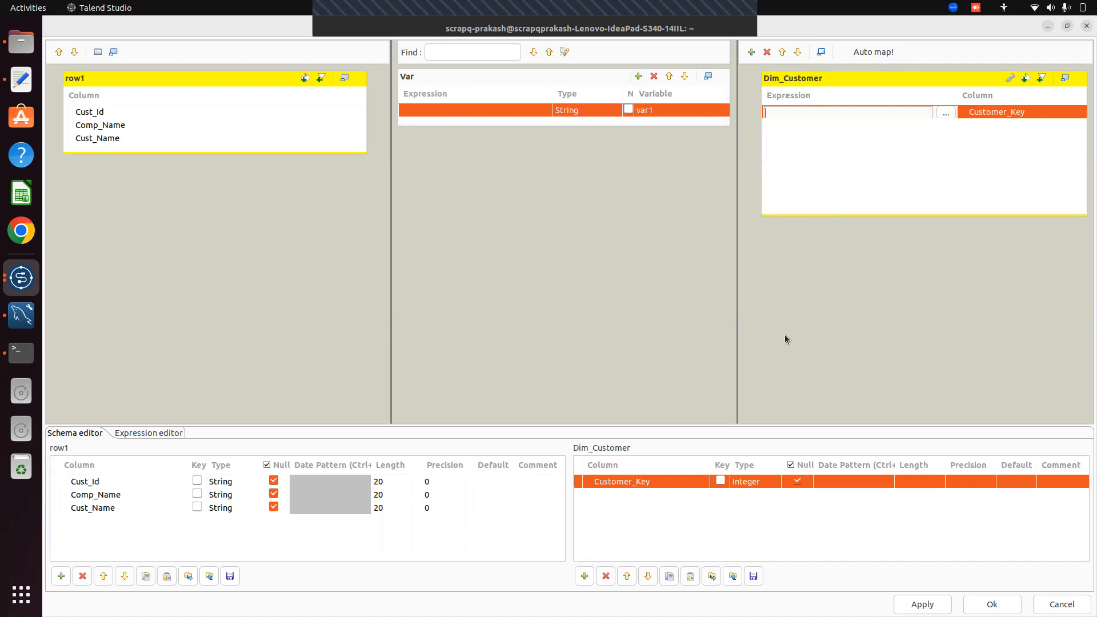
left_click(720, 481)
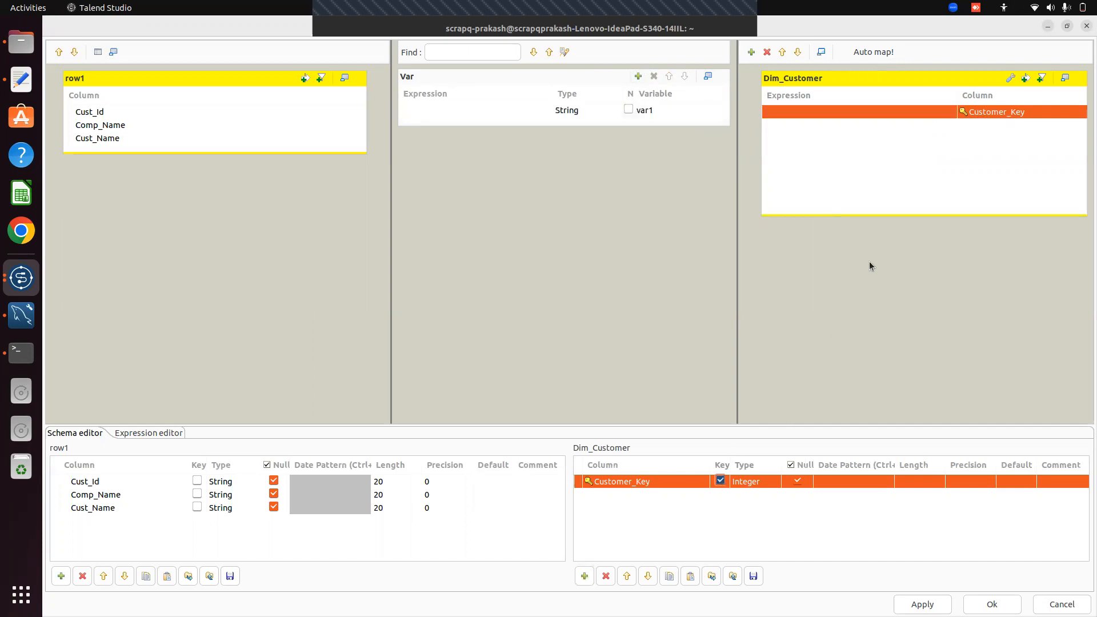
left_click(660, 113)
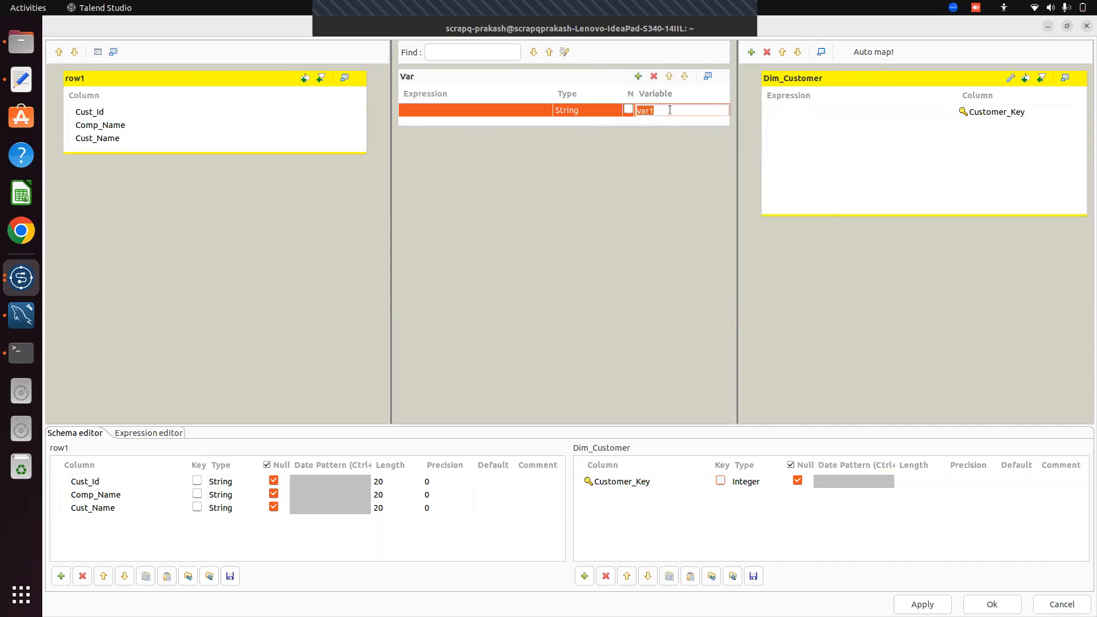
Open the Expression Builder for var1's expression and maximise it
left_click(506, 115)
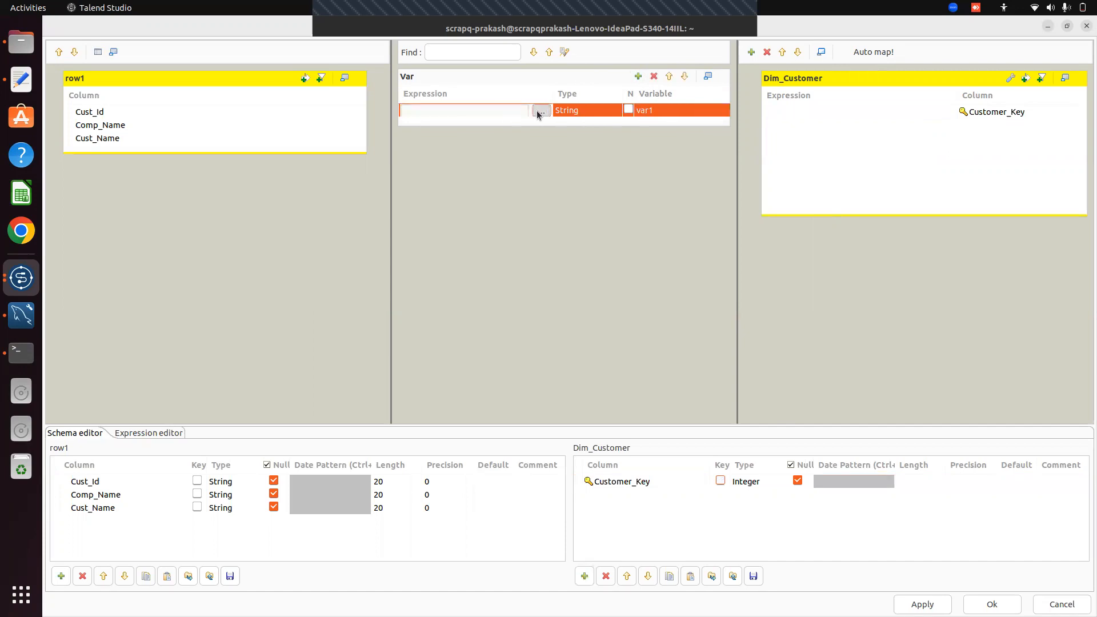
left_click(541, 111)
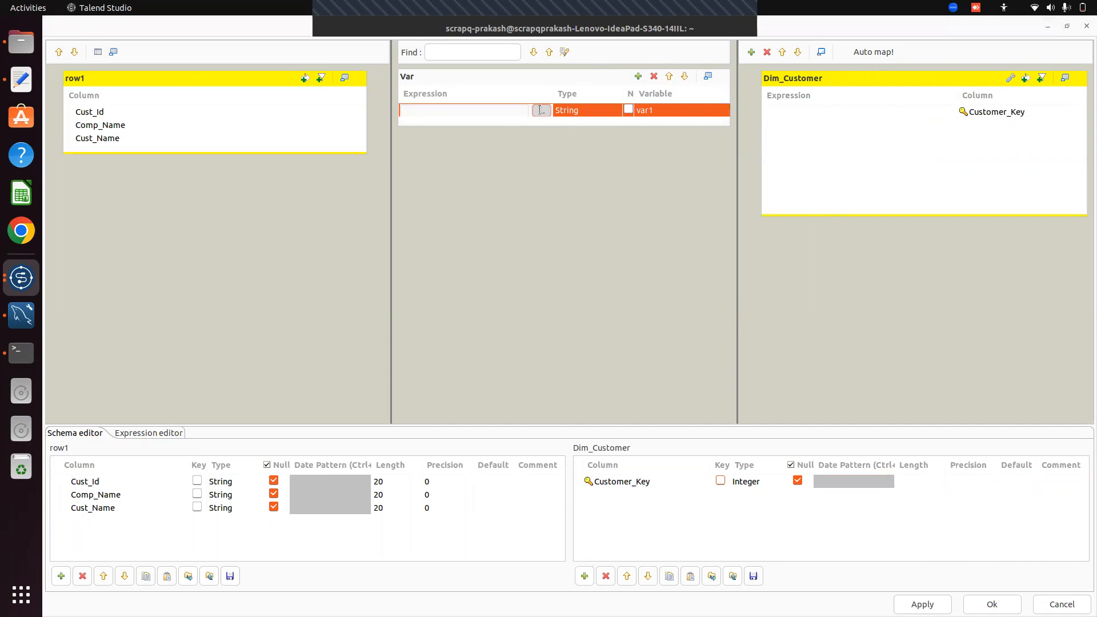
left_click(788, 50)
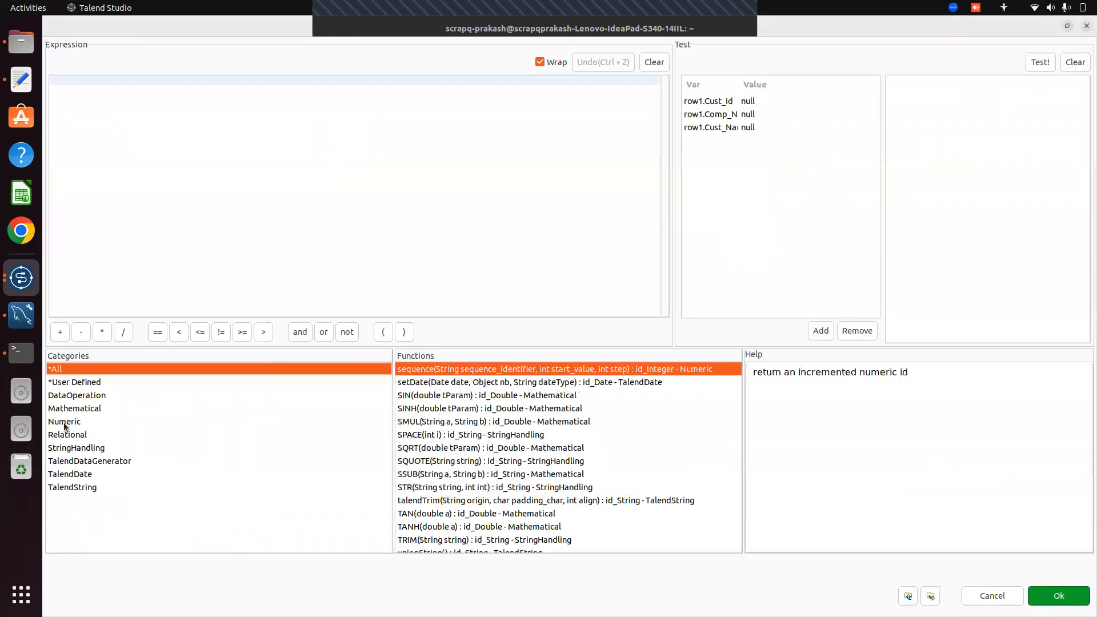
Set var1's expression to Numeric.sequence("s1",1,1) using the Numeric category's sequence function
left_click(63, 423)
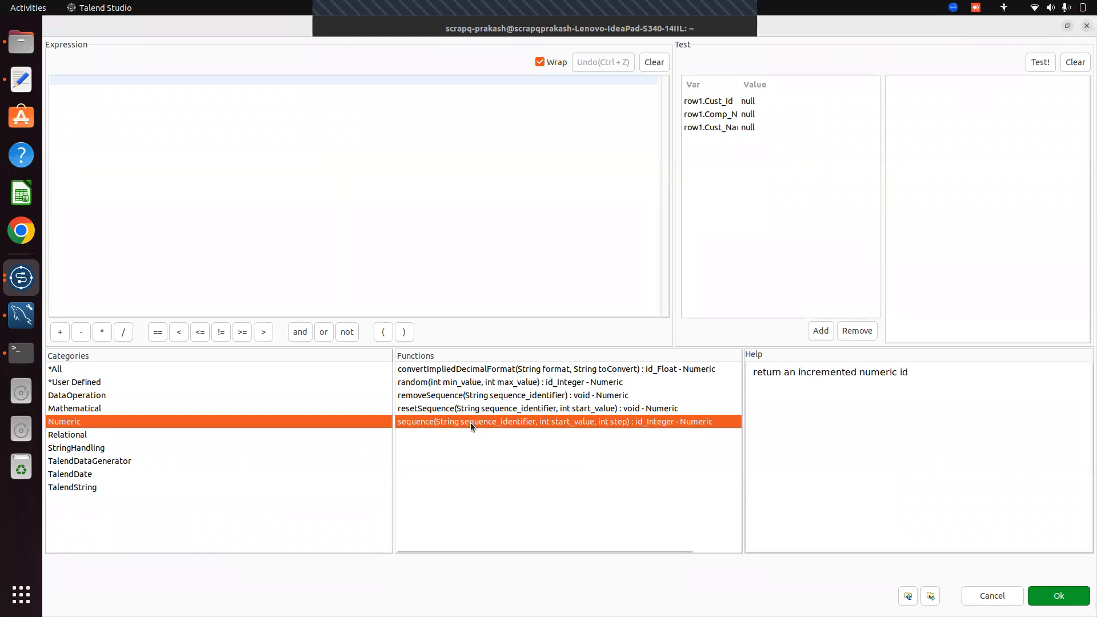
left_click_drag(506, 423, 136, 81)
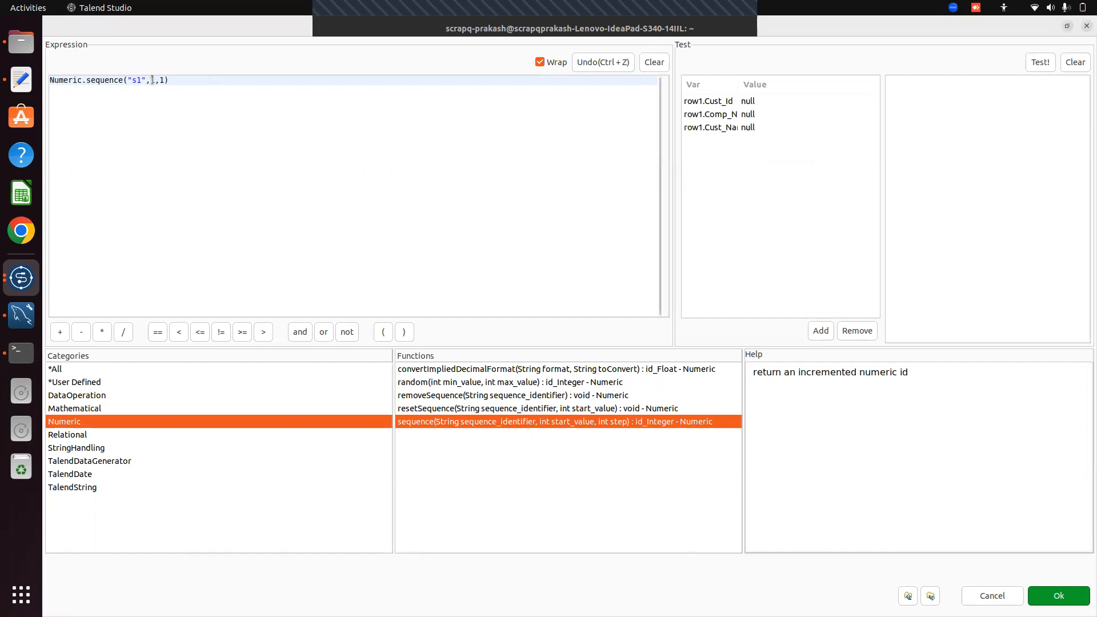
left_click(1062, 597)
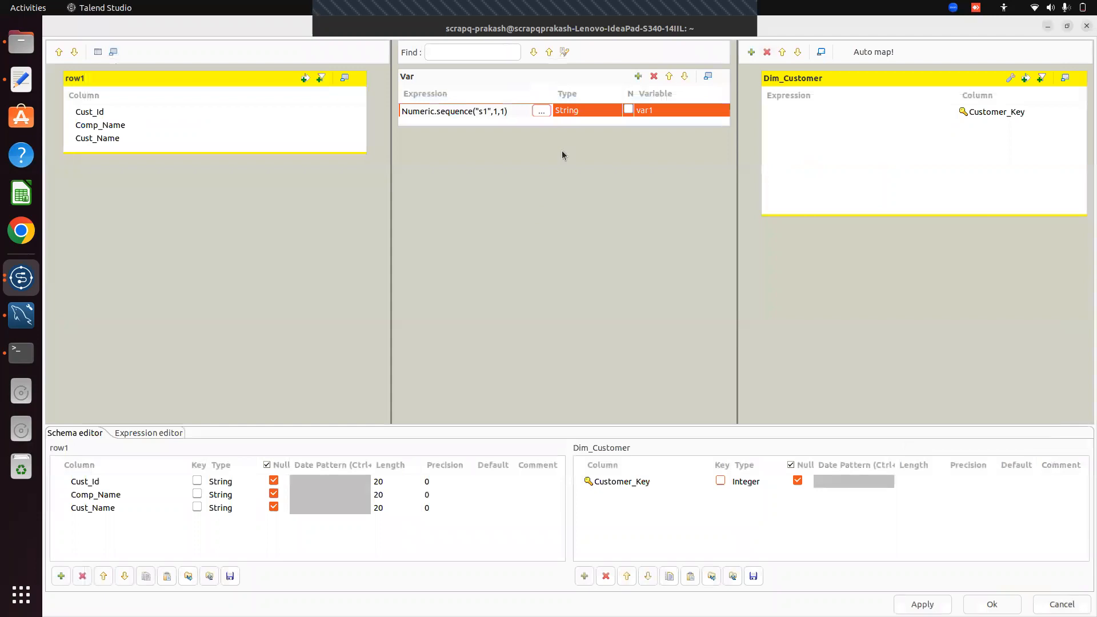
Rename var1 to Customer_Key, map it to the output Customer_Key, and map Cust_Id, Comp_Name, Cust_Name
left_click(652, 109)
key("BackSpace")
type("C")
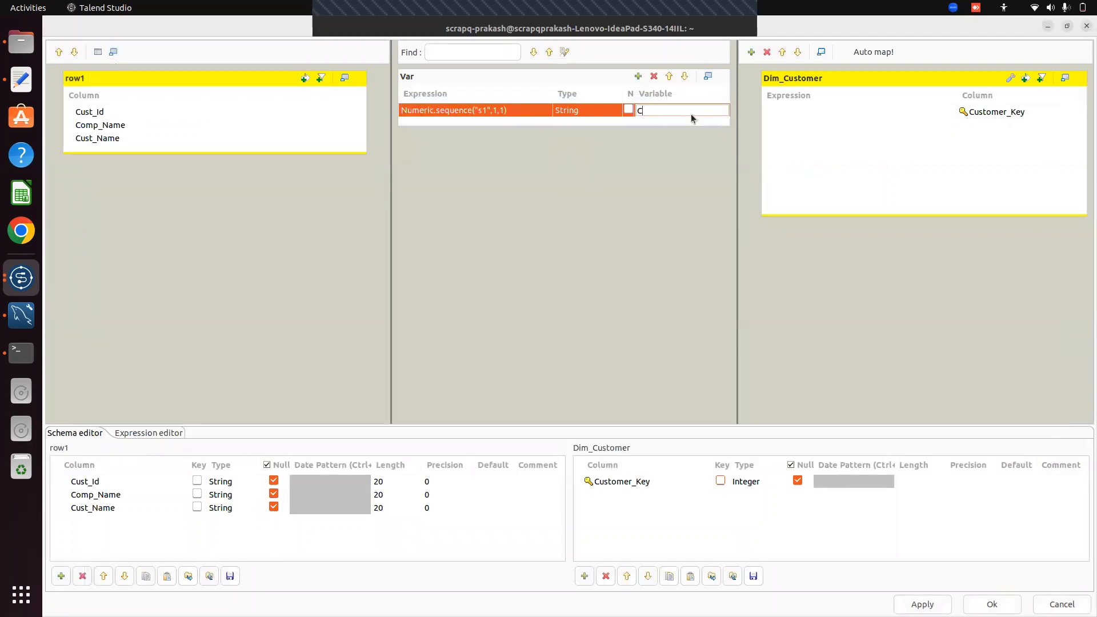
type("ustomer_Key")
left_click(599, 119)
left_click_drag(666, 111, 777, 113)
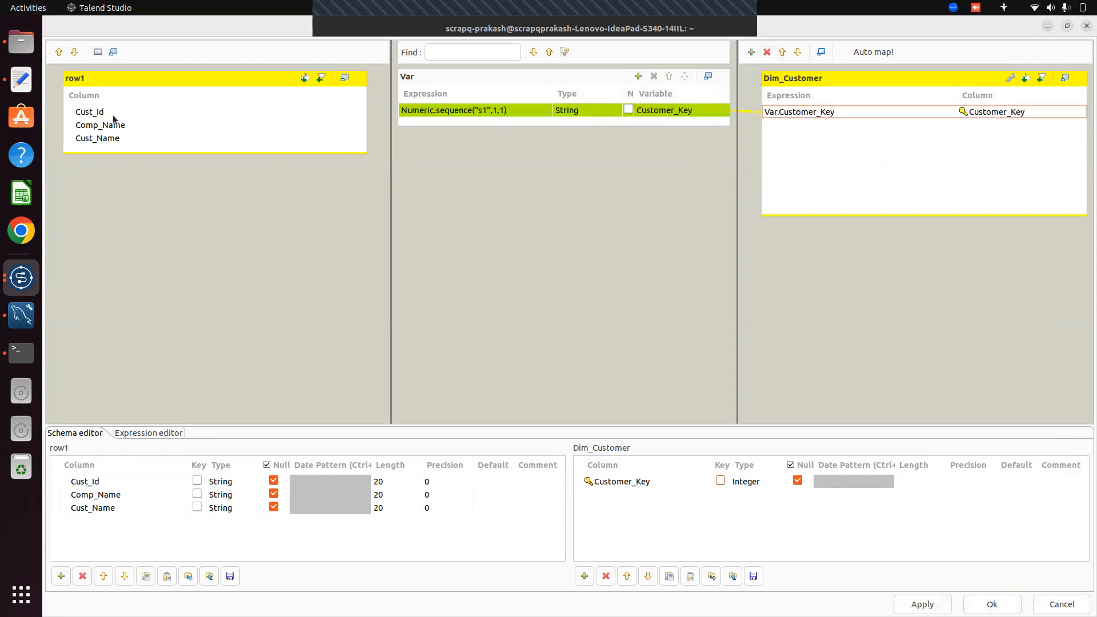
left_click_drag(111, 114, 794, 135)
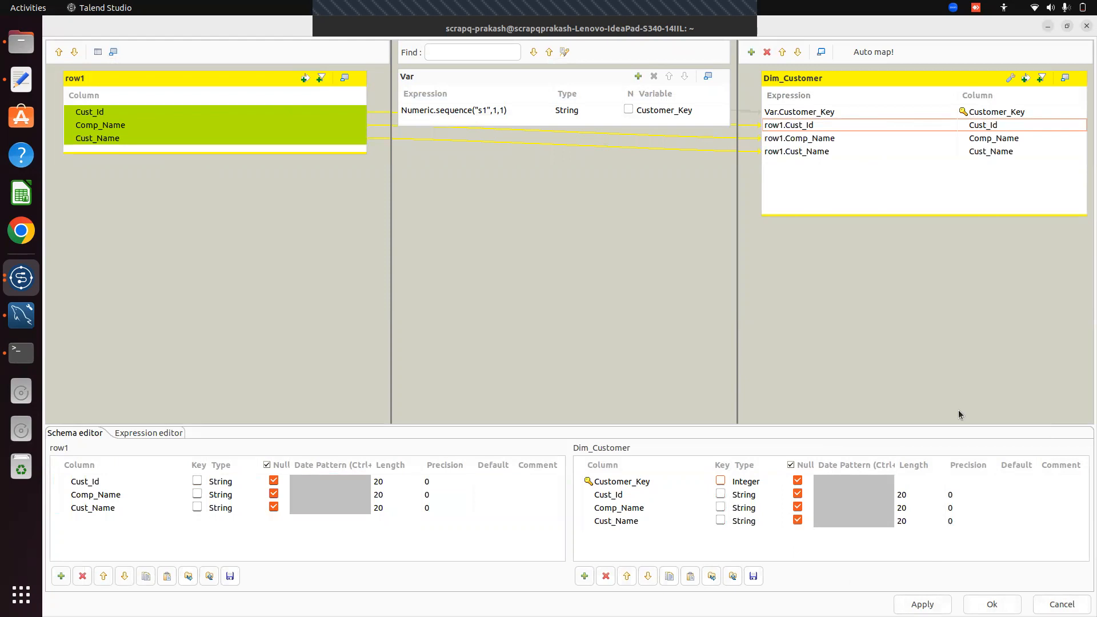
Apply the Dim_Customer mappings and close the tMap_1 editor with Ok
left_click(992, 604)
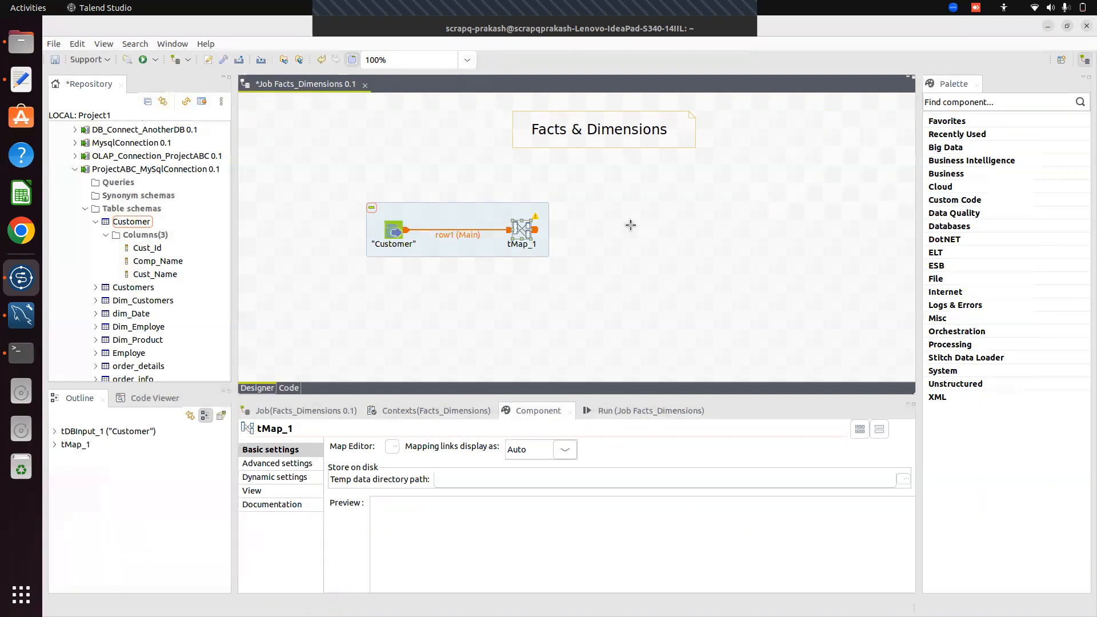
Collapse ProjectABC_MySqlConnection and expand OLAP_Connection_ProjectABC 0.1 under Db Connections
left_click(633, 227)
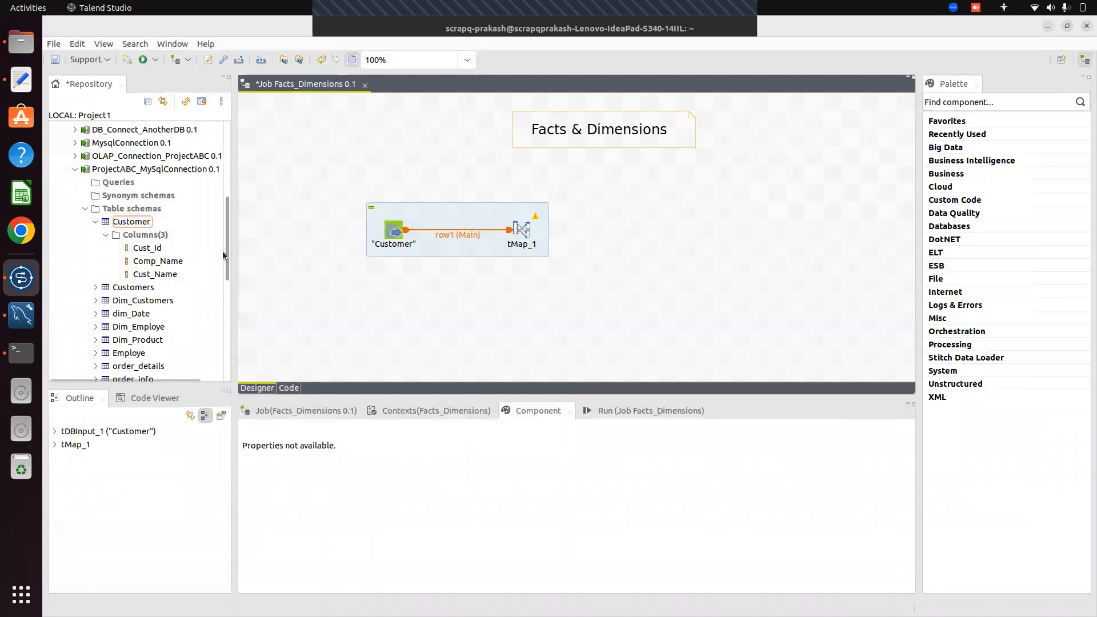
mouse_move(228, 252)
left_mouse_down()
mouse_move(235, 297)
mouse_move(228, 236)
left_mouse_up()
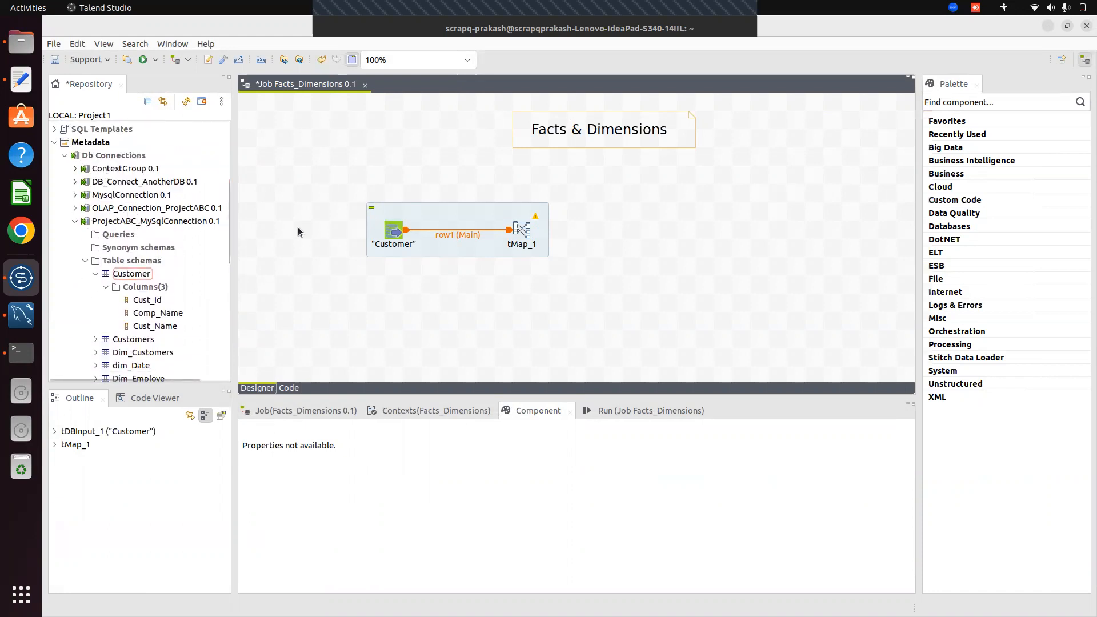
left_click_drag(228, 231, 227, 217)
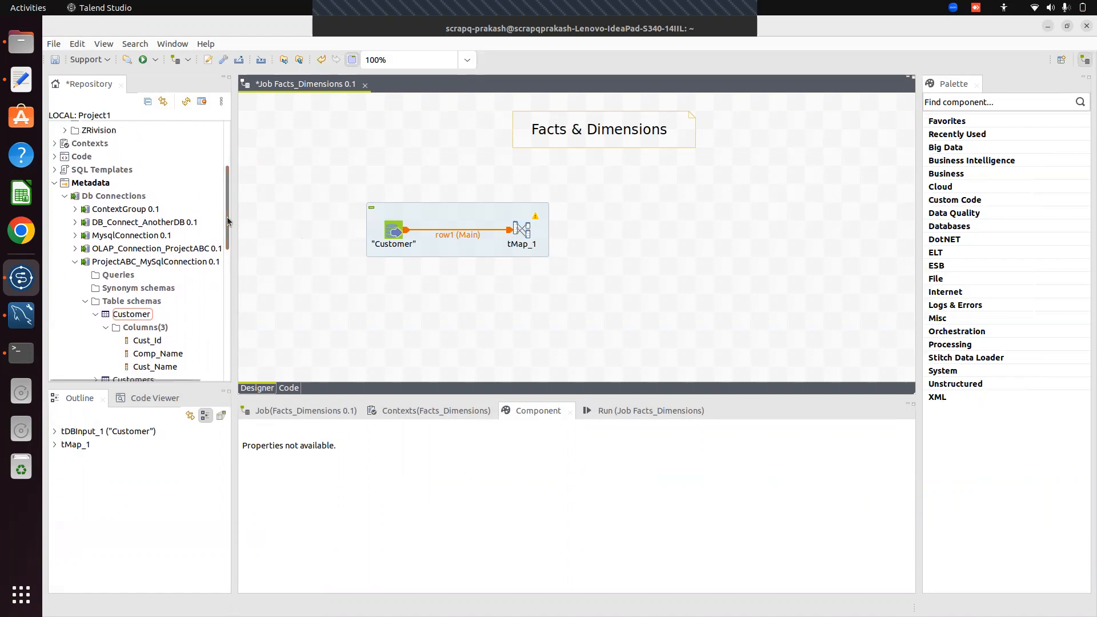
left_click(74, 261)
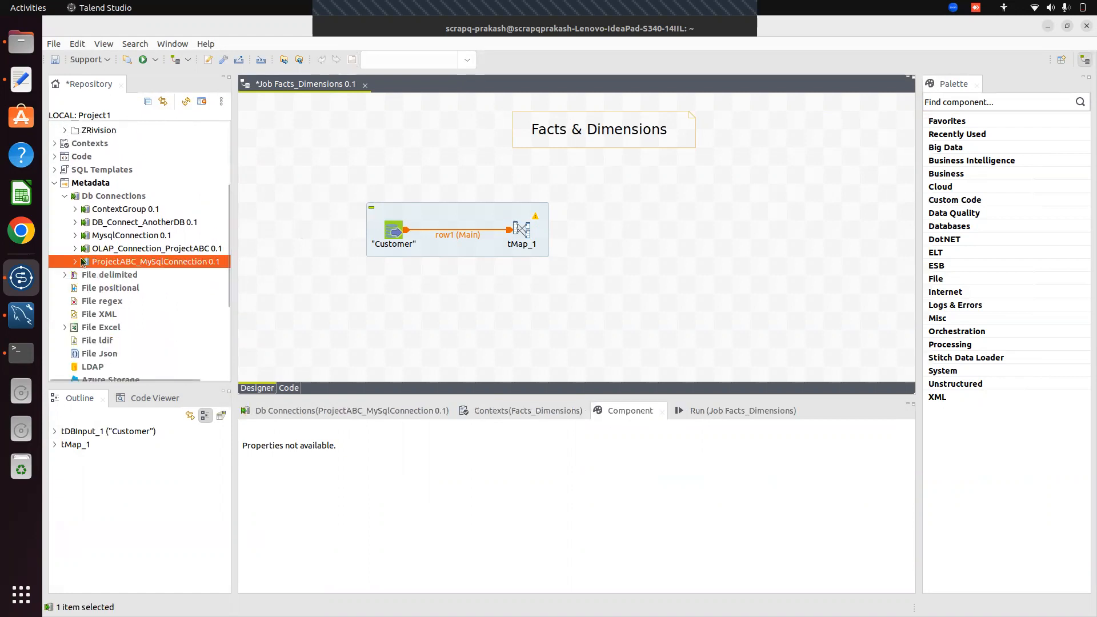
left_click(135, 250)
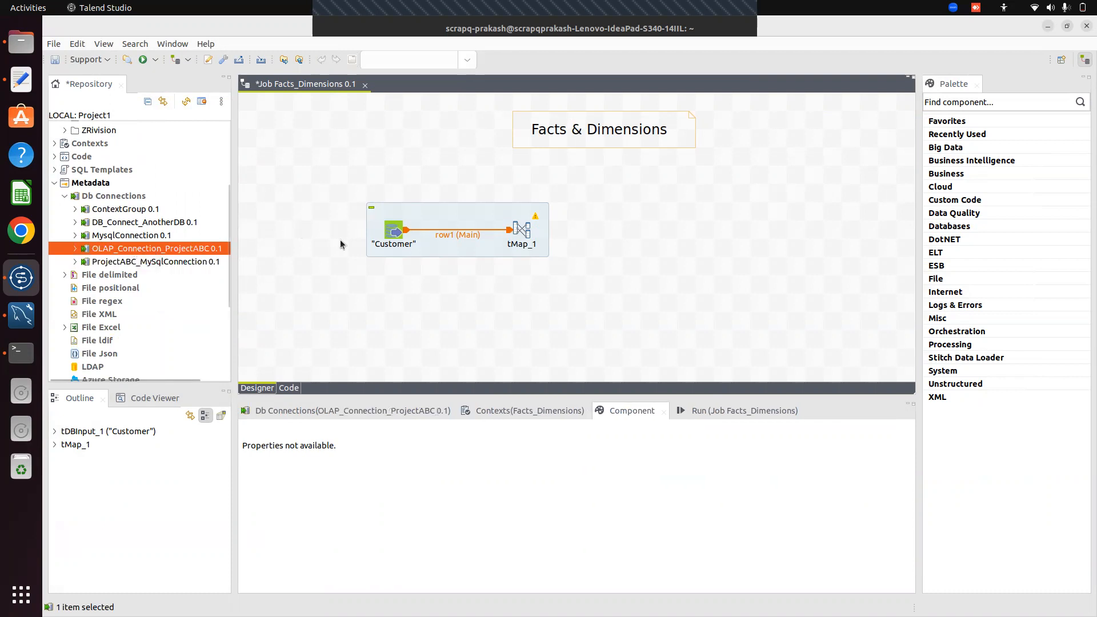
left_click(76, 249)
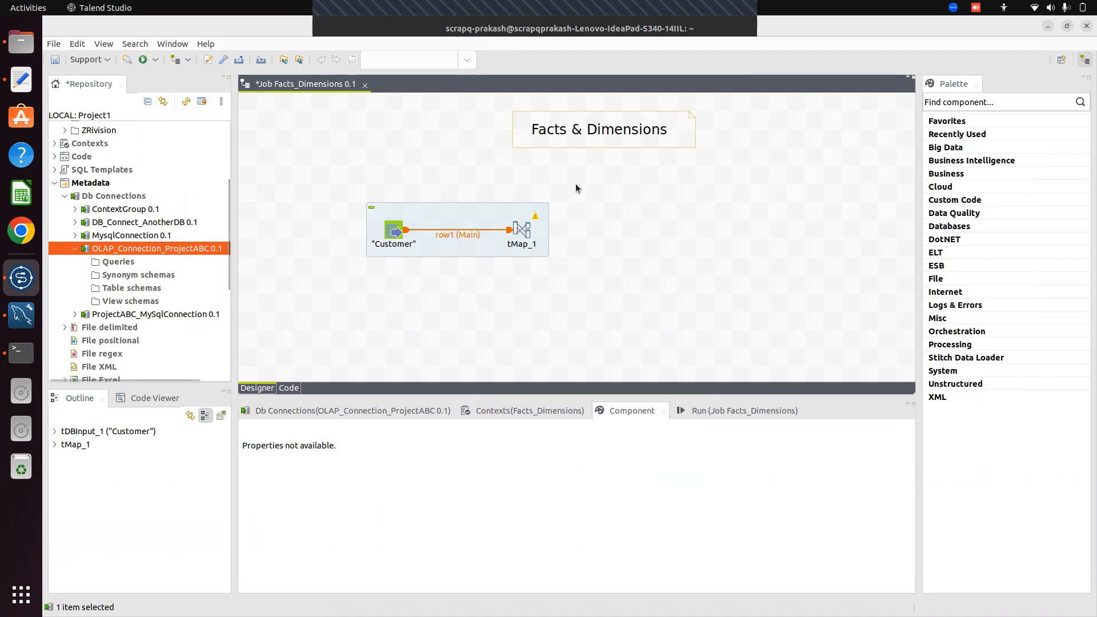
Place a tMysqlOutput component on the job canvas using the 'tmy' search
left_click(708, 208)
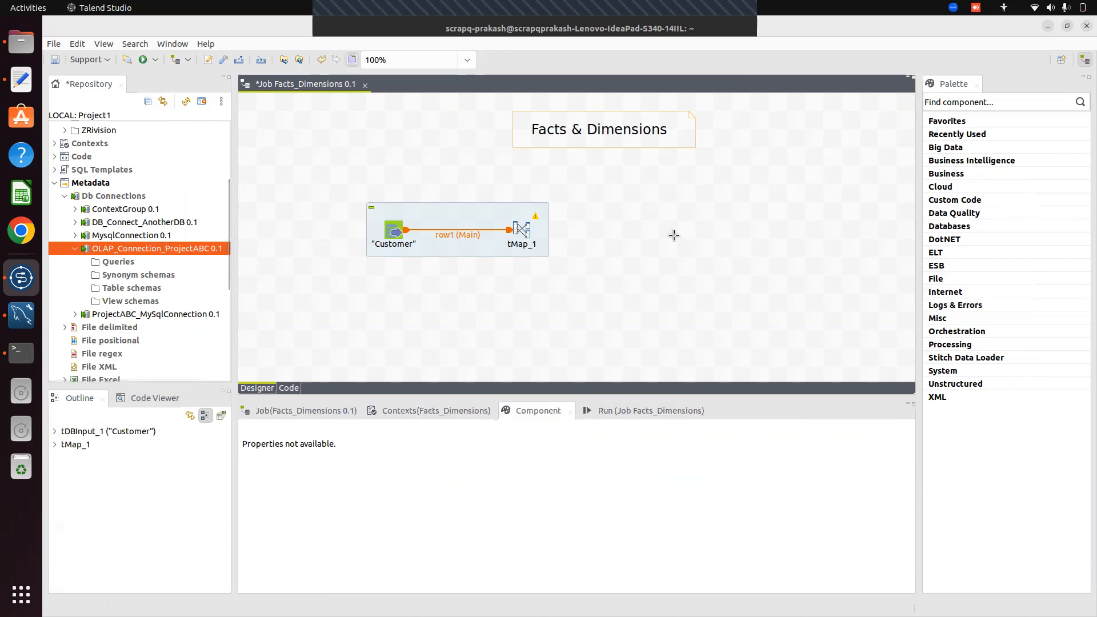
type("t")
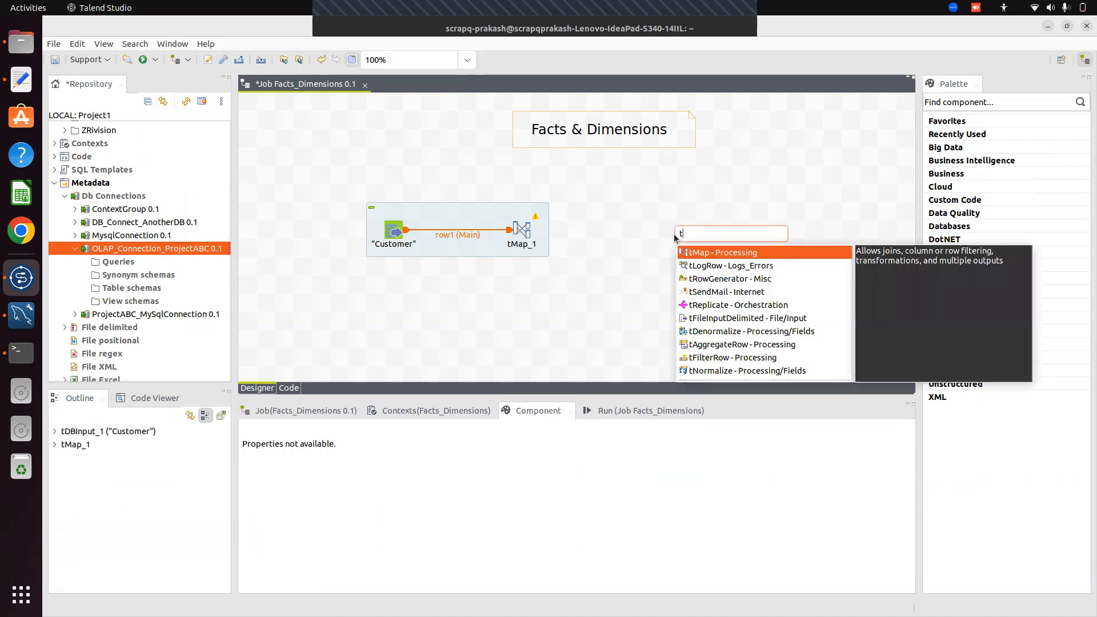
type("my")
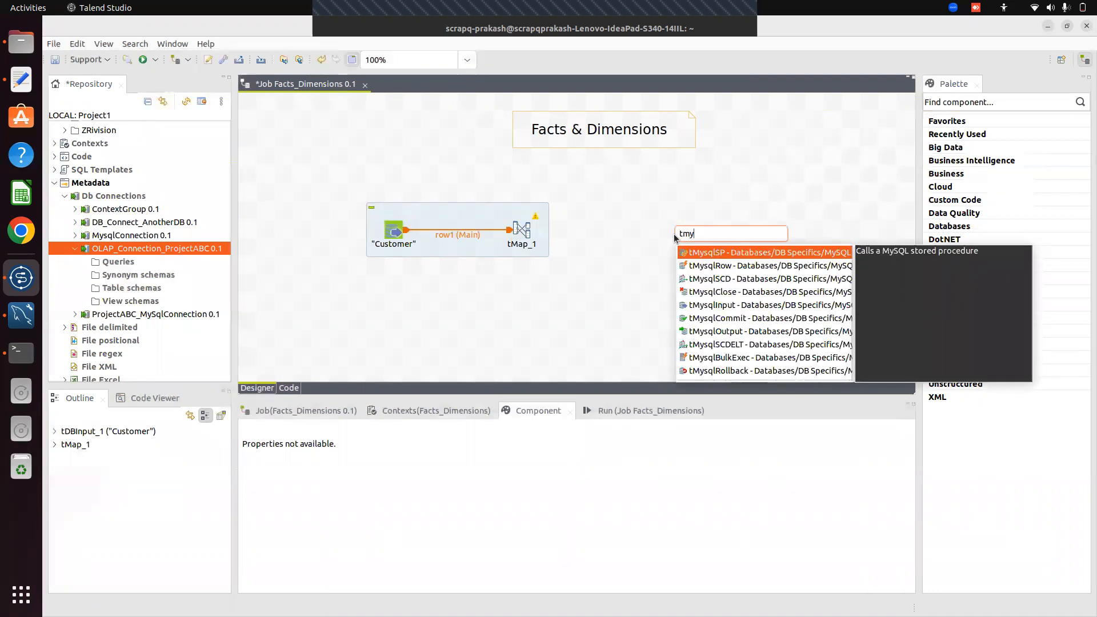
key("Down")
key("Down")
key("Down")
key("Down")
key("Down")
key("Down")
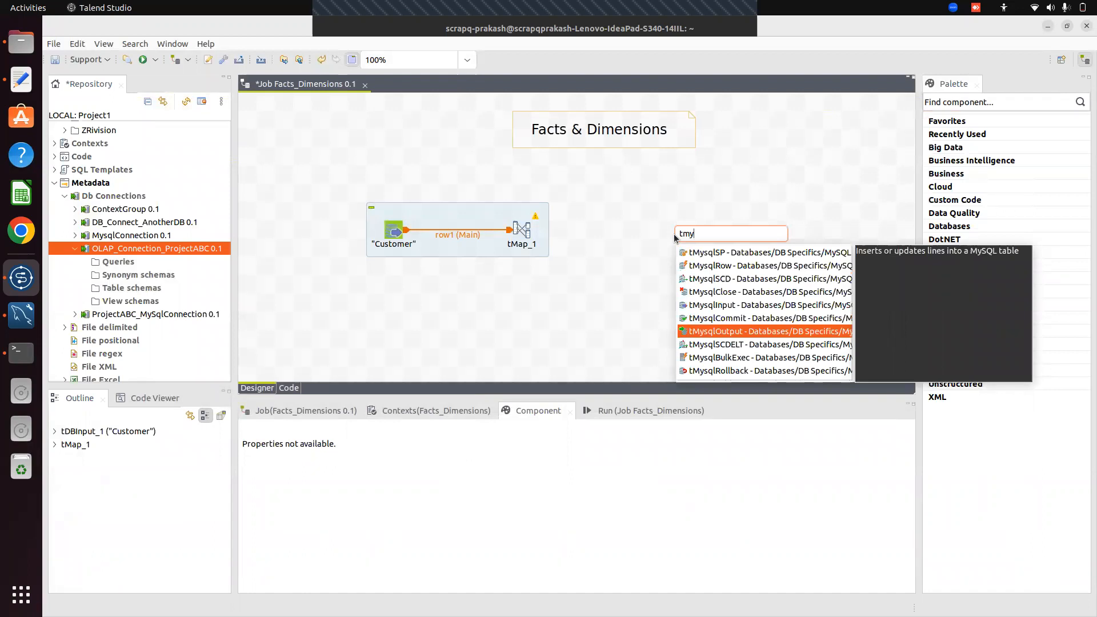
key("Return")
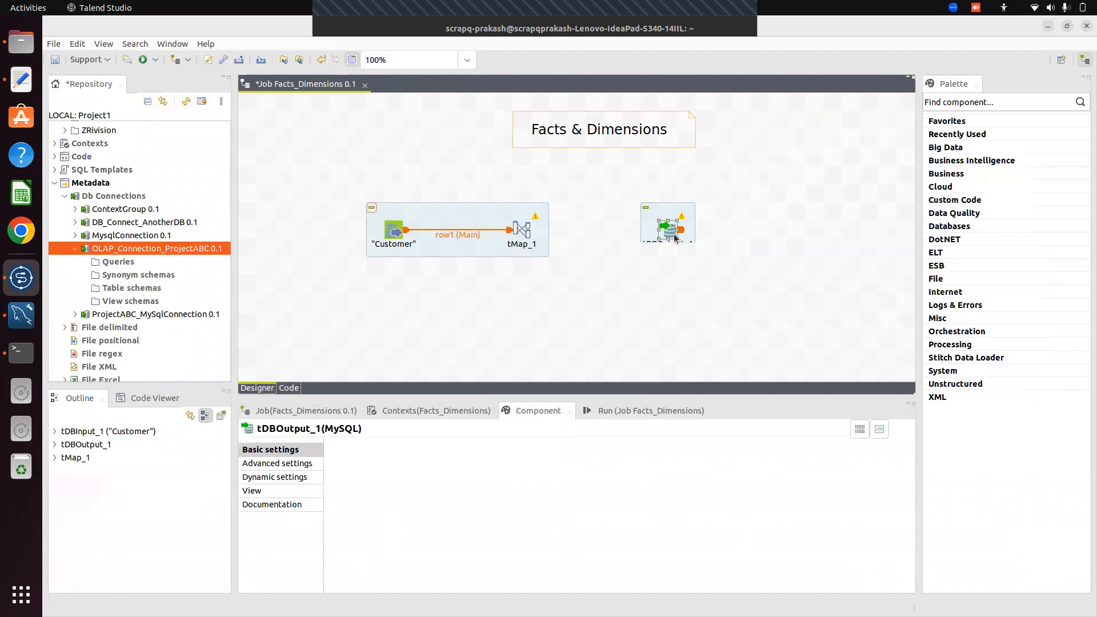
left_click(675, 237)
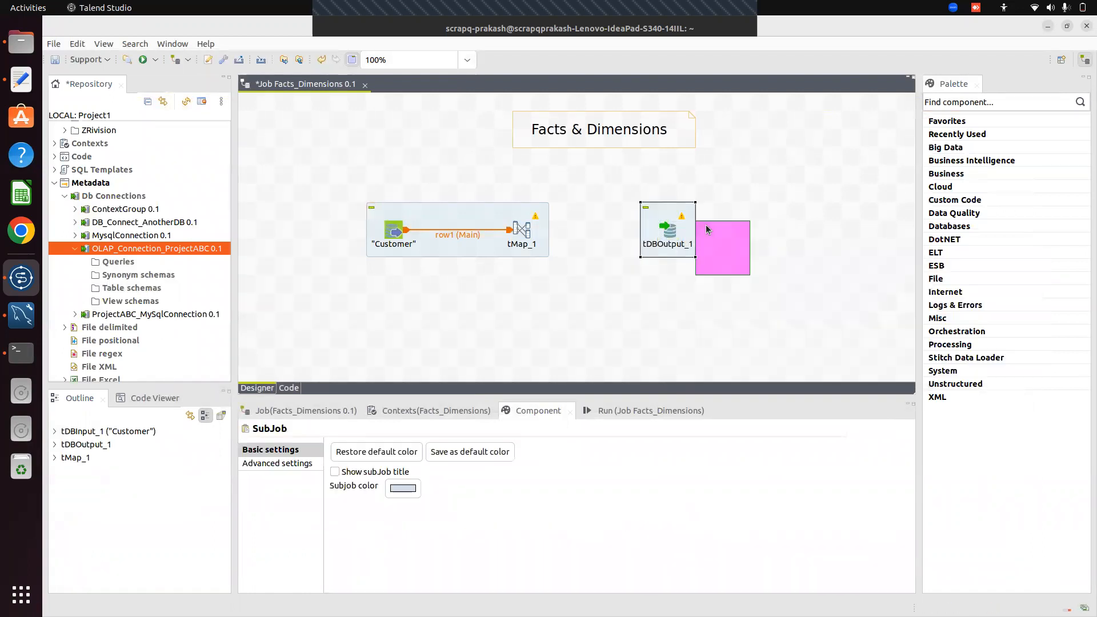
Connect tMap_1 to tDBOutput_1 with its Dim_Customer row link
left_click(518, 234)
right_click(519, 232)
mouse_move(629, 239)
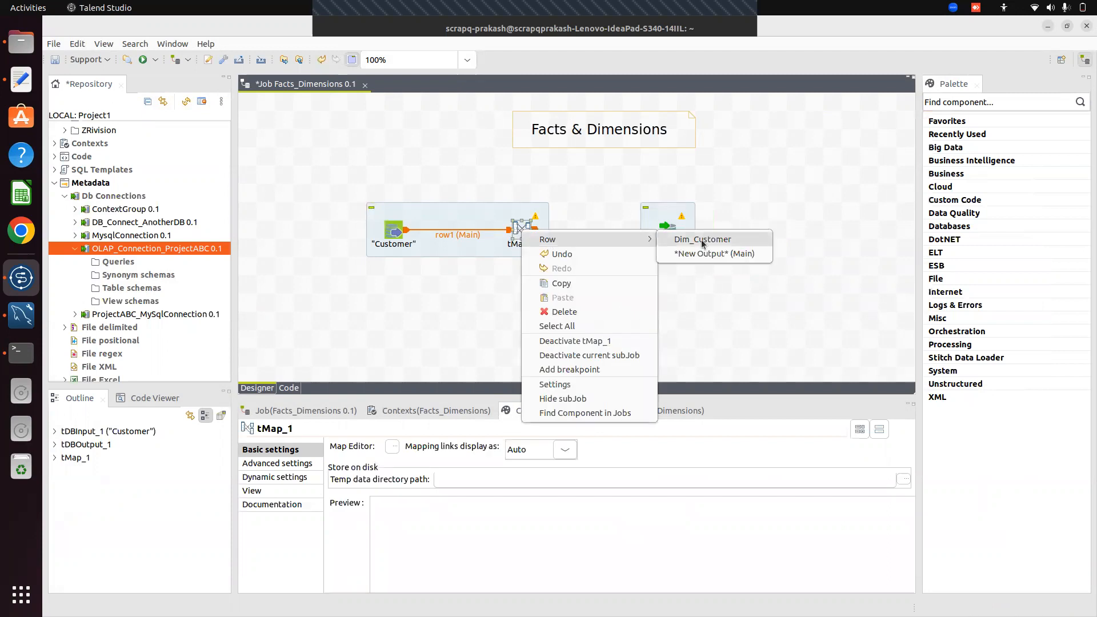
left_click(703, 240)
left_click(667, 231)
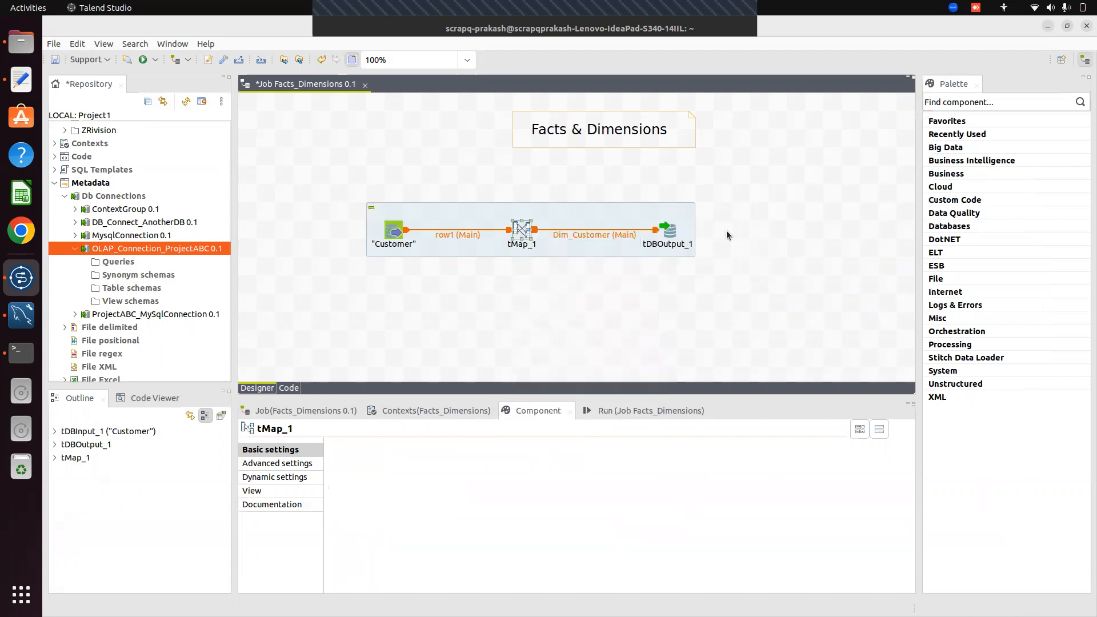
left_click(667, 234)
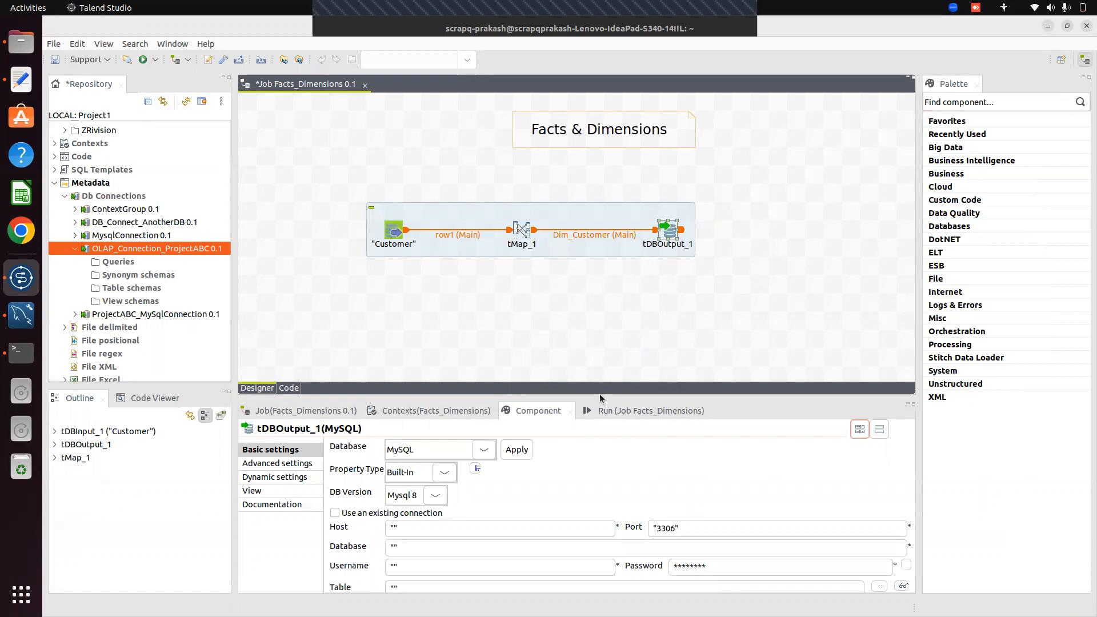
Set tDBOutput_1's Property Type to Repository using the OLAP_Connection_ProjectABC 0.1 connection
left_click(444, 473)
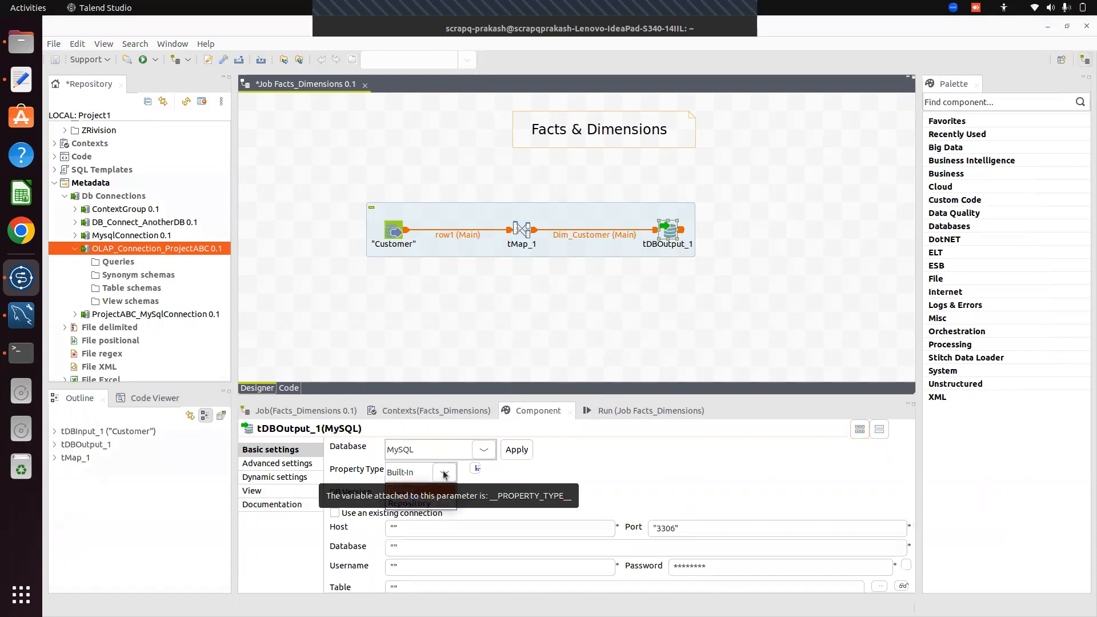
left_click(426, 502)
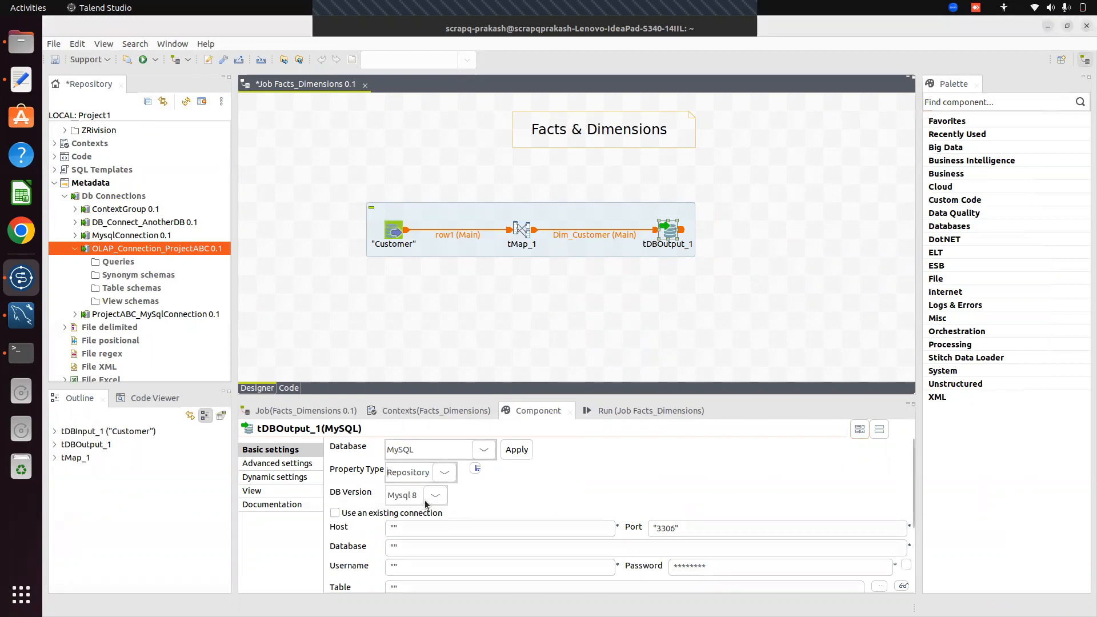
scroll(425, 504, "down", 3)
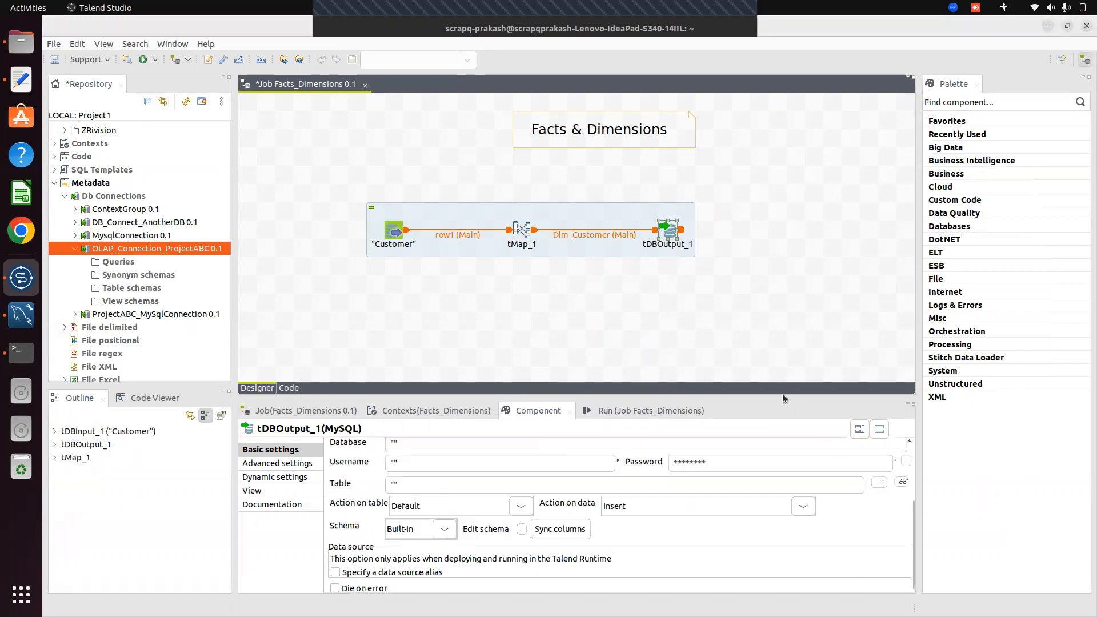
left_click(753, 321)
scroll(912, 480, "up", 3)
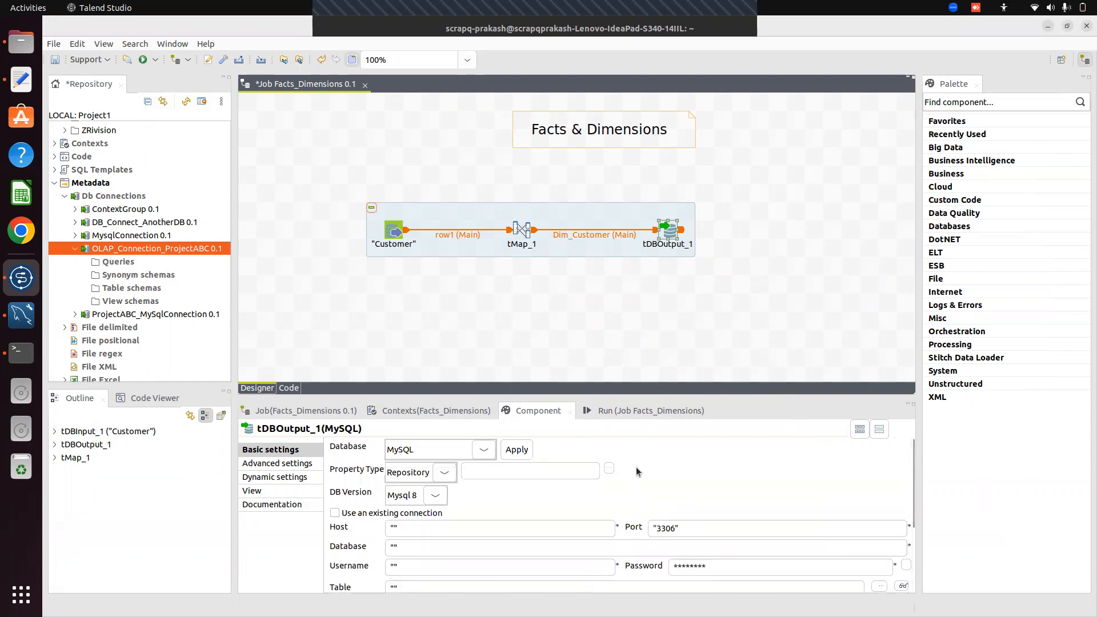
left_click(609, 468)
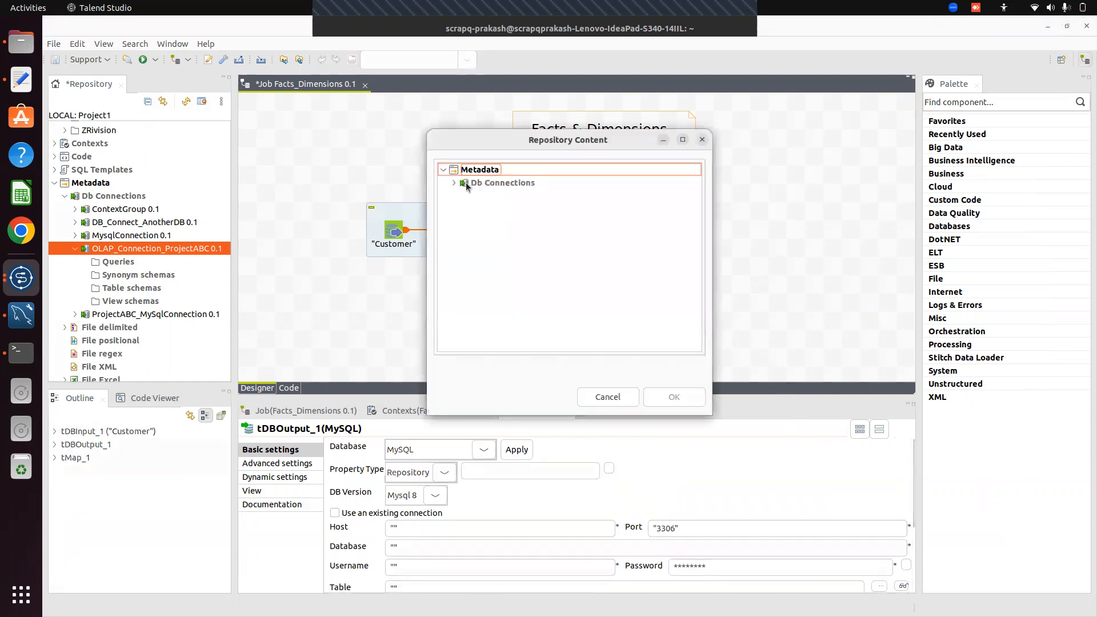
left_click(454, 182)
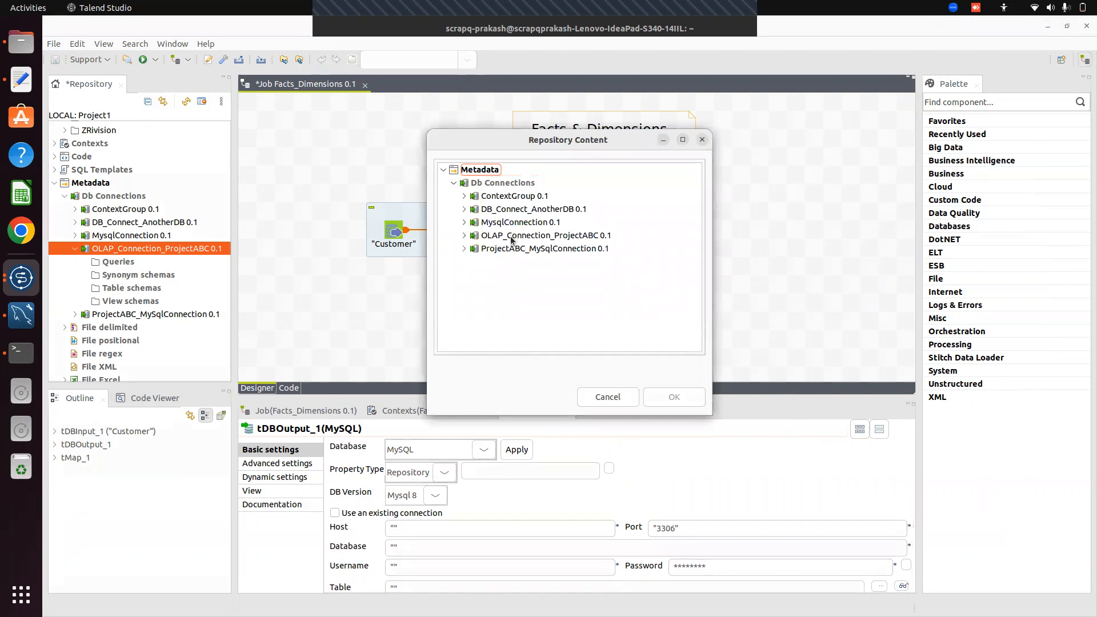
left_click(465, 235)
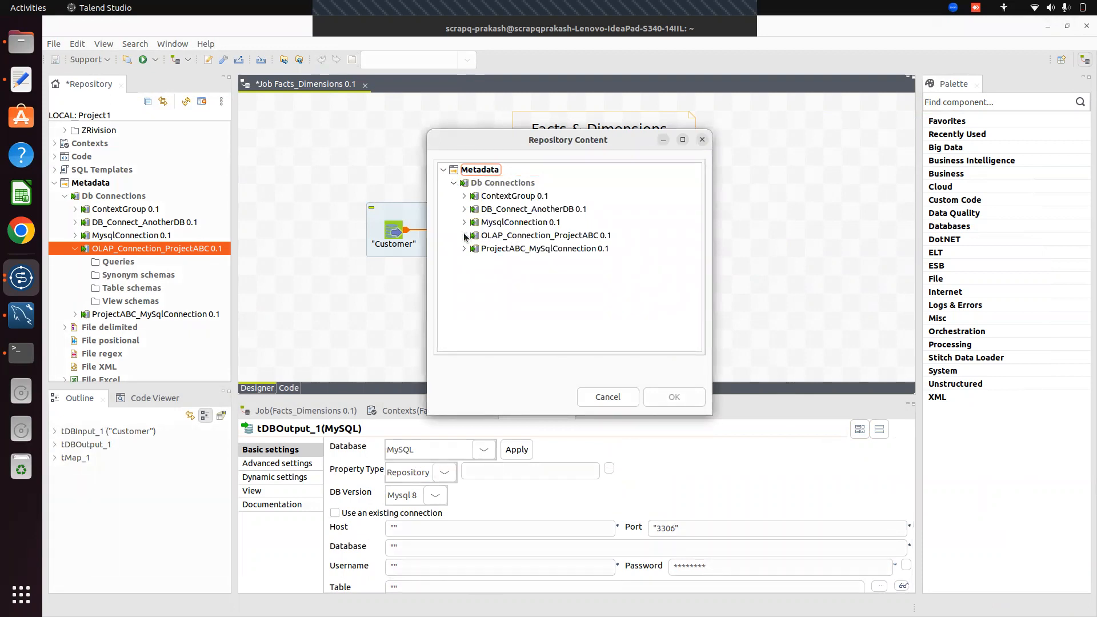
left_click(531, 237)
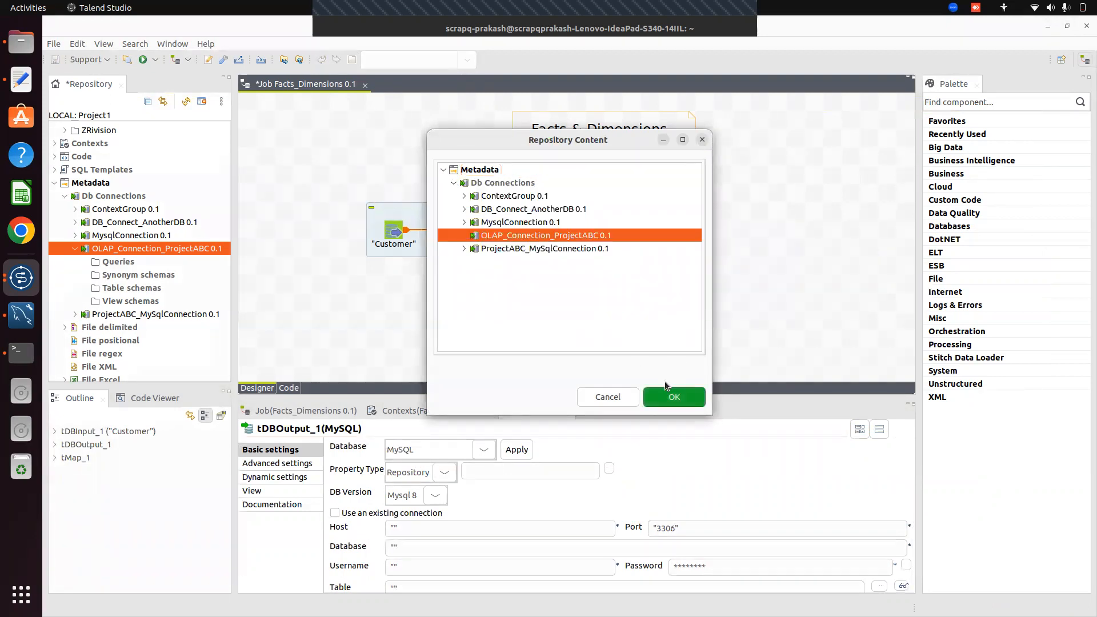
left_click(680, 399)
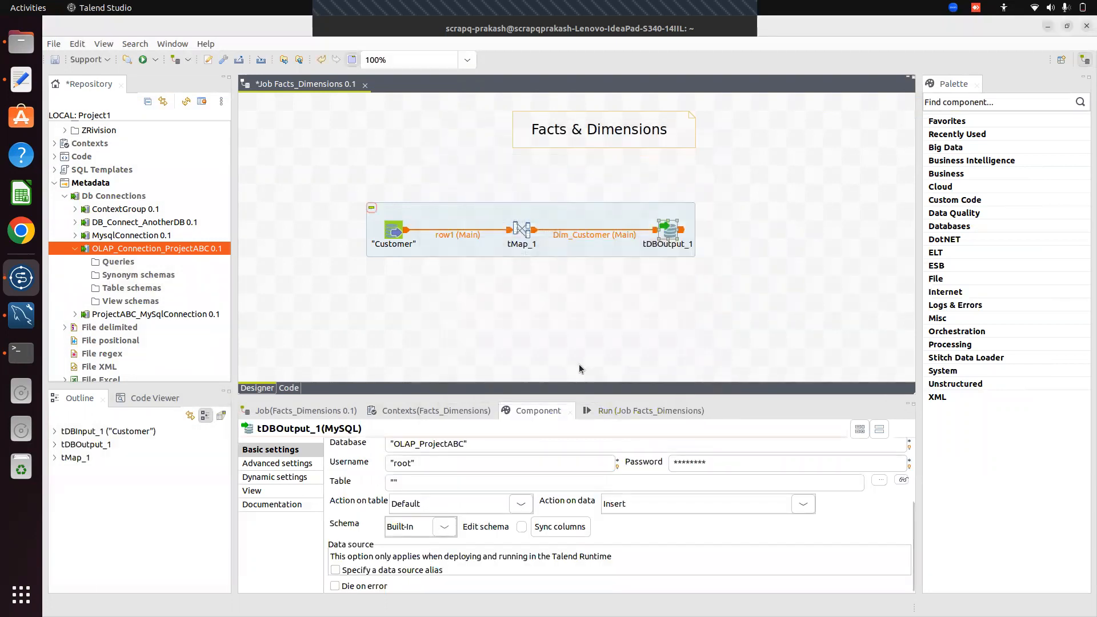
Set the output table to "dim_Customer" with action Create table if does not exist
left_click(393, 482)
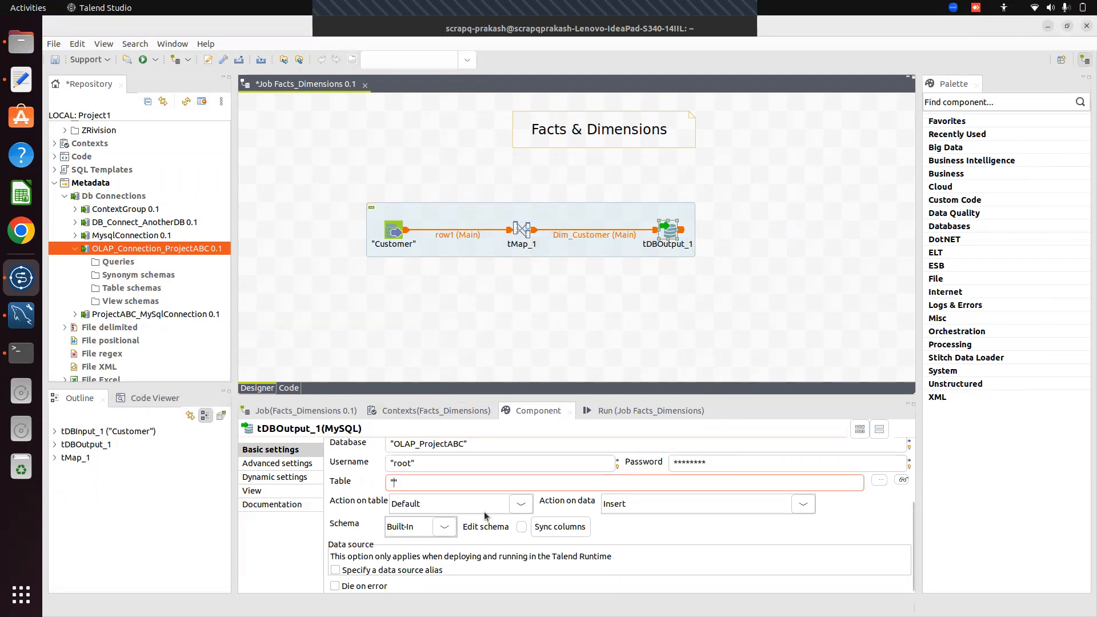
type("dim_Customer")
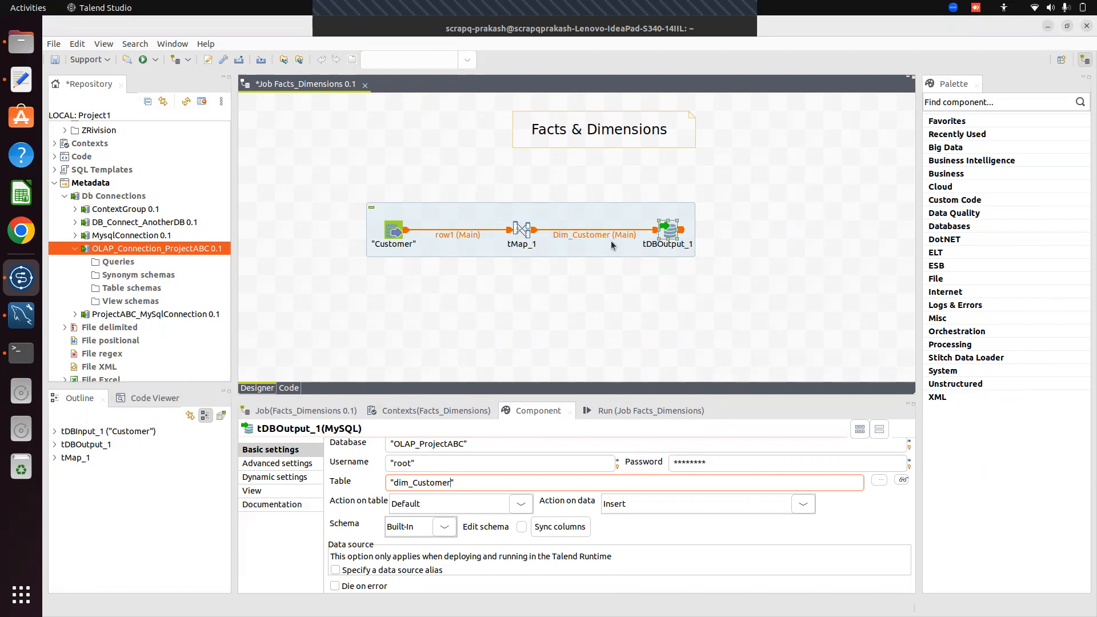
left_click(520, 503)
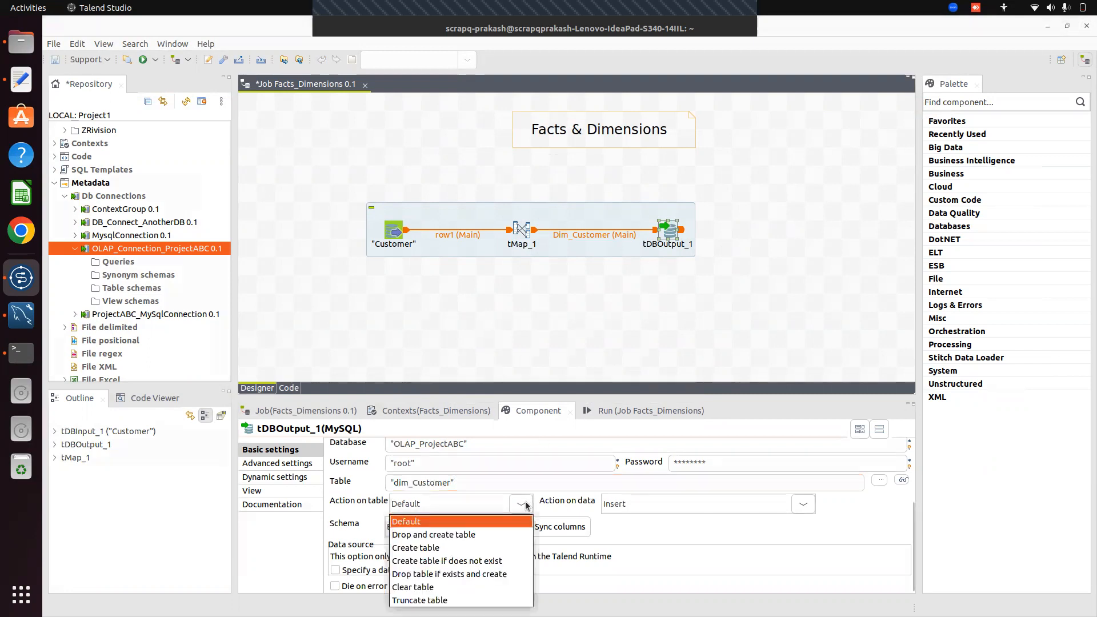
left_click(449, 561)
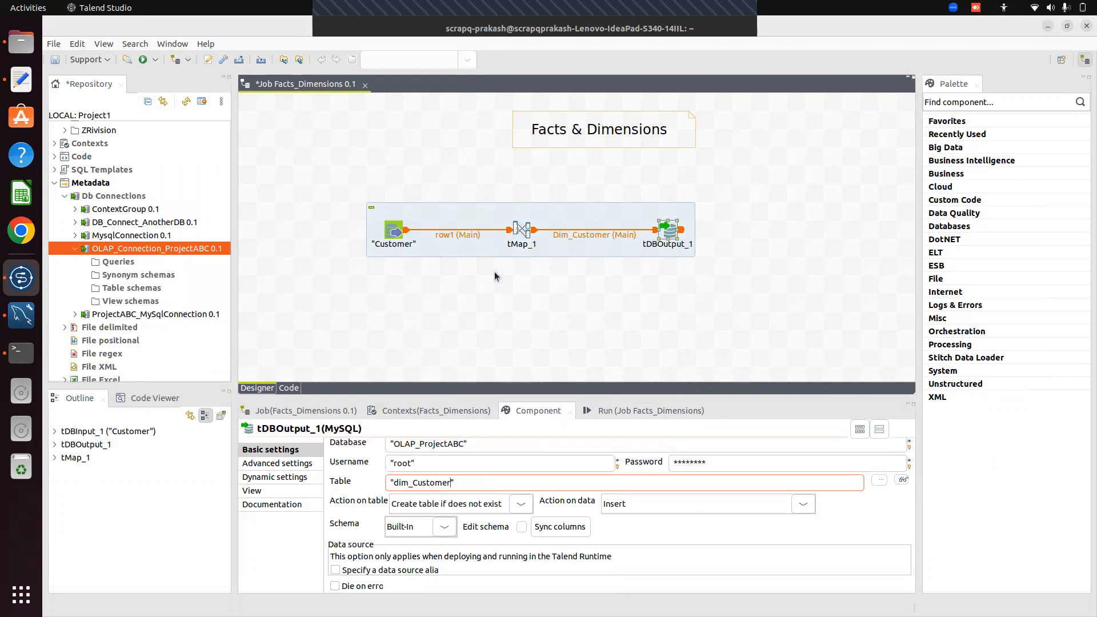
Sync columns from tMap_1 and accept the four-column Dim_Customer schema
left_click(565, 530)
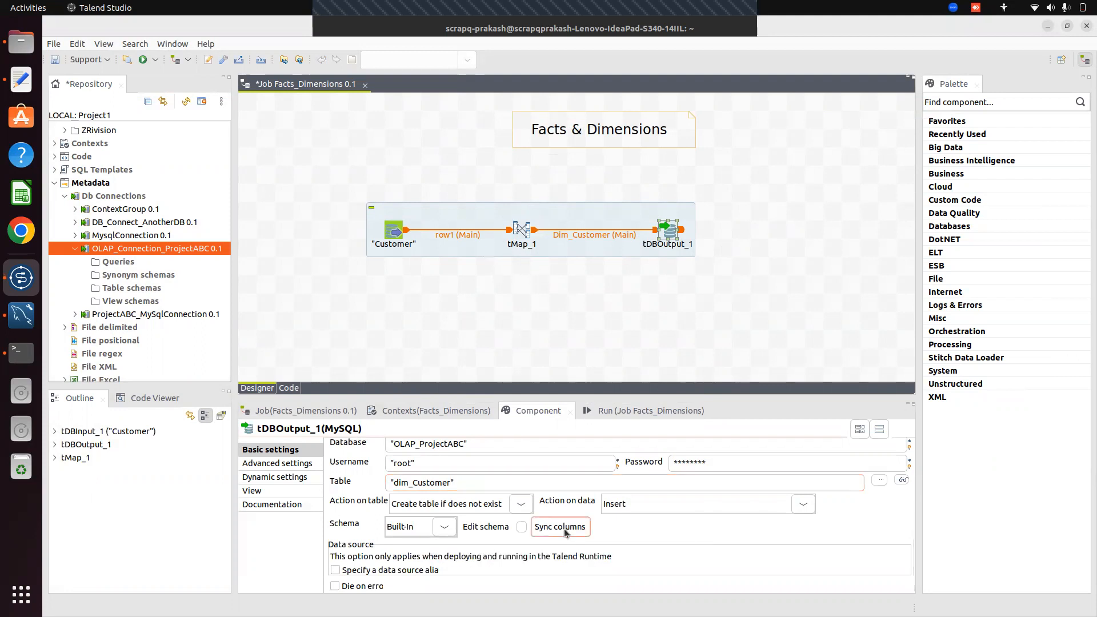
left_click(524, 528)
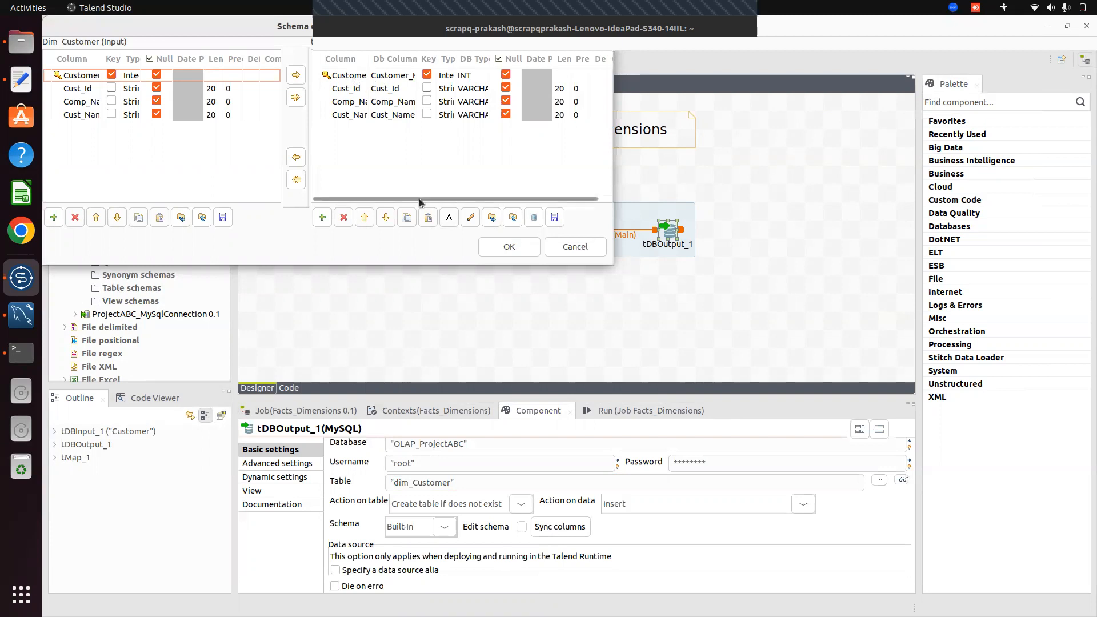
left_click(508, 247)
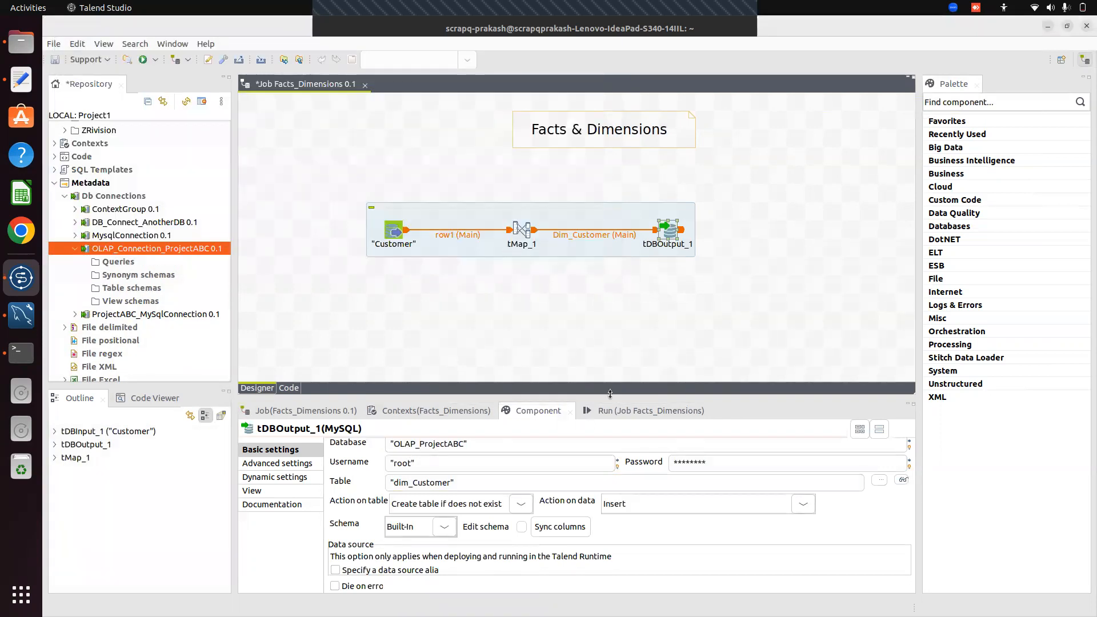
Run the Facts_Dimensions job, which fails with a String-to-Integer mismatch, and dismiss the error
left_click_drag(610, 393, 626, 429)
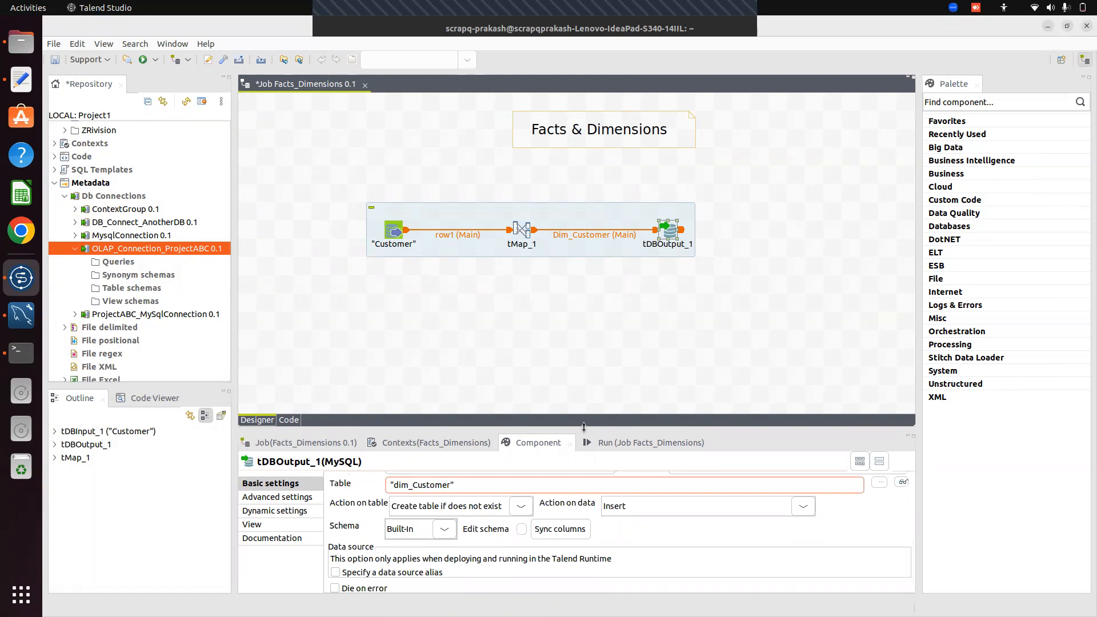
left_click_drag(584, 422, 566, 359)
left_click(561, 286)
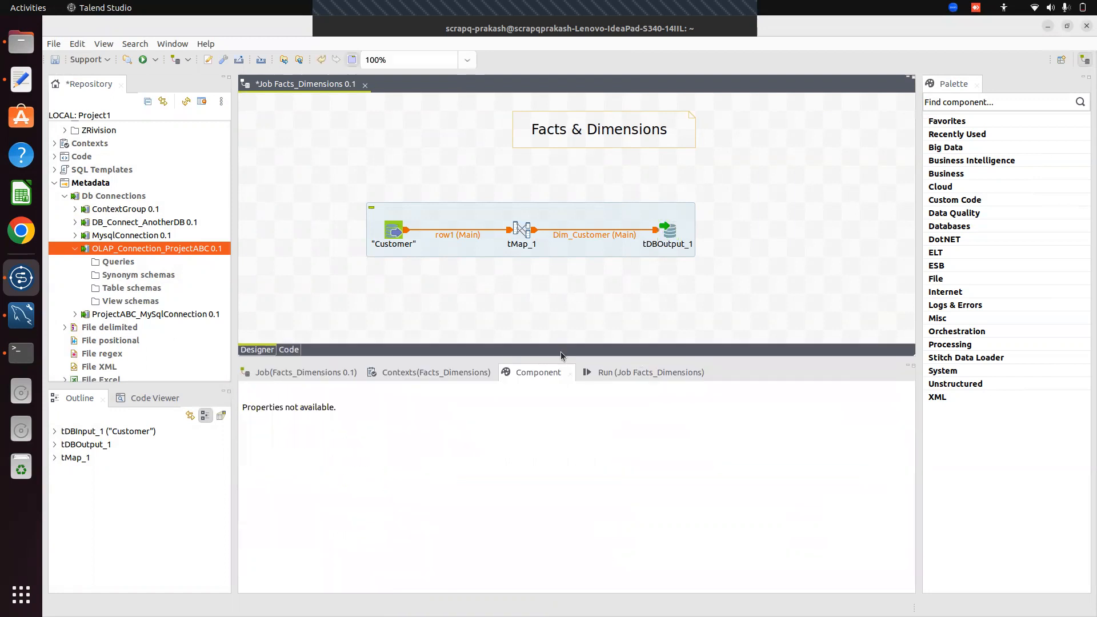
left_click(611, 376)
left_click(480, 421)
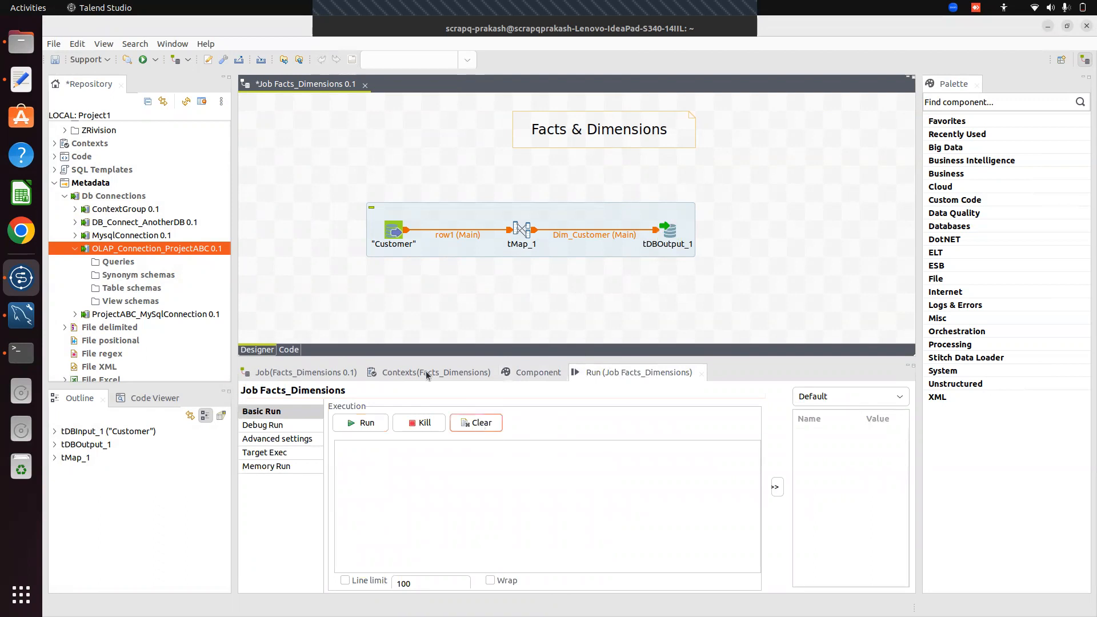
left_click(367, 424)
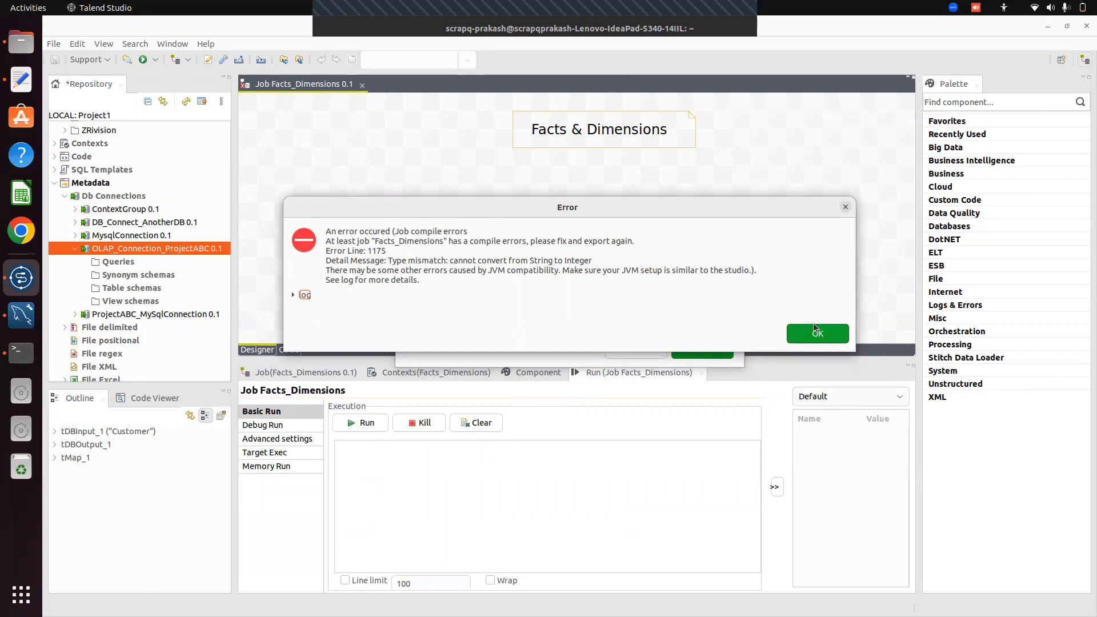
left_click(827, 332)
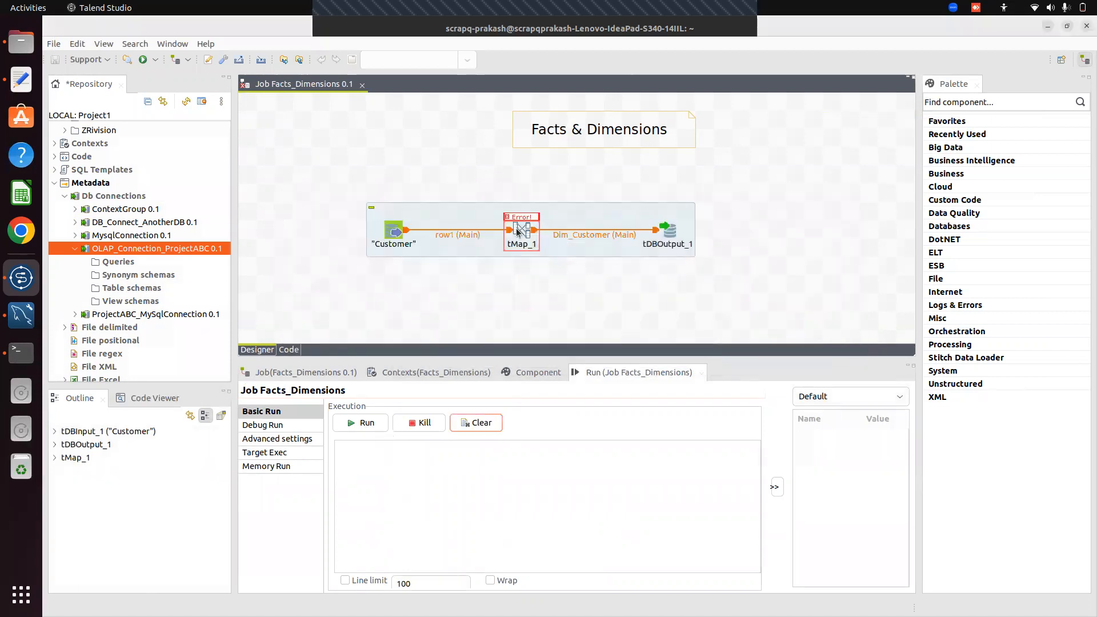
In tMap_1, change the Customer_Key variable type to int, mark it nullable, and apply the mapping
double_click(518, 230)
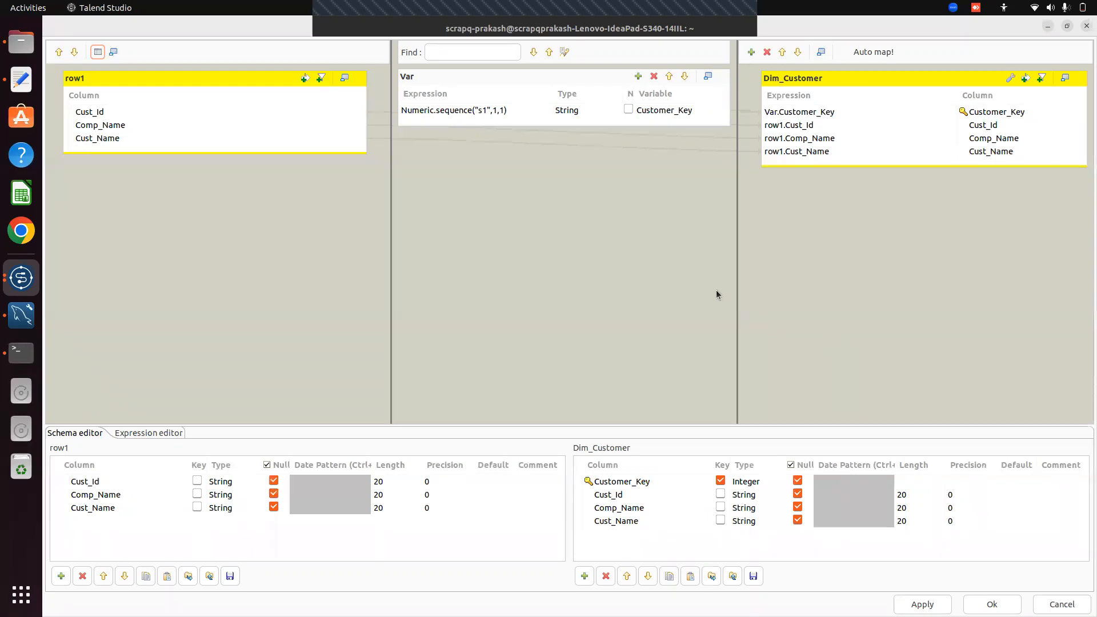
left_click(581, 110)
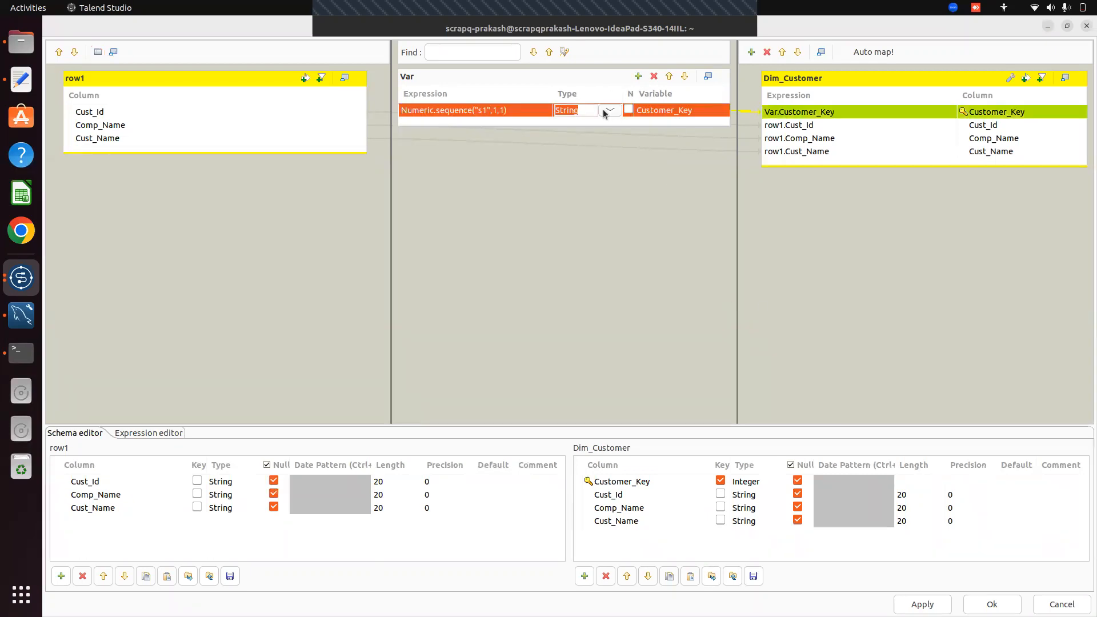
left_click(609, 110)
key("Up")
key("Up")
key("Up")
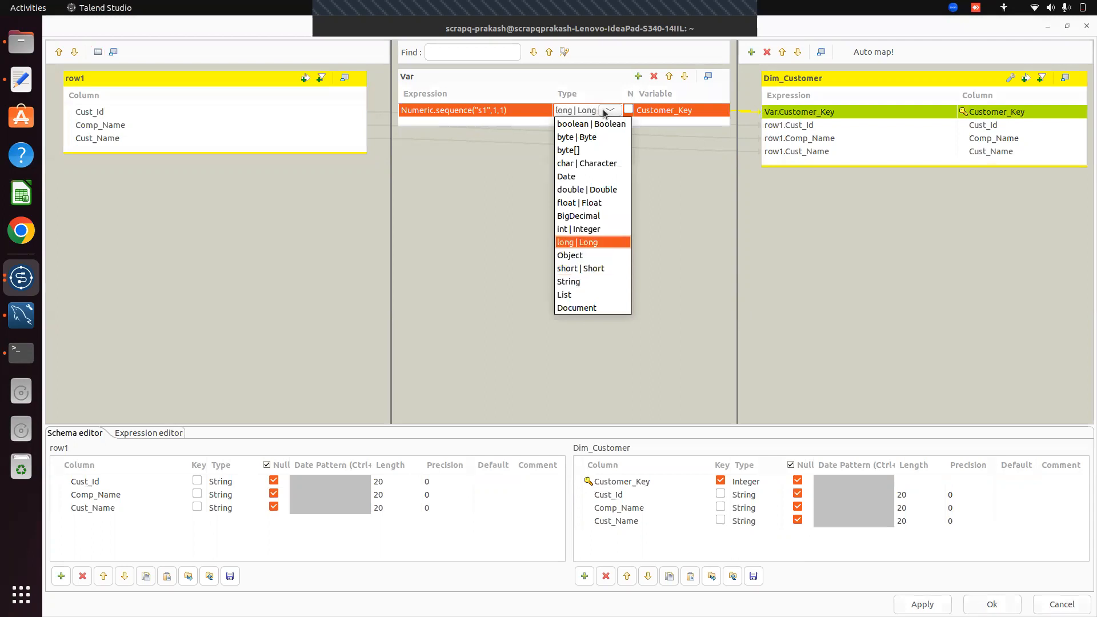
key("Up")
key("Return")
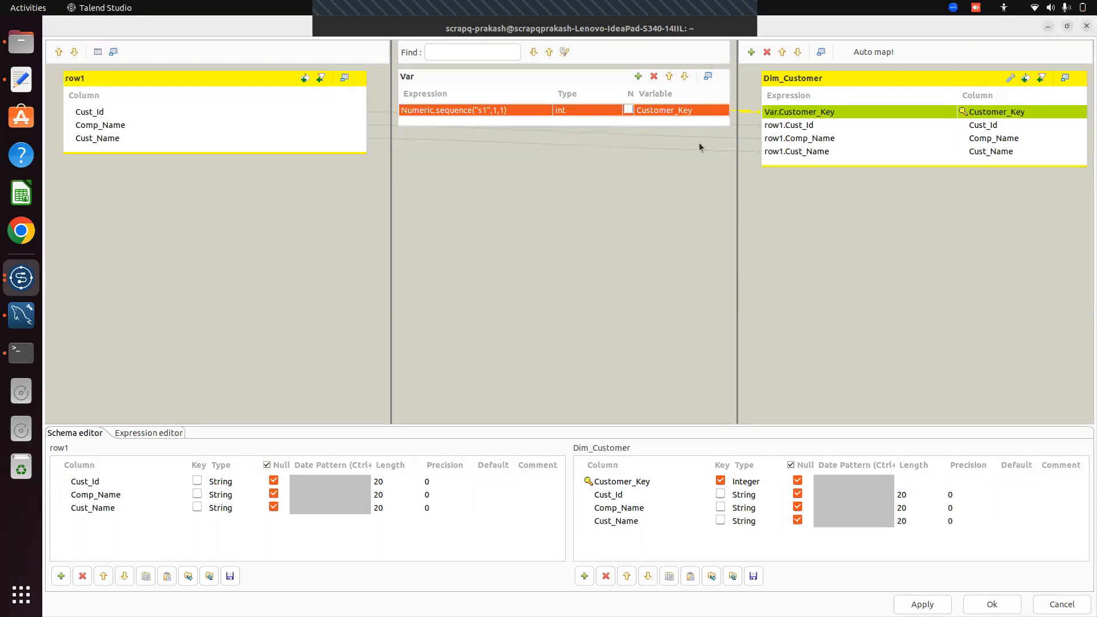
left_click(628, 110)
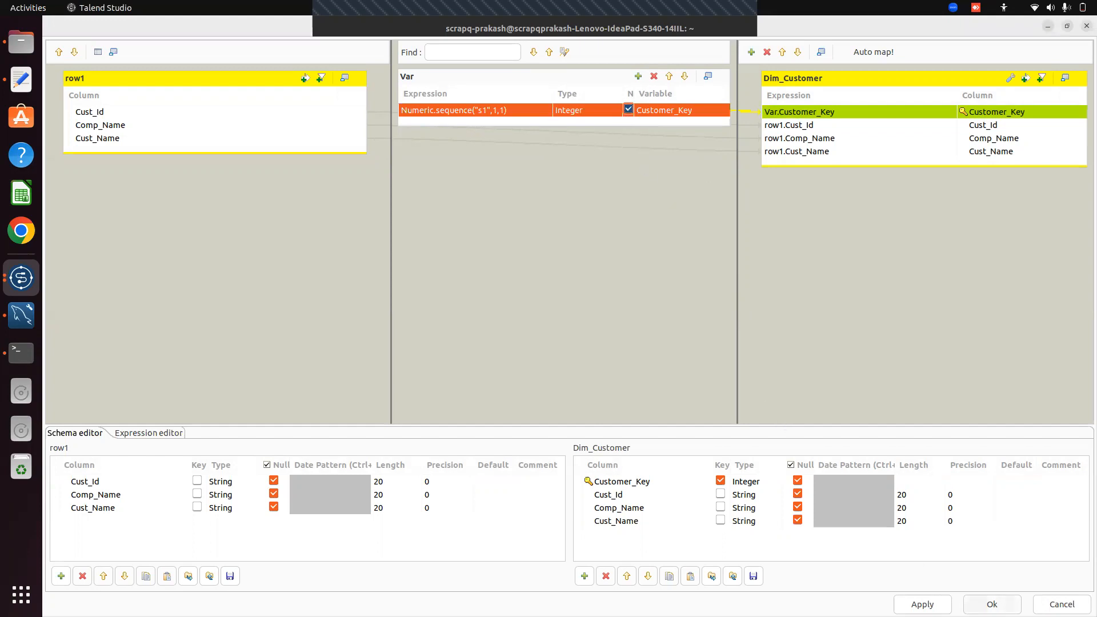
left_click(992, 604)
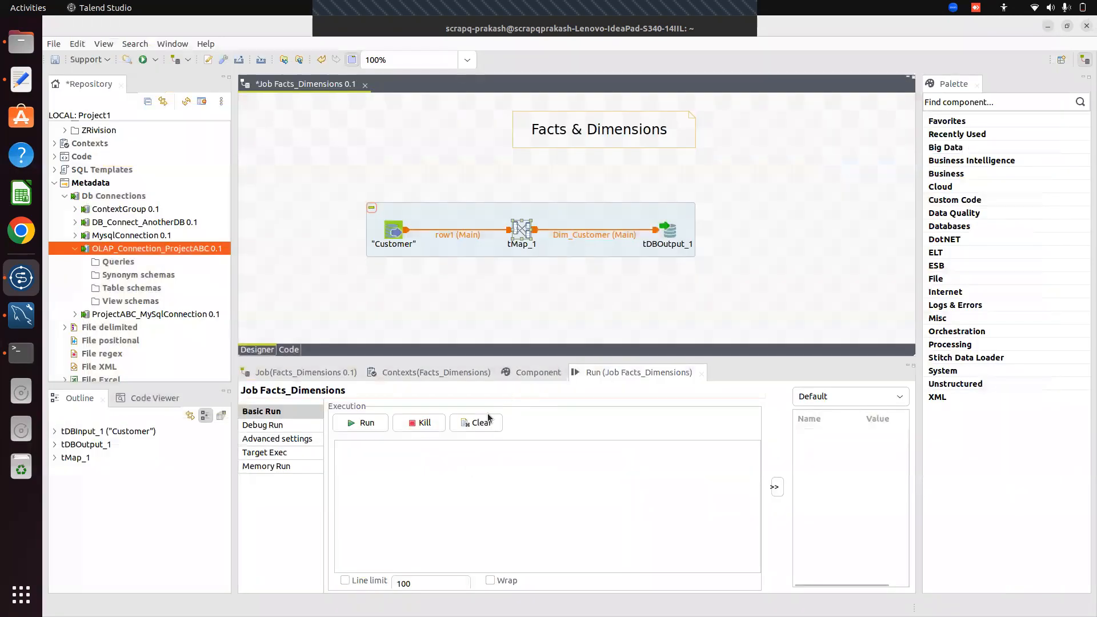
left_click(489, 420)
Clear the Run console, then bring the MySQL Terminal session forward
left_click(370, 424)
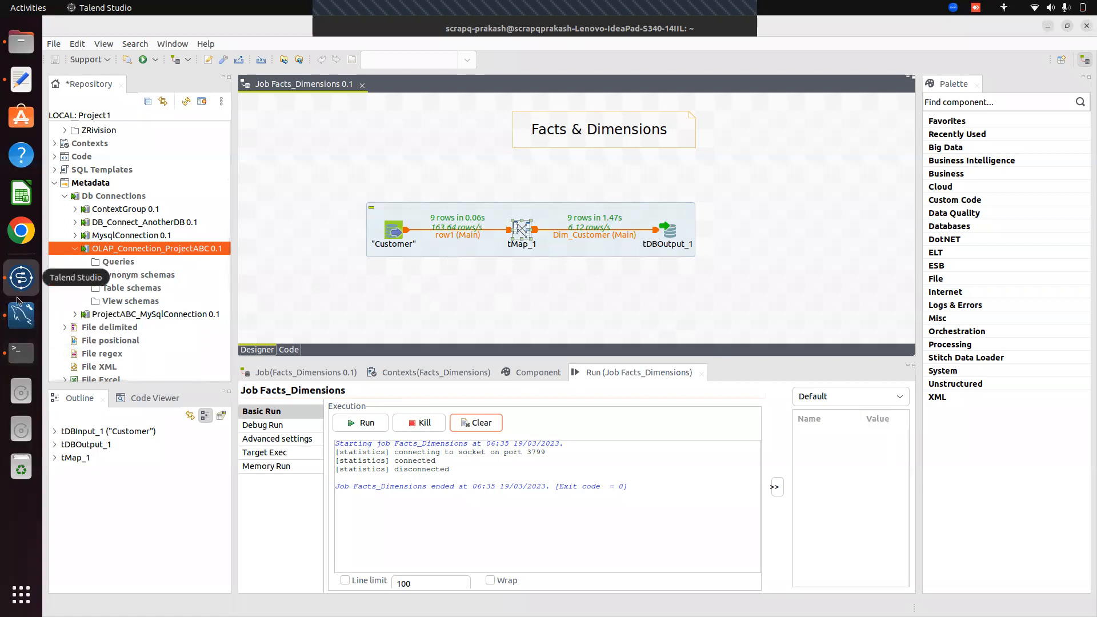
left_click(18, 354)
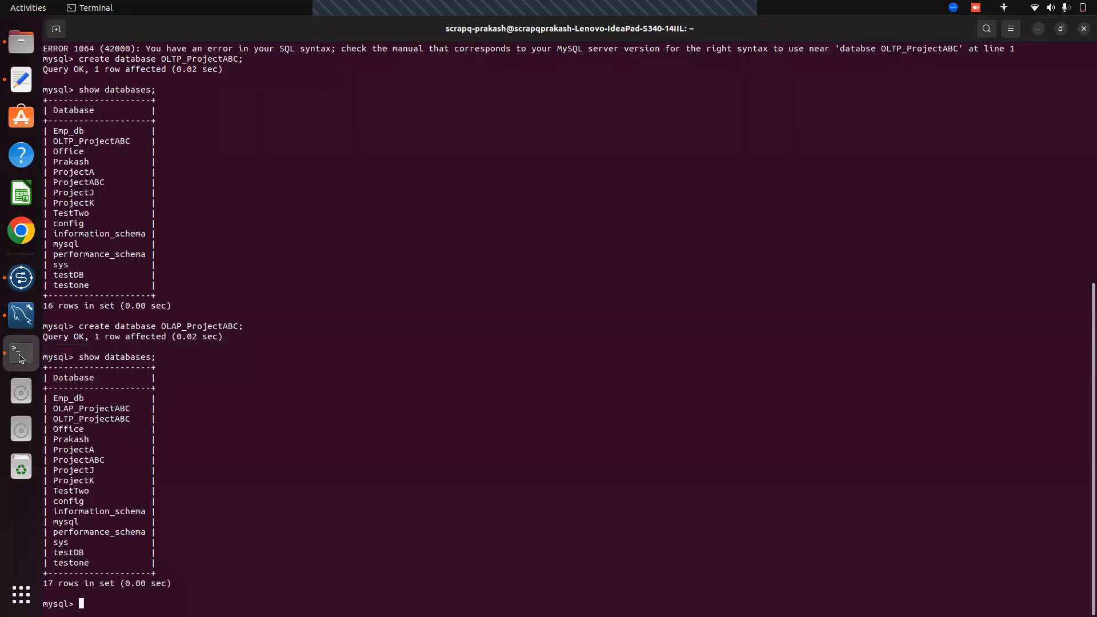
List the databases, switch to OLAP_ProjectABC, and show its tables
key("Up")
key("Return")
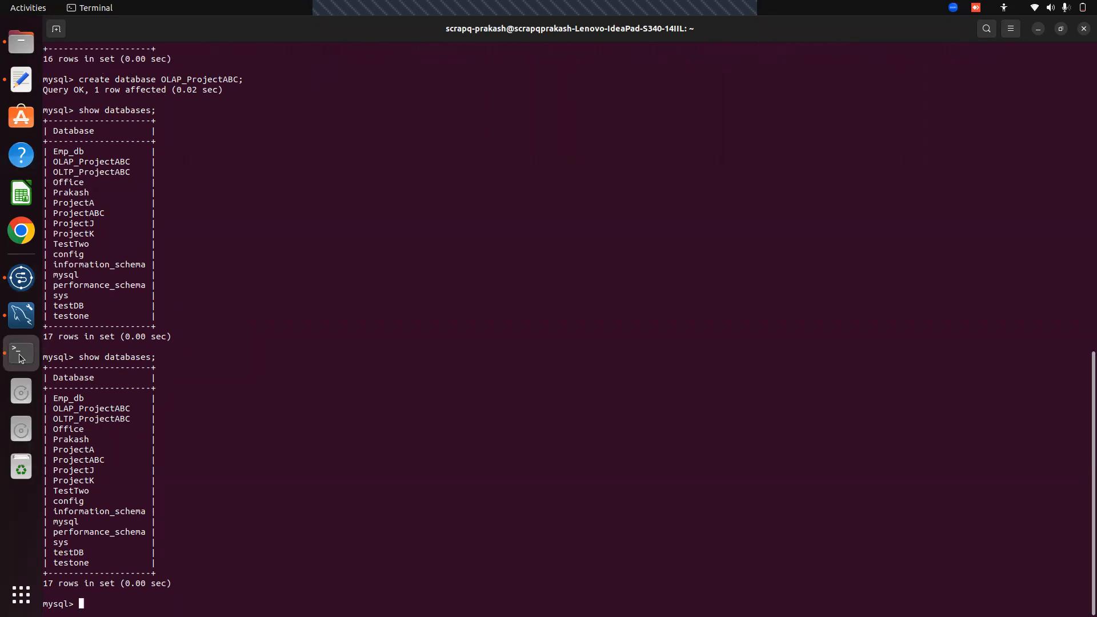
type("use OLAP_ProjectABC;")
key("Return")
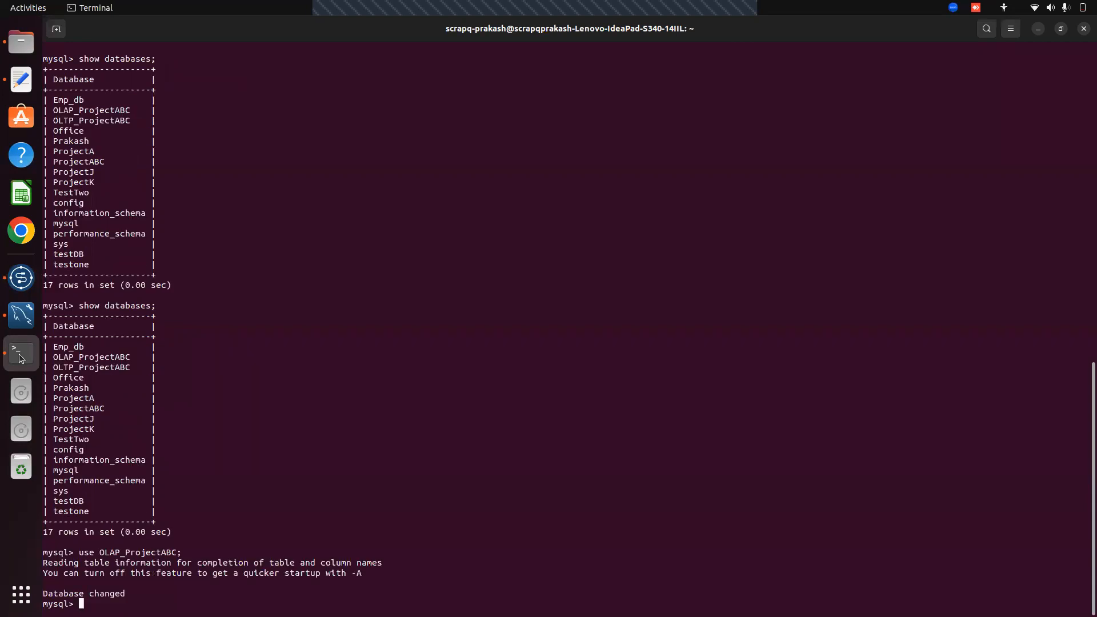
type("show tables;")
key("Return")
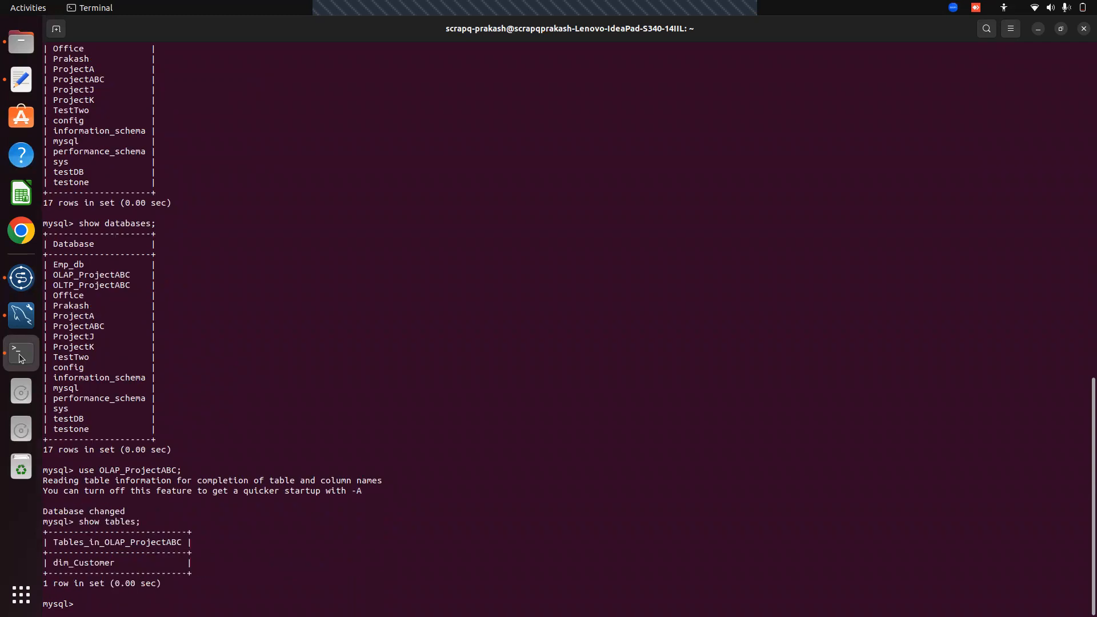
Query all rows with 'select * from dim_Customer;'
type("select ")
type("* from")
type("OLAP")
type("_")
key("BackSpace")
key("BackSpace")
key("BackSpace")
key("BackSpace")
key("BackSpace")
type("dim_Customer;")
key("Return")
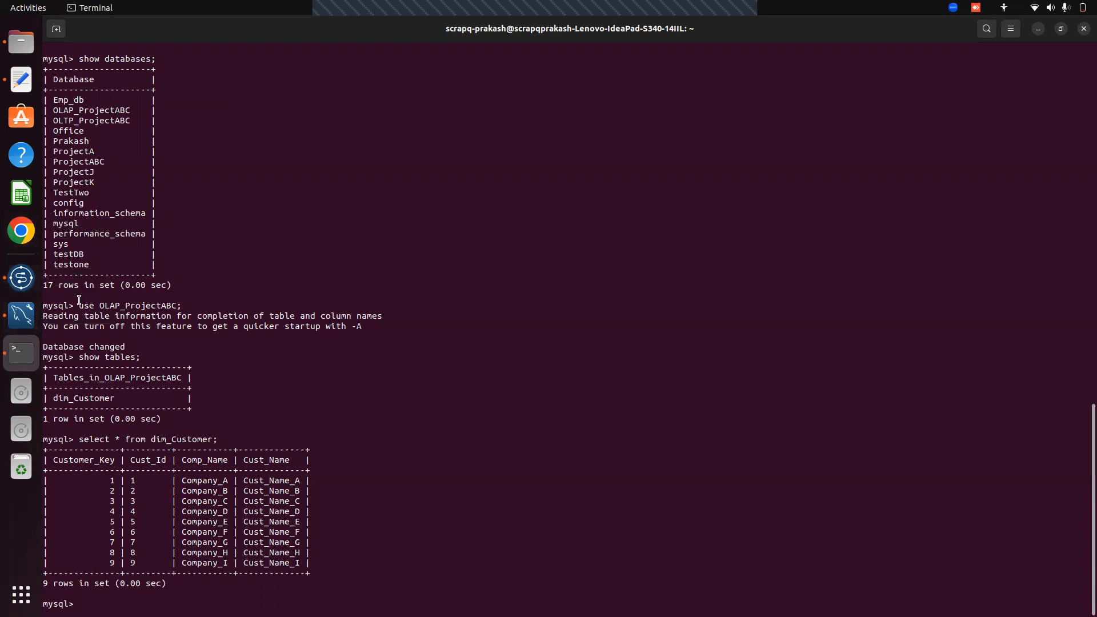
Back in Talend, collapse OLAP_Connection_ProjectABC and open Dim_And_Facts_One 0.1 from ZDim_And_Facts
left_click(21, 278)
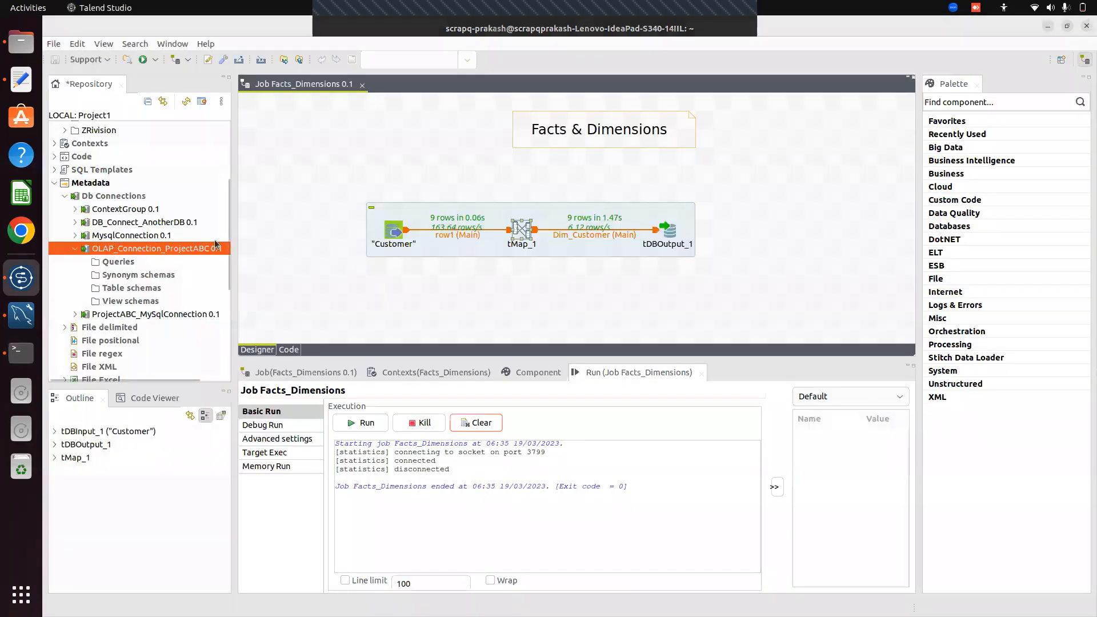
left_click(74, 250)
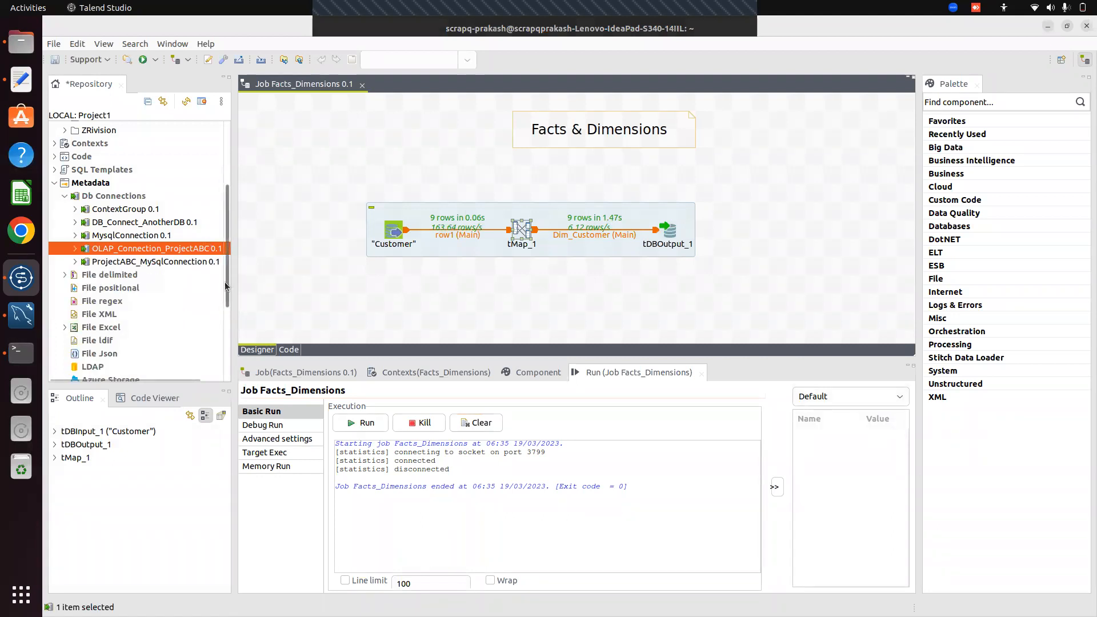
scroll(234, 196, "down", 3)
scroll(232, 170, "up", 5)
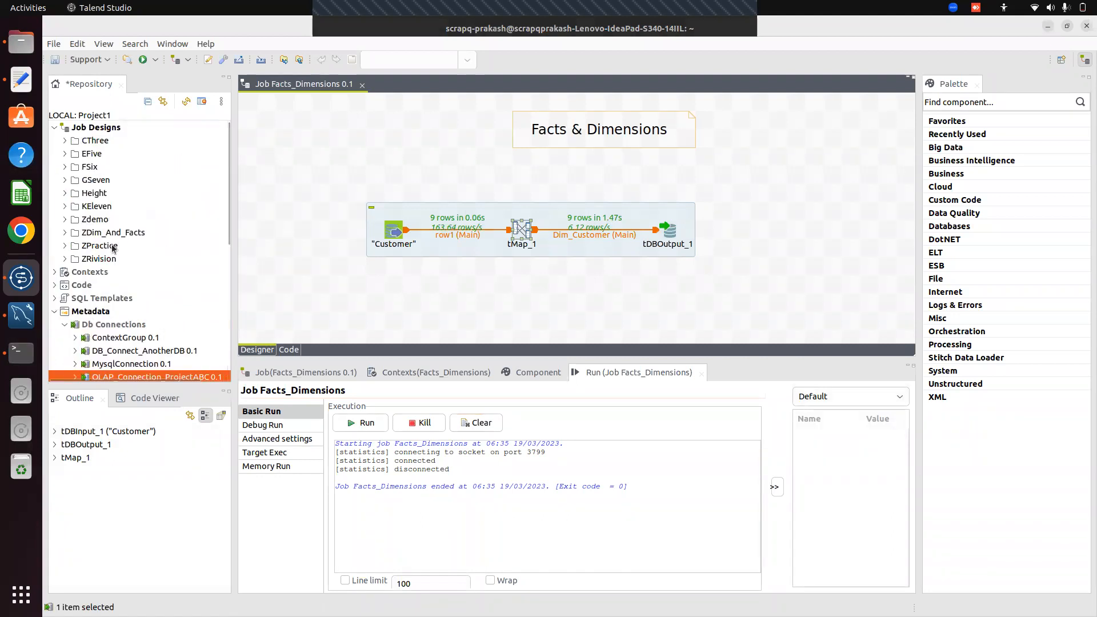
left_click(65, 234)
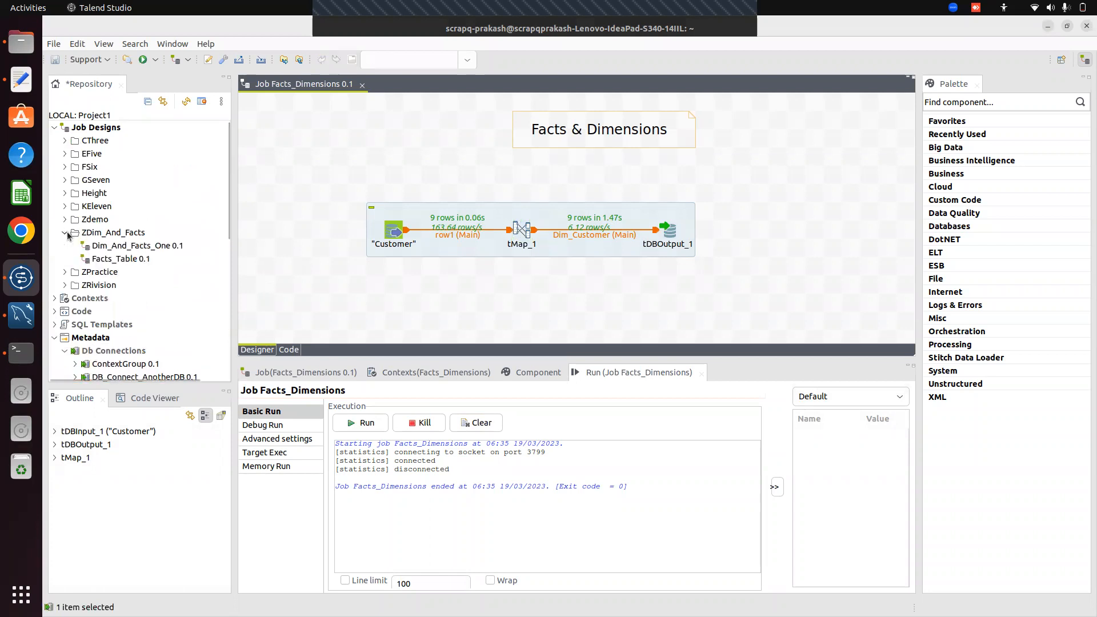
double_click(124, 247)
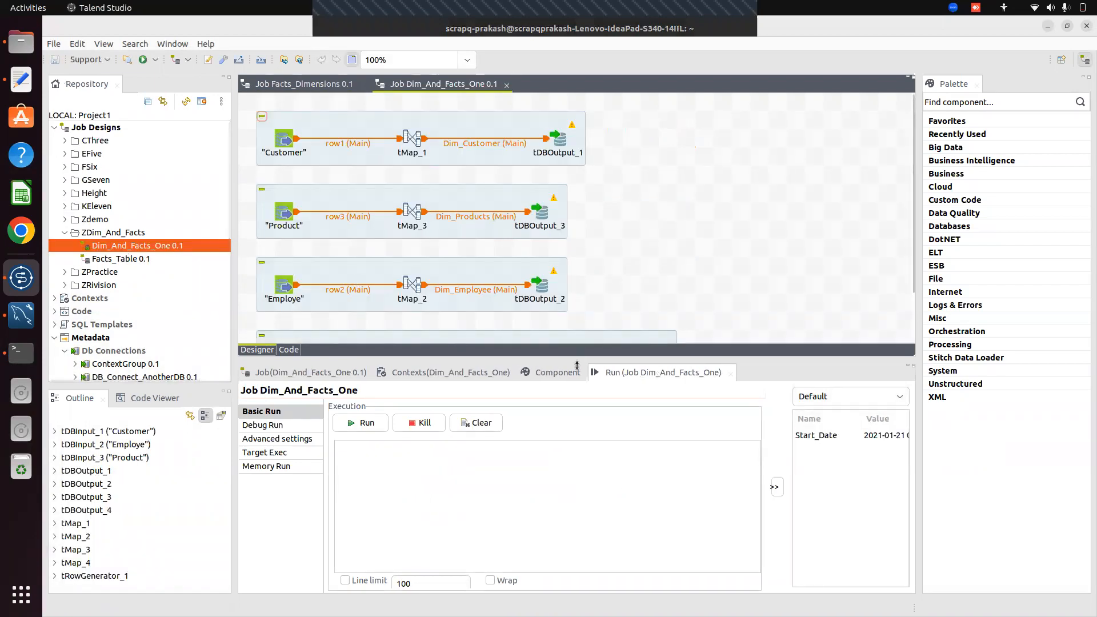
Enlarge the Designer canvas to reveal the date subjob and select tRowGenerator_1
left_click_drag(577, 350, 620, 494)
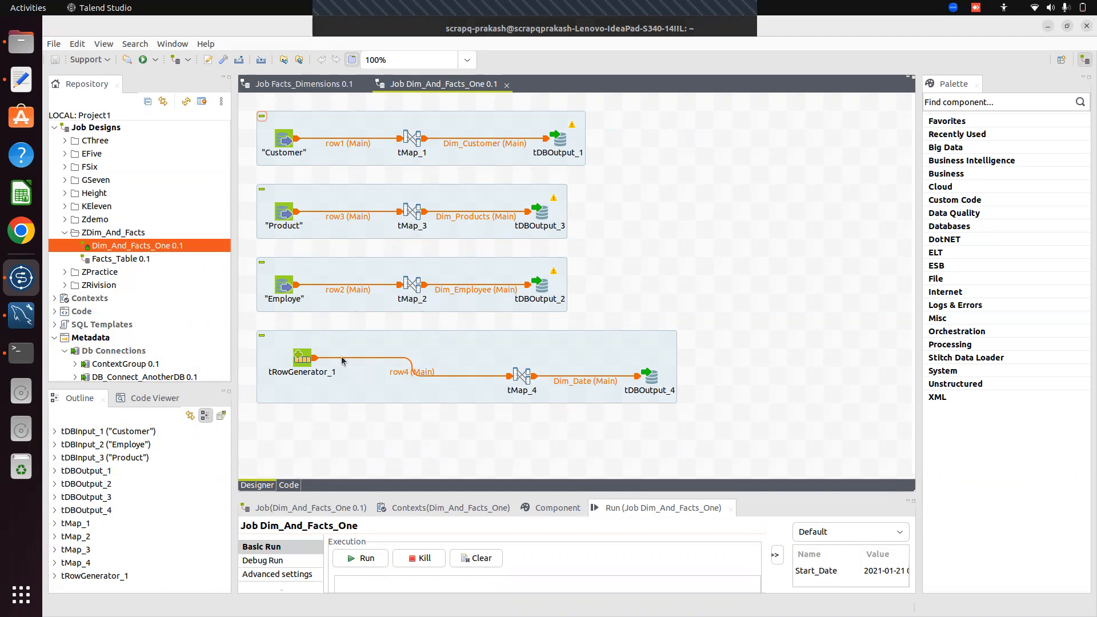
left_click(304, 365)
double_click(304, 365)
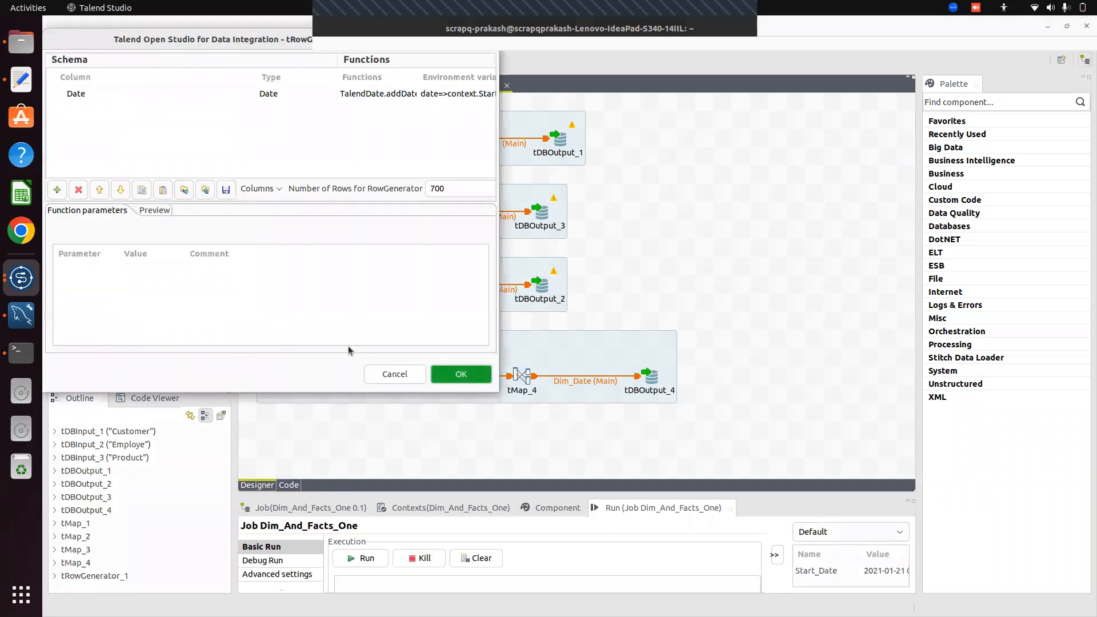
double_click(468, 40)
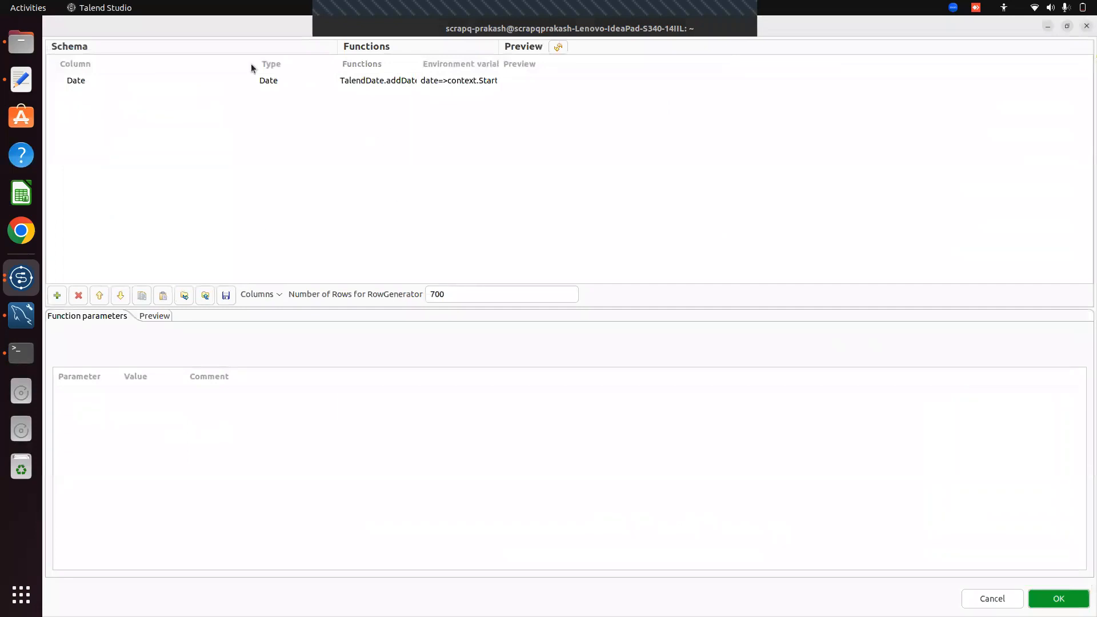
left_click(238, 80)
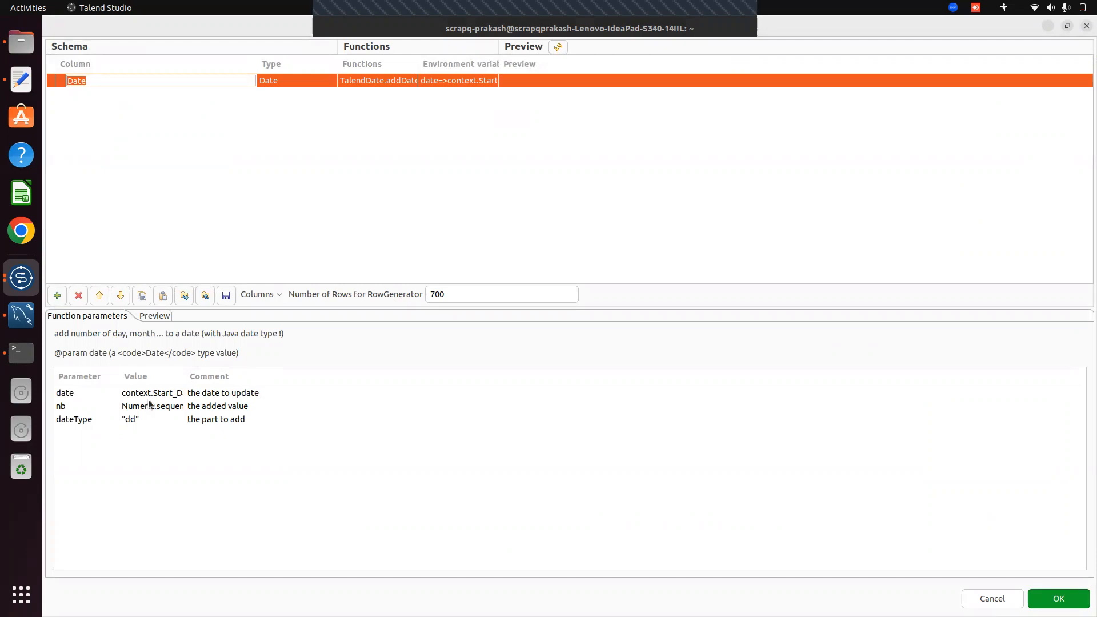
left_click_drag(185, 377, 259, 382)
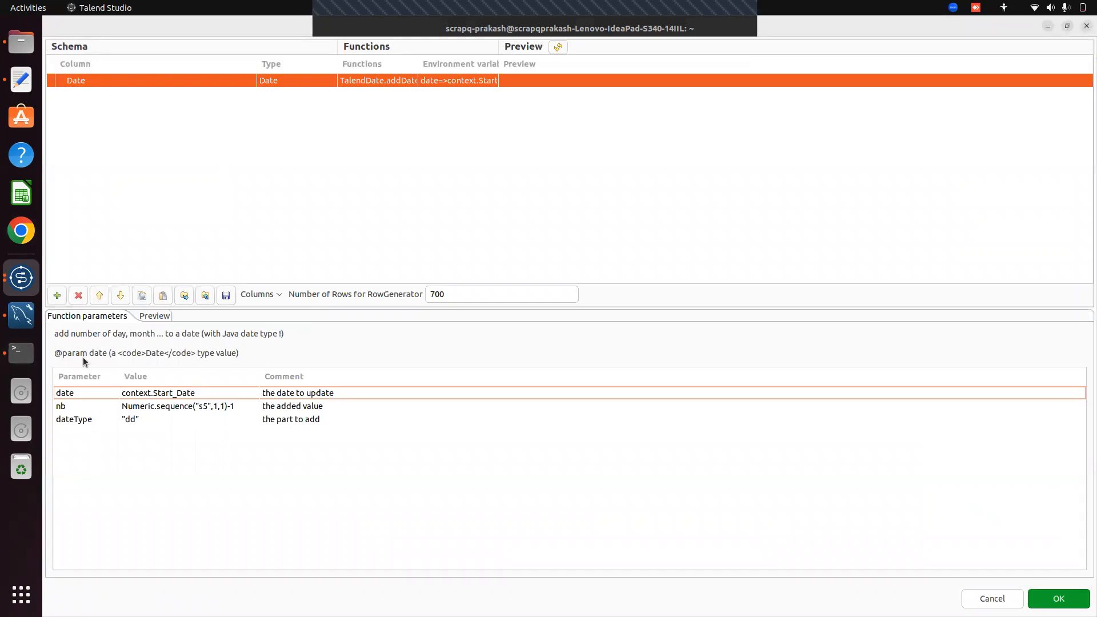
left_click(1041, 598)
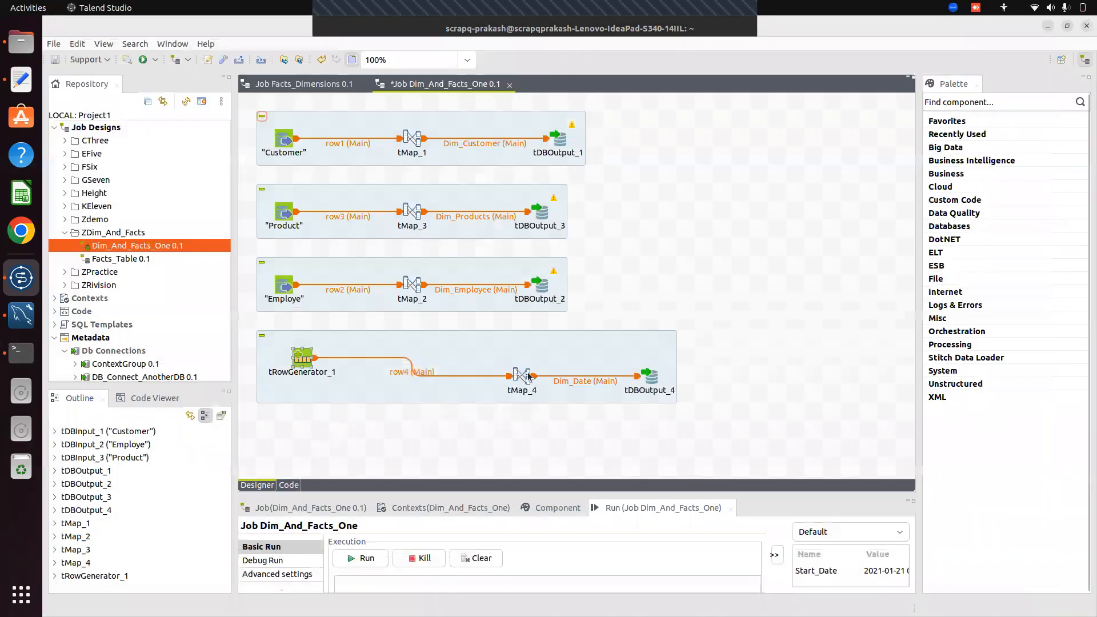
left_click_drag(468, 490, 455, 334)
left_click(445, 351)
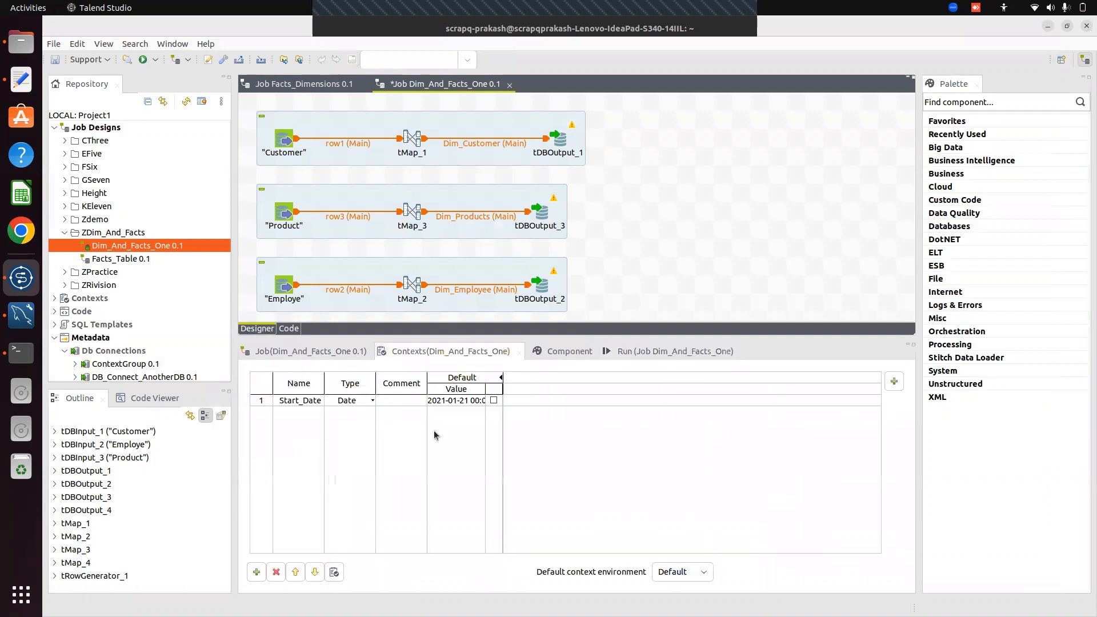
left_click_drag(486, 387, 563, 412)
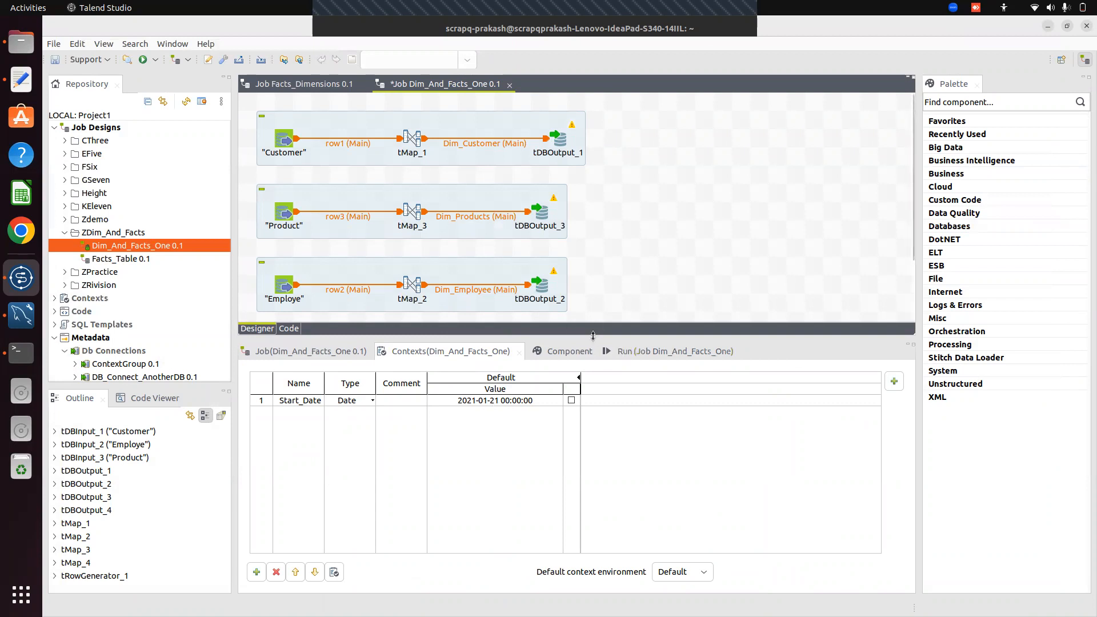
Review and close the tRowGenerator_1 settings, then open the tMap_4 date mapping
left_click_drag(593, 335, 593, 427)
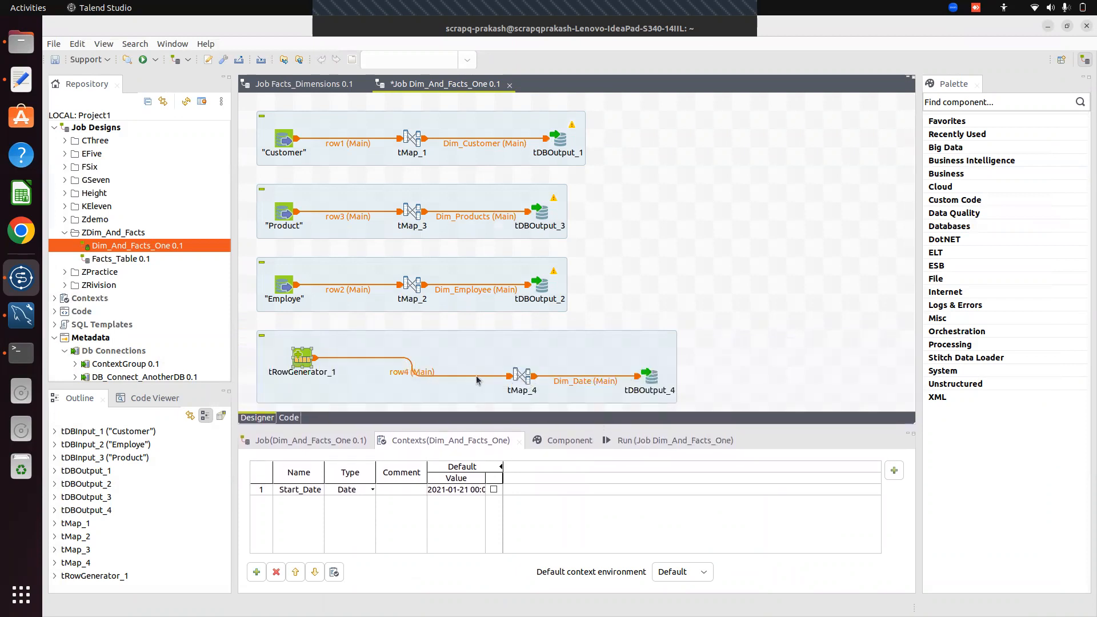
double_click(305, 364)
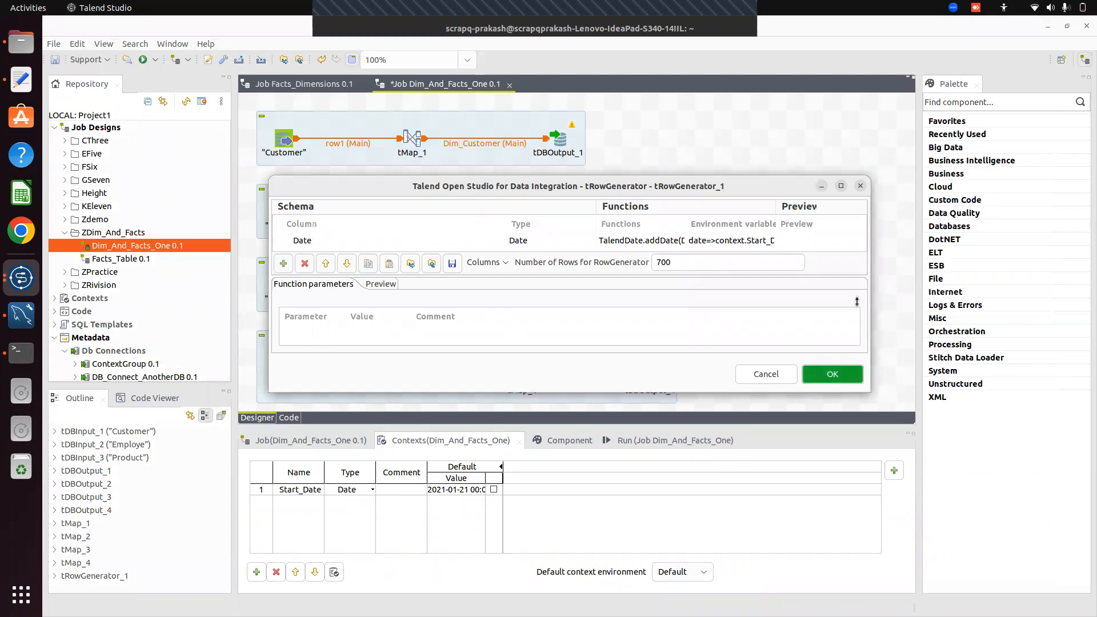
left_click(853, 375)
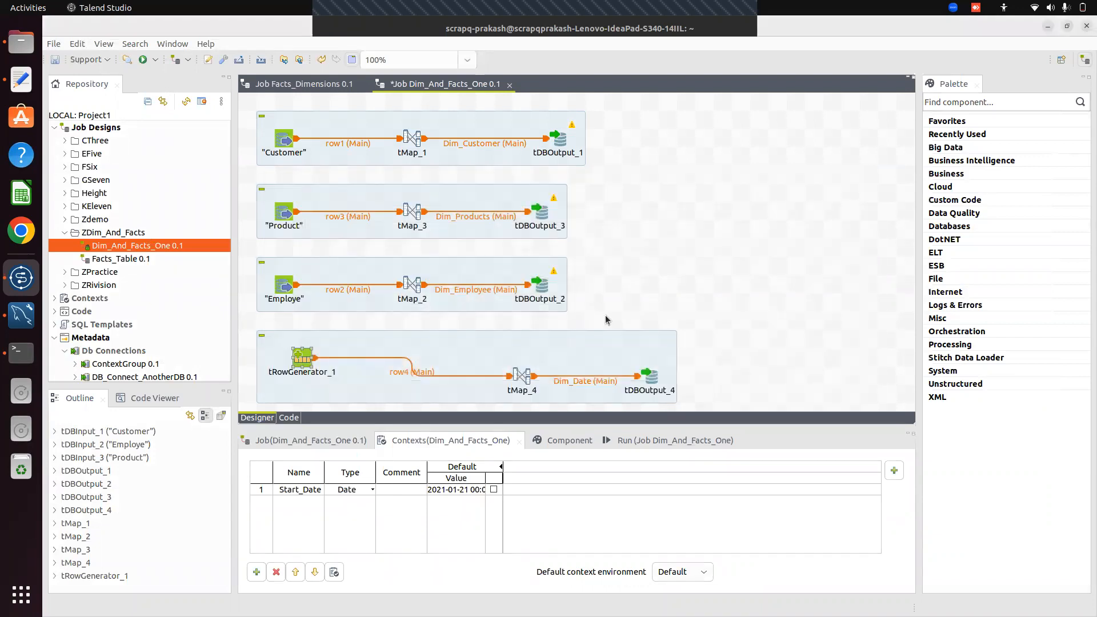
double_click(522, 377)
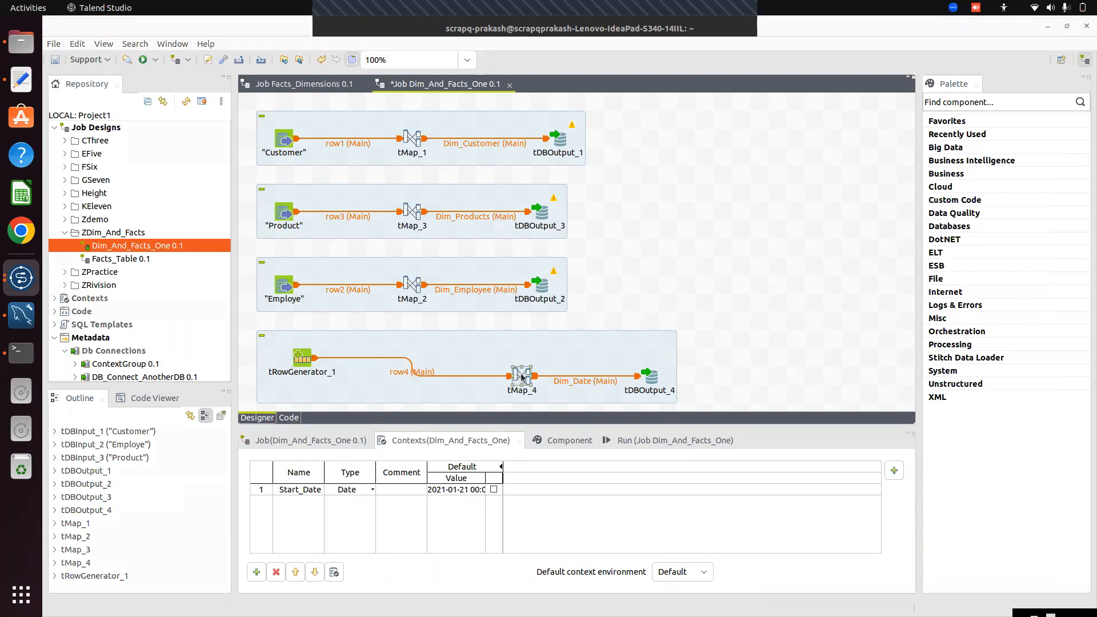
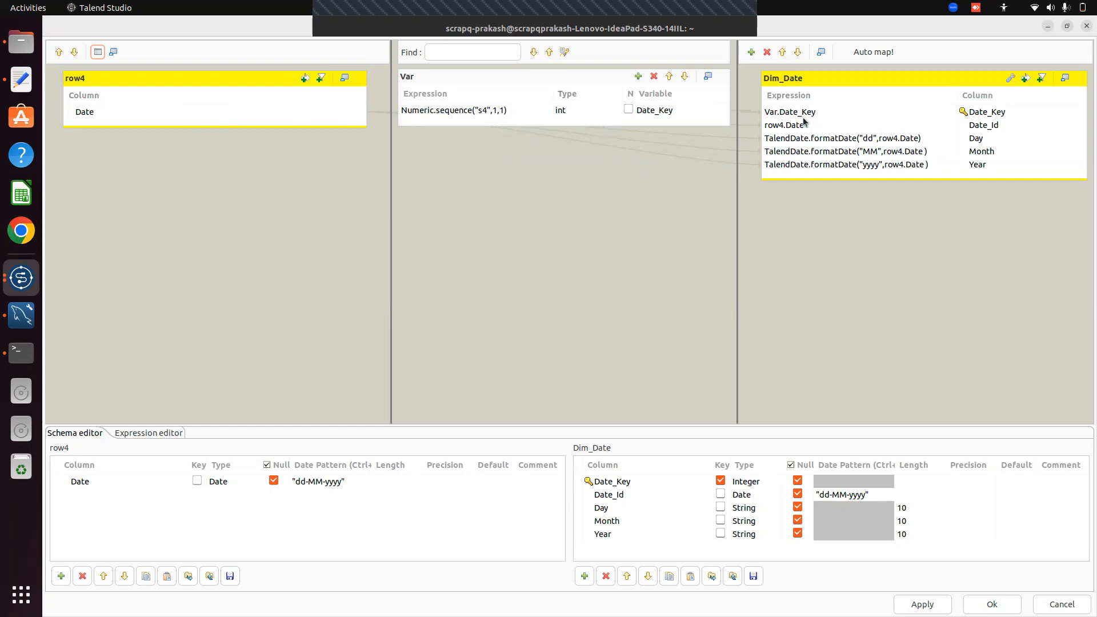
Close the Dim_Date mapping and deactivate the Customer → tMap_1 → tDBOutput_1 subjob
left_click(992, 604)
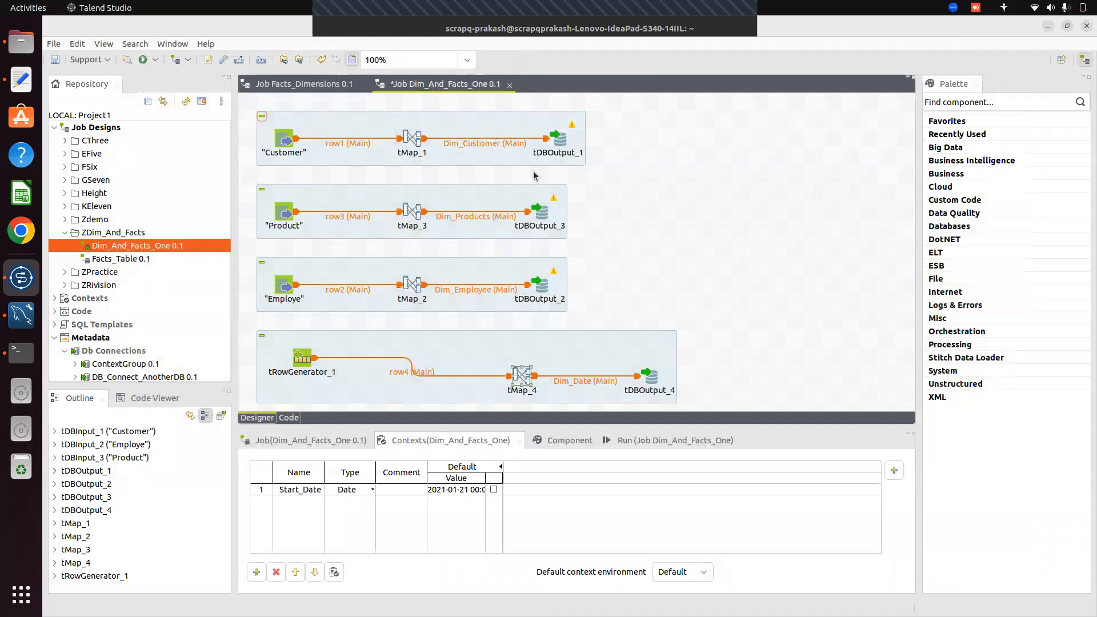
left_click(359, 180)
left_click_drag(241, 107, 631, 173)
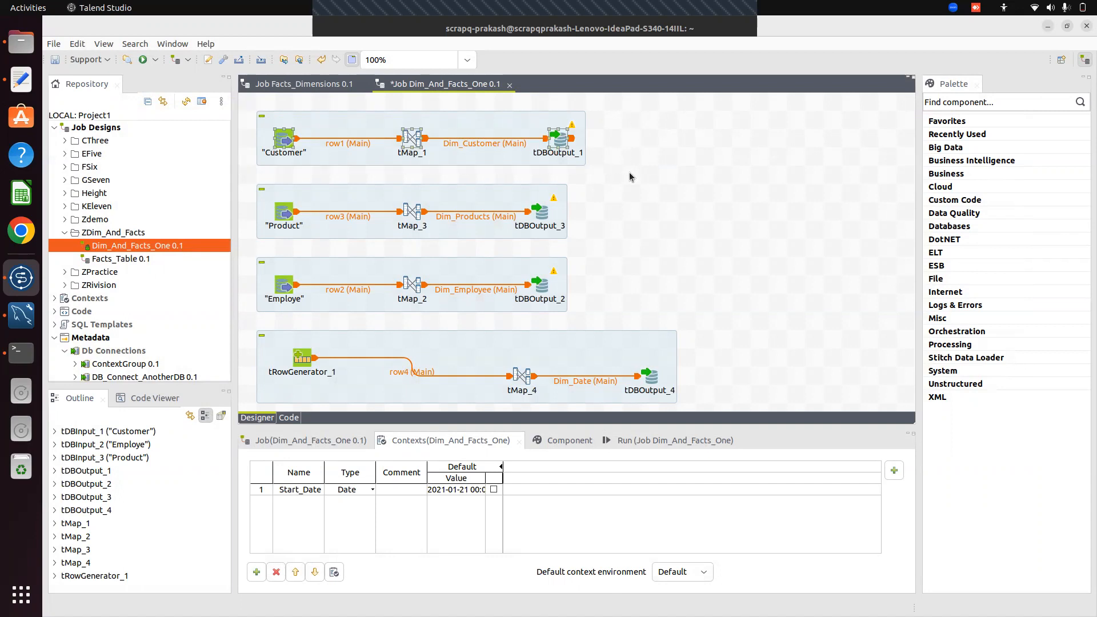
right_click(414, 141)
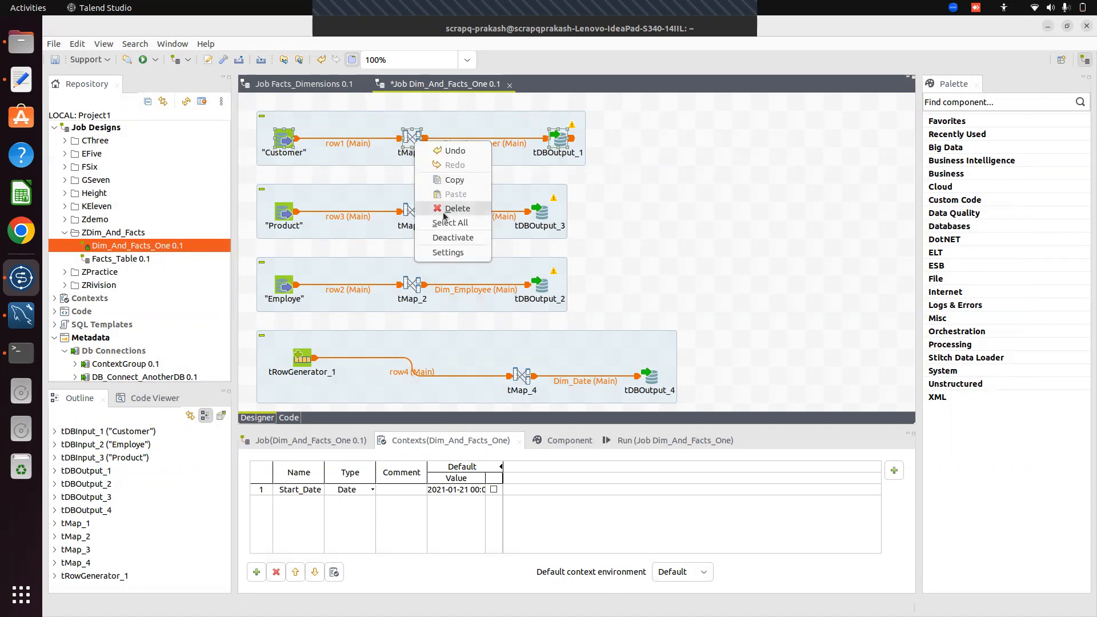
left_click(467, 238)
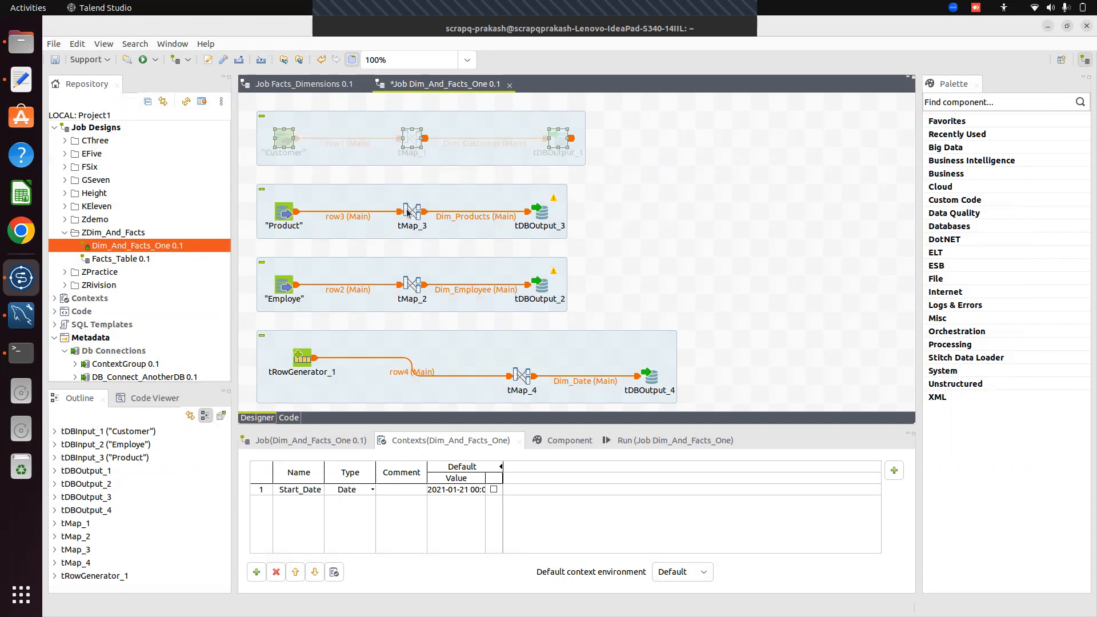
Switch the Dim_Product output tDBOutput_3 to the OLAP_Connection_ProjectABC connection and sync its columns
left_click(539, 215)
double_click(540, 216)
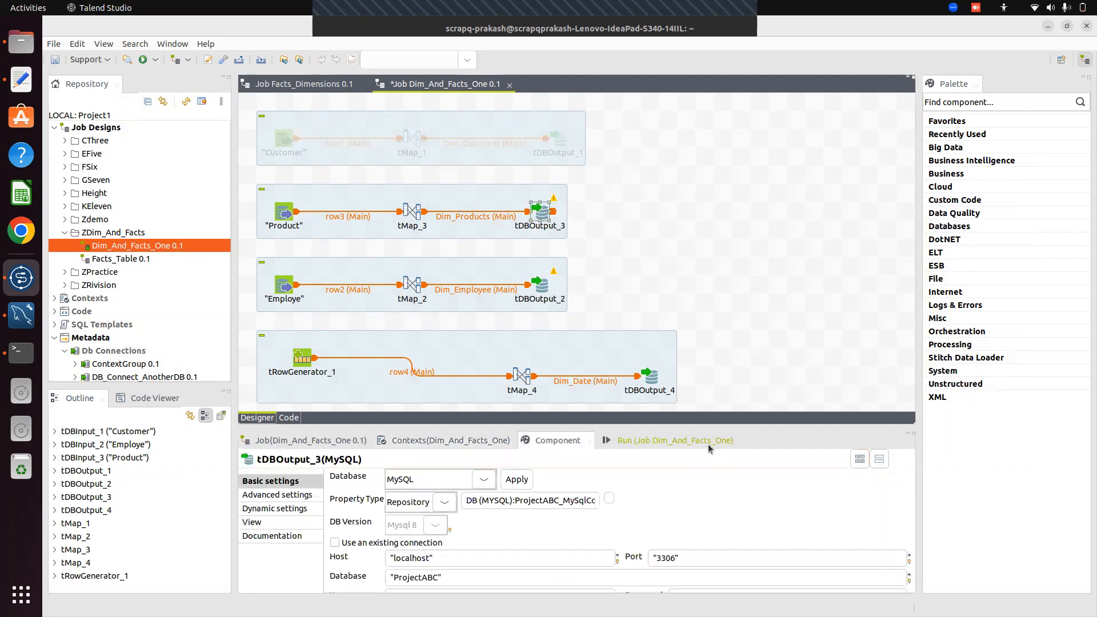
left_click_drag(661, 296, 661, 209)
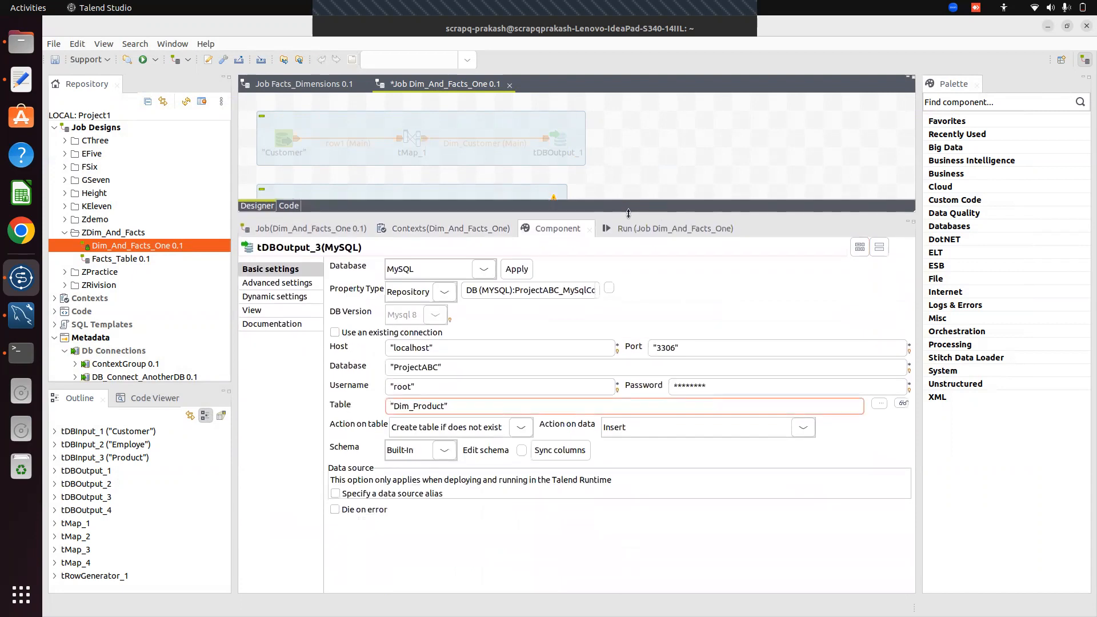
left_click(609, 288)
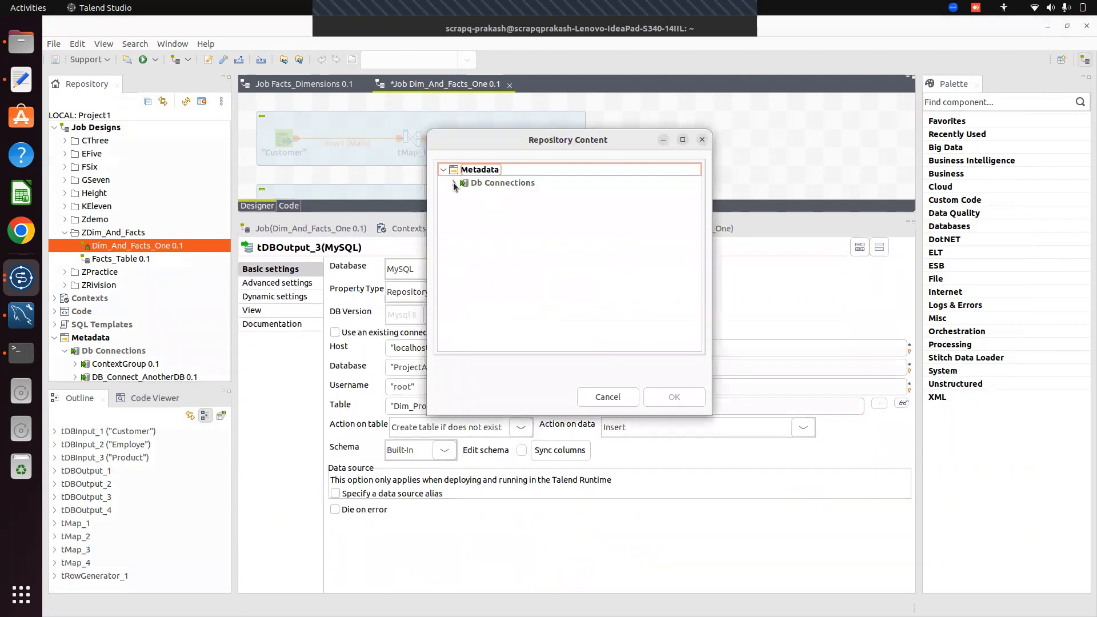
left_click(454, 182)
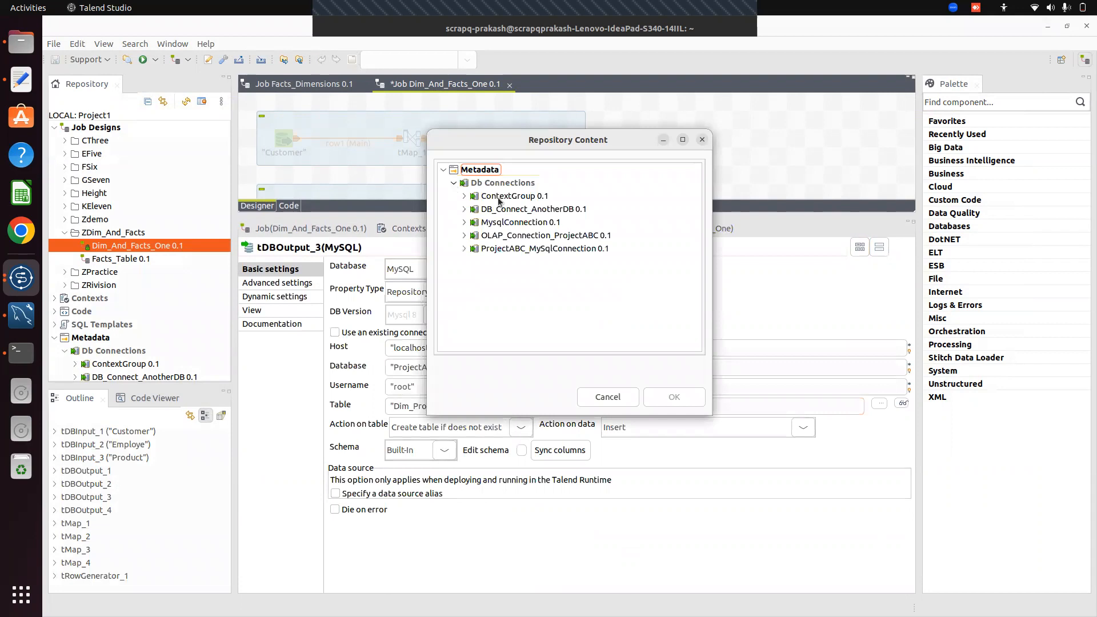
left_click(498, 237)
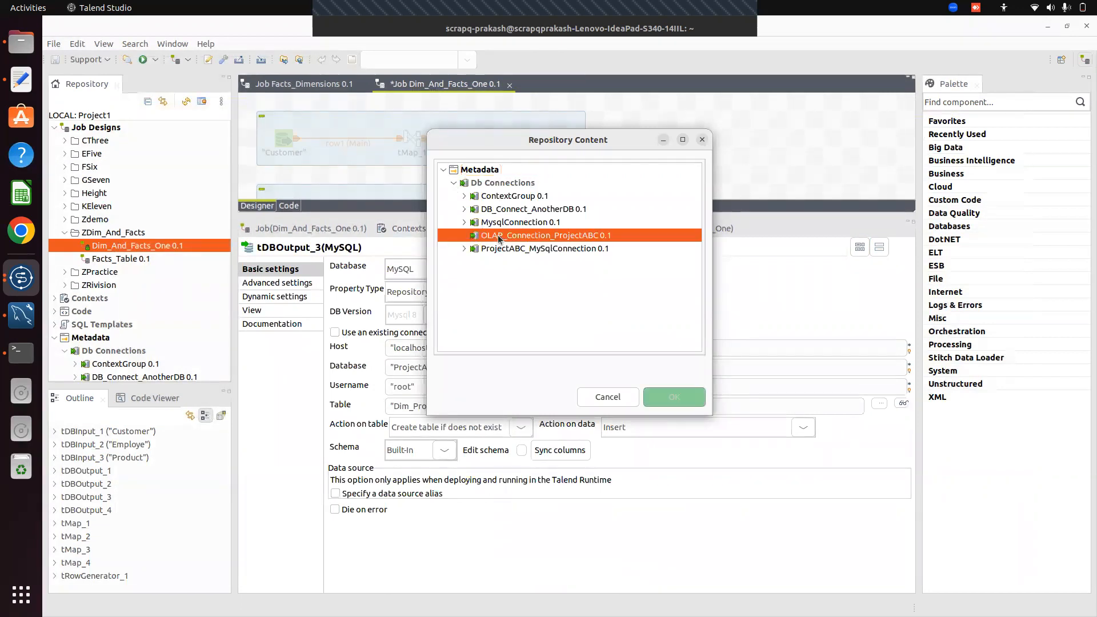
left_click(676, 401)
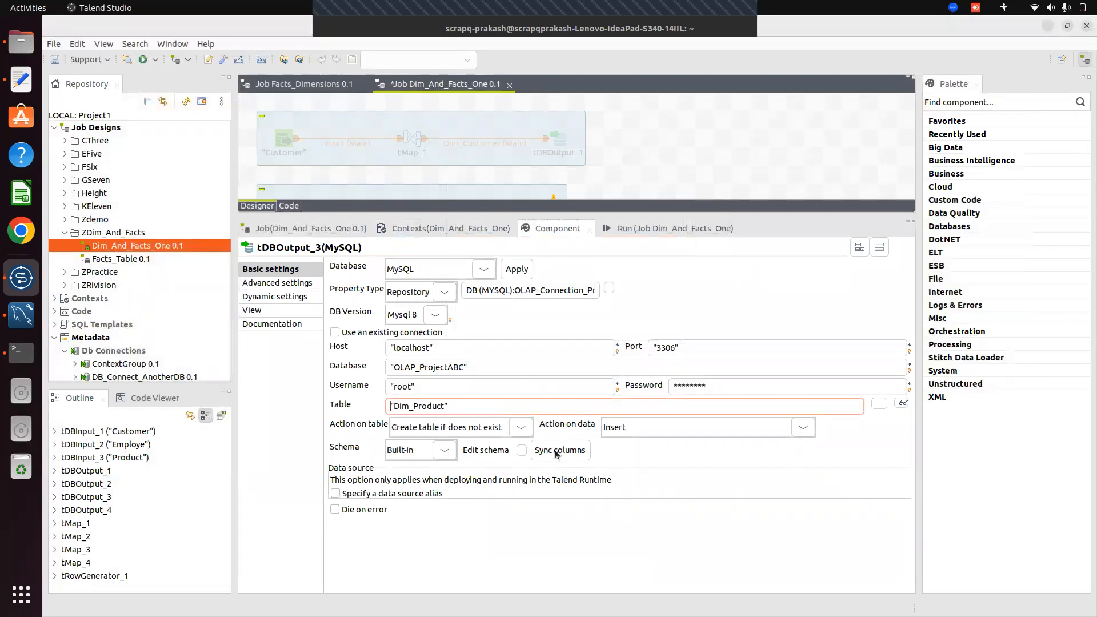
left_click(535, 454)
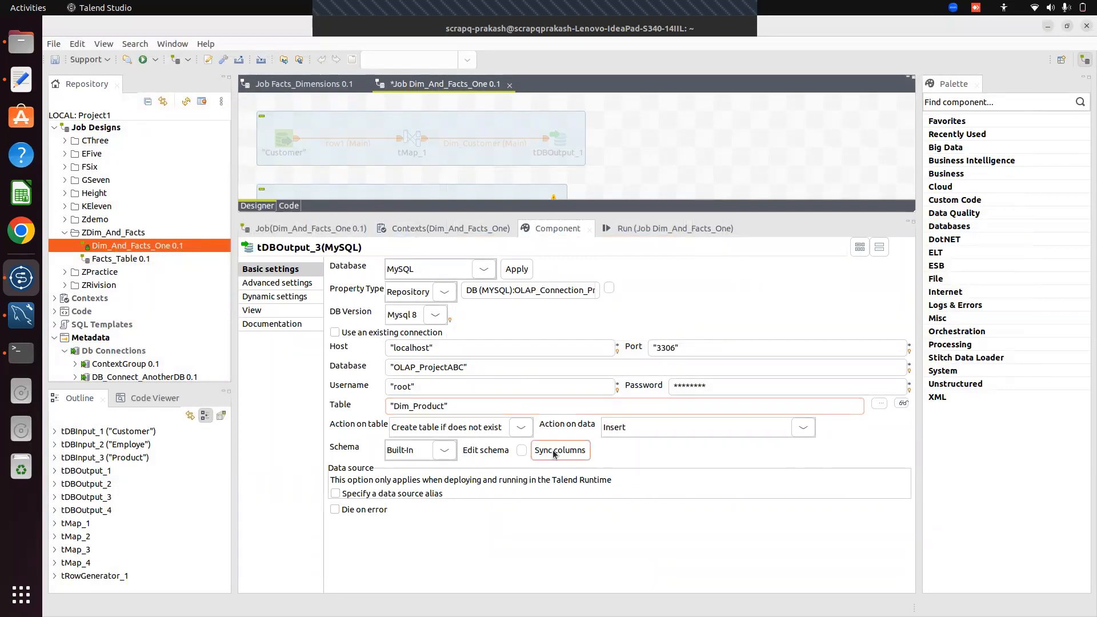
left_click(521, 452)
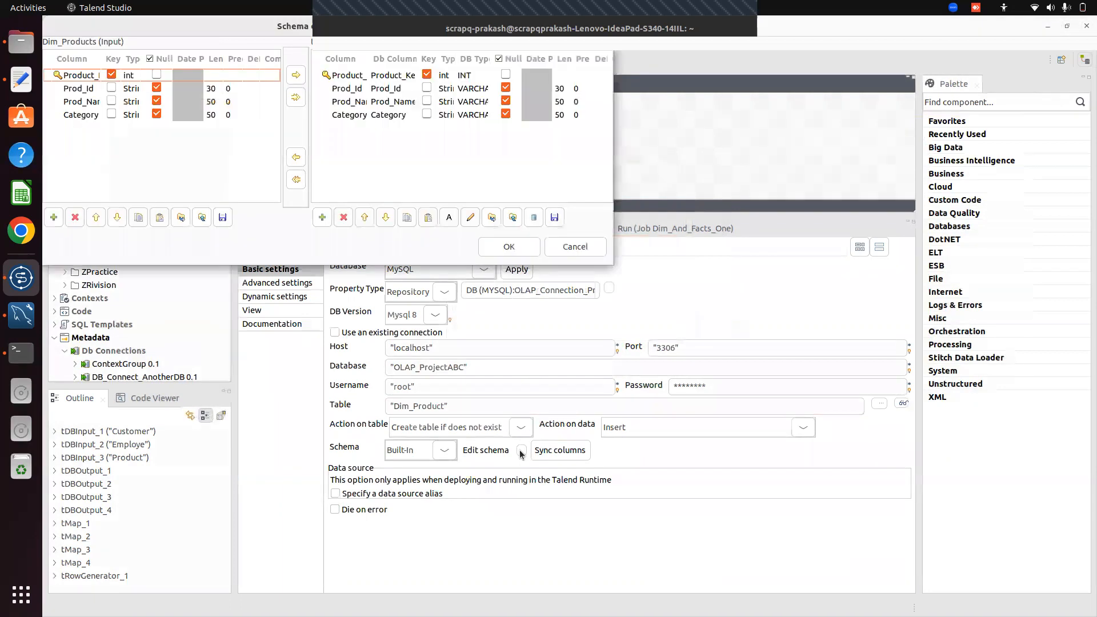
left_click(509, 246)
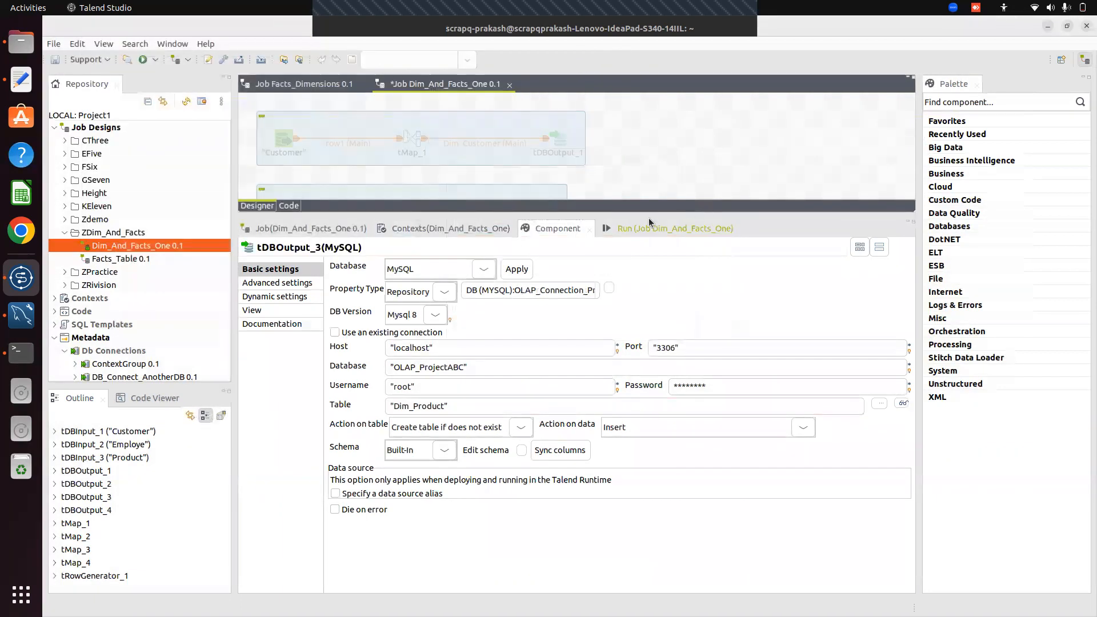
left_click_drag(646, 220, 747, 473)
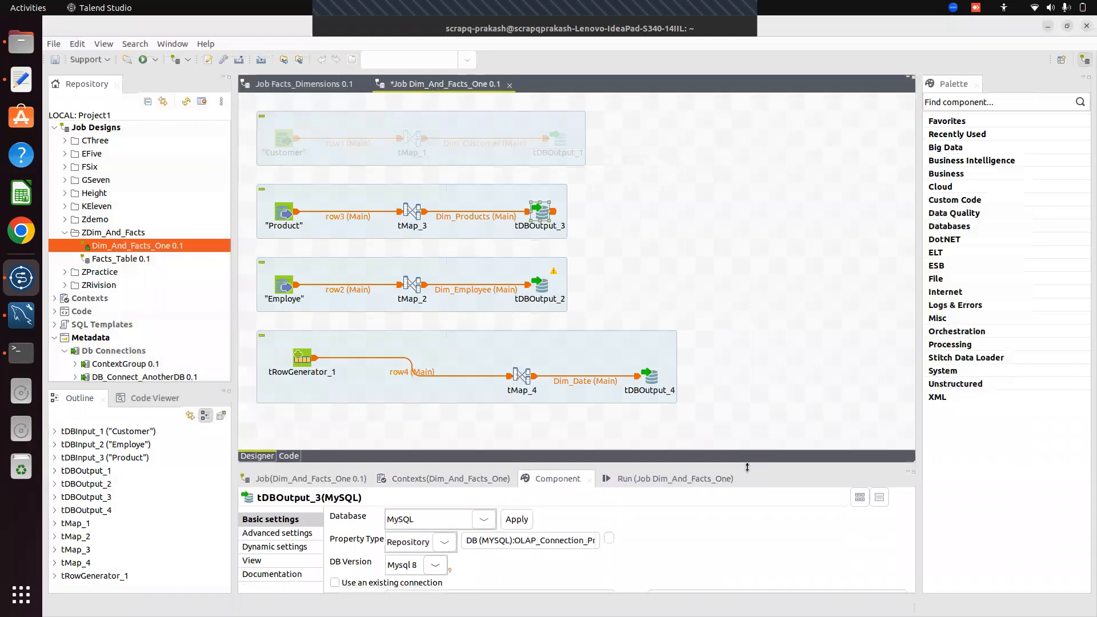
Switch the Dim_Employe output tDBOutput_2 to the OLAP_Connection_ProjectABC connection and sync its columns
left_click(540, 289)
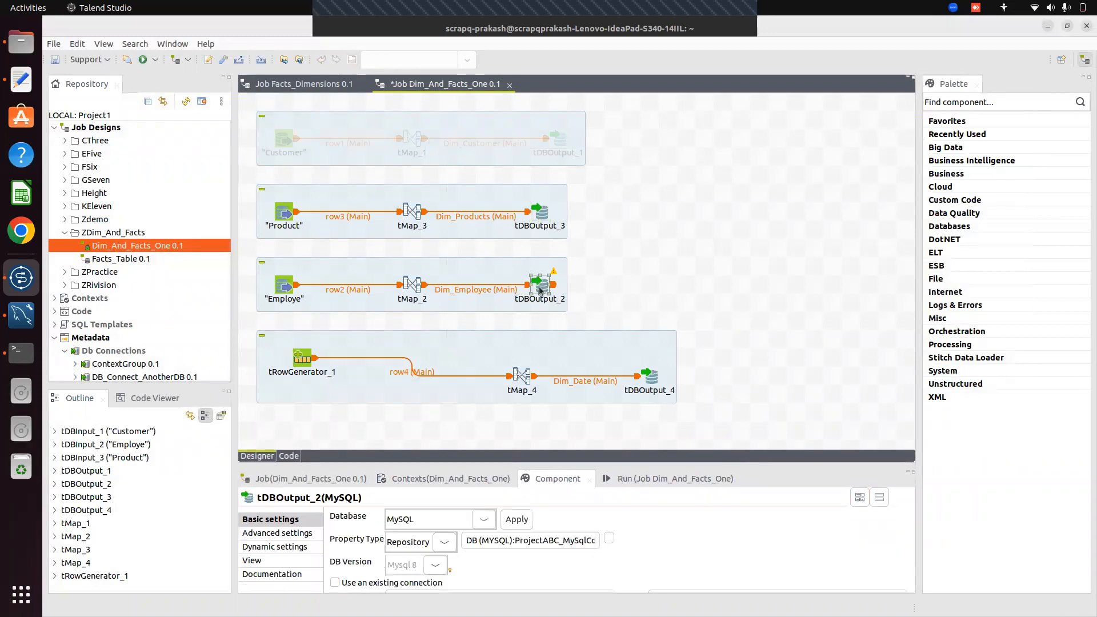
left_click_drag(649, 465, 583, 238)
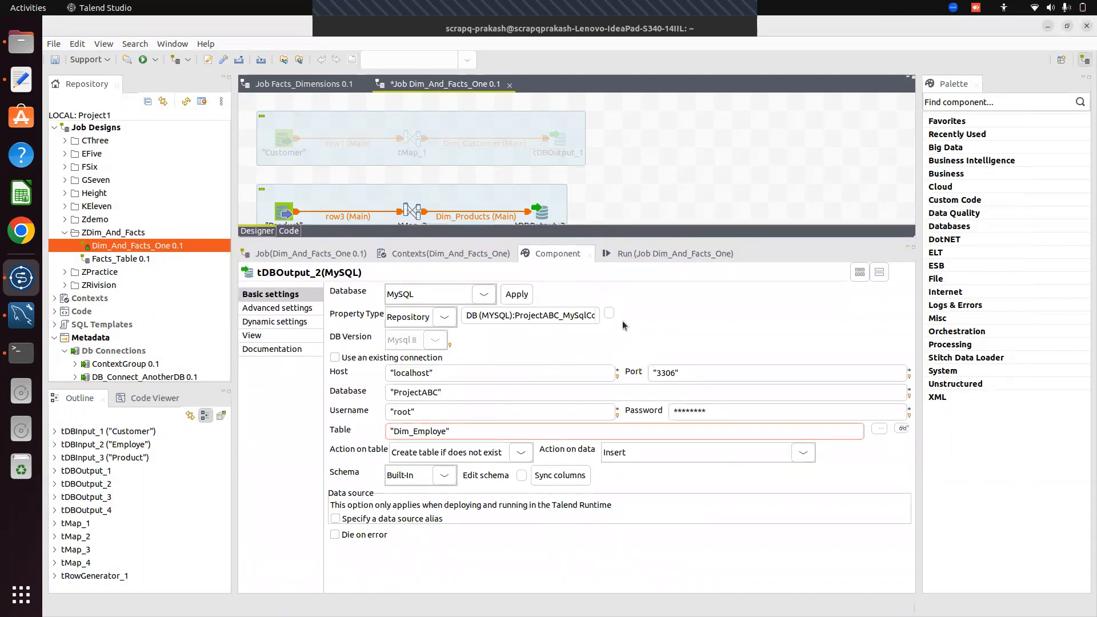
left_click(609, 316)
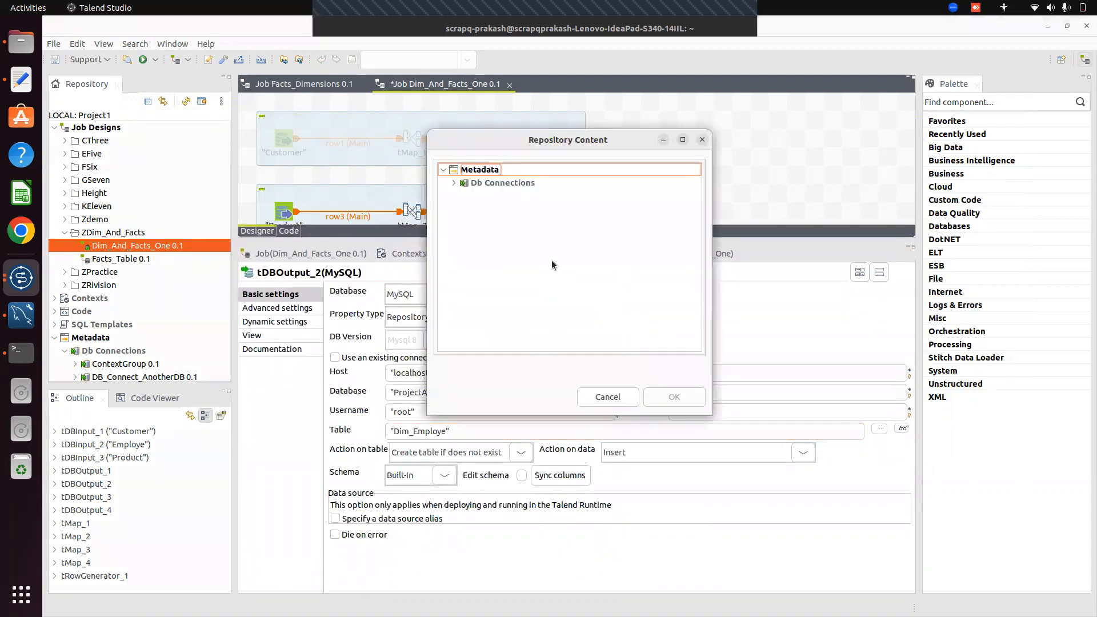
left_click(454, 183)
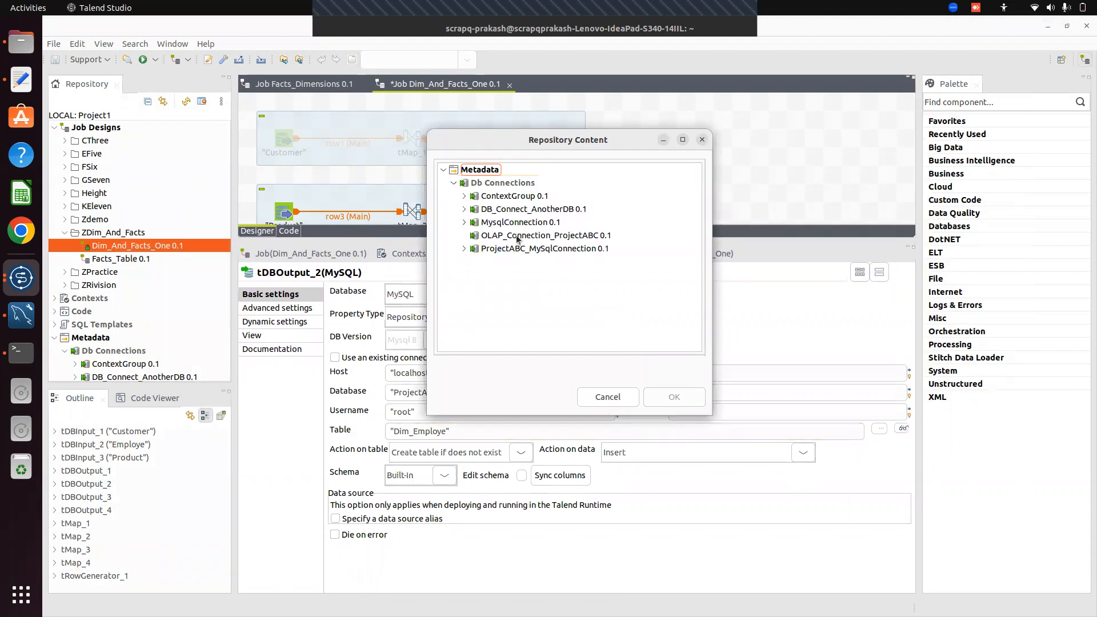
left_click(517, 237)
left_click(675, 397)
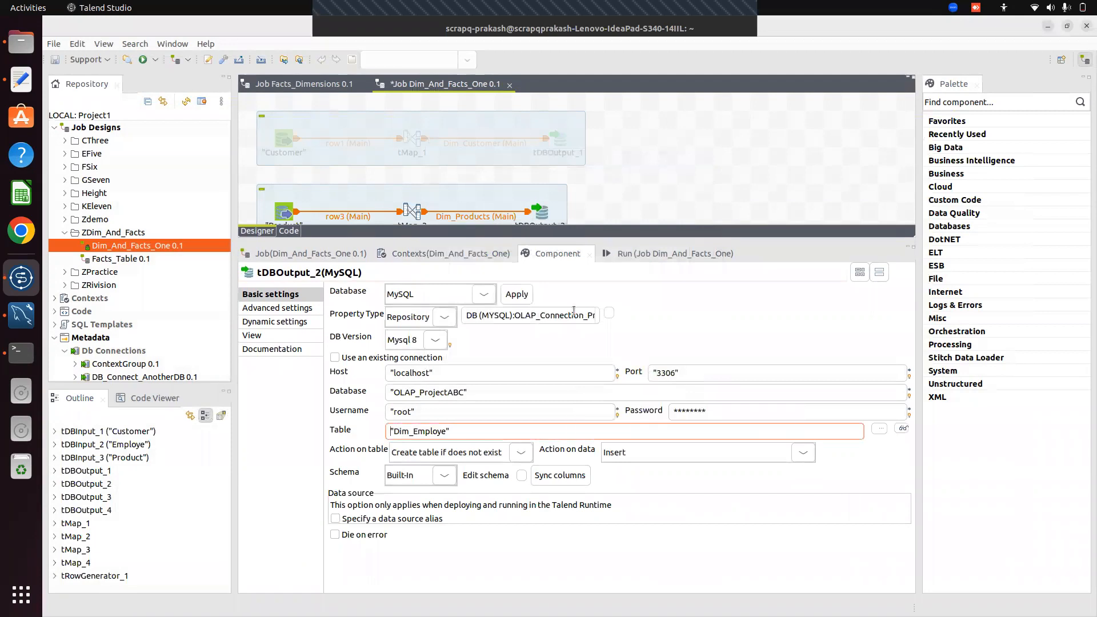
left_click(562, 481)
left_click(522, 476)
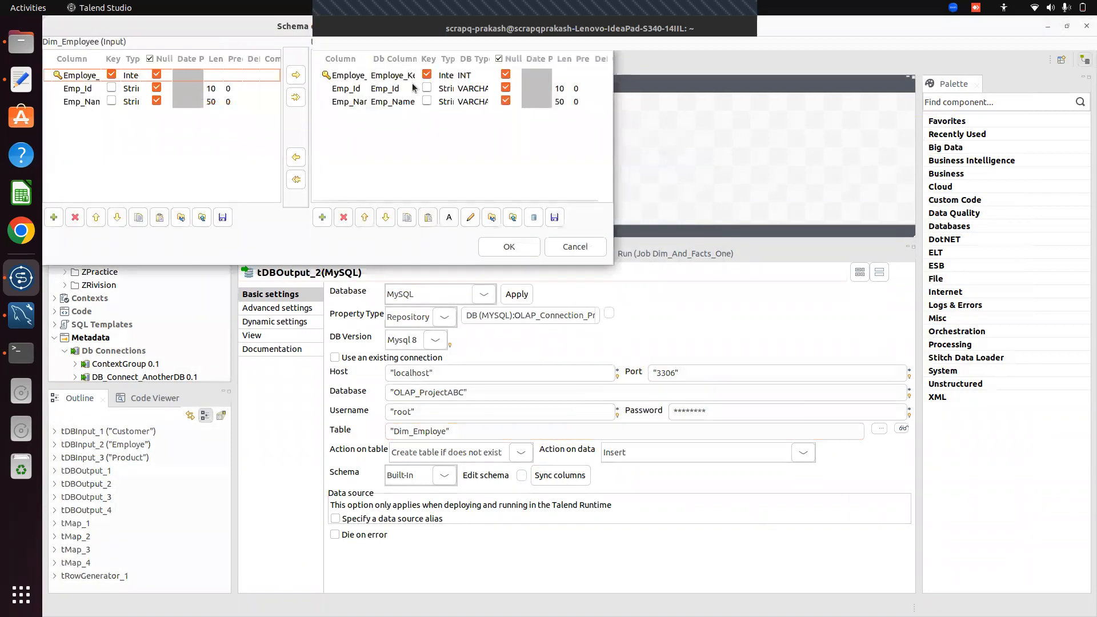
left_click(569, 246)
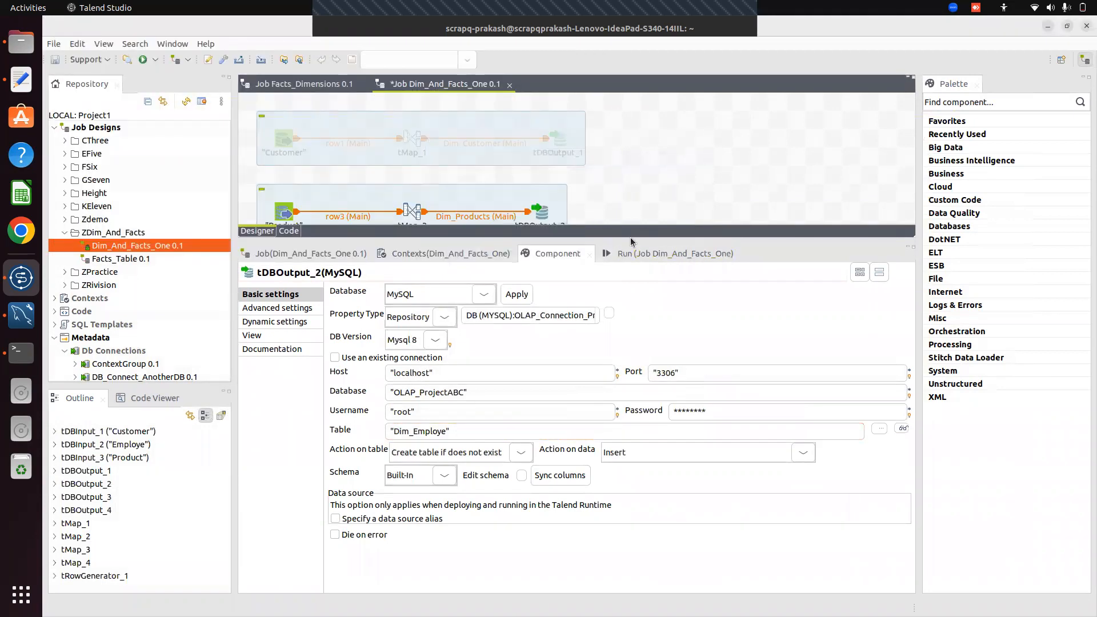
left_click_drag(629, 238, 680, 470)
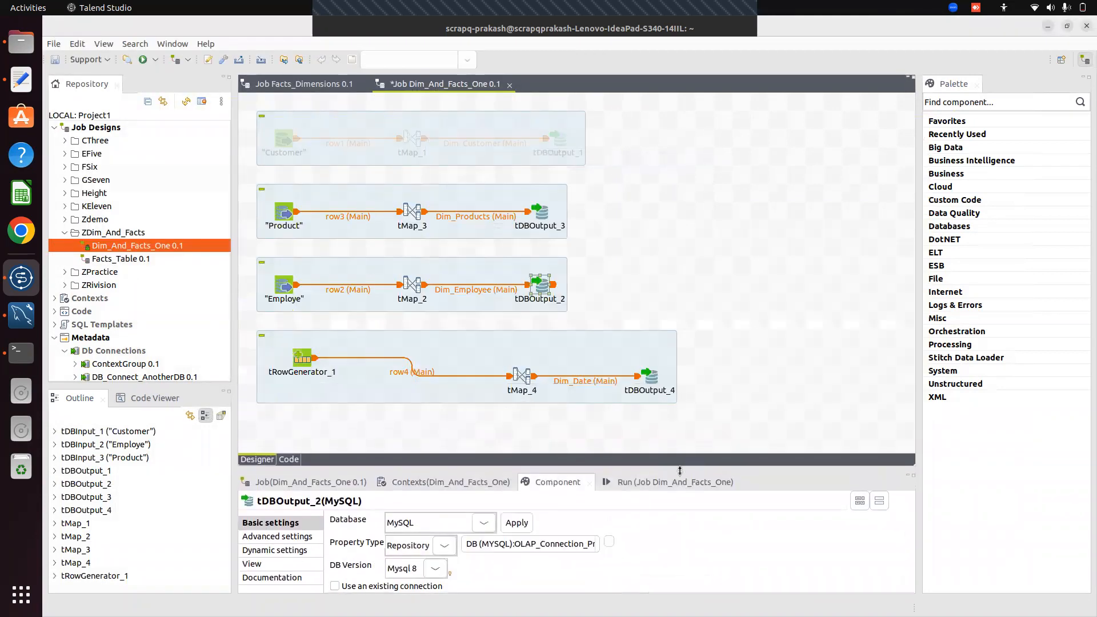
Switch the Dim_Date output tDBOutput_4 to OLAP_Connection_ProjectABC (MySQL 8) and confirm its schema
left_click(652, 378)
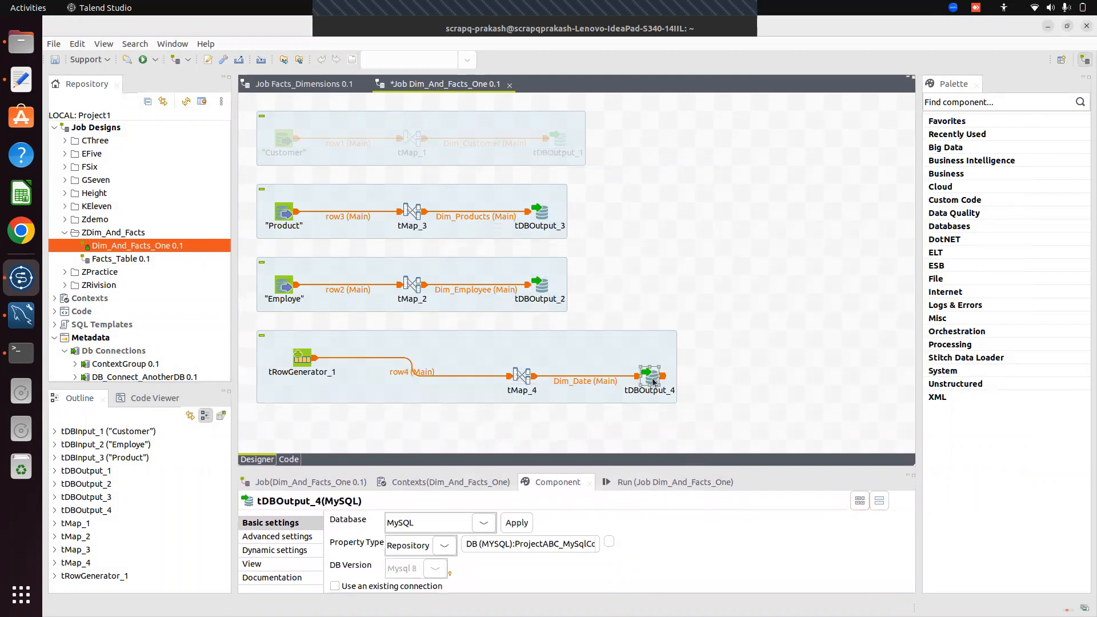
left_click_drag(684, 469, 677, 284)
left_click(609, 365)
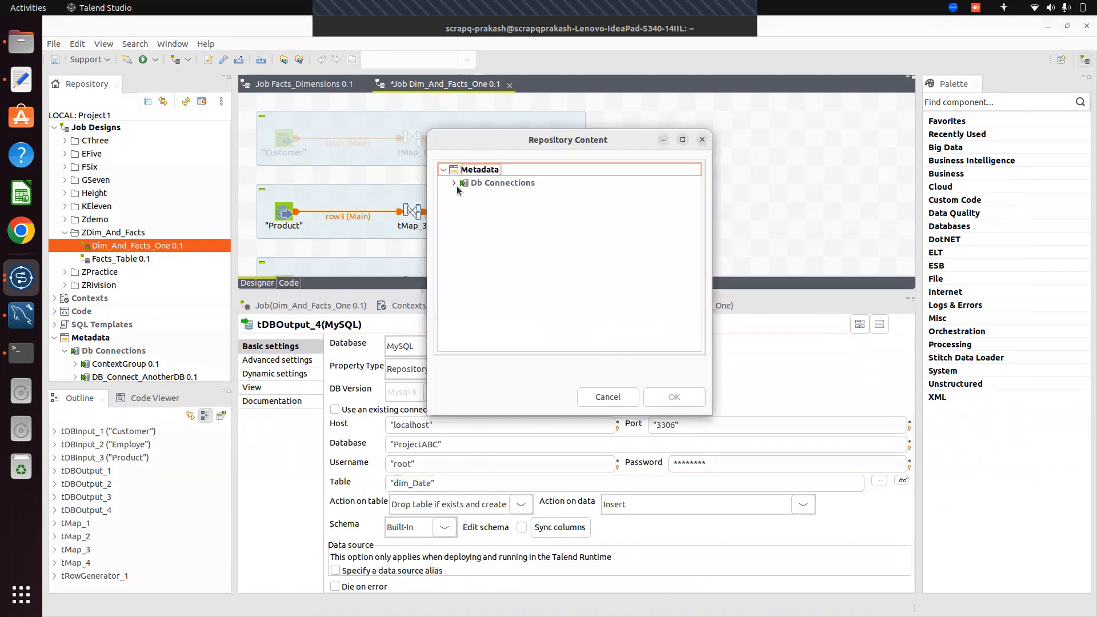
left_click(456, 183)
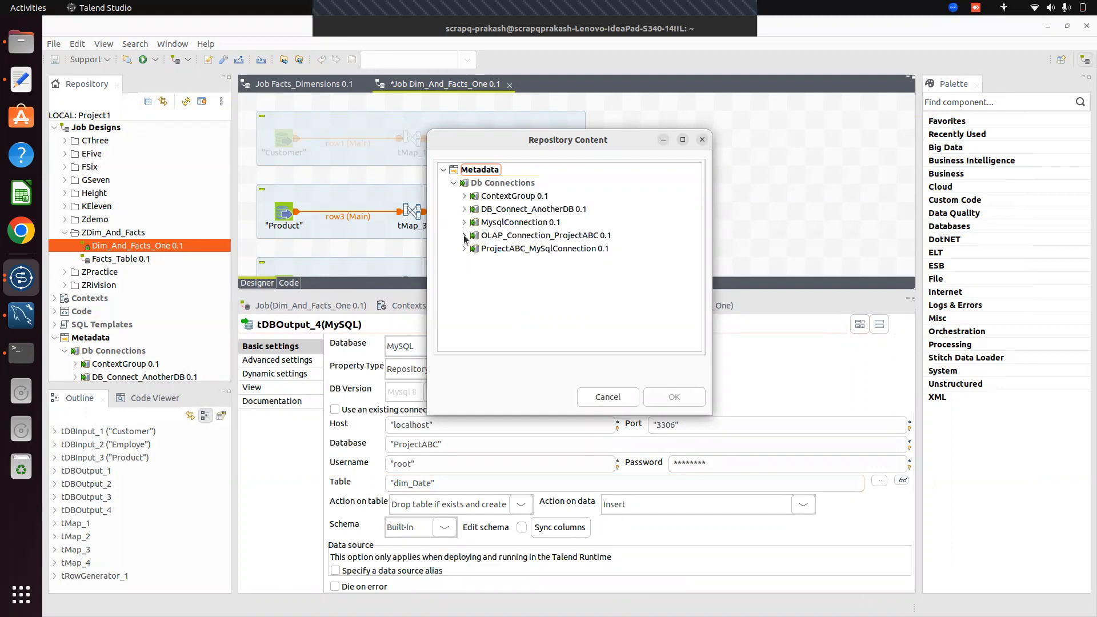
left_click(514, 238)
left_click(674, 396)
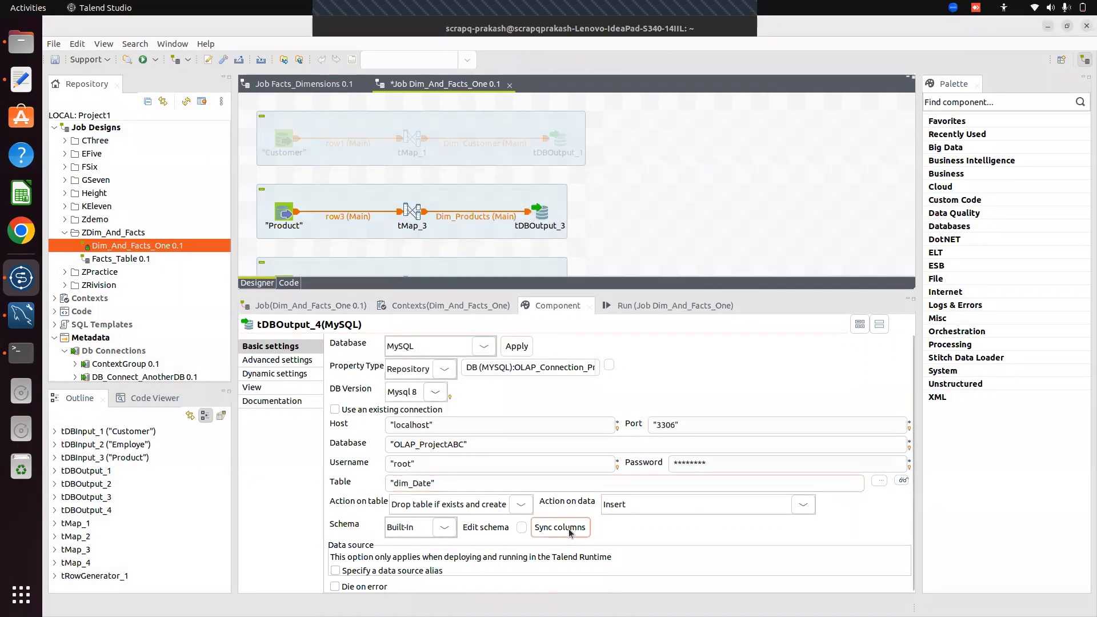
left_click(523, 528)
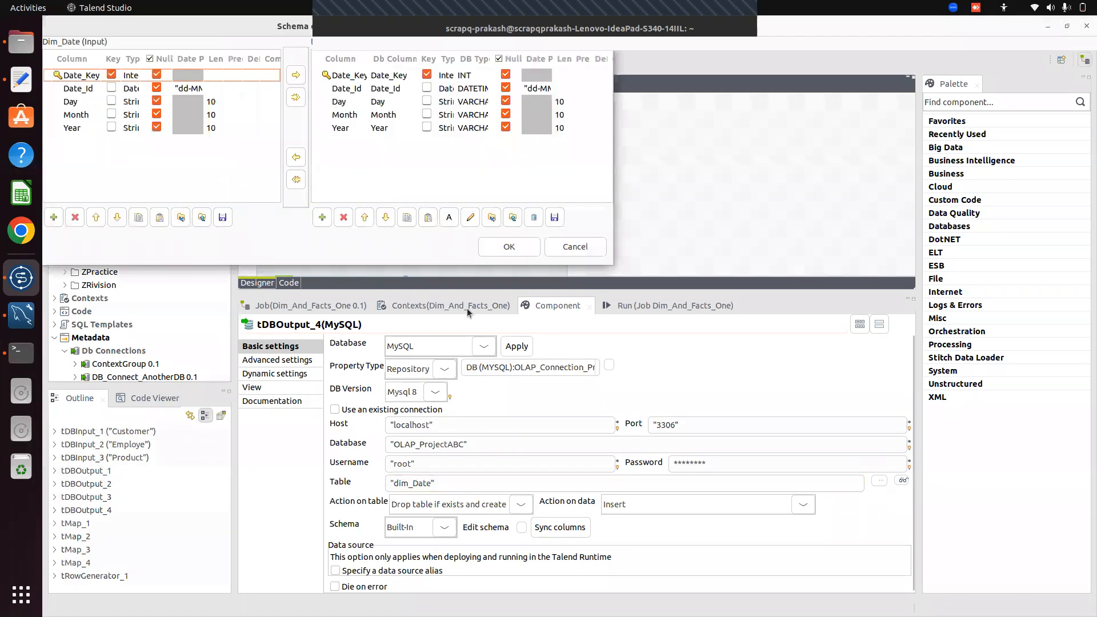
left_click(508, 246)
left_click_drag(652, 292, 748, 522)
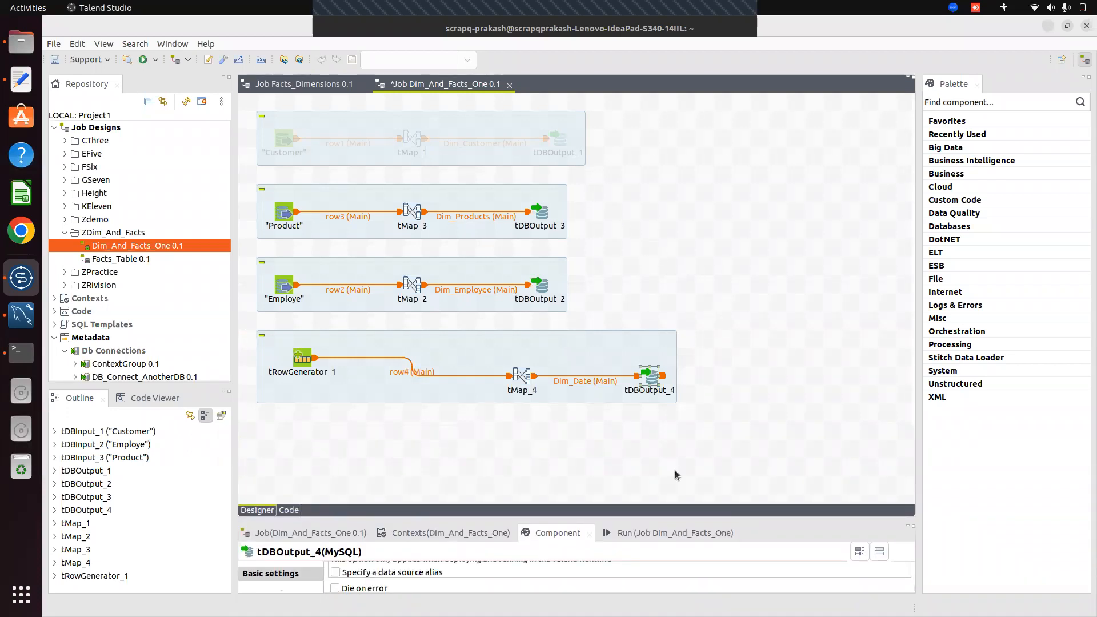
left_click_drag(649, 517, 650, 471)
left_click_drag(621, 292, 675, 494)
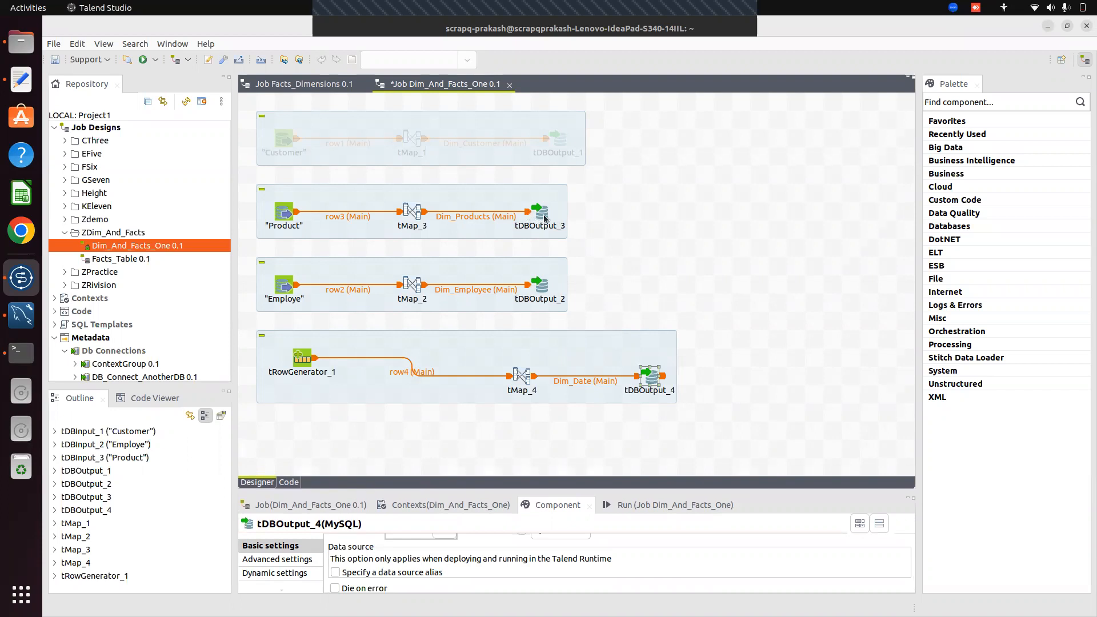
double_click(410, 210)
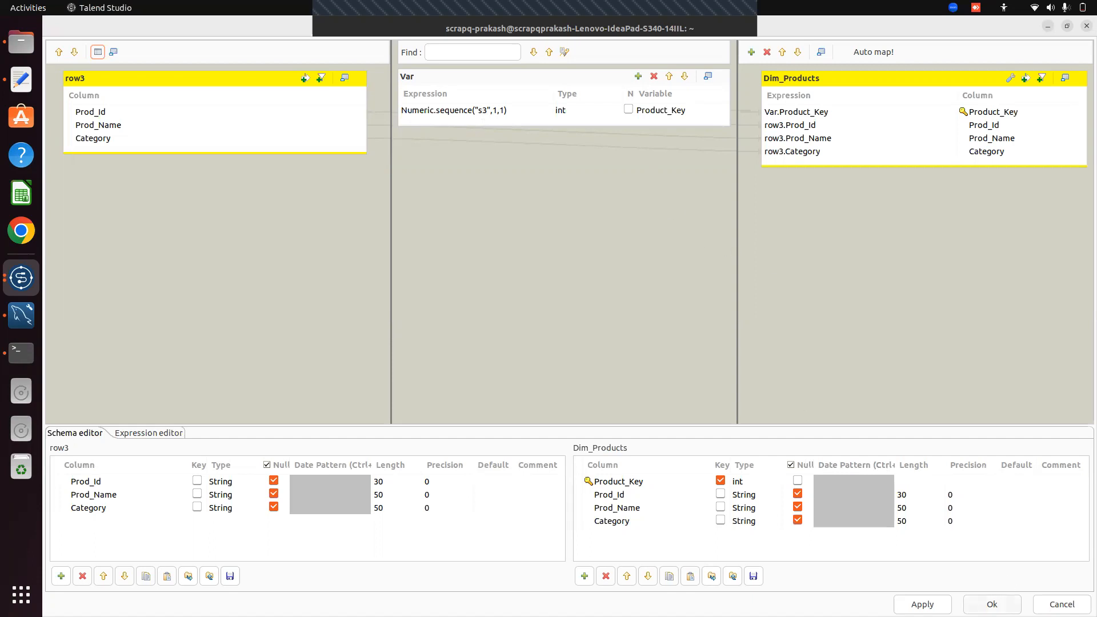
left_click(992, 604)
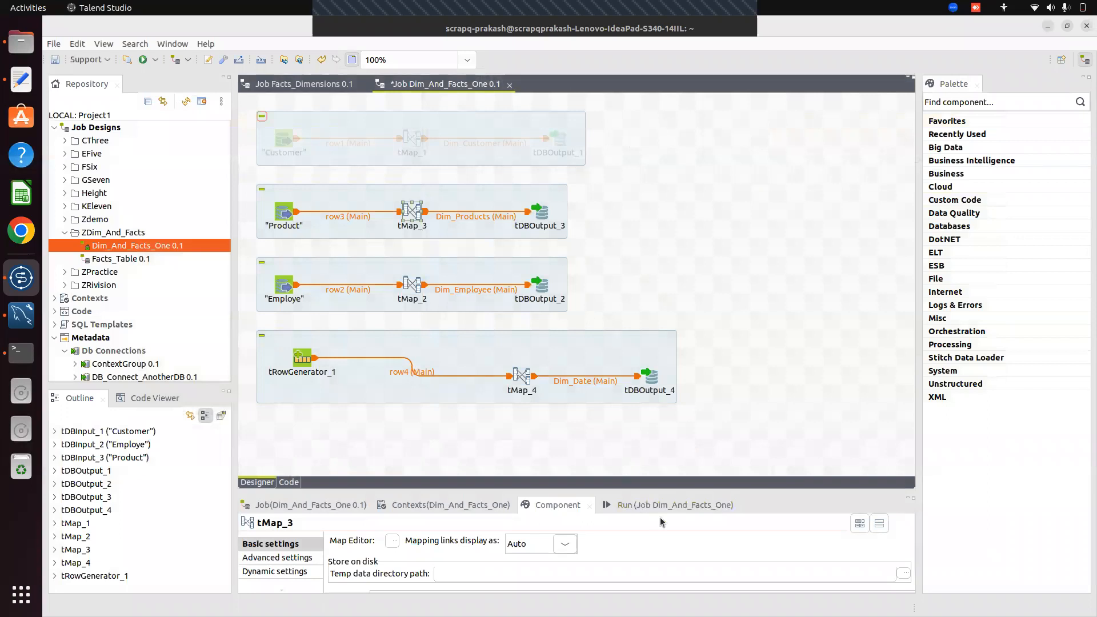
Run Dim_And_Facts_One, loading 8 product, 8 employee and 700 date rows with exit code 0
left_click_drag(635, 490, 636, 458)
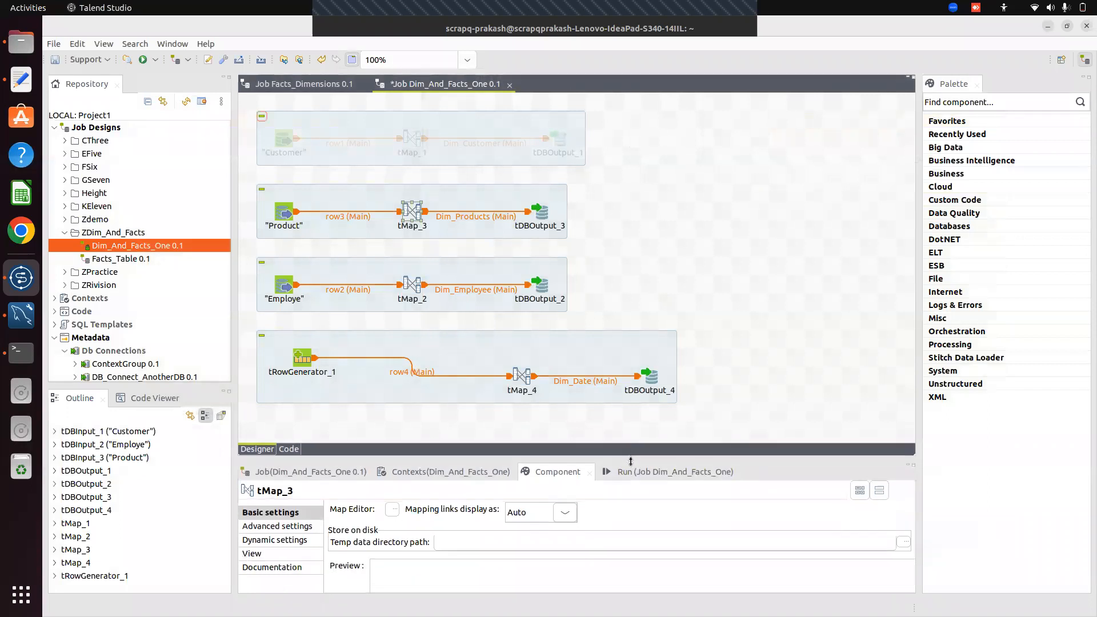
left_click(644, 476)
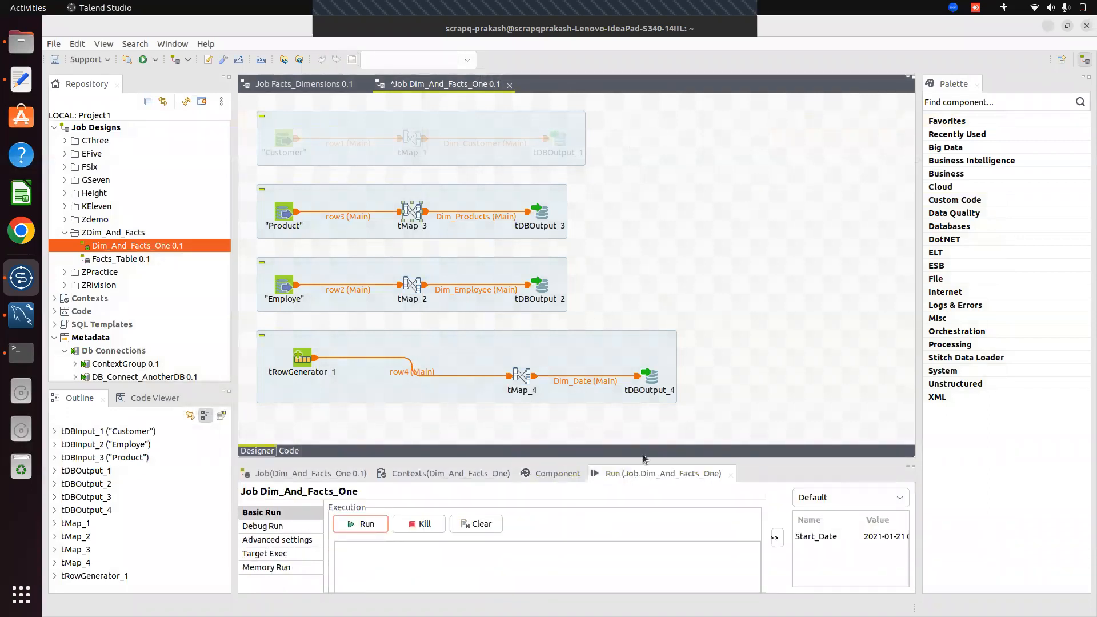
left_click_drag(631, 461, 624, 413)
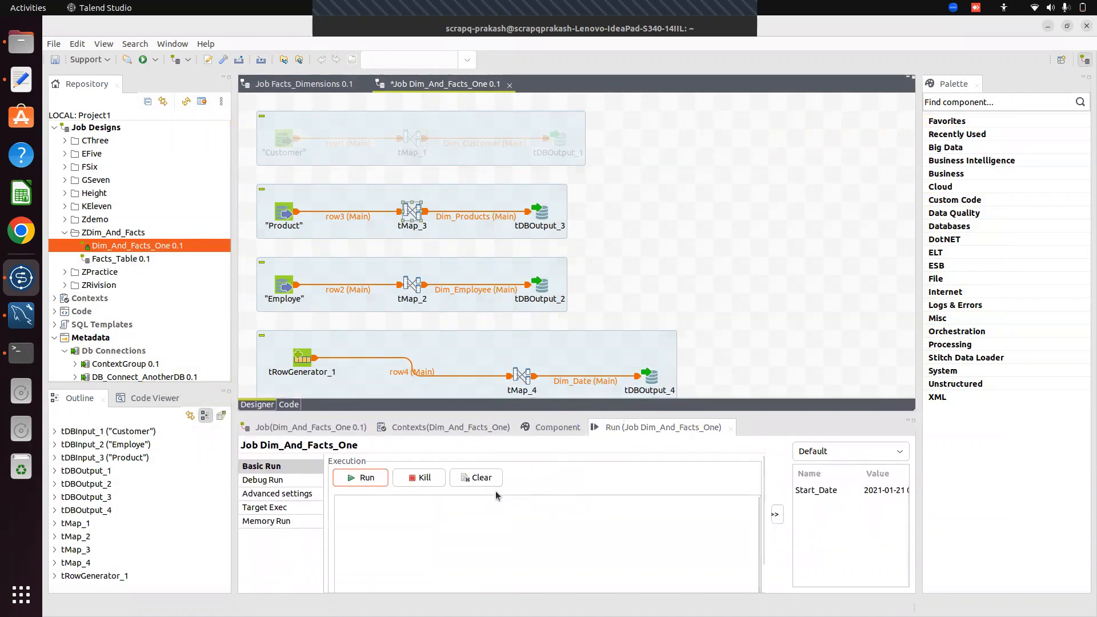
left_click(362, 479)
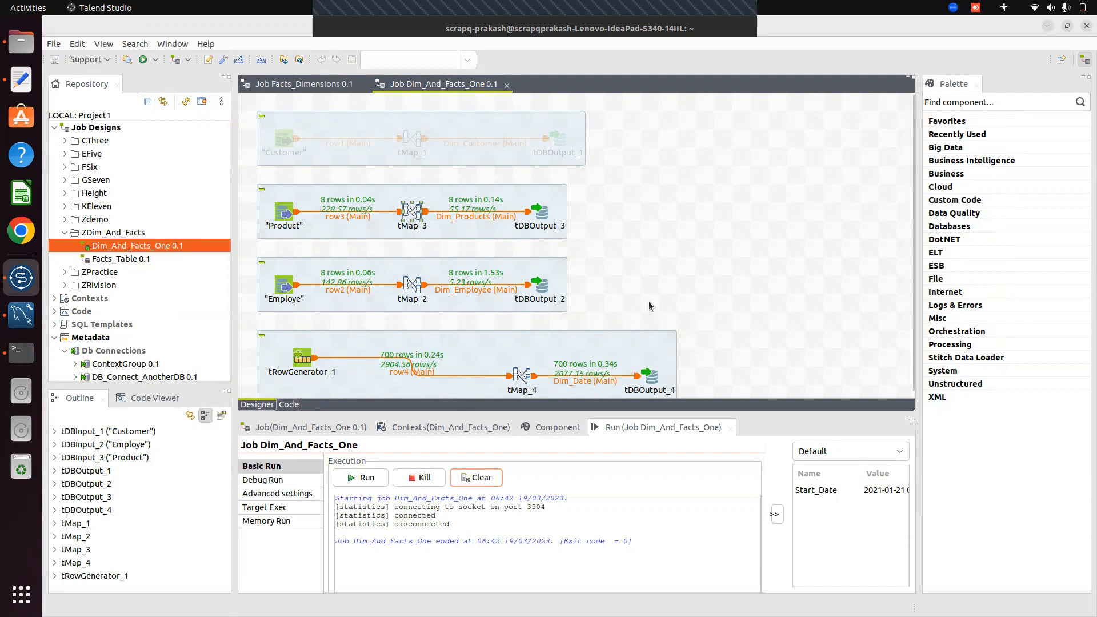
left_click(680, 295)
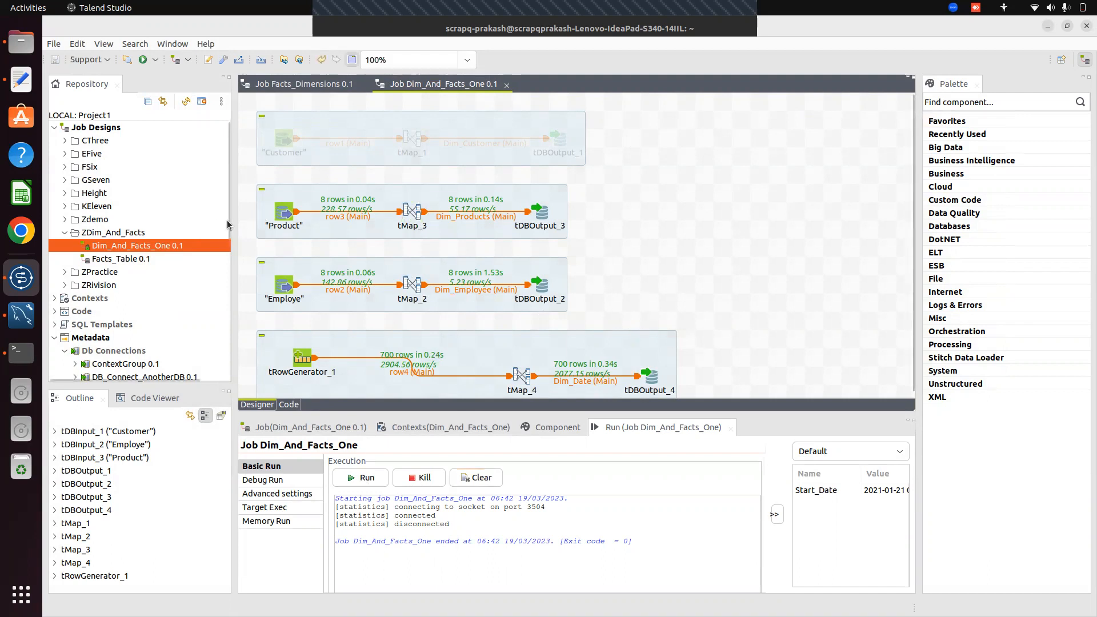
mouse_move(227, 239)
left_mouse_down()
mouse_move(229, 317)
mouse_move(236, 236)
left_mouse_up()
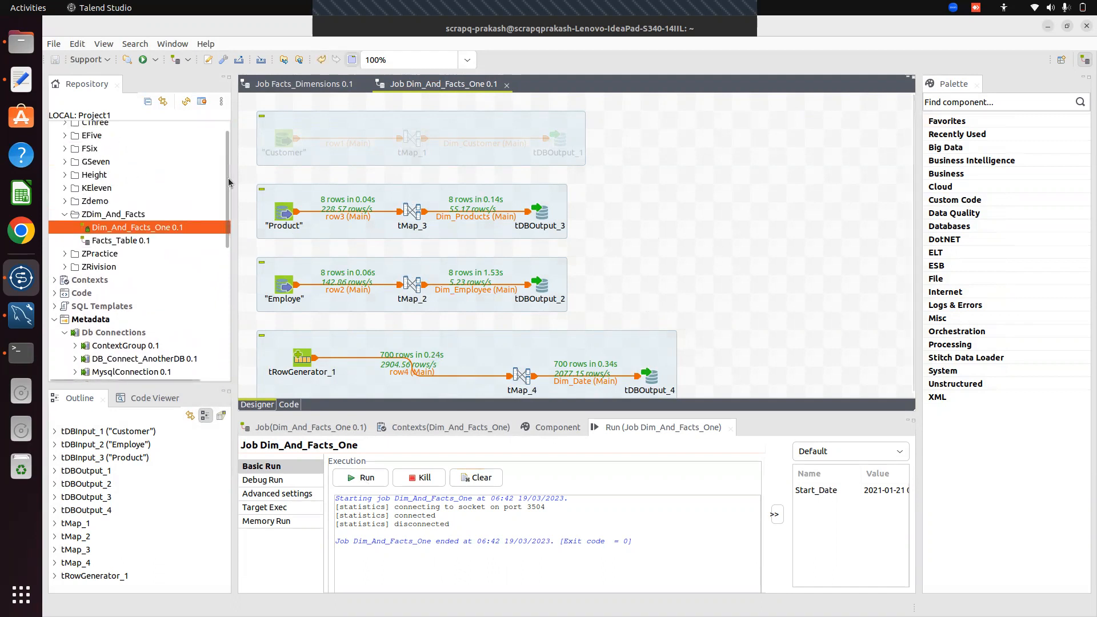
left_click_drag(228, 177, 222, 157)
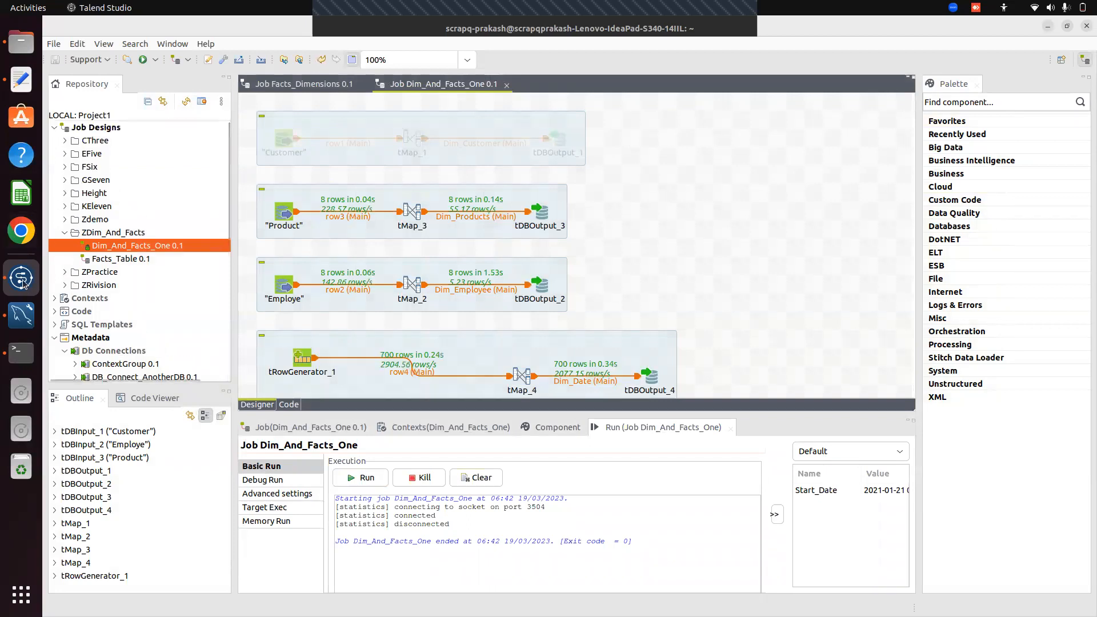
In MySQL Workbench, refresh the schemas and expand OLAP_ProjectABC's Tables to show the four dimension tables
left_click(24, 318)
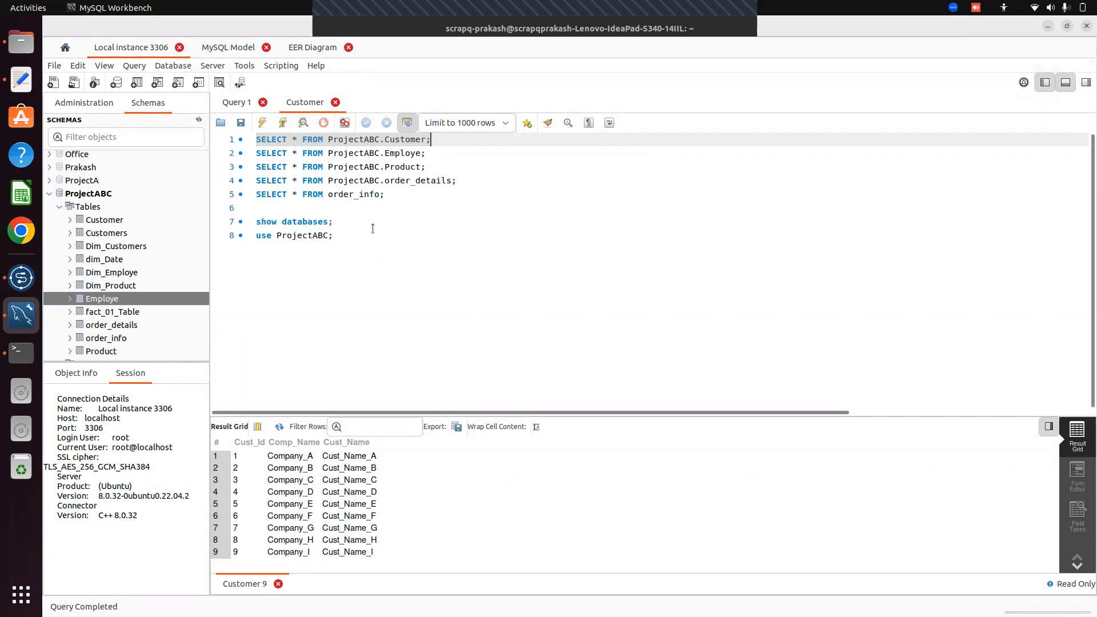
left_click(400, 194)
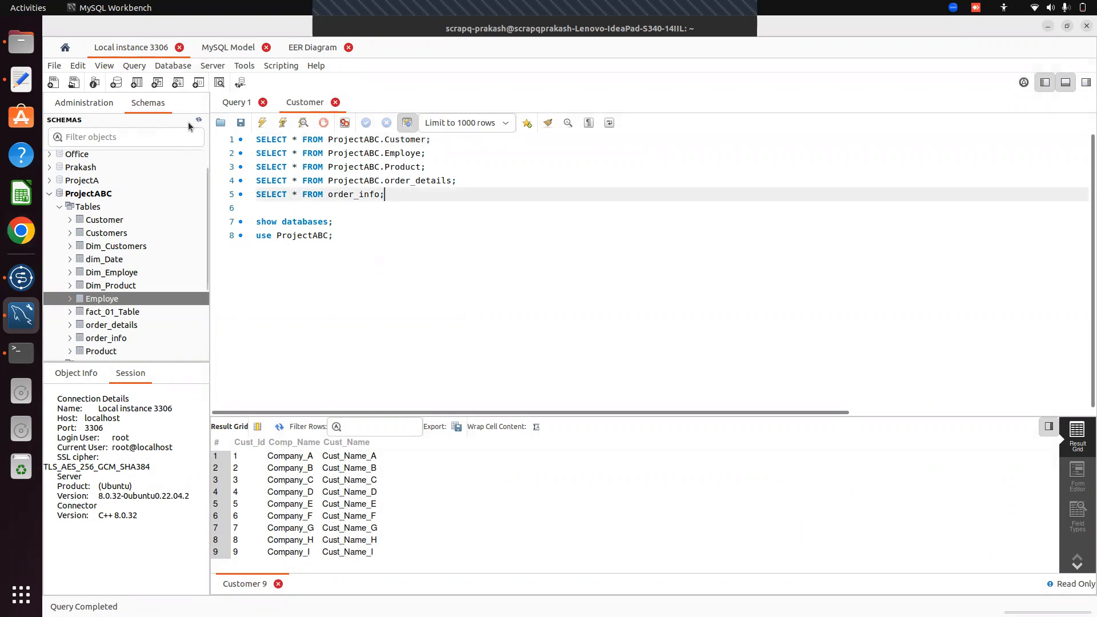
left_click(198, 120)
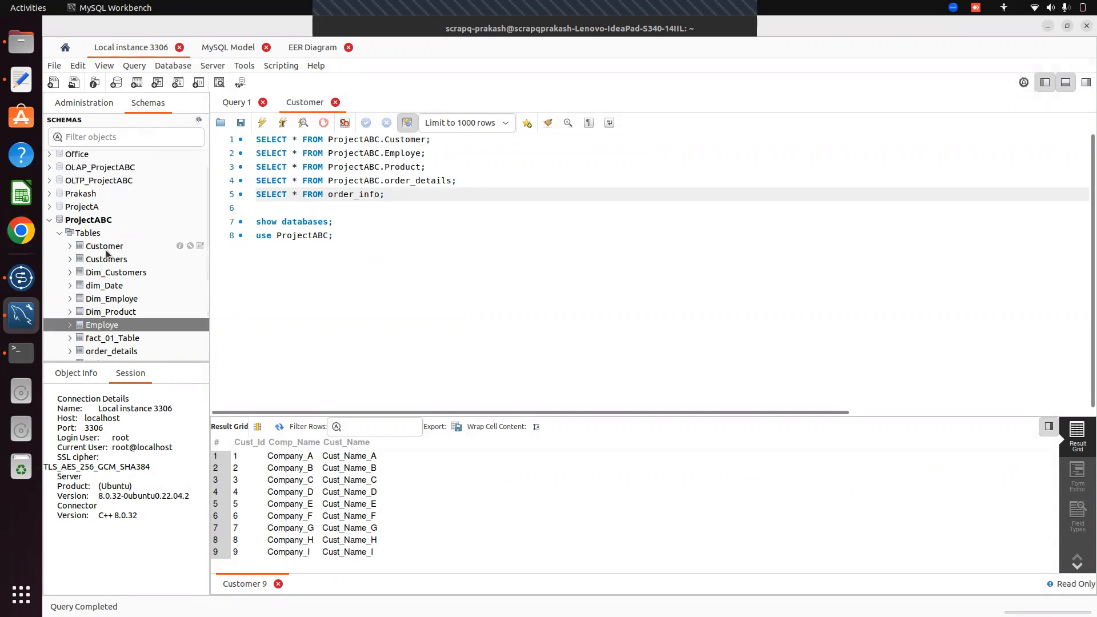
left_click(50, 221)
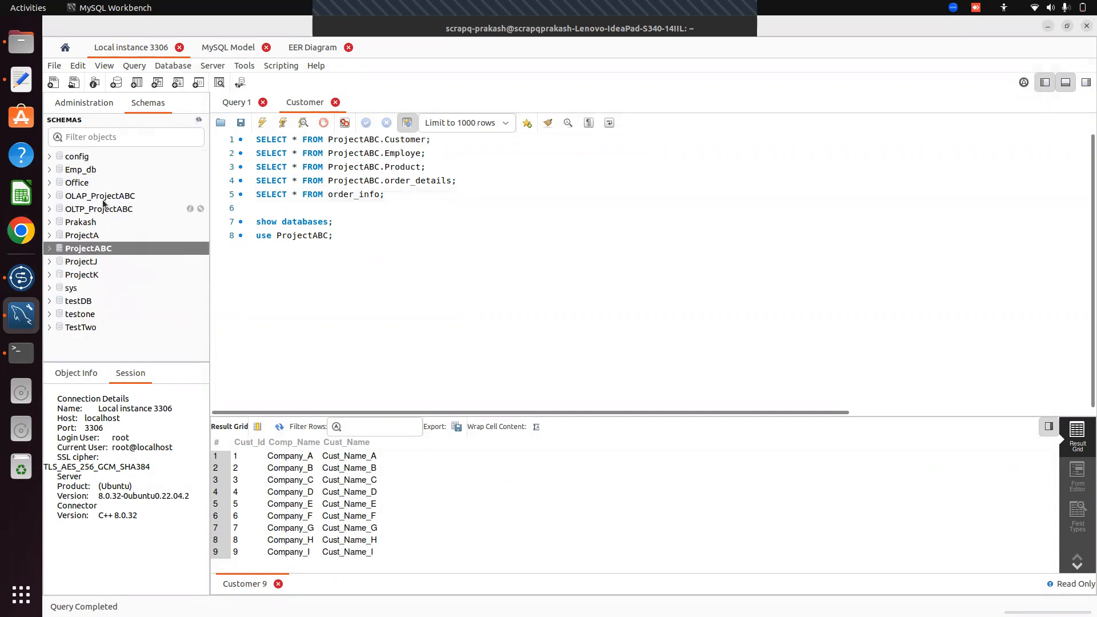
left_click(51, 196)
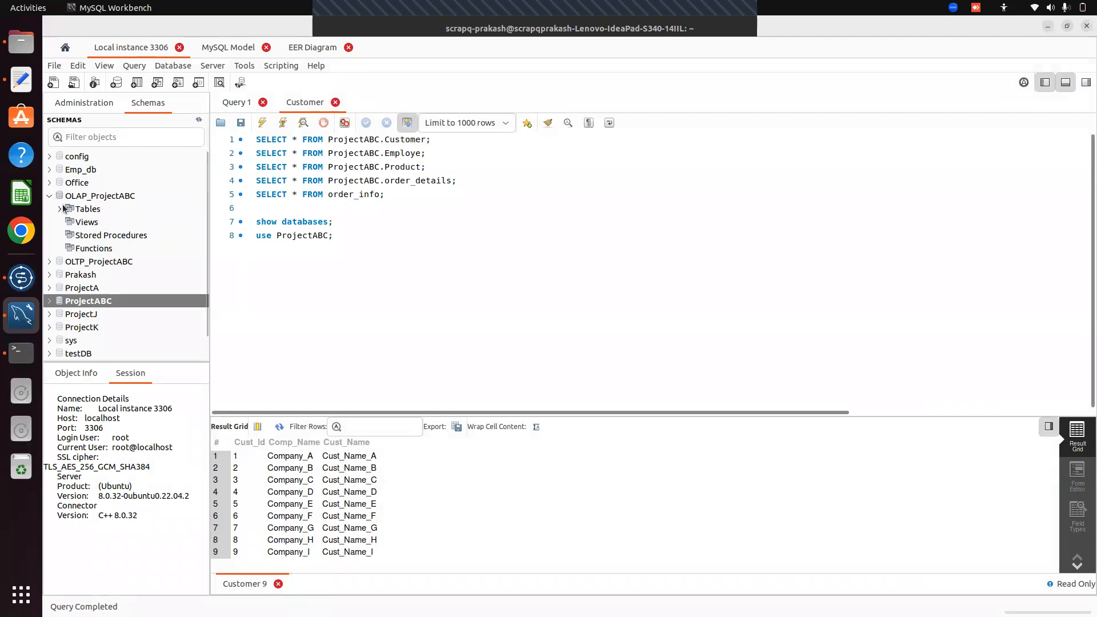
left_click(59, 209)
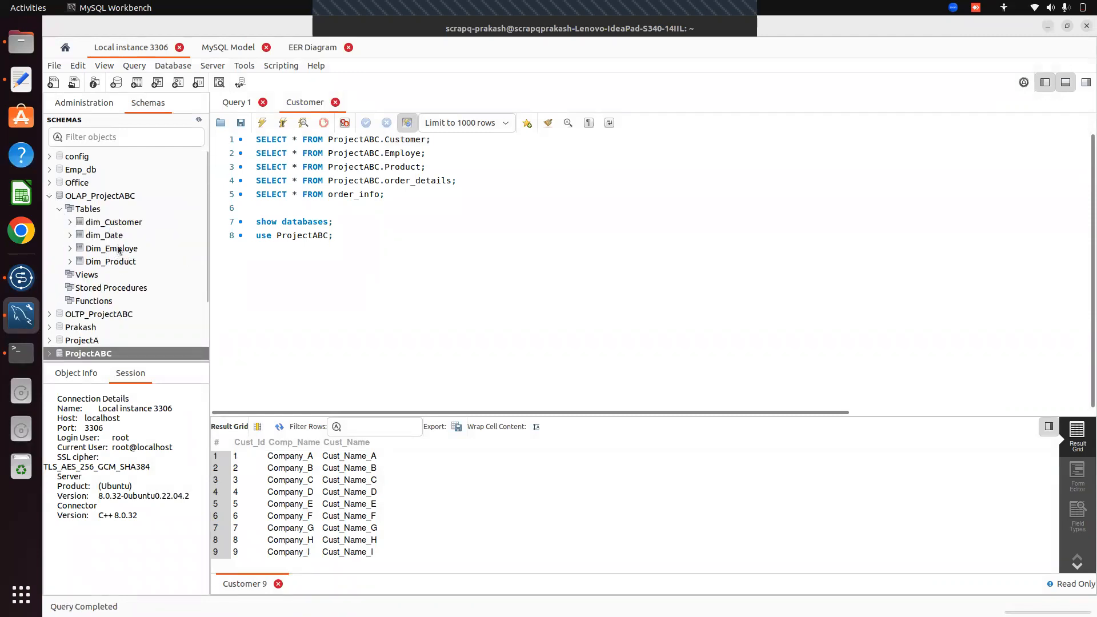
Write and execute select * from OLAP_ProjectABC.Dim_Employe; on line 9, returning 8 employee rows
left_click(340, 237)
key("Return")
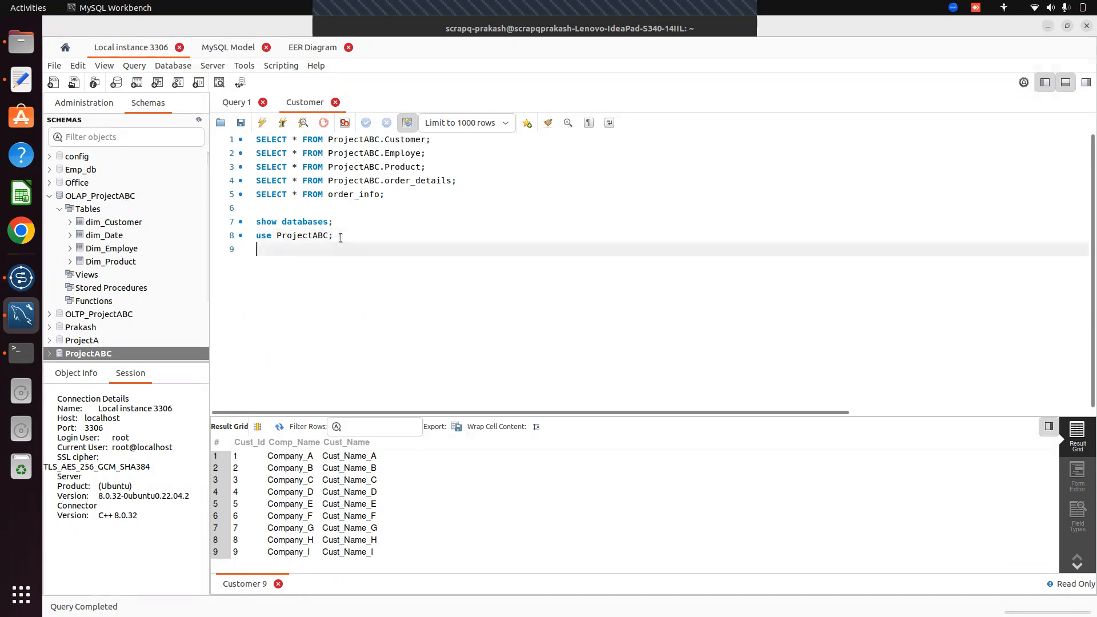
type("use Pro")
key("BackSpace")
key("BackSpace")
key("BackSpace")
key("BackSpace")
key("BackSpace")
key("BackSpace")
key("BackSpace")
type("se")
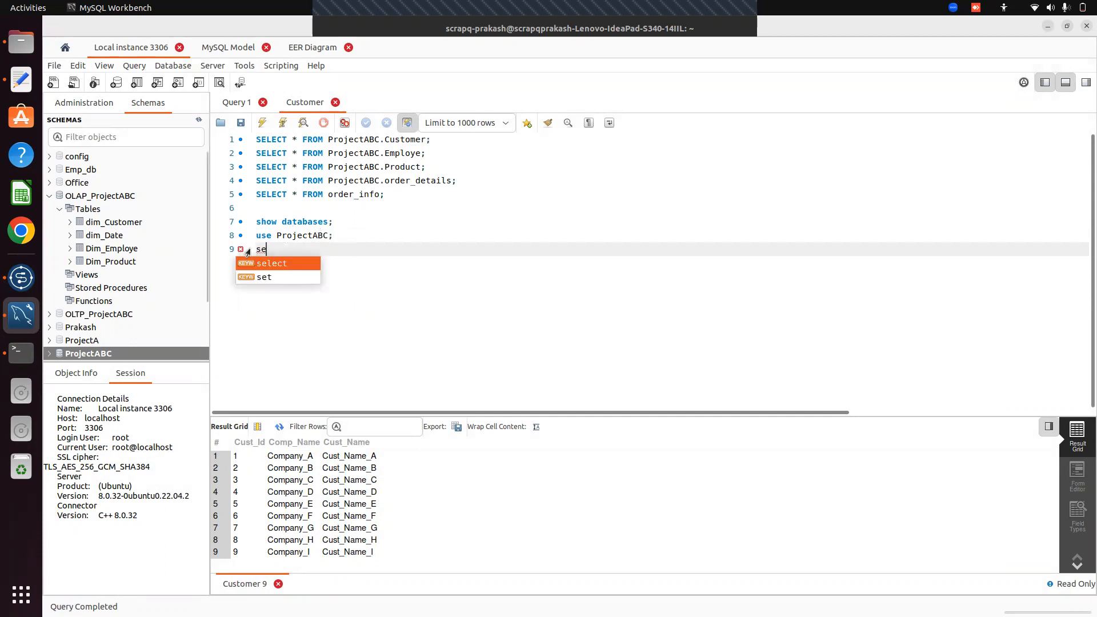
key("BackSpace")
key("BackSpace")
type("select * from")
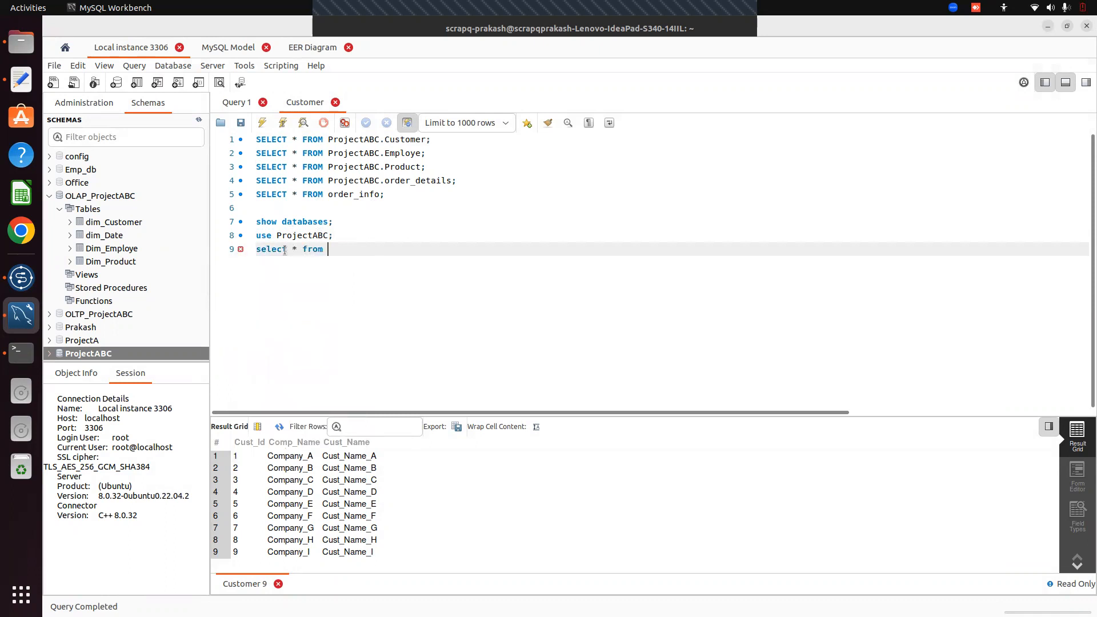
type(" OLAP")
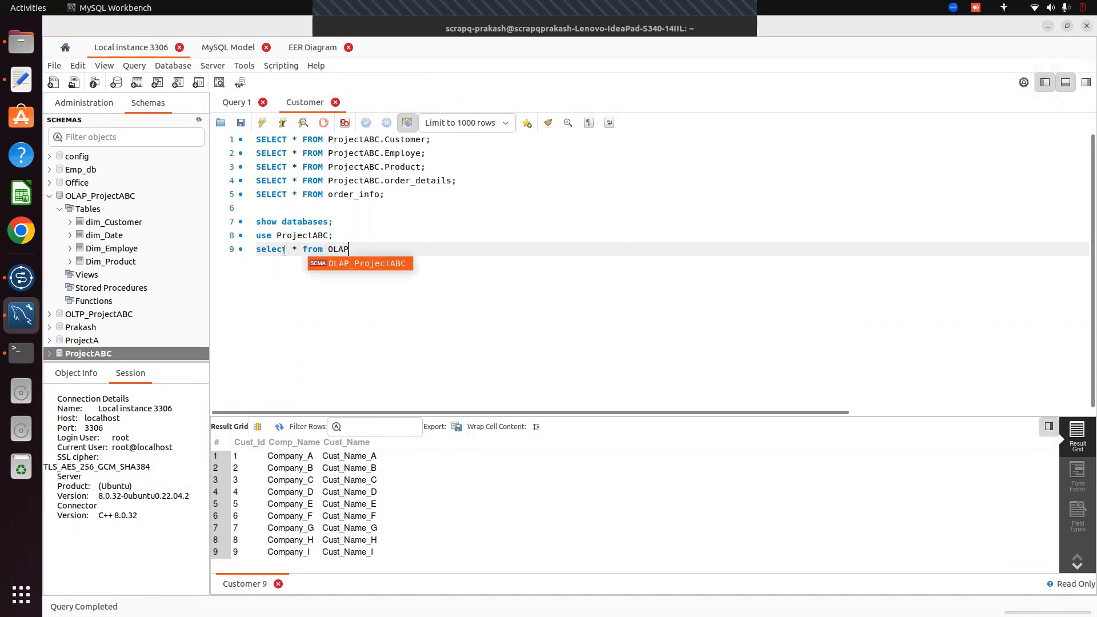
type("_ProjectABC.")
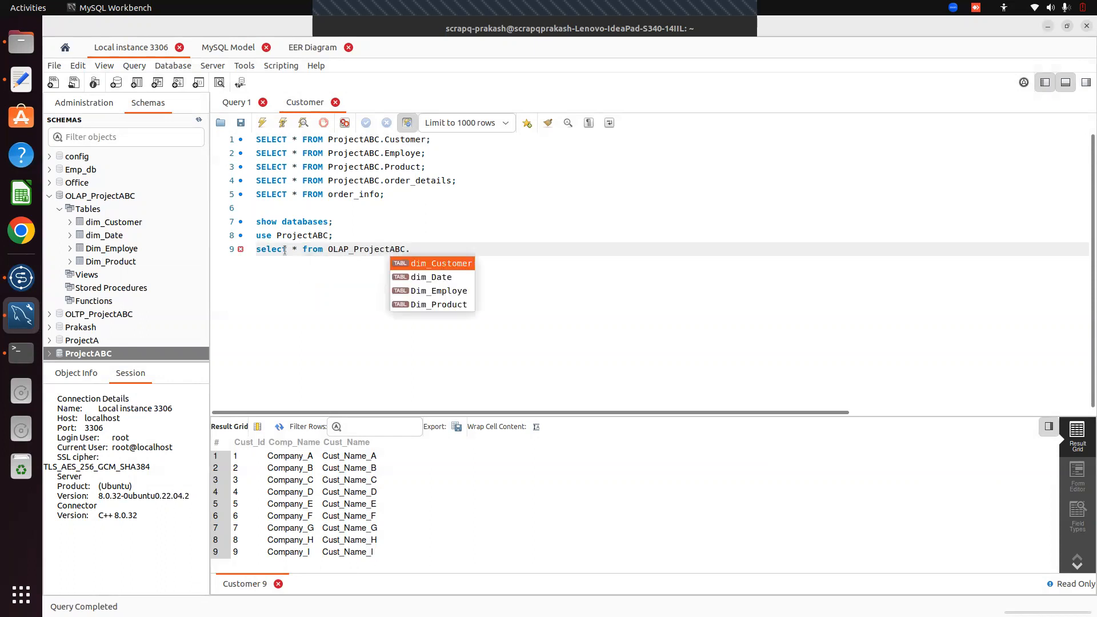
type("dim")
key("BackSpace")
key("BackSpace")
type("=")
key("BackSpace")
key("BackSpace")
type("Dim")
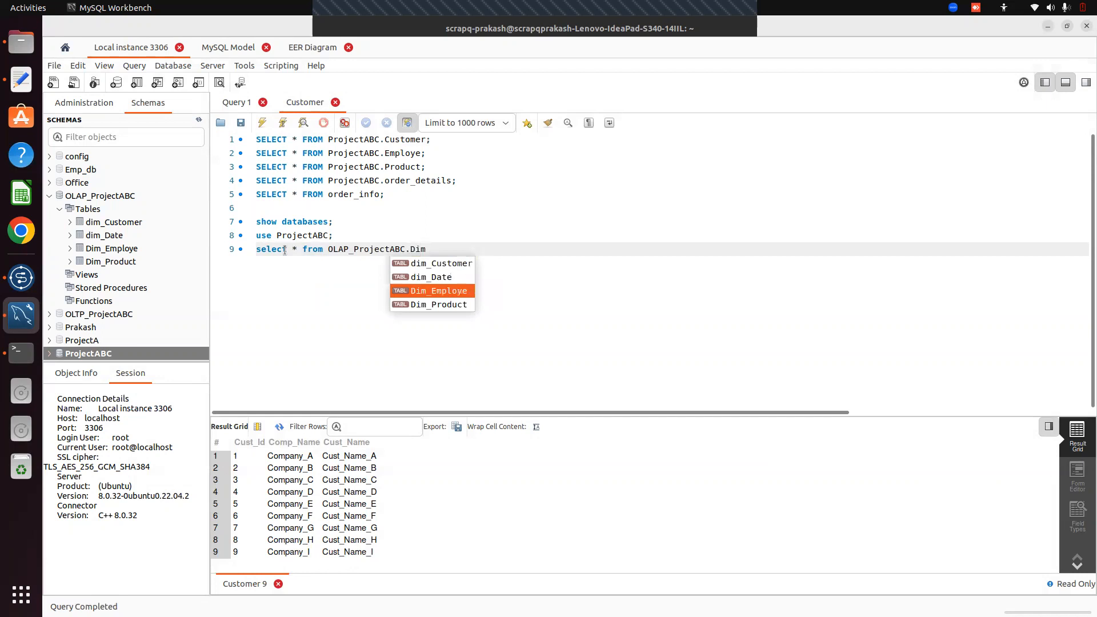
key("Return")
type(";")
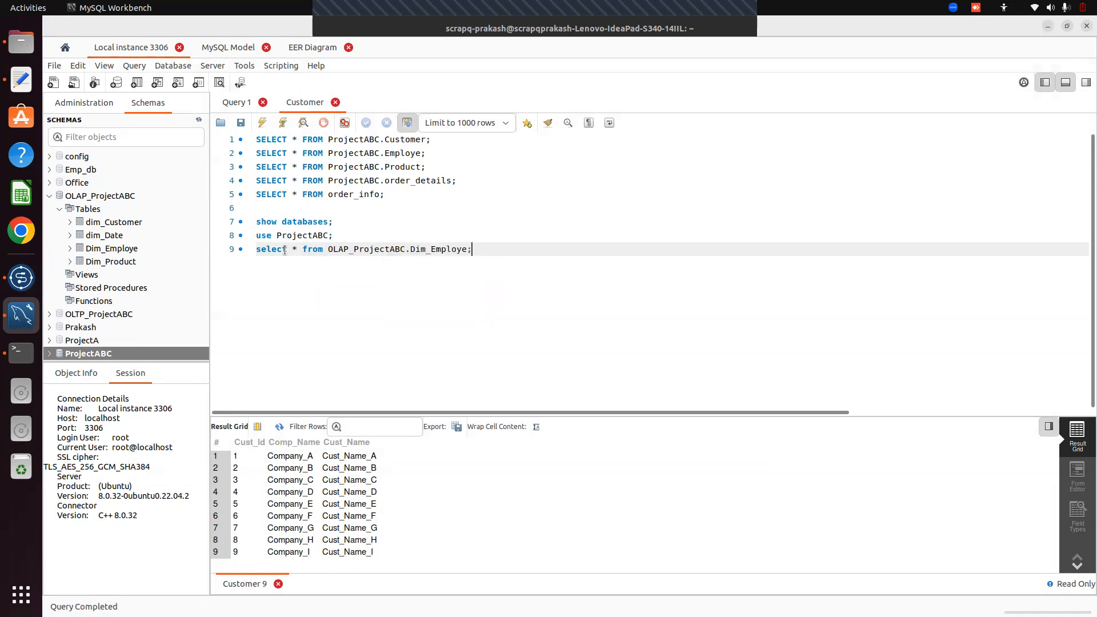
key("shift+Left")
key("shift+Left")
key("shift+Left")
key("shift+Left")
key("shift+Left")
key("shift+Left")
key("shift+Left")
key("shift+Left")
key("shift+Left")
key("shift+Left")
key("shift+Left")
key("shift+Left")
key("shift+Left")
key("shift+Left")
key("shift+Left")
key("shift+Left")
key("shift+Left")
key("shift+Left")
key("shift+Left")
key("shift+Left")
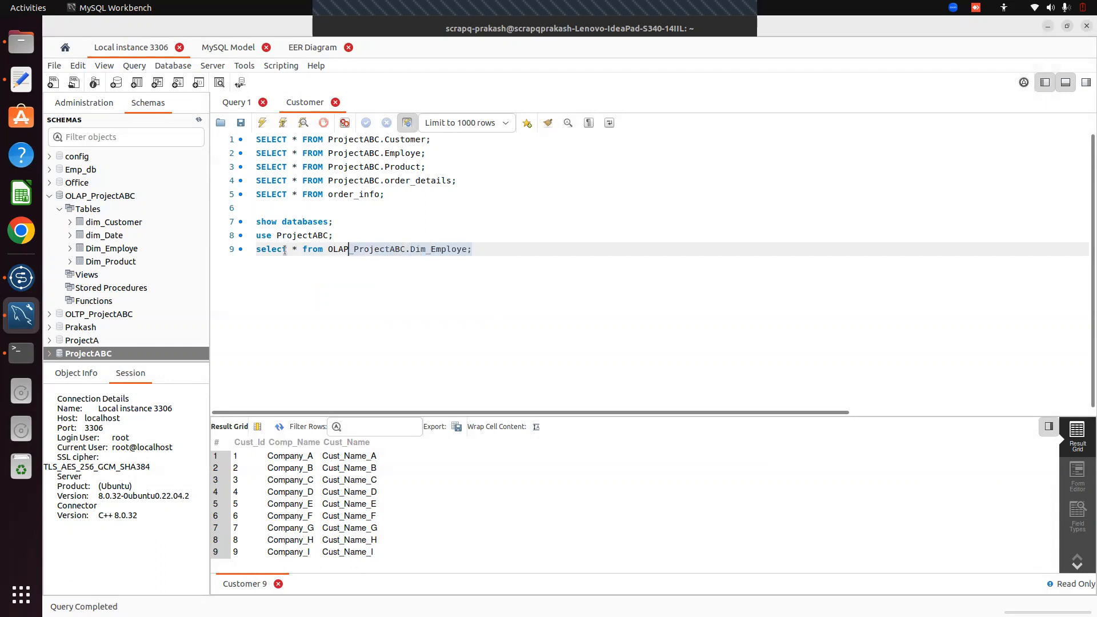
key("shift+Left")
key("shift+Left")
key("shift+Left")
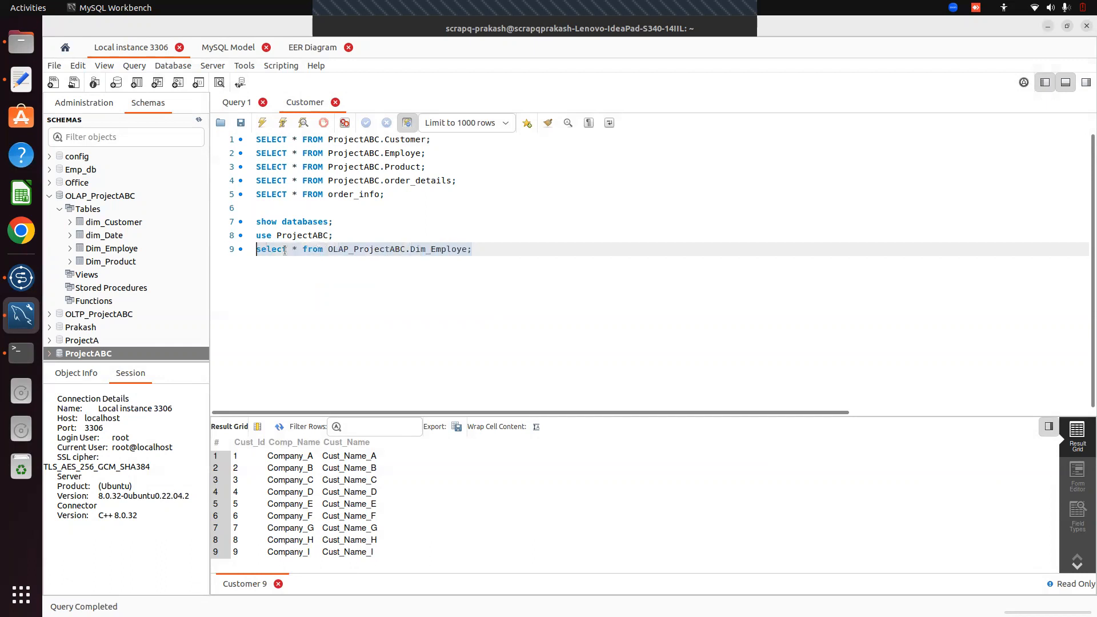
left_click(262, 123)
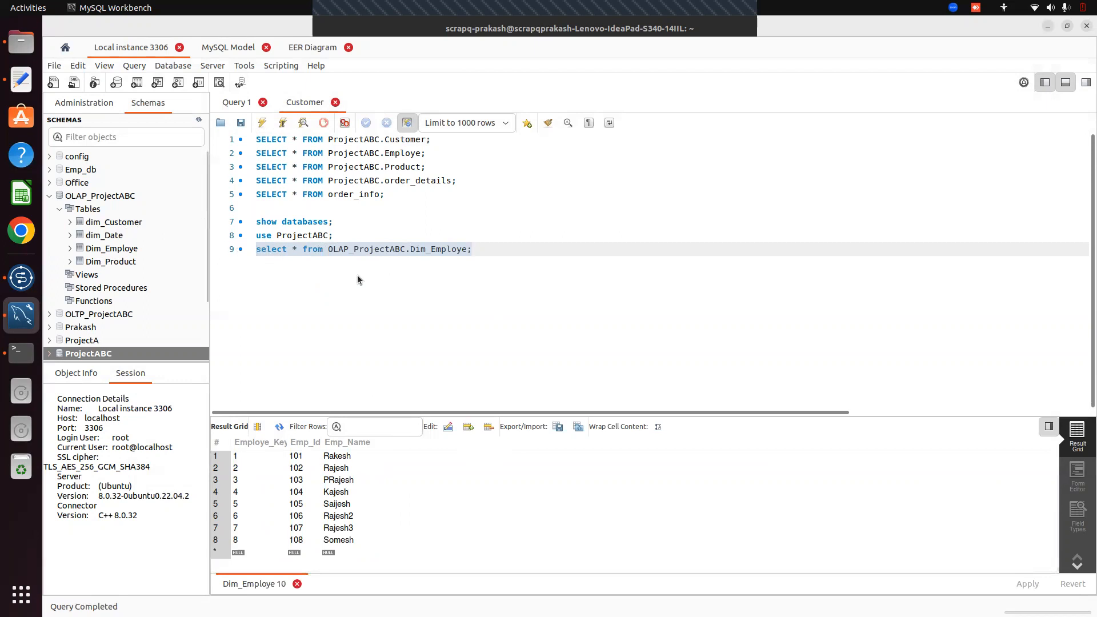
Add select queries for Dim_Customer, dim_Date and Dim_Product below the Dim_Employe query
left_click_drag(260, 249, 436, 259)
key("ctrl+c")
key("Return")
key("ctrl+z")
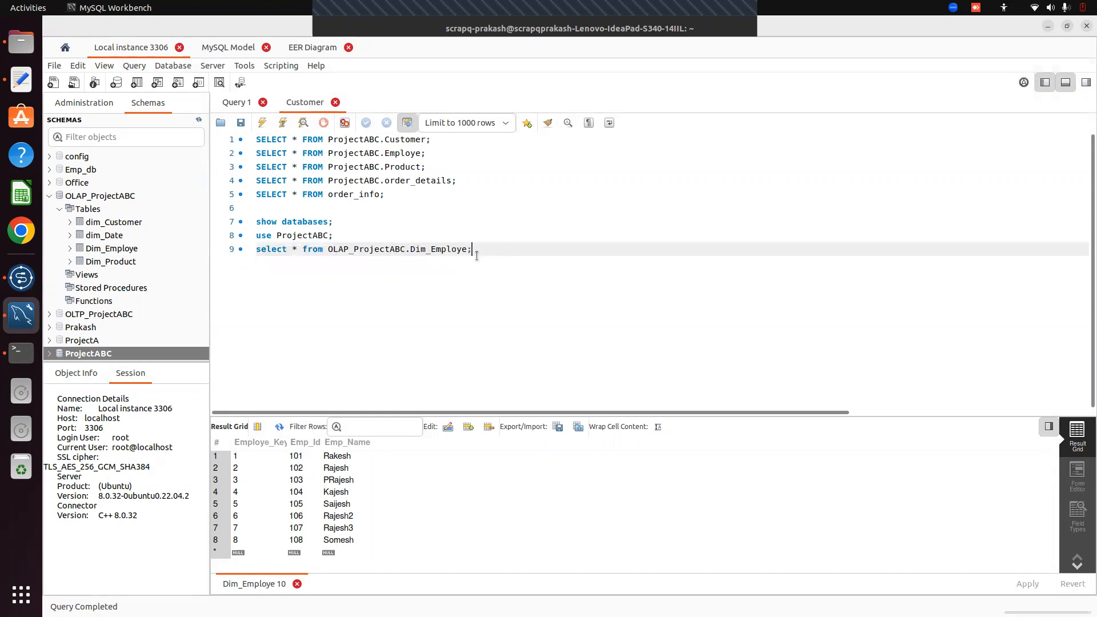
key("Return")
key("ctrl+v")
key("BackSpace")
key("BackSpace")
key("BackSpace")
key("BackSpace")
key("BackSpace")
key("BackSpace")
key("BackSpace")
key("BackSpace")
type("Custome")
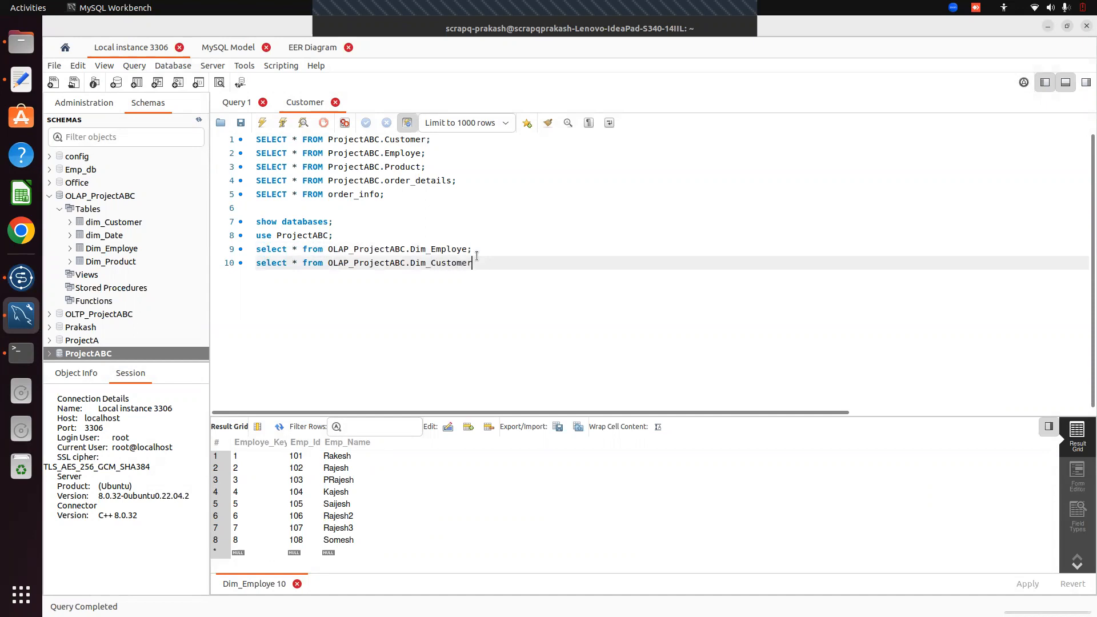
key("Return")
key("ctrl+v")
key("BackSpace")
key("BackSpace")
key("BackSpace")
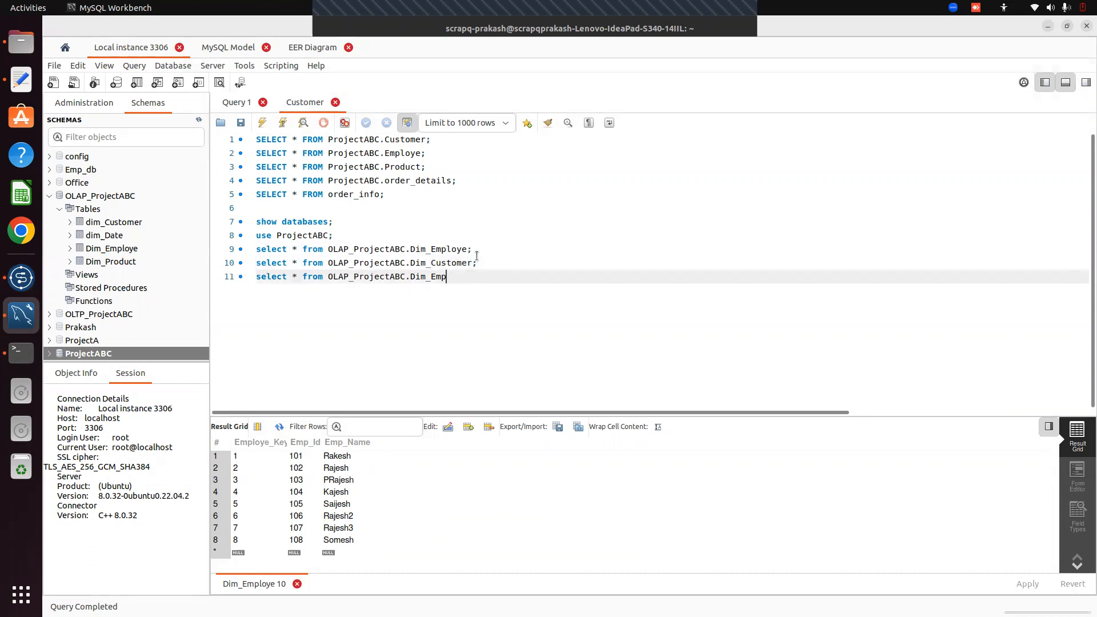
key("BackSpace")
key("BackSpace")
key("BackSpace")
key("BackSpace")
key("BackSpace")
key("BackSpace")
key("BackSpace")
type("dim_Date;")
key("Return")
key("ctrl+v")
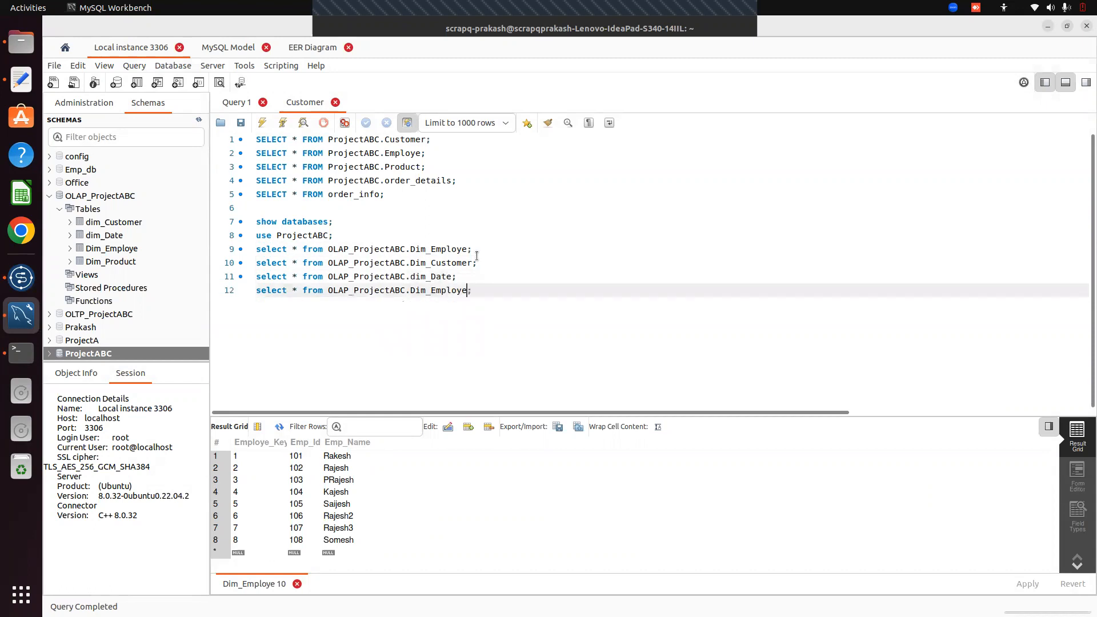
key("BackSpace")
key("BackSpace")
key("BackSpace")
key("BackSpace")
key("BackSpace")
key("BackSpace")
key("BackSpace")
type("product")
key("Escape")
key("BackSpace")
type("P")
key("Right")
key("Right")
key("Right")
key("Right")
key("Up")
Execute the four dimension queries together and enlarge the results grid
left_click(257, 249)
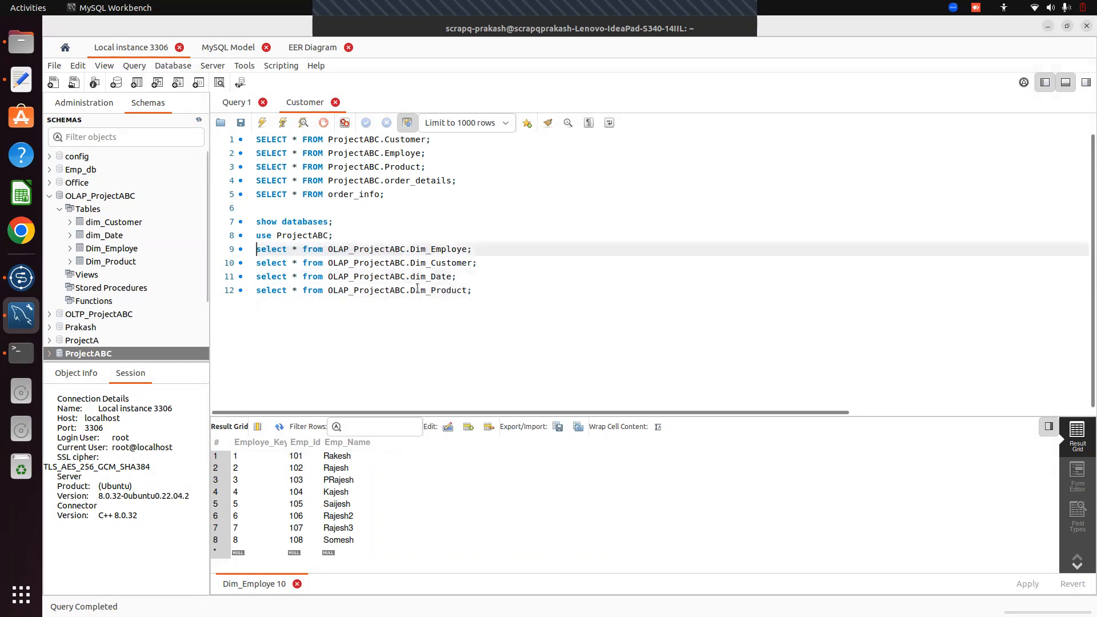
left_click_drag(418, 289, 472, 291)
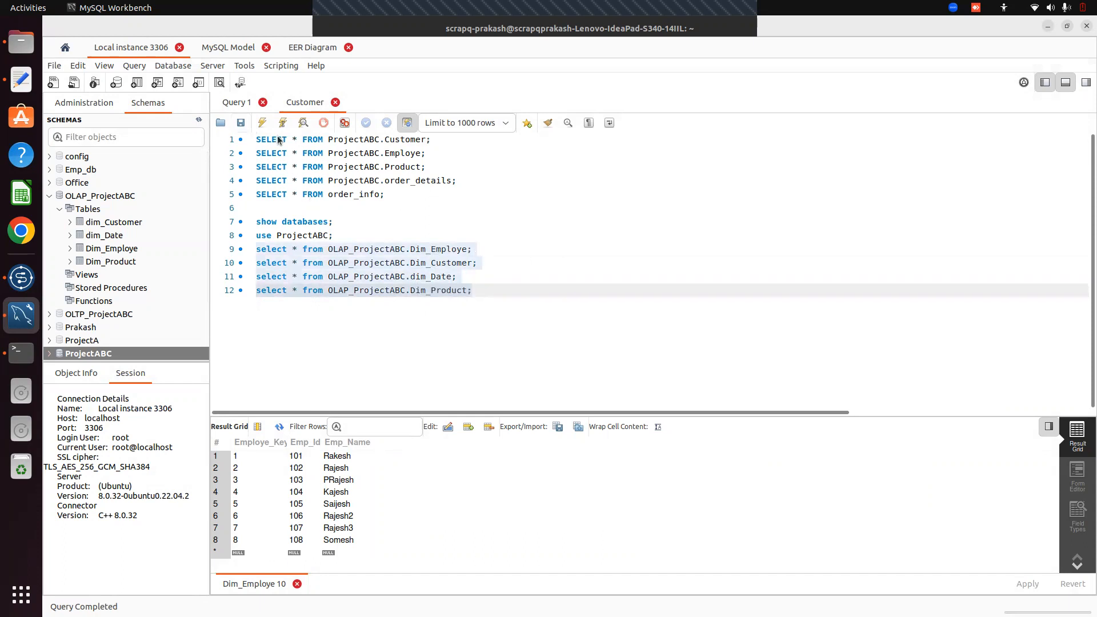
left_click(263, 124)
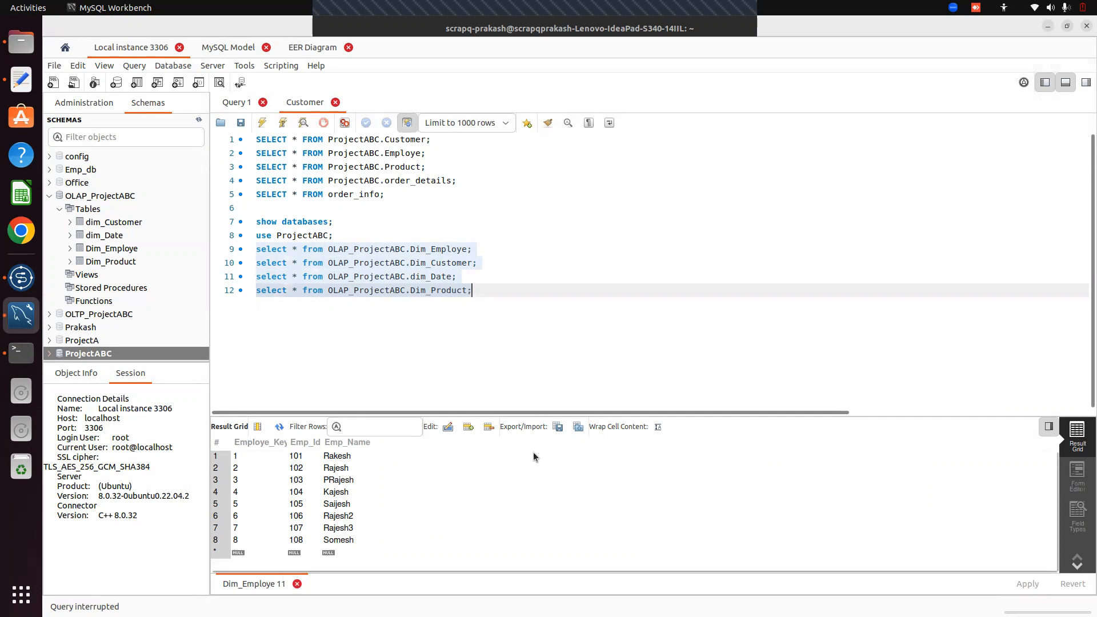
left_click(413, 352)
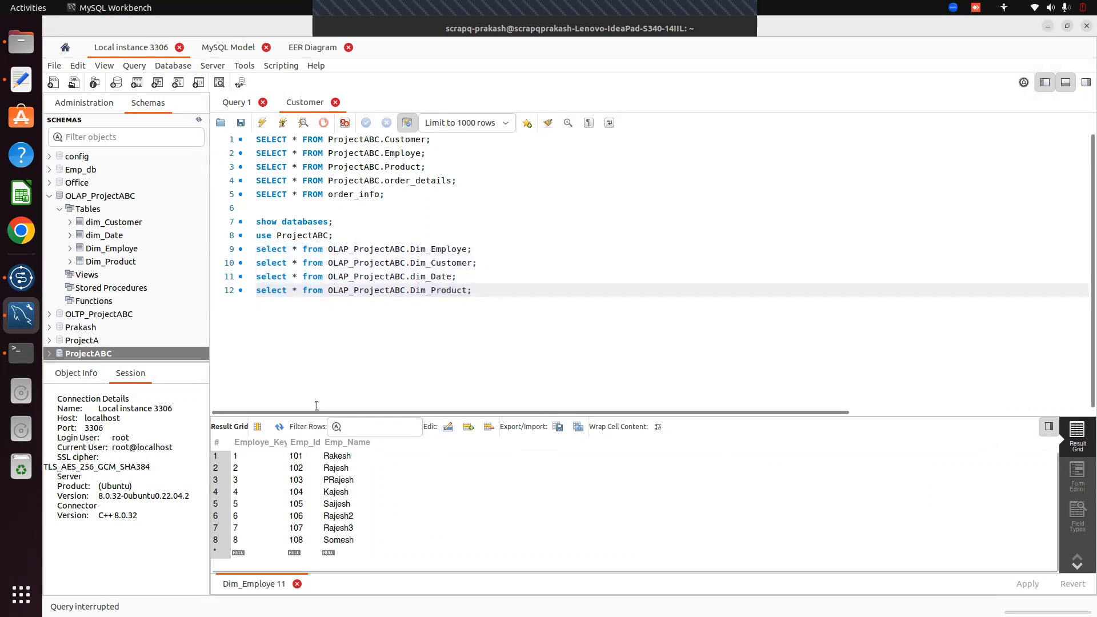
left_click_drag(318, 416, 330, 391)
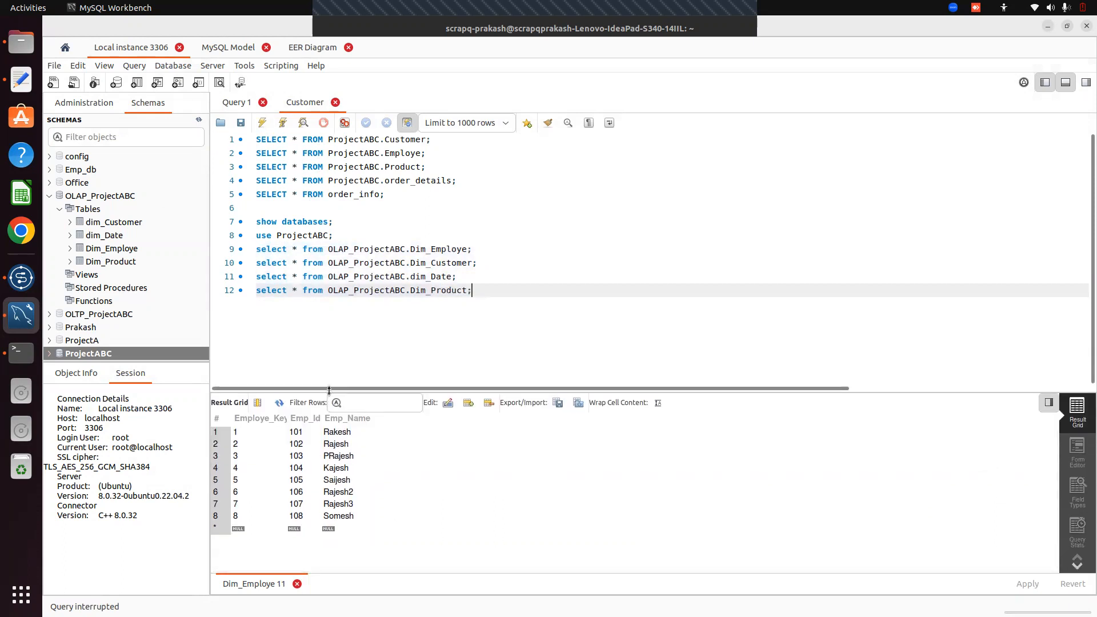
Correct the table name to dim_Customer and rerun lines 10–13, showing 8 Dim_Product rows
left_click(348, 234)
key("Return")
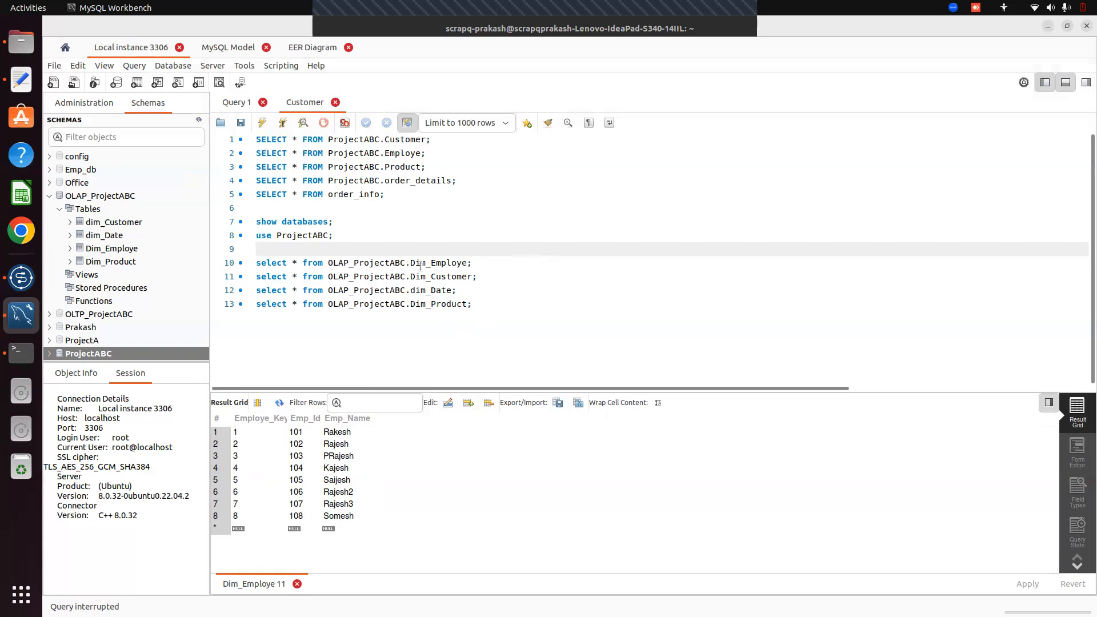
left_click(415, 277)
key("BackSpace")
type("d")
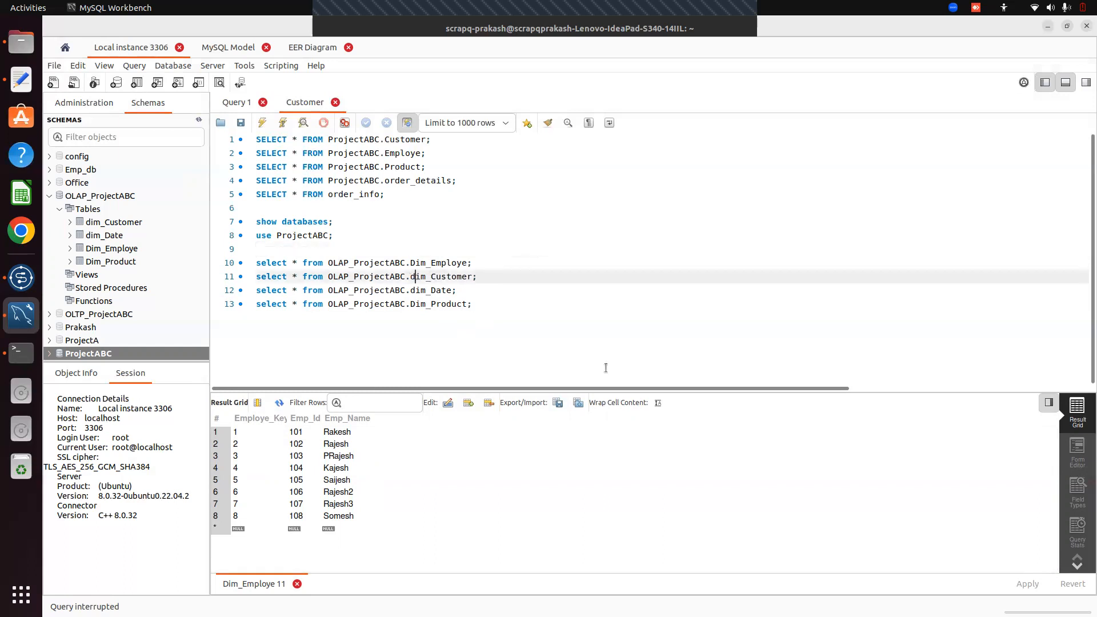
left_click(539, 326)
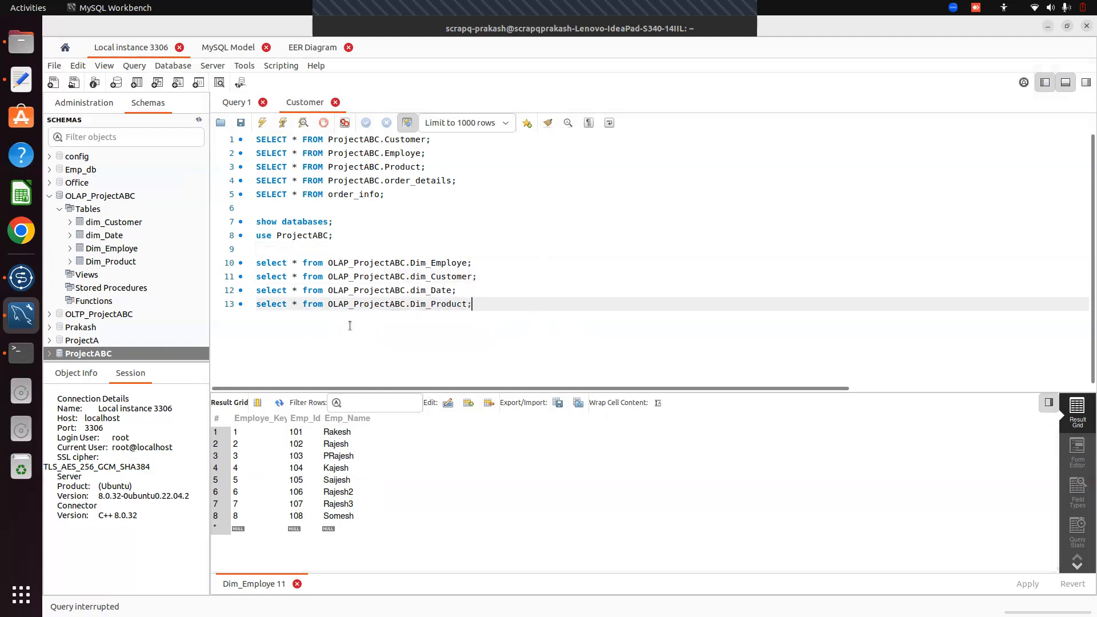
left_click_drag(257, 262, 511, 321)
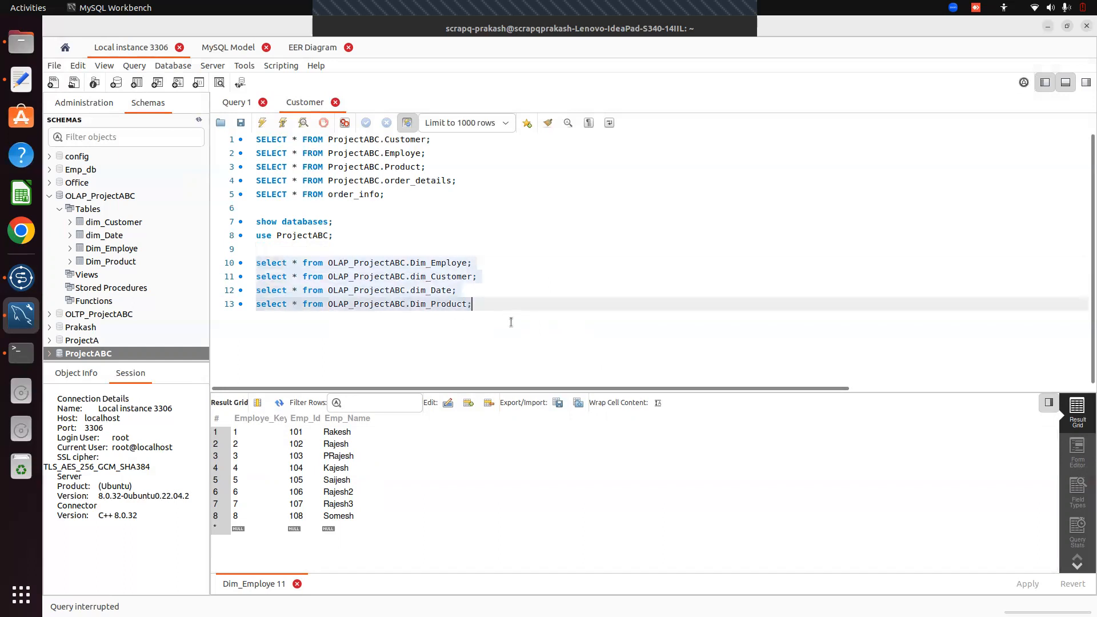
left_click(262, 123)
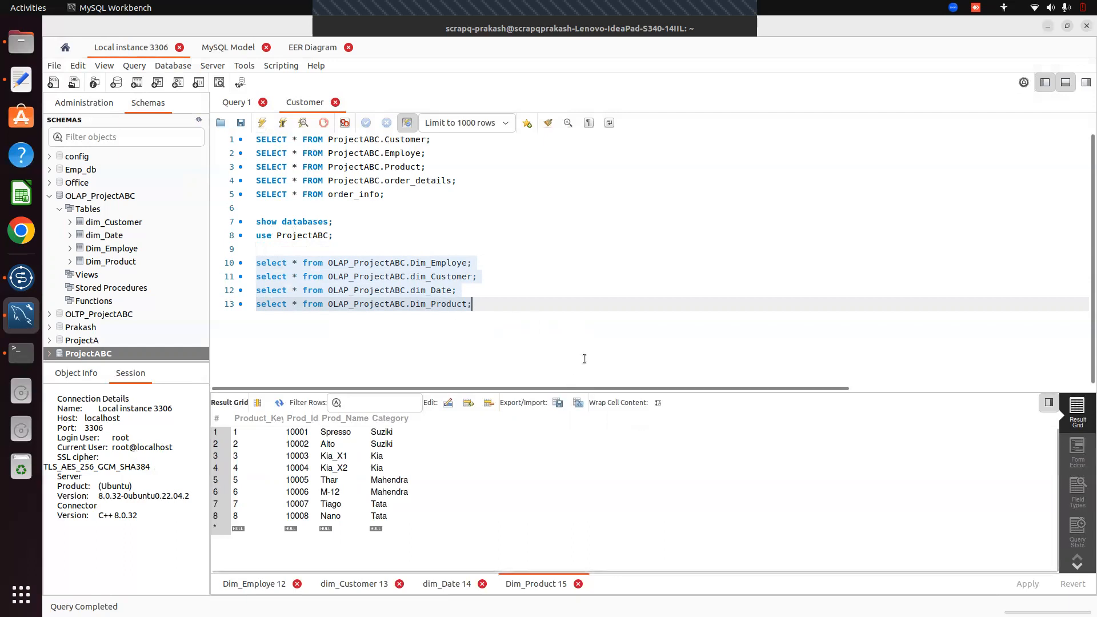
key("alt+Tab")
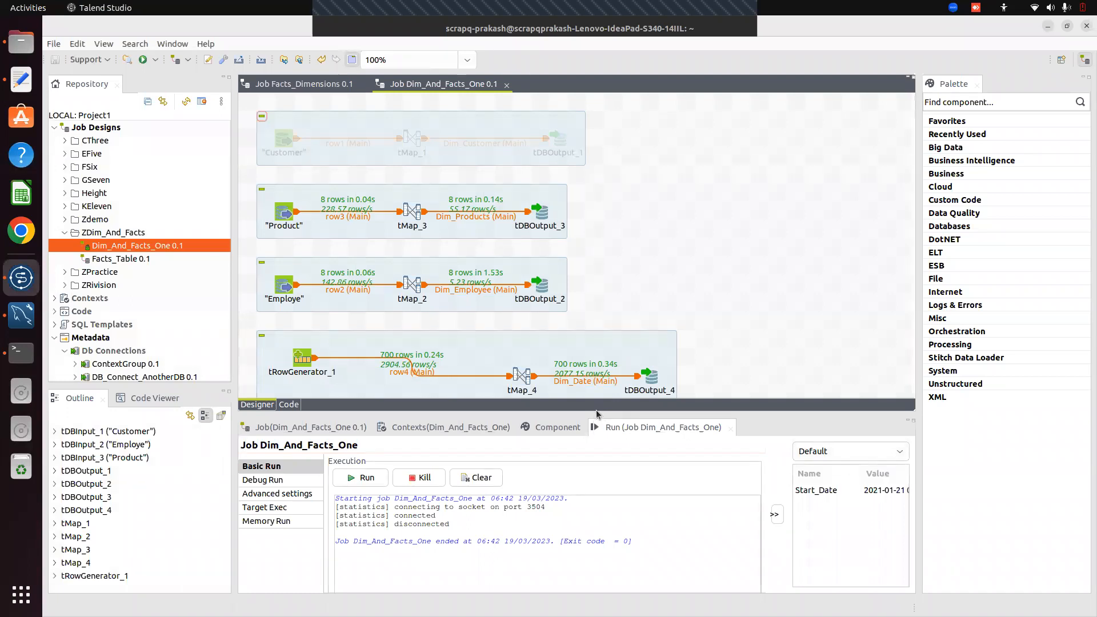
Open the Facts_Table 0.1 job, return to Dim_And_Facts_One, and expand the ZRivision job folder
left_click_drag(594, 412, 633, 549)
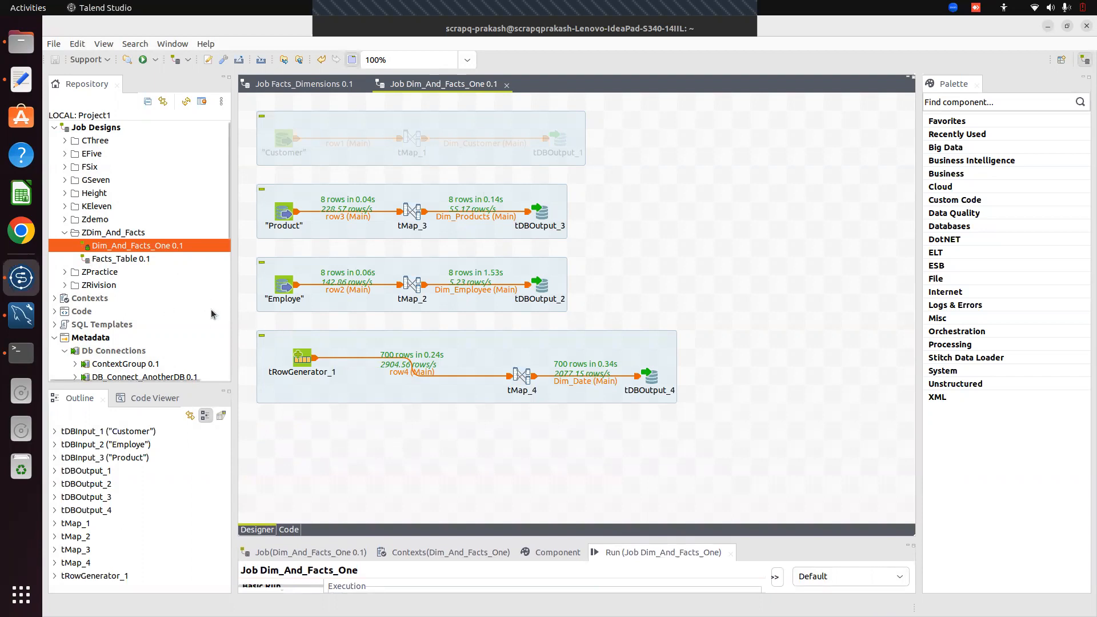
double_click(121, 258)
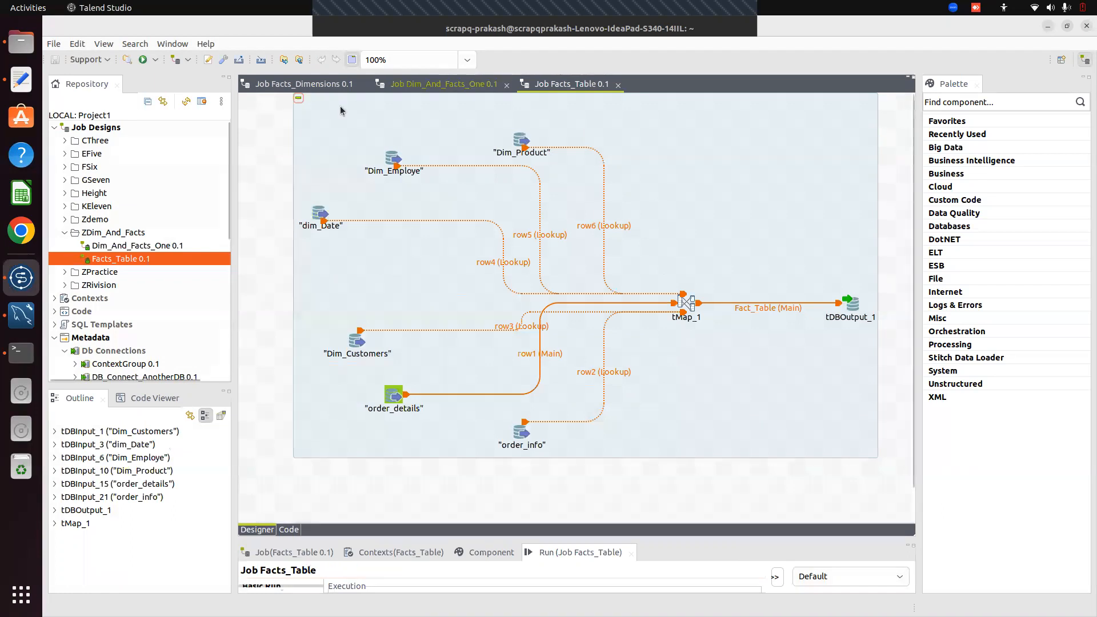
left_click(444, 91)
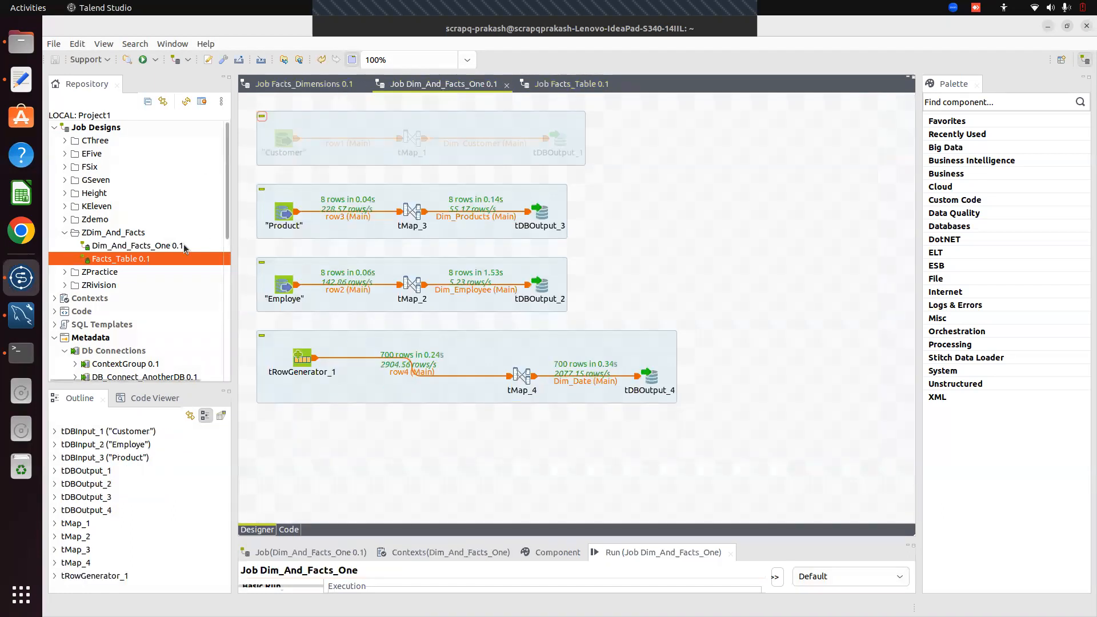
left_click(65, 285)
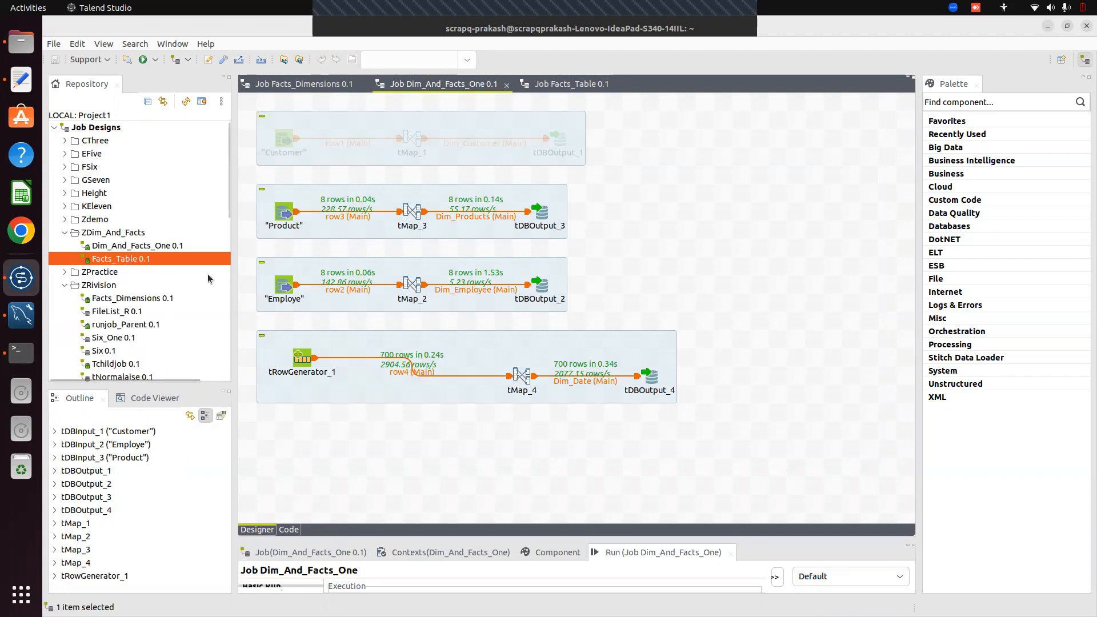
Create job Facts_Table_Createtion under ZRivision with purpose and description 'test'
right_click(98, 288)
left_click(177, 289)
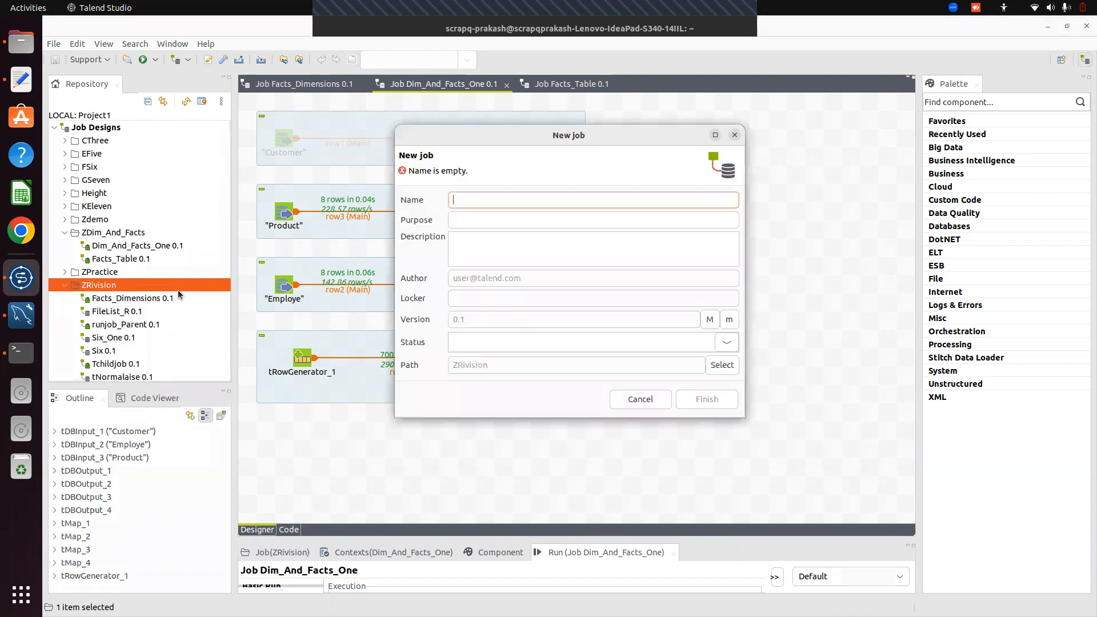
type("Fa")
type("cts")
type("_TablCreate")
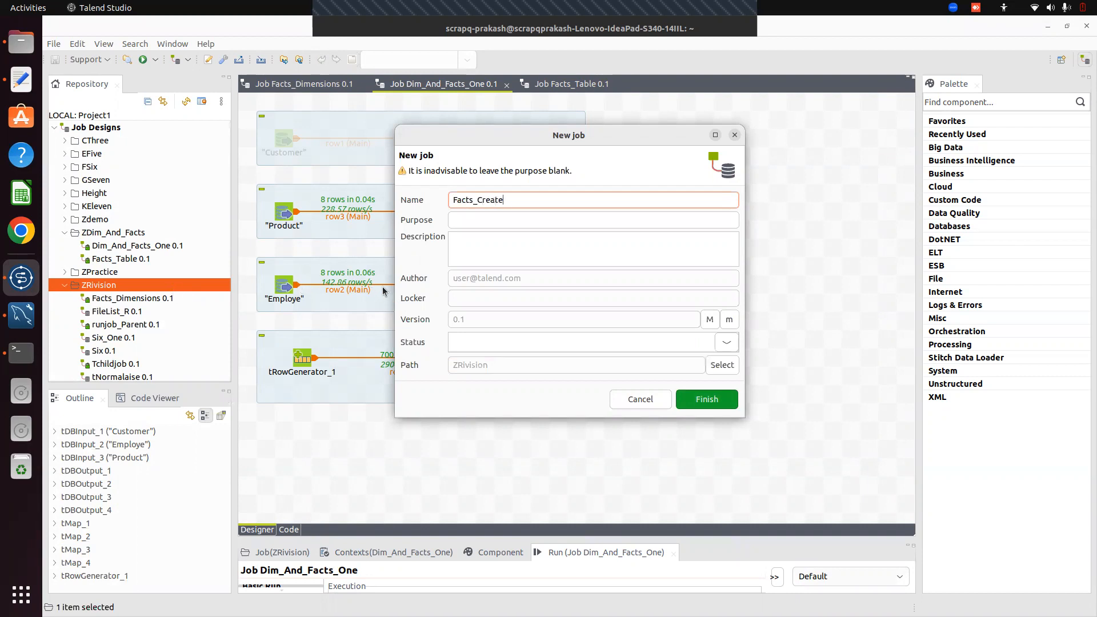
type("tion")
left_click(478, 200)
type("Table_")
left_click(484, 220)
type("t")
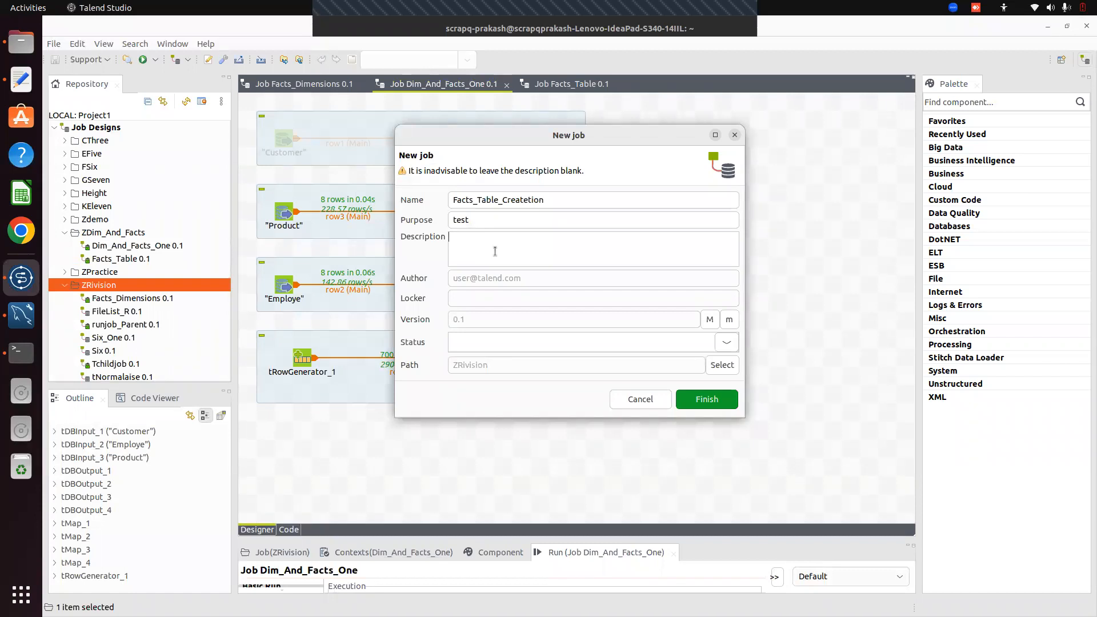
type("test")
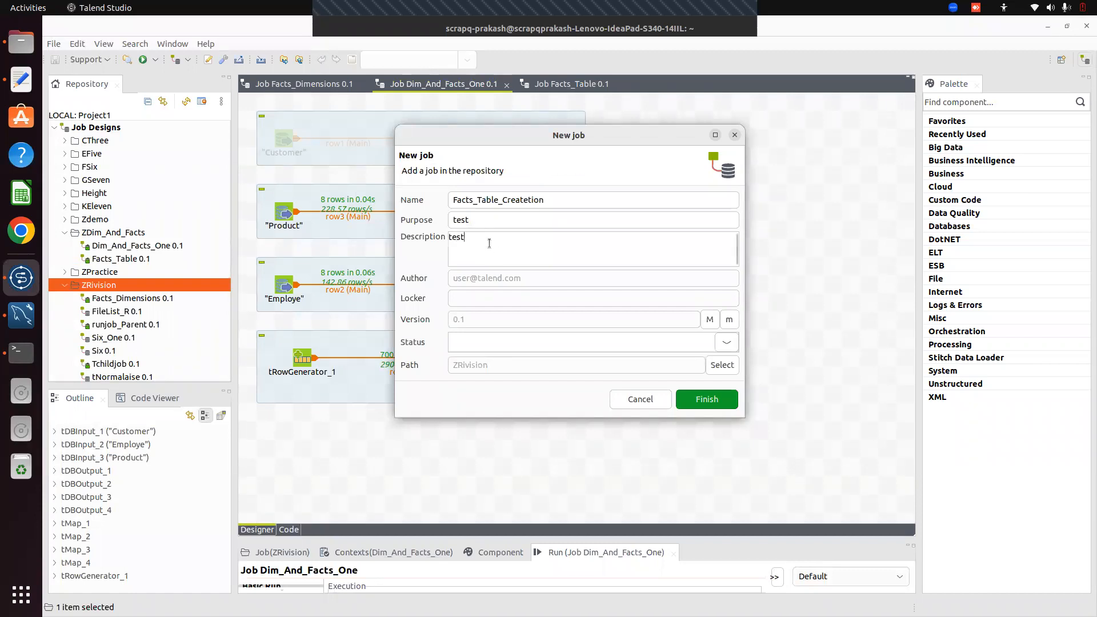
left_click(704, 399)
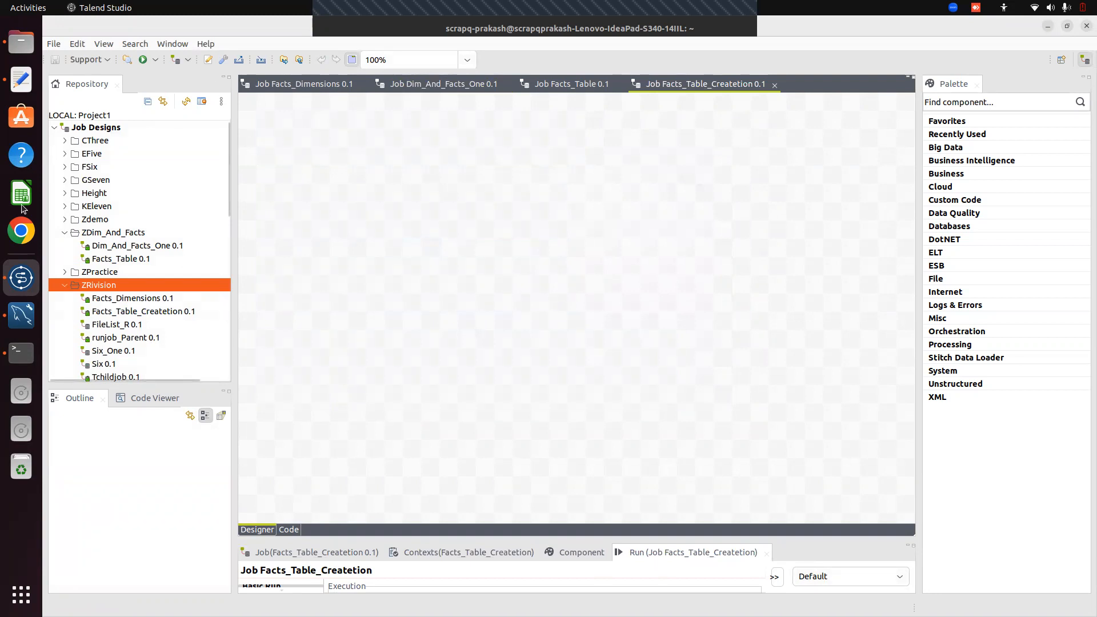
left_click(21, 314)
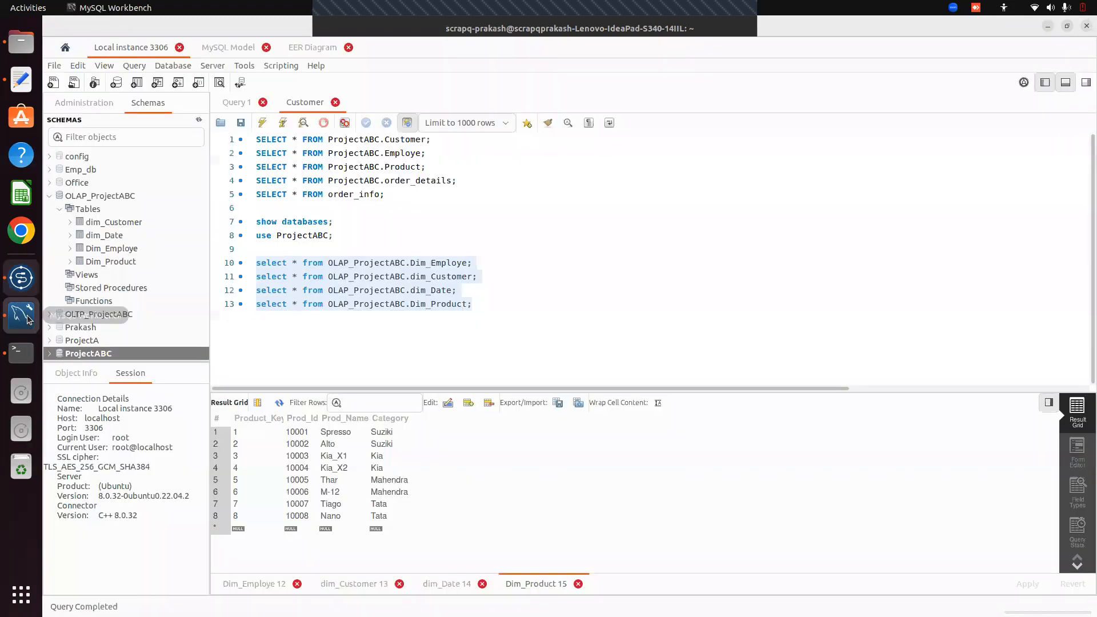
left_click(307, 48)
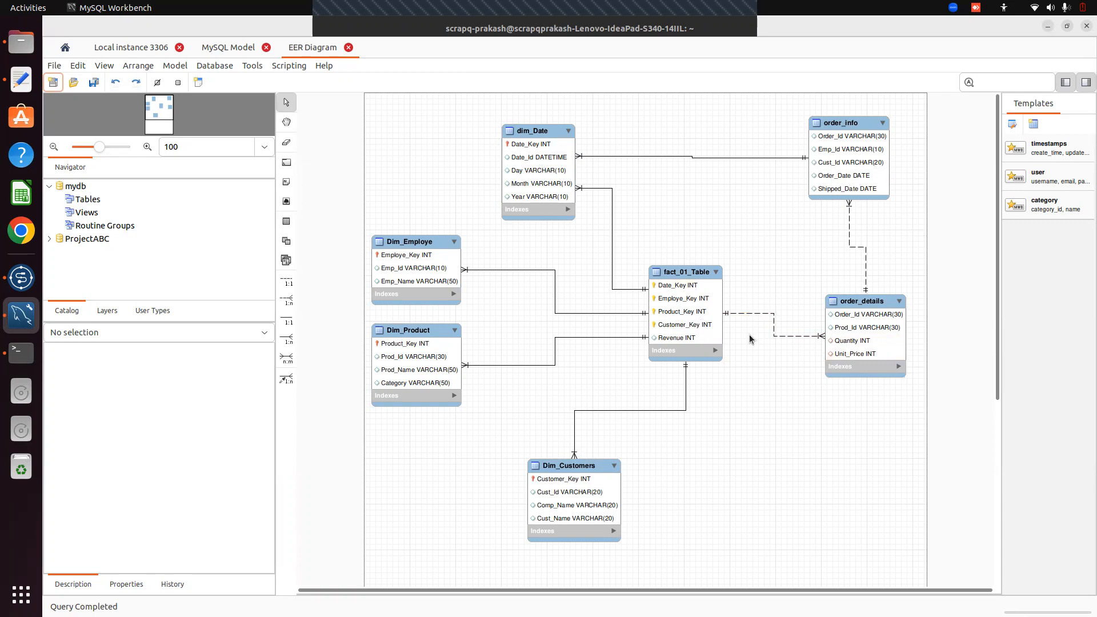
key("alt+Tab")
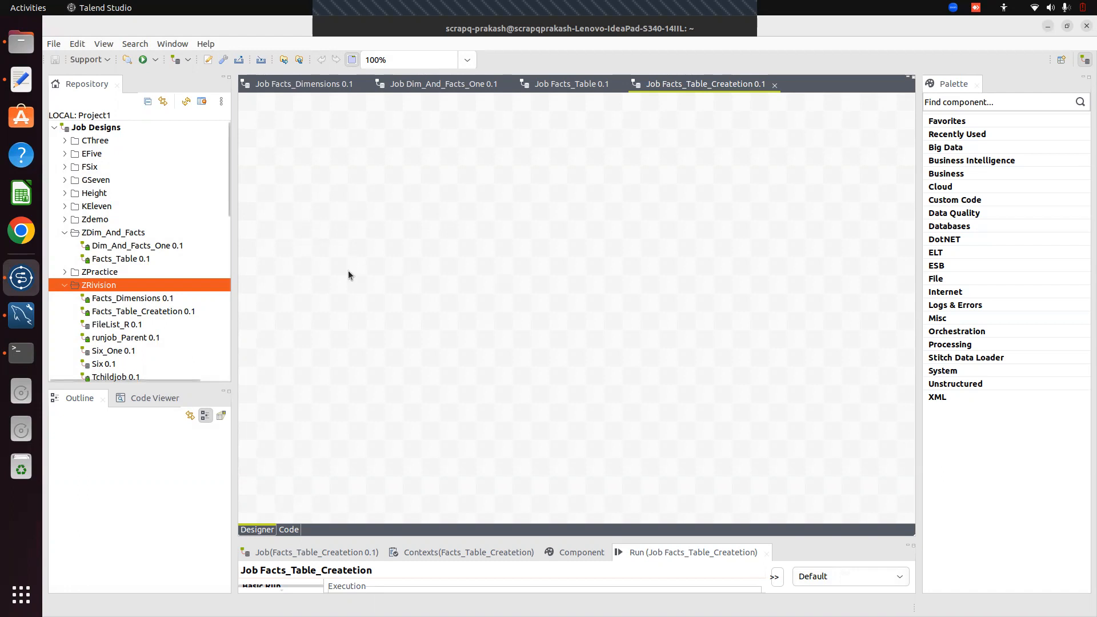
Retrieve schemas from OLAP_Connection_ProjectABC, selecting all four OLAP_ProjectABC dimension tables
left_click_drag(227, 207, 237, 318)
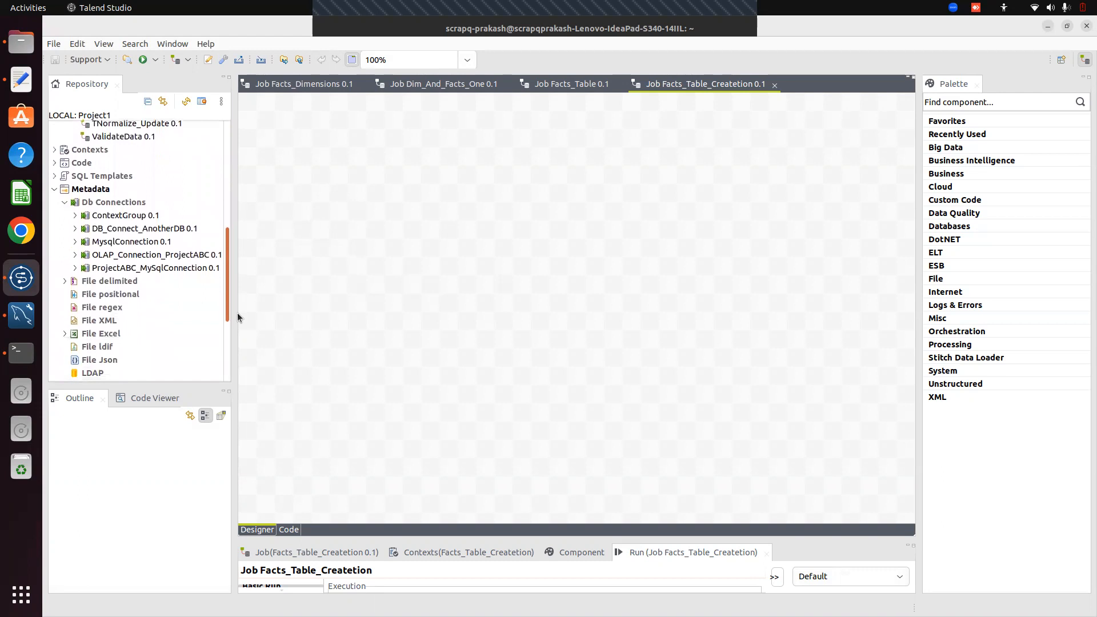
left_click(74, 255)
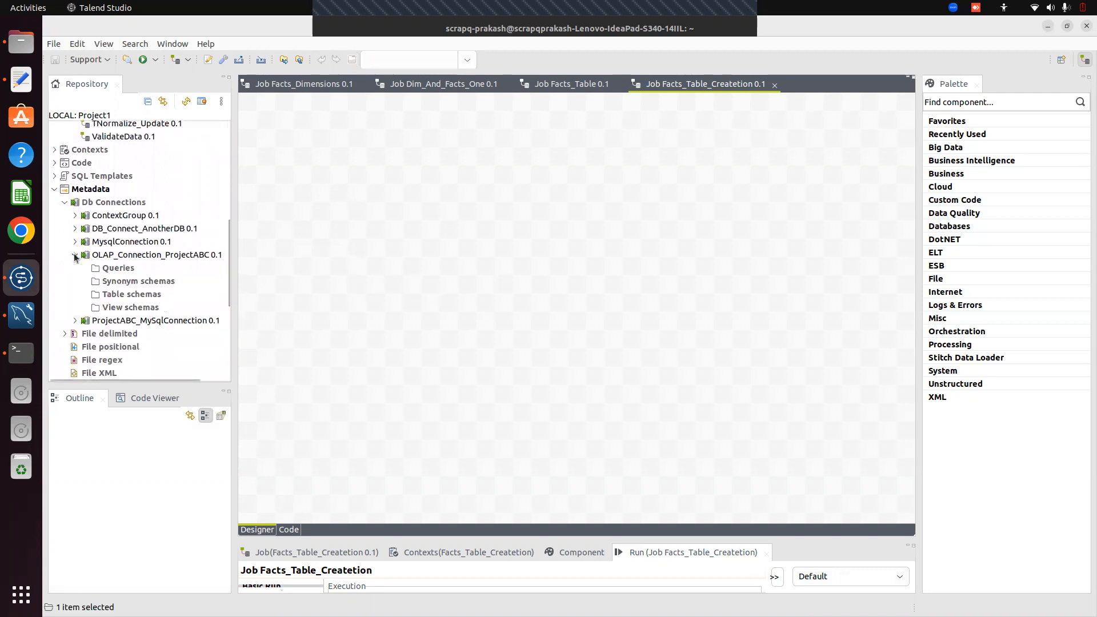
right_click(141, 252)
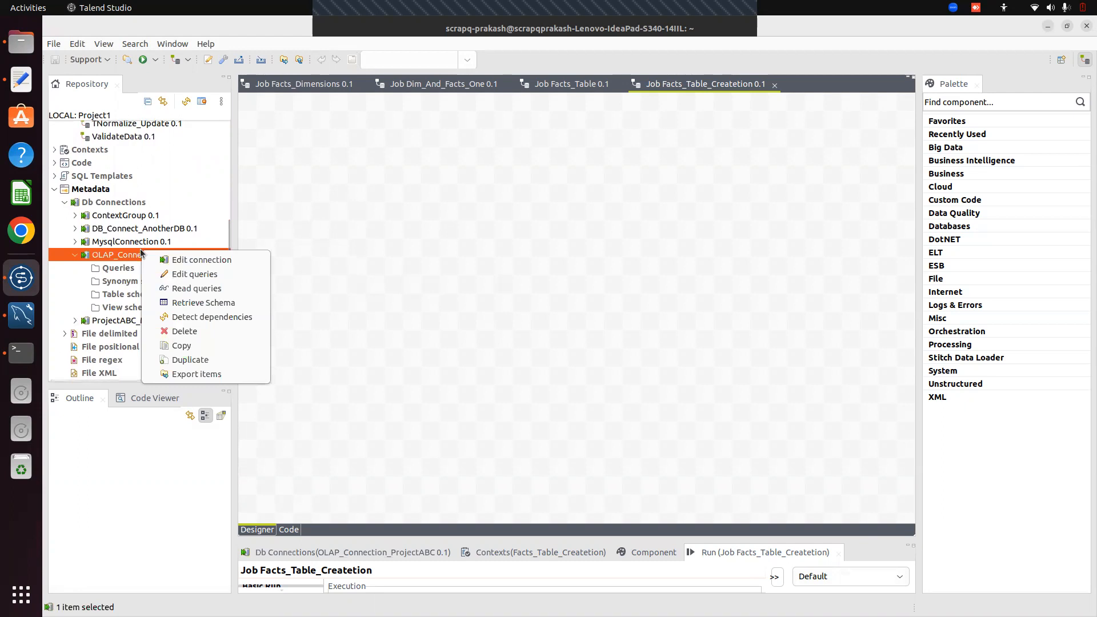
left_click(221, 305)
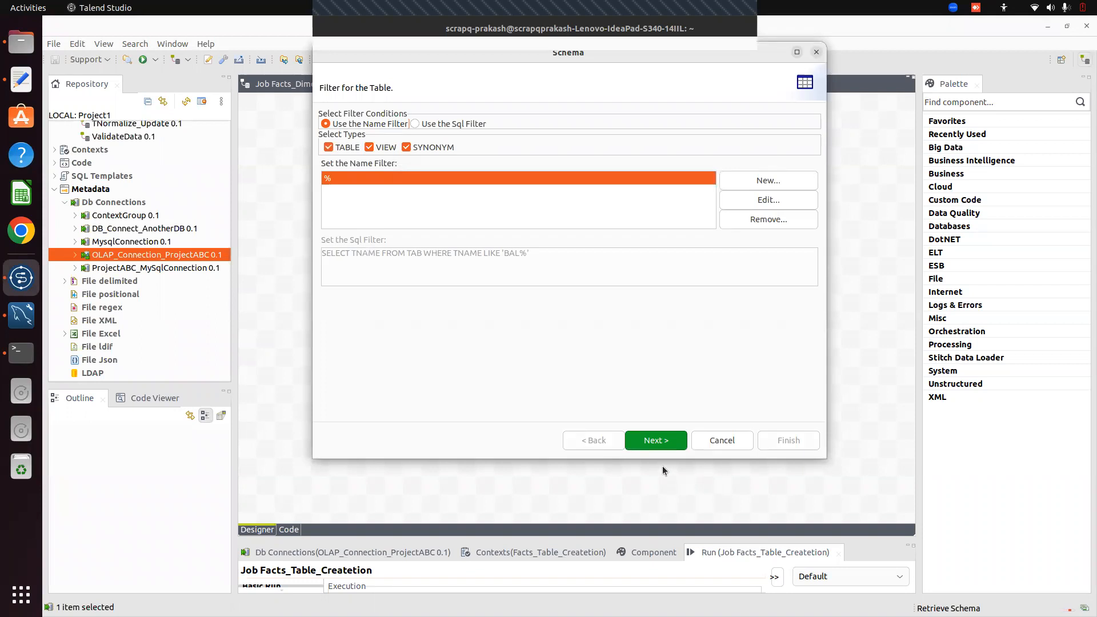
left_click(651, 441)
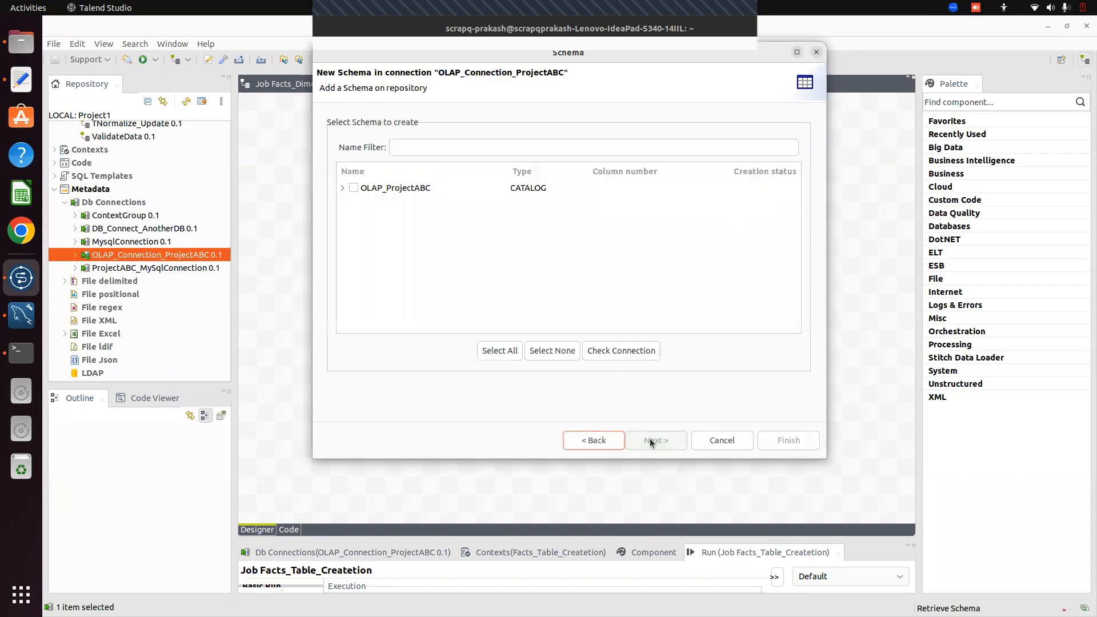
left_click(354, 189)
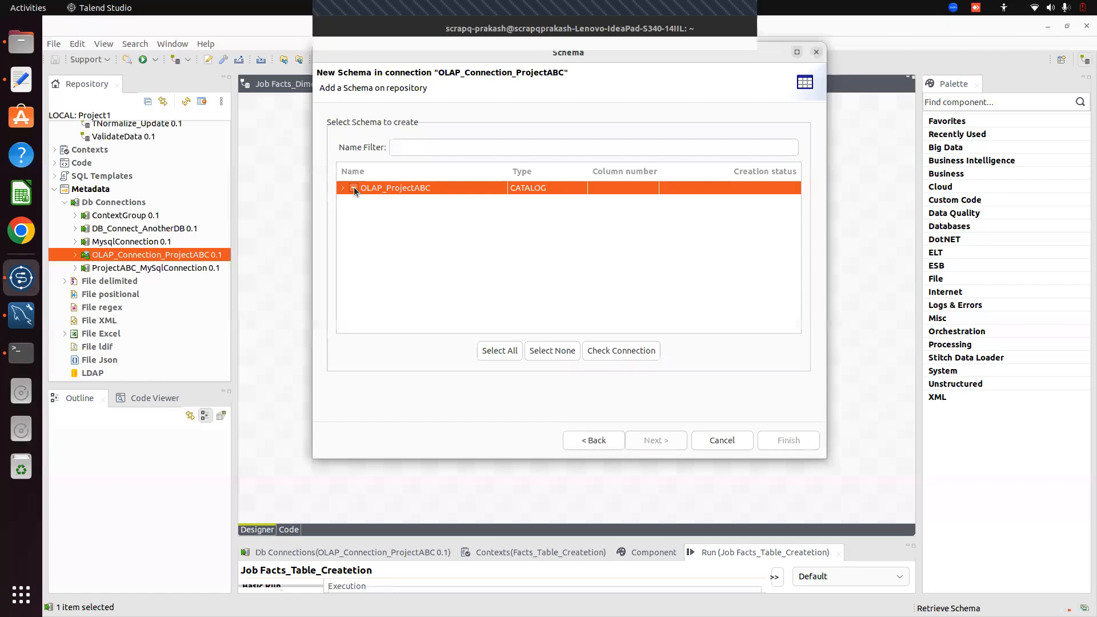
left_click(342, 188)
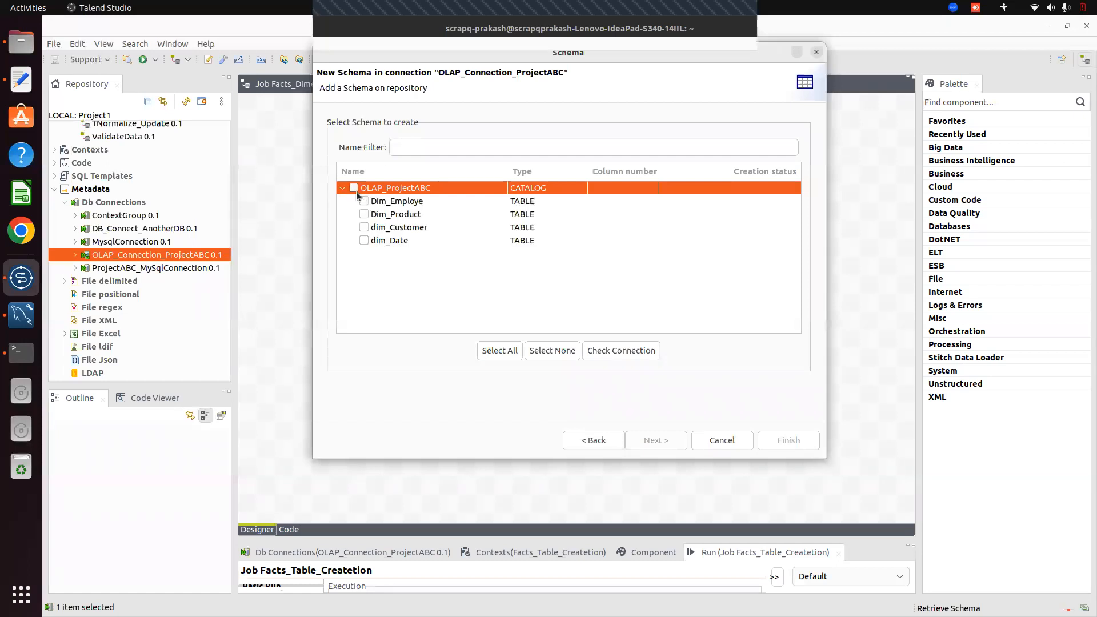
left_click(353, 189)
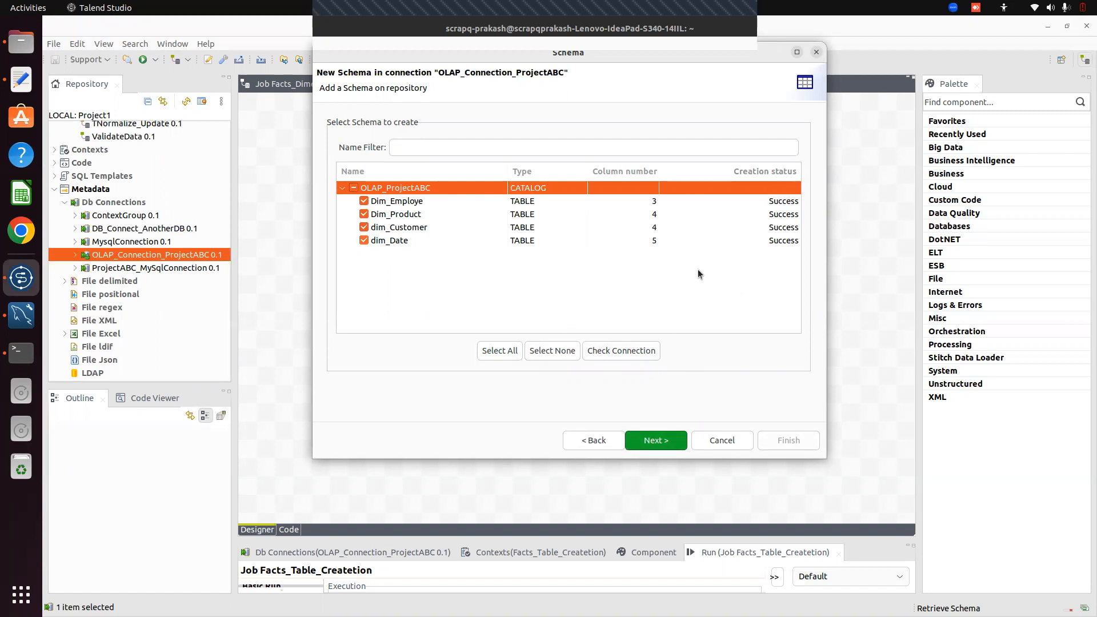
left_click(652, 440)
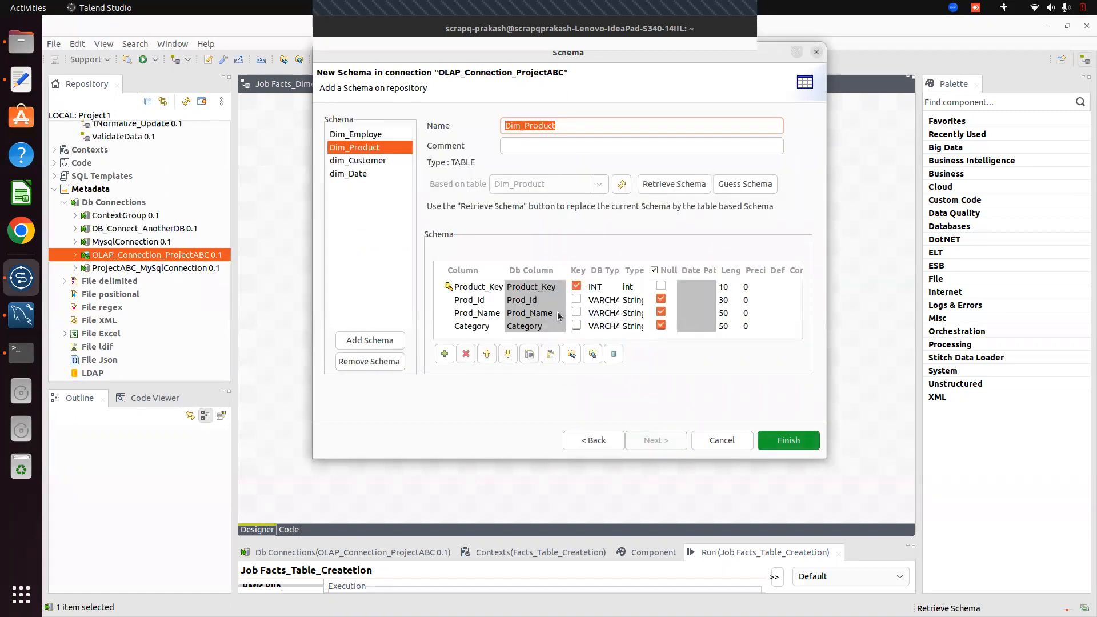
Review the Dim_Employe, Dim_Product, dim_Customer and dim_Date column schemas and finish the retrieval
left_click(363, 137)
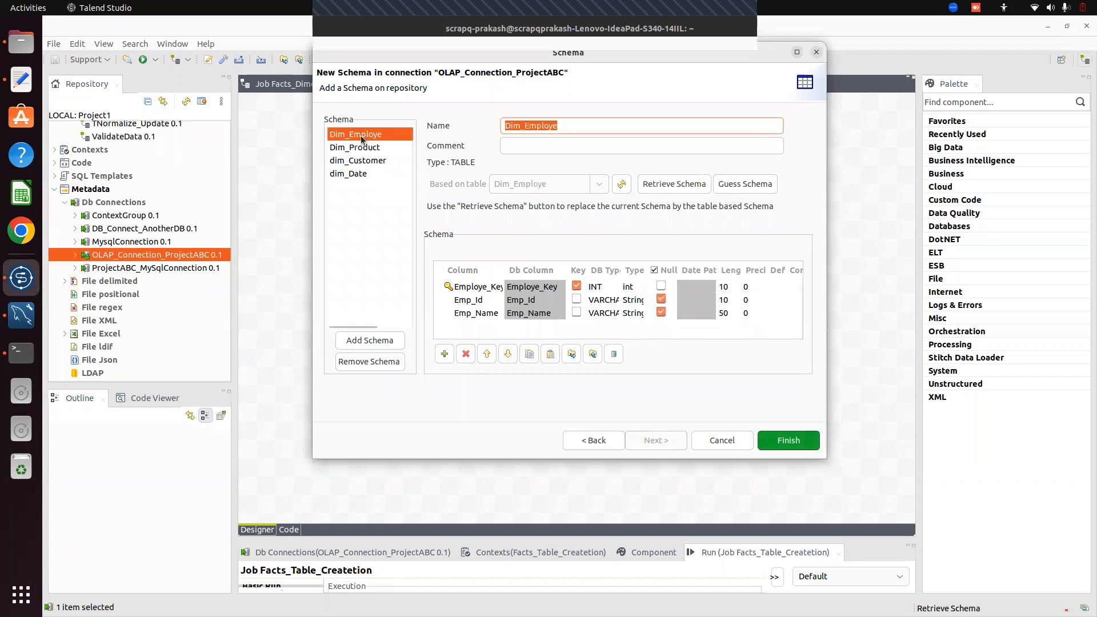
left_click(358, 161)
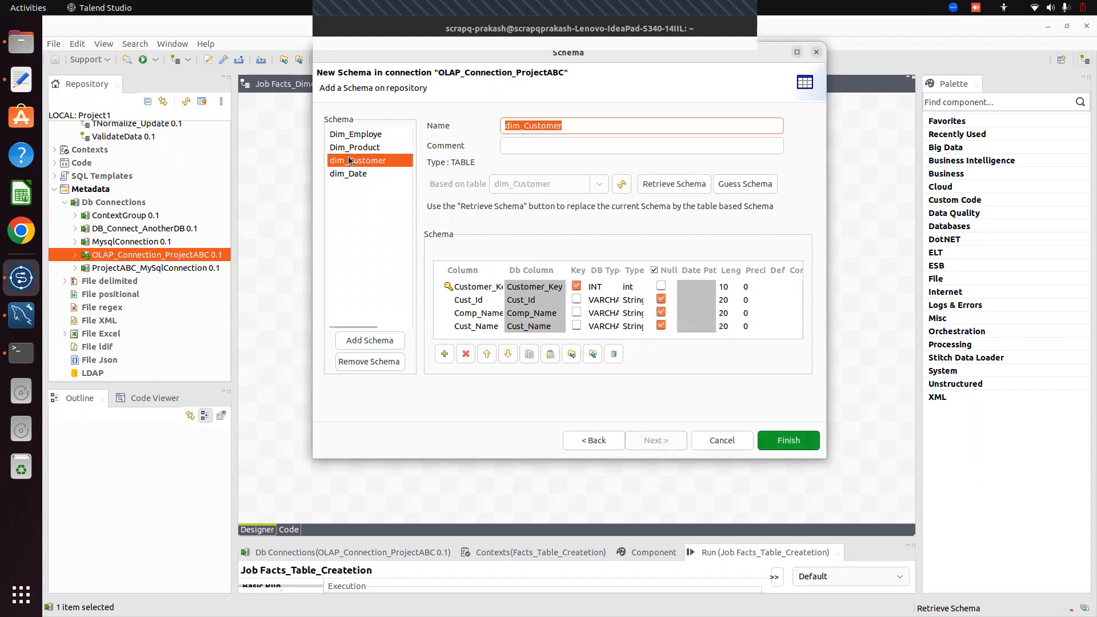
left_click(357, 135)
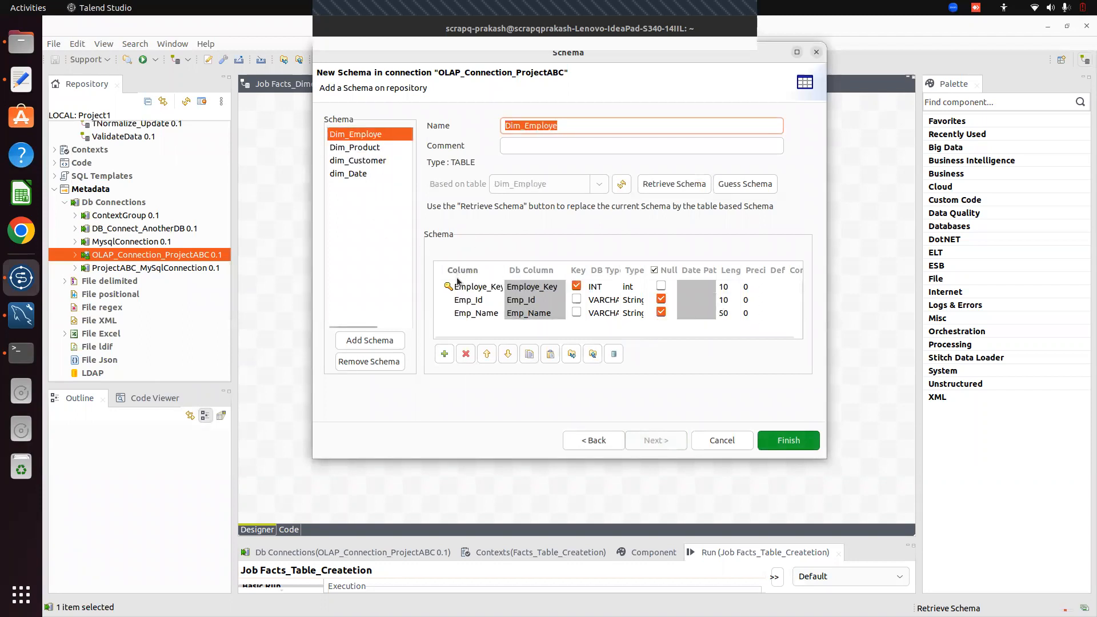
left_click(340, 146)
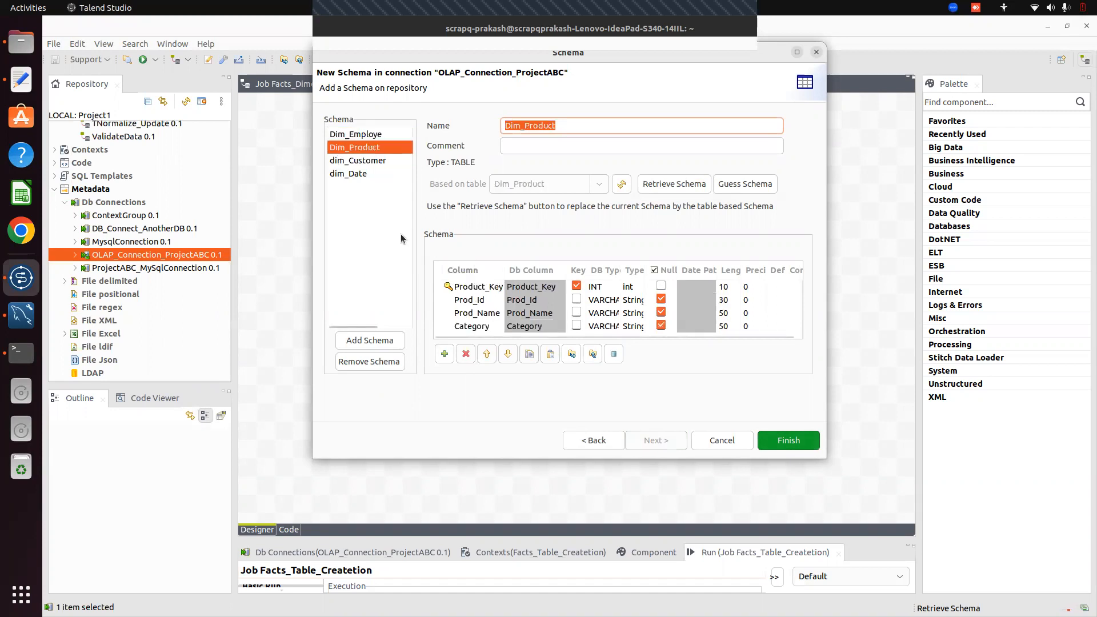
left_click(366, 161)
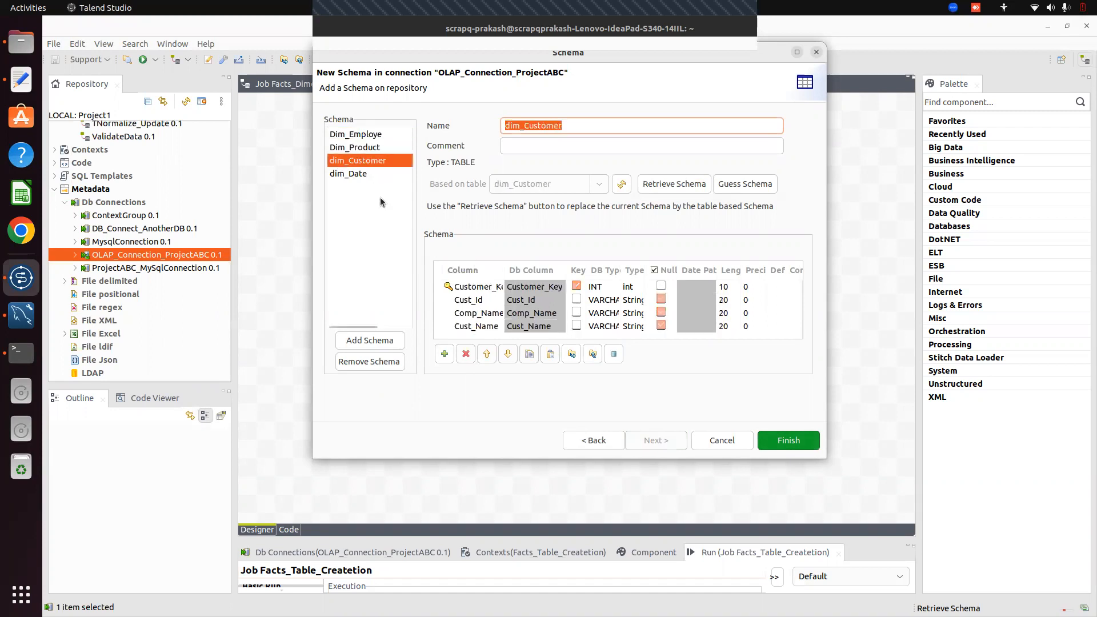
left_click(344, 175)
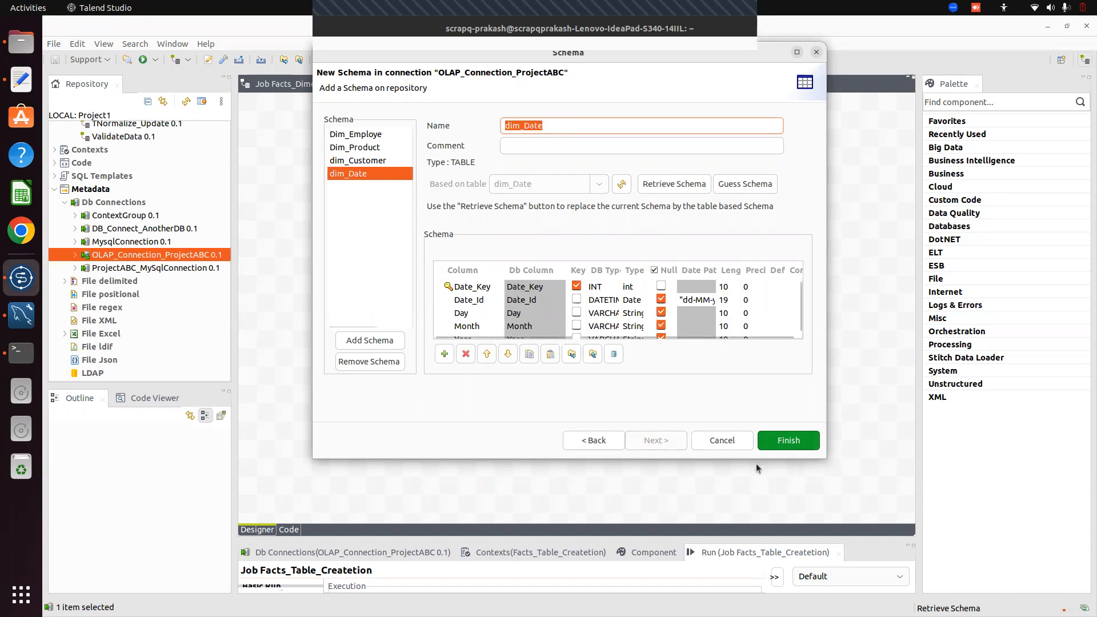
left_click(789, 440)
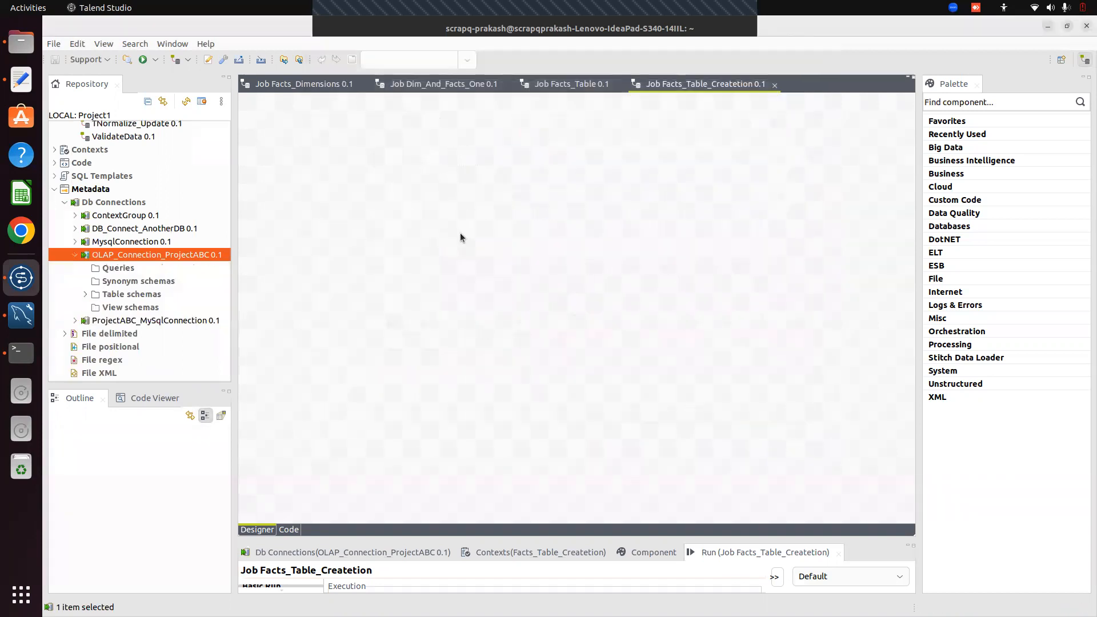
Drop the four OLAP dimension schemas onto the job as tDBInput (MySQL) components, starting with dim_Customer
left_click(84, 295)
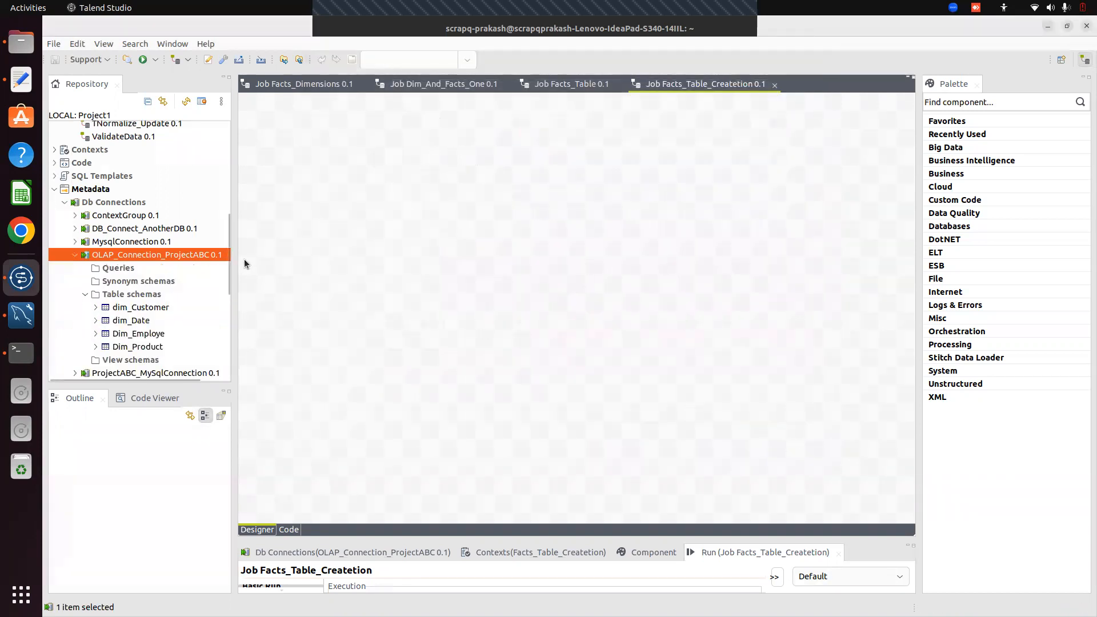
scroll(222, 275, "down", 3)
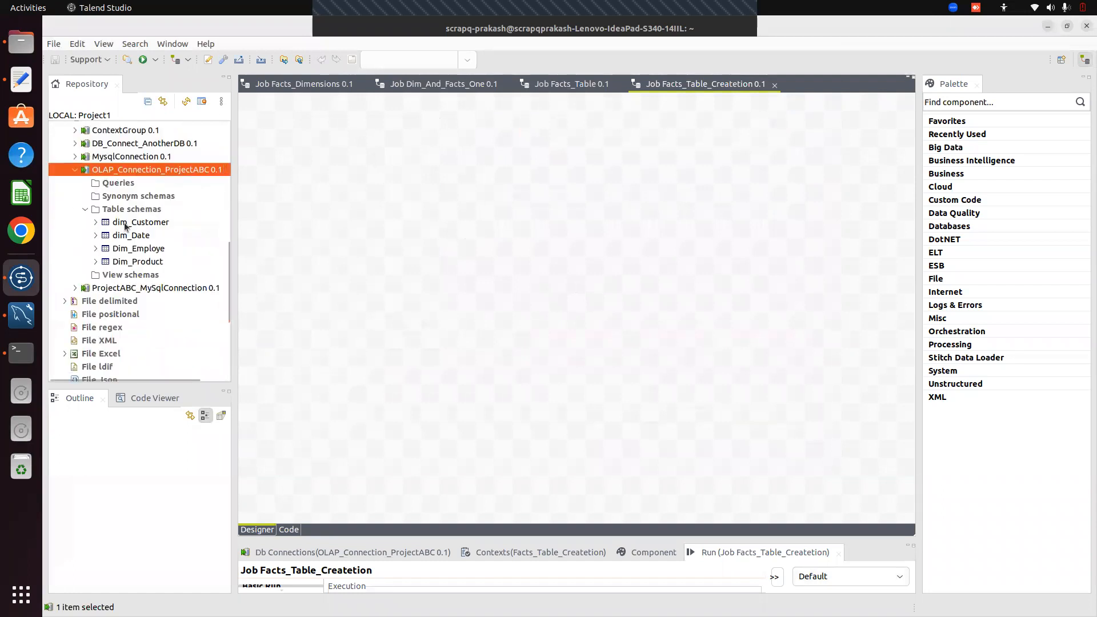
left_click(126, 224)
key("shift+Down")
key("shift+Down")
key("shift+Down")
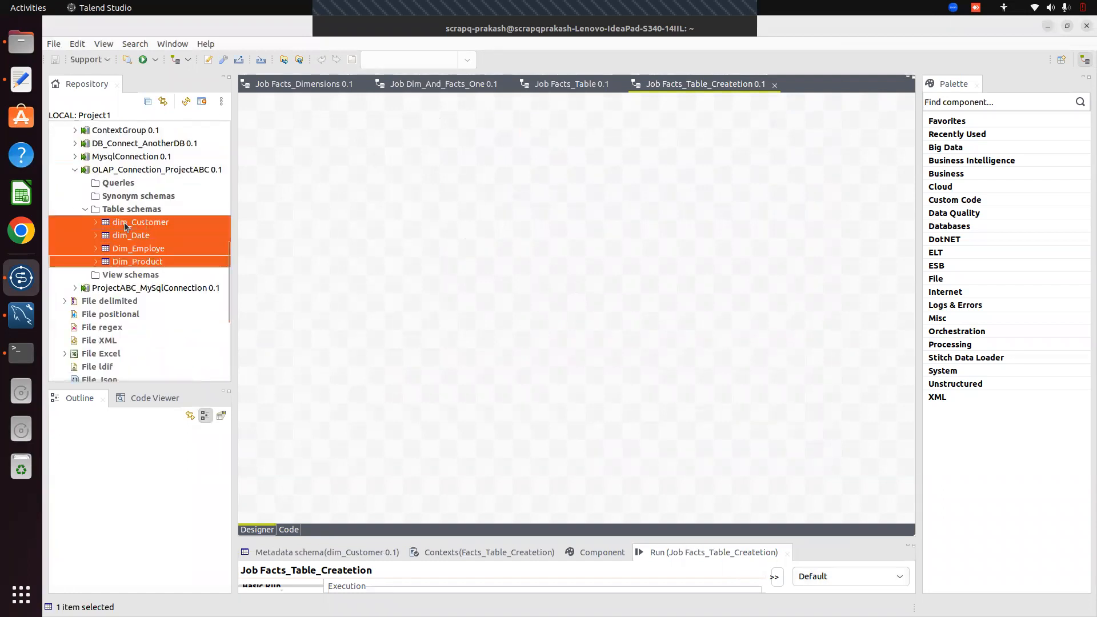
left_click_drag(145, 223, 454, 200)
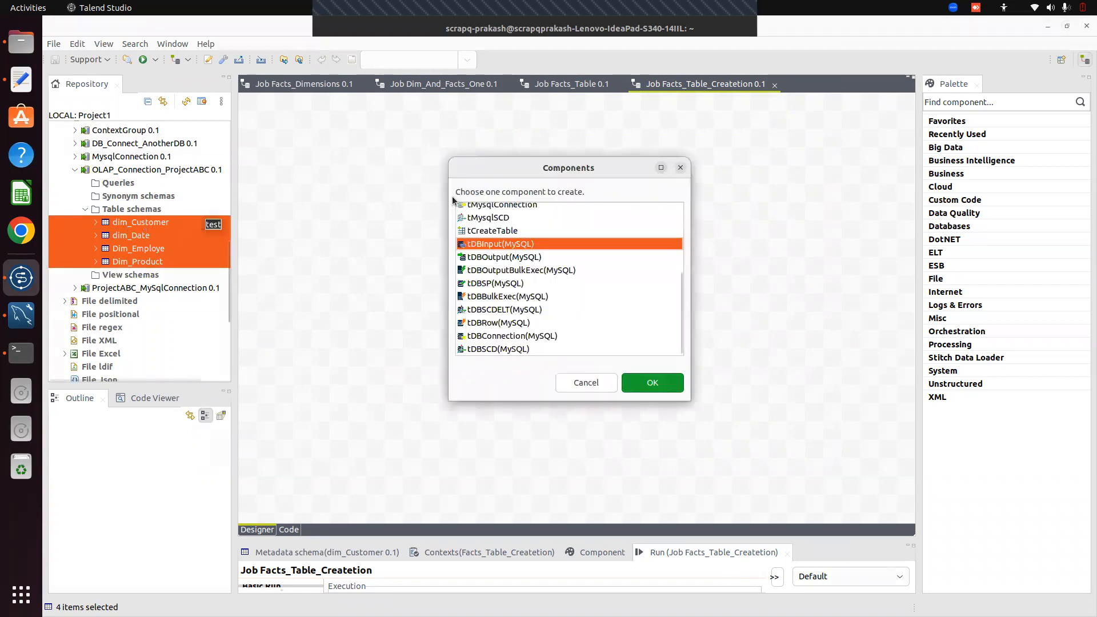
key("Return")
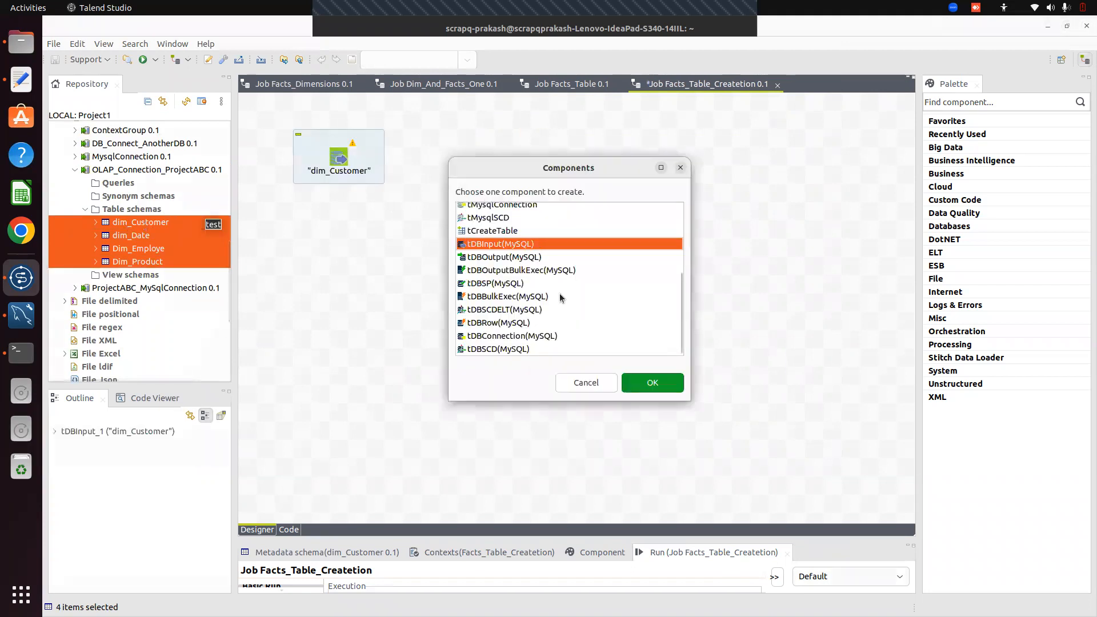
left_click(652, 387)
Accept the remaining schemas as MySQL inputs, then pull Dim_Product, Dim_Employe and dim_Date out of the stack
left_click(652, 387)
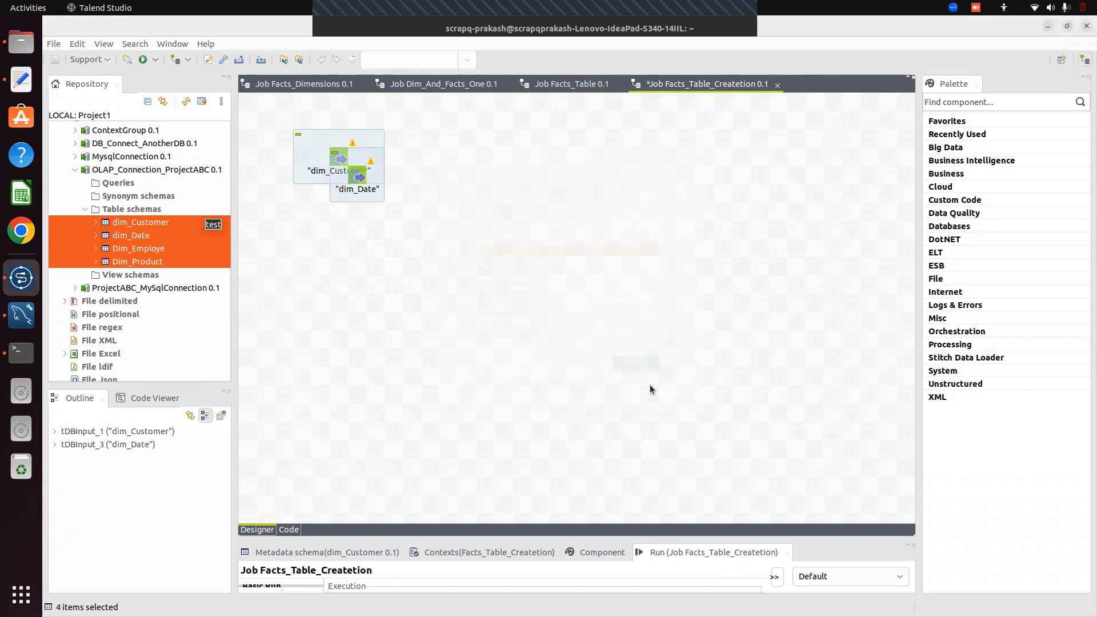
left_click(651, 386)
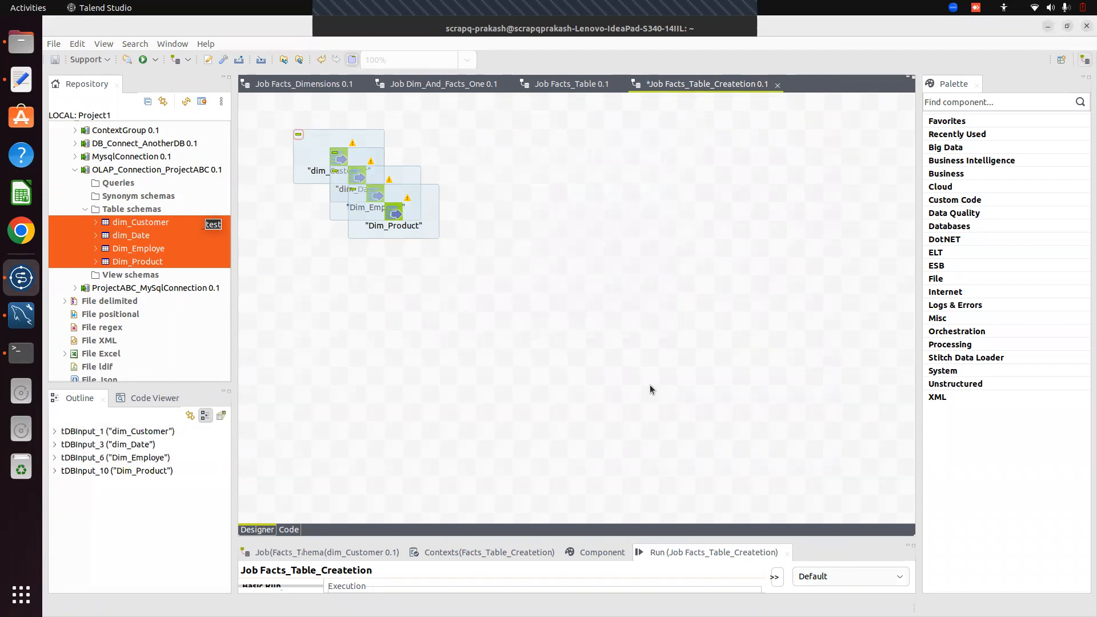
left_click_drag(393, 224, 376, 263)
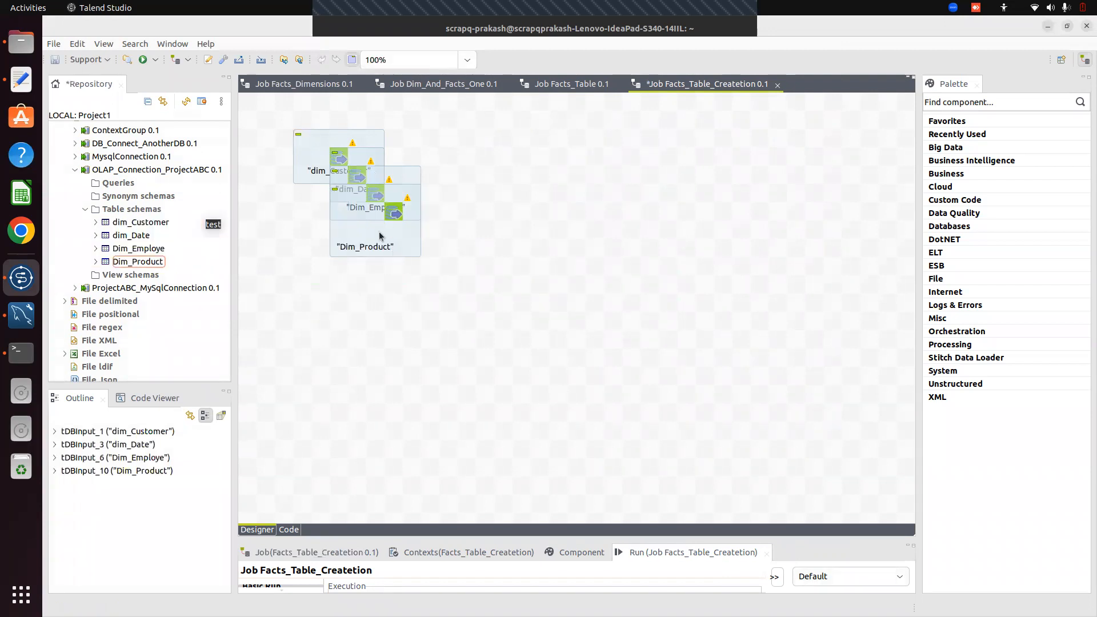
left_click_drag(367, 210, 344, 303)
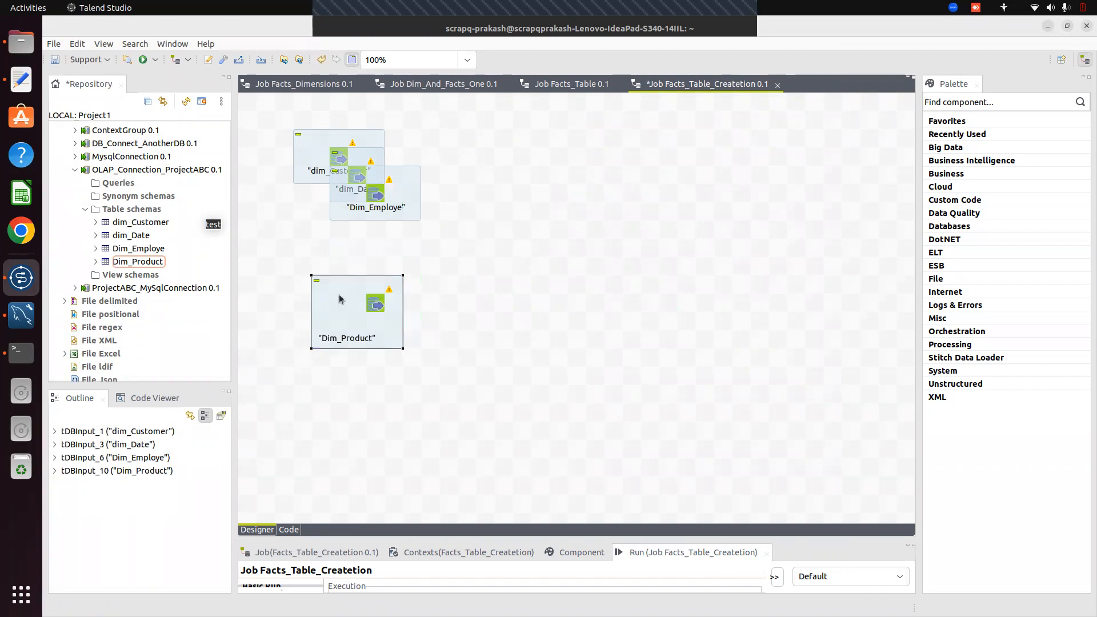
left_click_drag(403, 276, 367, 295)
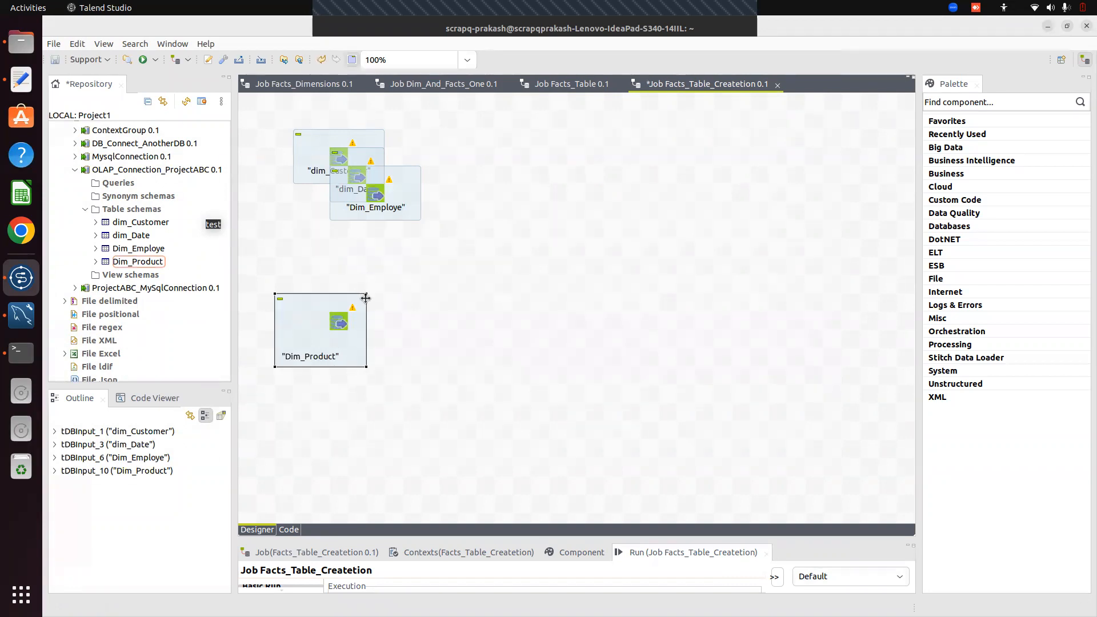
left_click(345, 317)
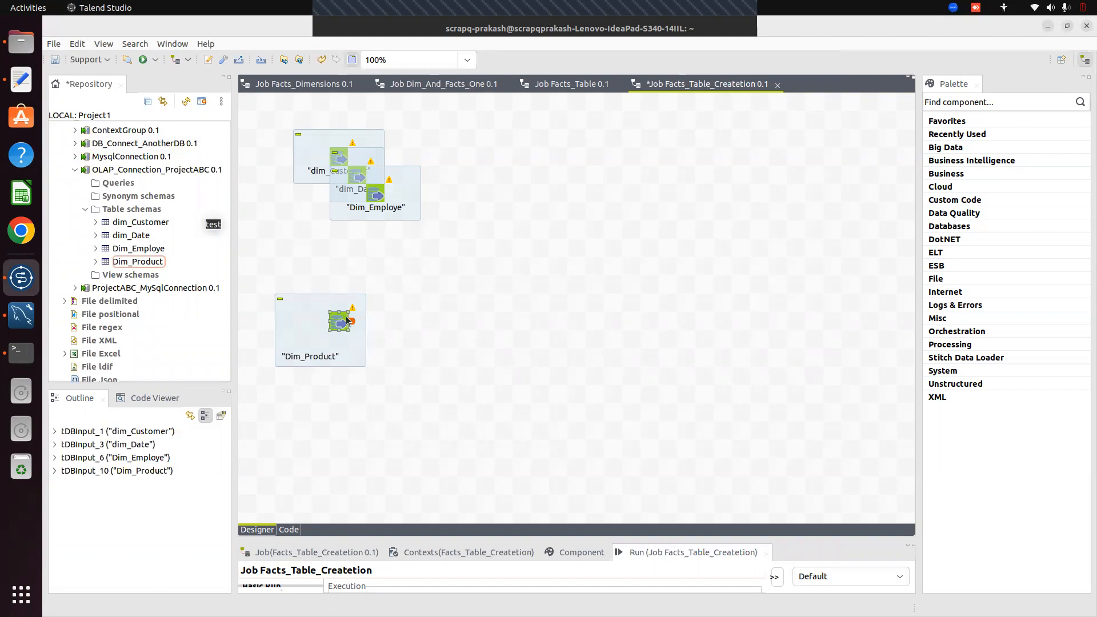
left_click(332, 365)
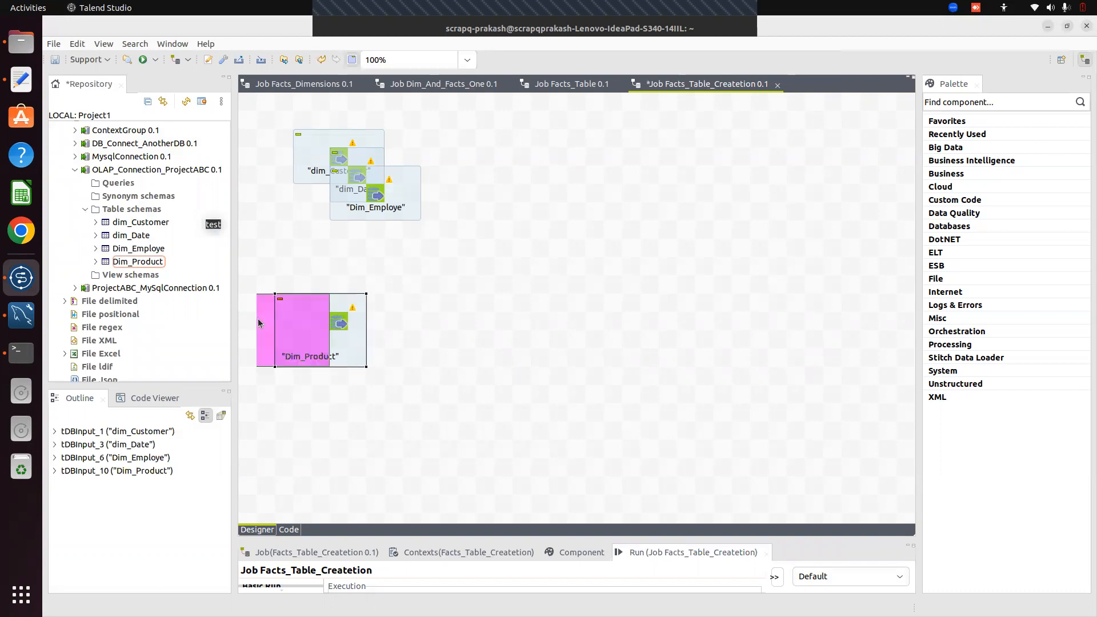
left_click(372, 193)
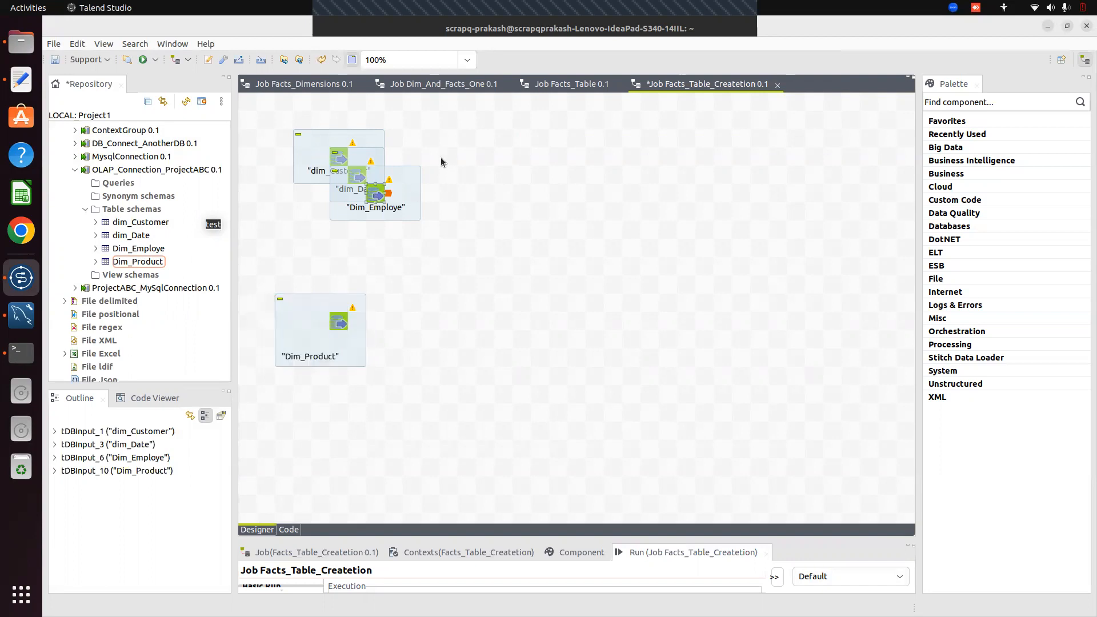
left_click_drag(416, 180, 489, 143)
left_click_drag(372, 166, 482, 350)
Place Dim_Employe directly below dim_Customer and reposition Dim_Product and dim_Date
left_click(334, 160)
left_click(349, 179)
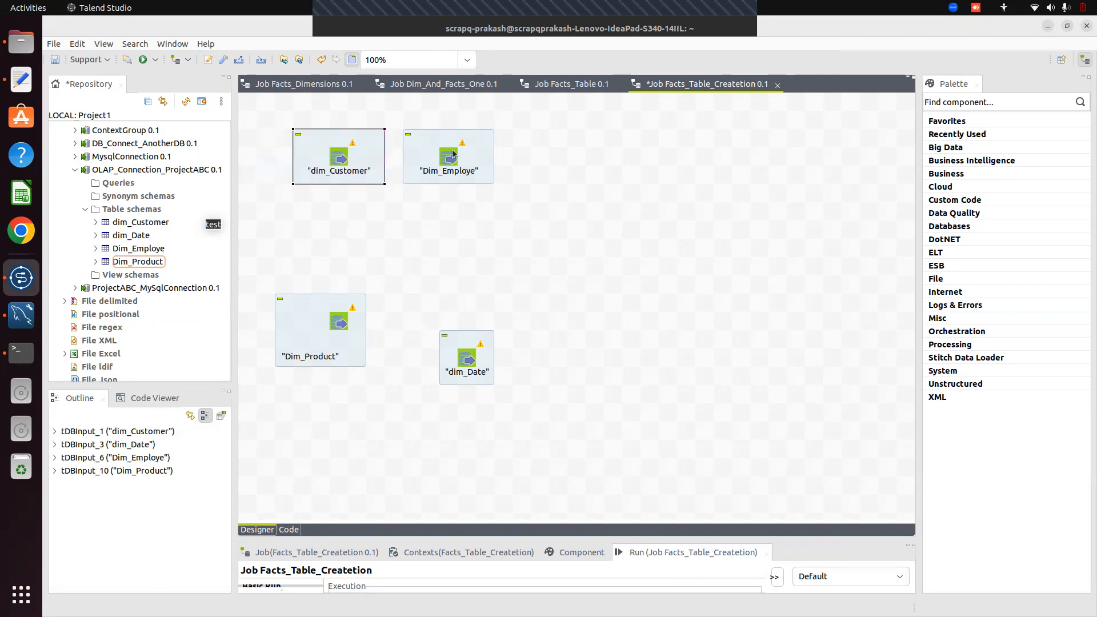
left_click_drag(453, 153, 342, 215)
left_click_drag(314, 297, 336, 329)
left_click(384, 357)
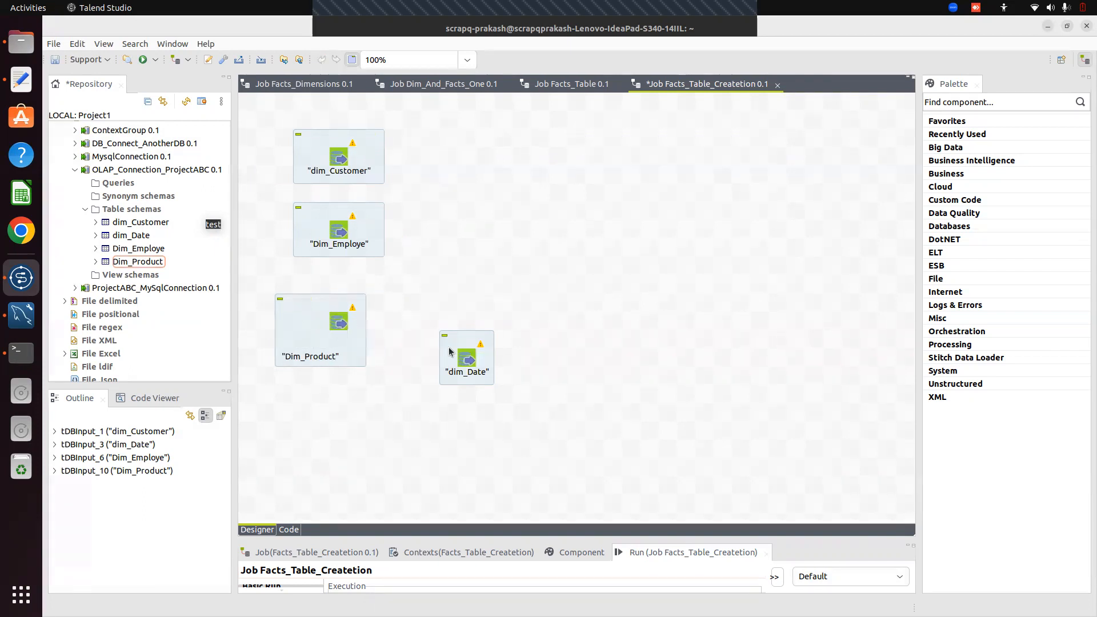
left_click_drag(455, 366, 346, 423)
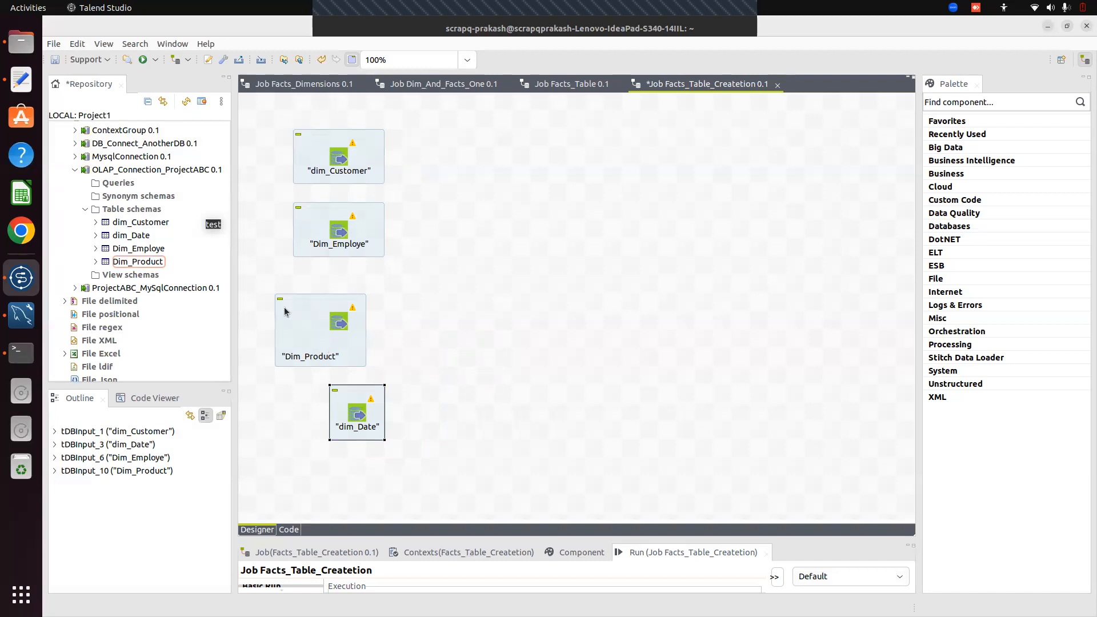
Re-add Dim_Product as a MySQL input below Dim_Employe and delete the dim_Date component
left_click(330, 337)
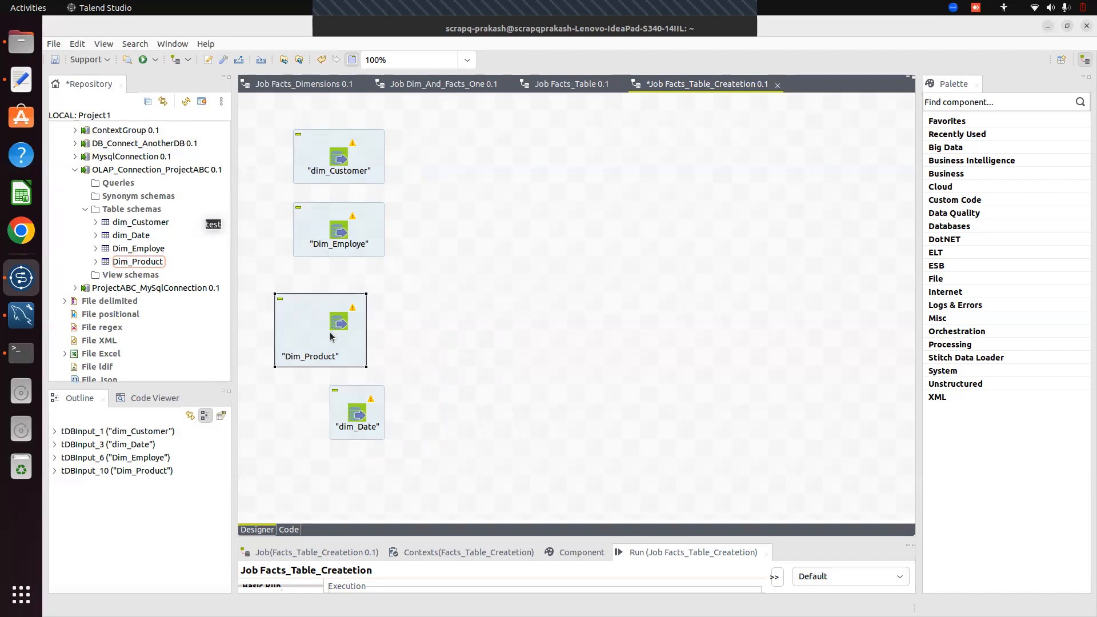
key("Delete")
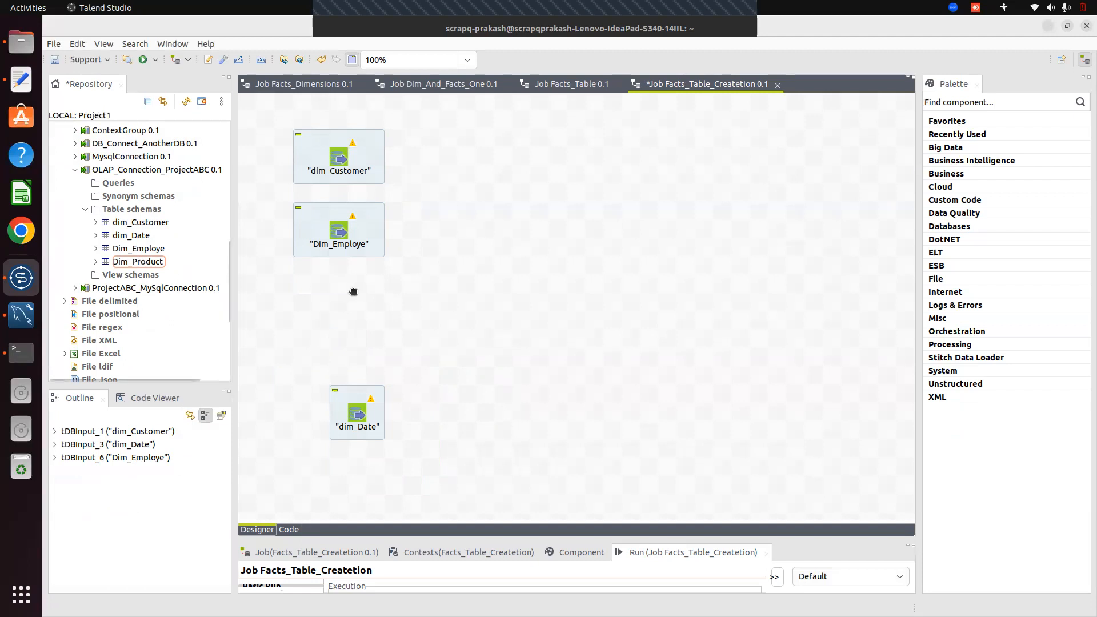
left_click_drag(340, 303, 340, 303)
key("Return")
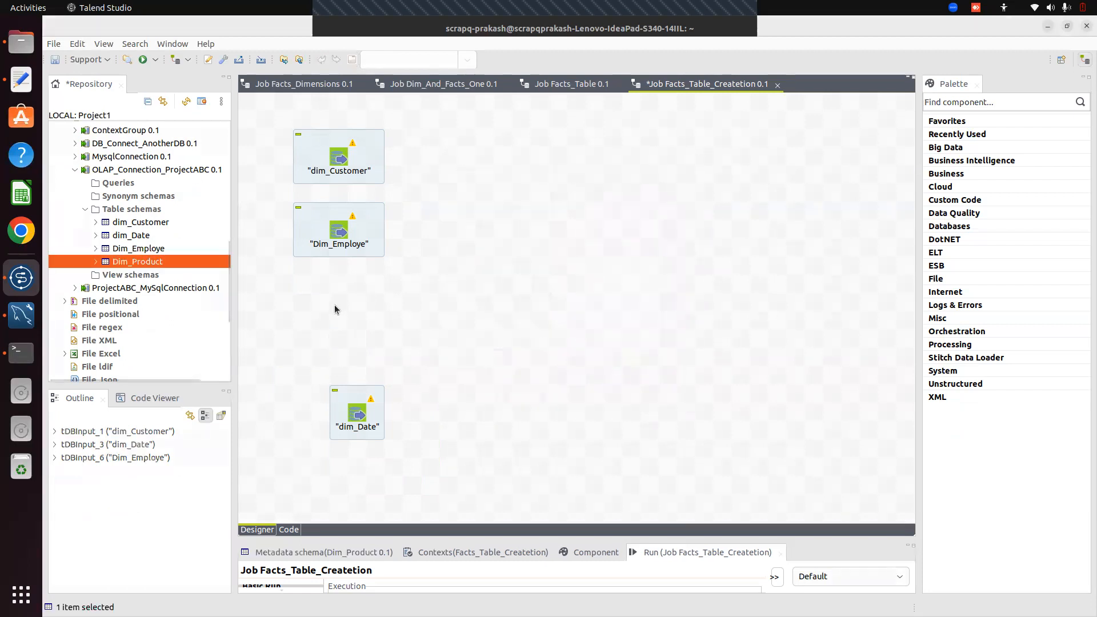
left_click_drag(356, 416, 345, 380)
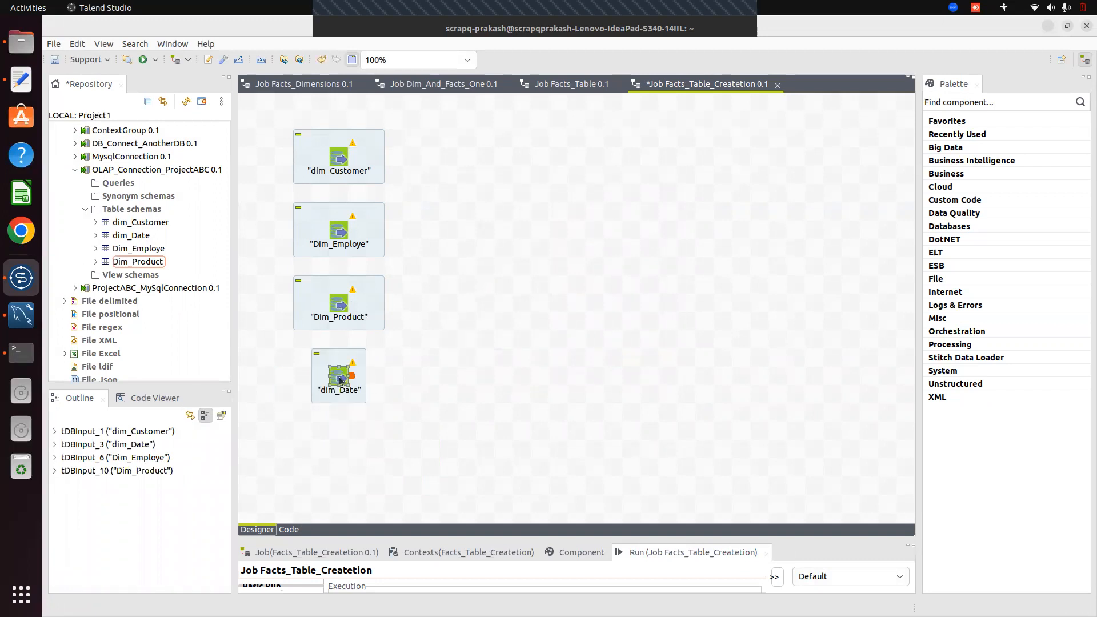
key("Delete")
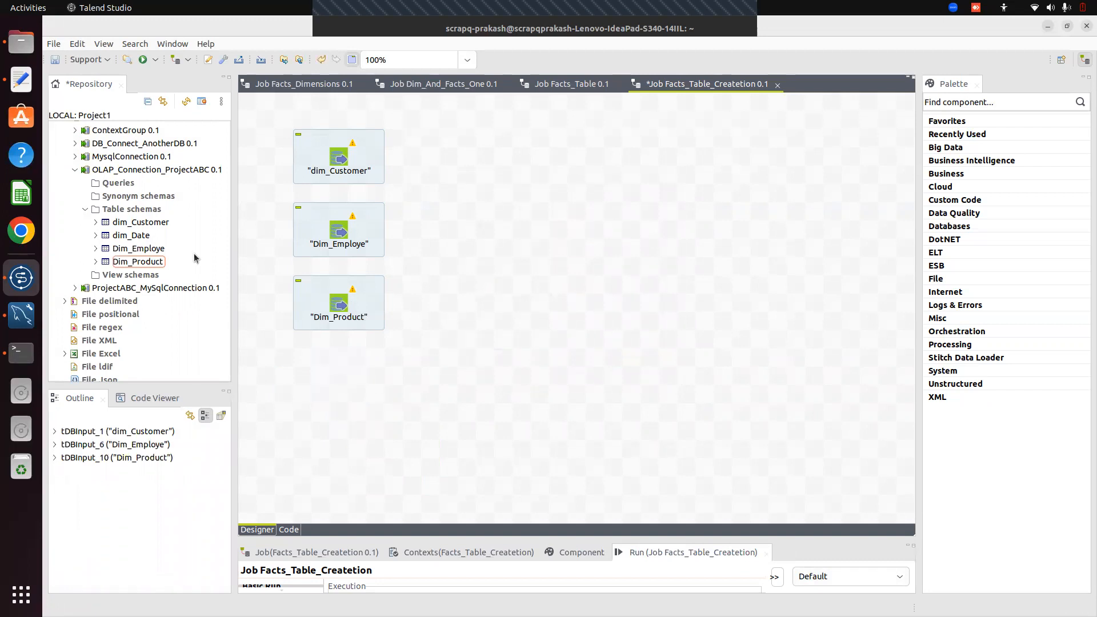
Re-add dim_Date below Dim_Product as a tDBInput (MySQL) component and nudge it slightly lower
left_click(130, 235)
left_click_drag(138, 239, 339, 367)
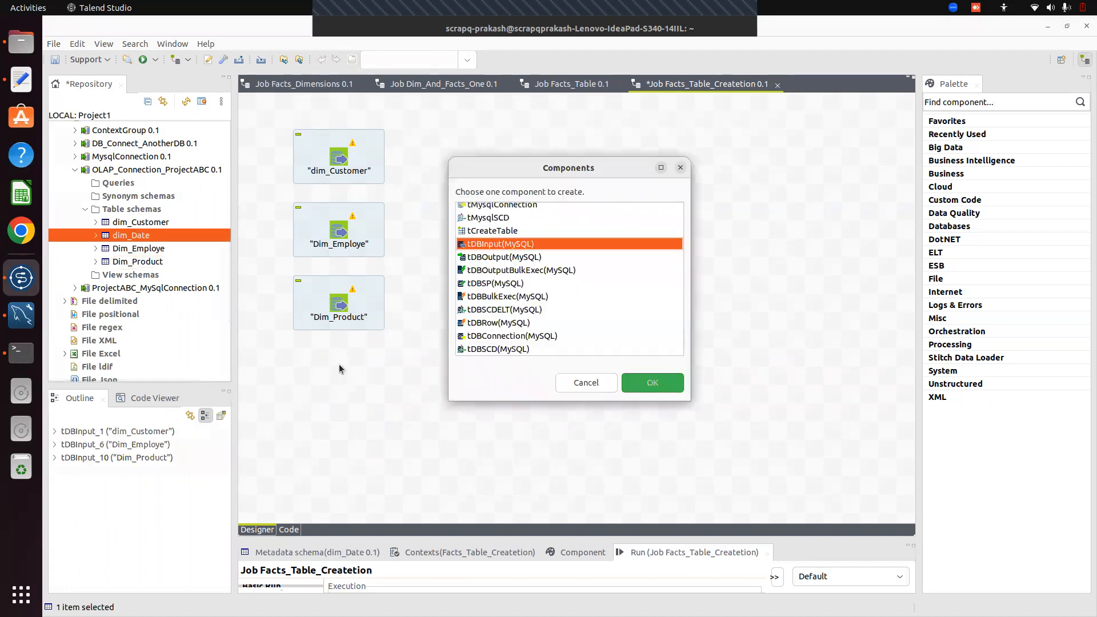
key("Return")
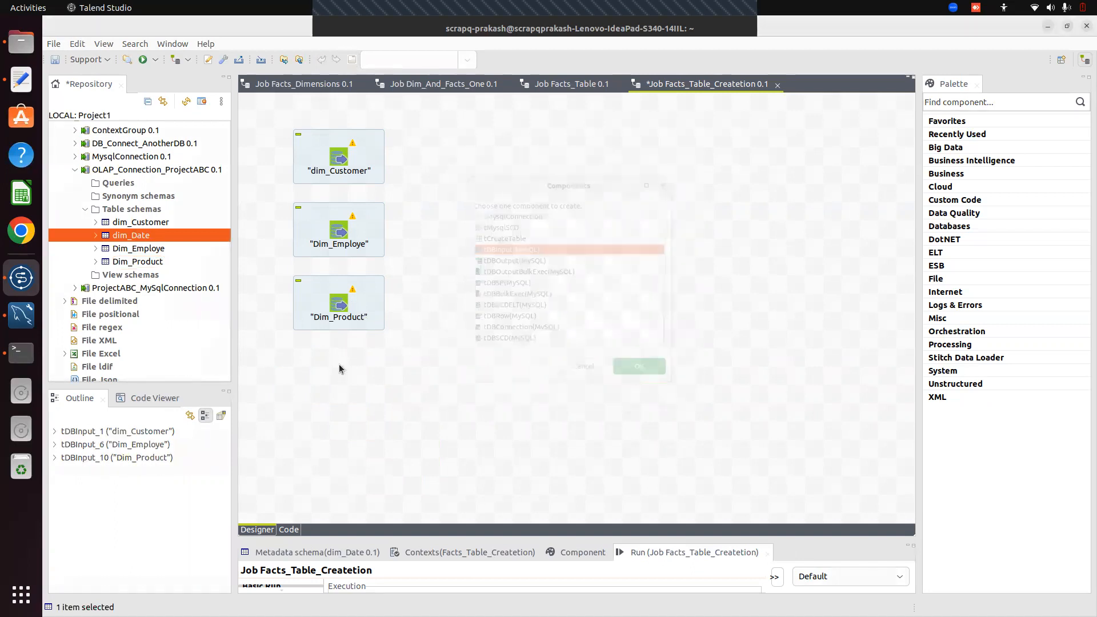
mouse_move(331, 347)
left_mouse_down()
mouse_move(332, 402)
mouse_move(331, 365)
left_mouse_up()
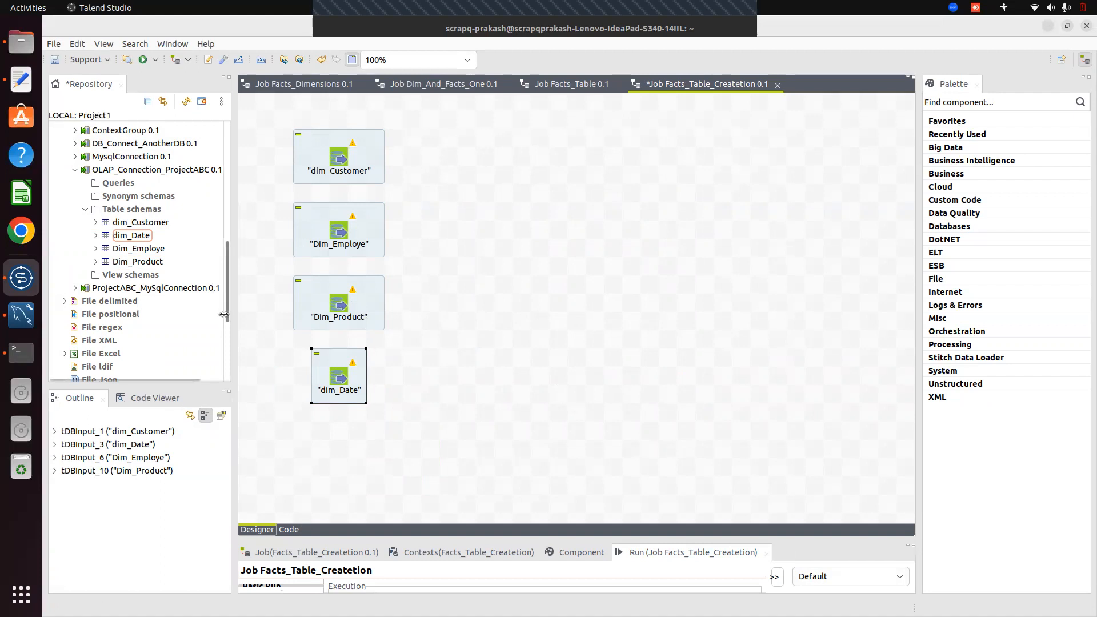
mouse_move(224, 315)
left_mouse_down()
mouse_move(216, 173)
mouse_move(208, 179)
mouse_move(224, 328)
left_mouse_up()
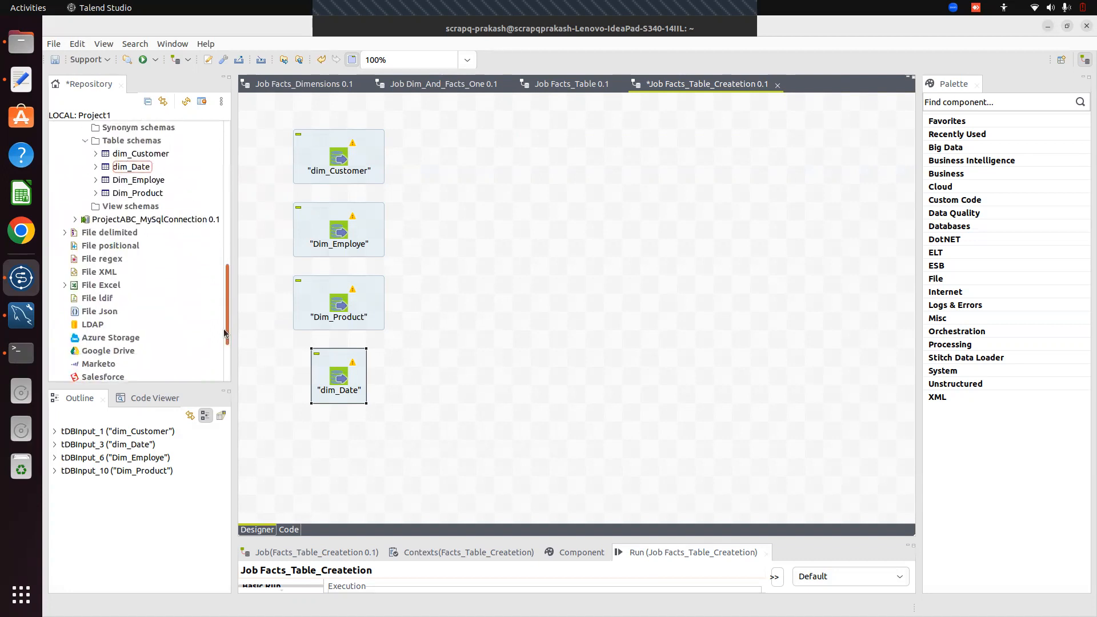
Add order_details and order_info from ProjectABC_MySqlConnection's table schemas as tDBInput (MySQL) components
left_click(75, 219)
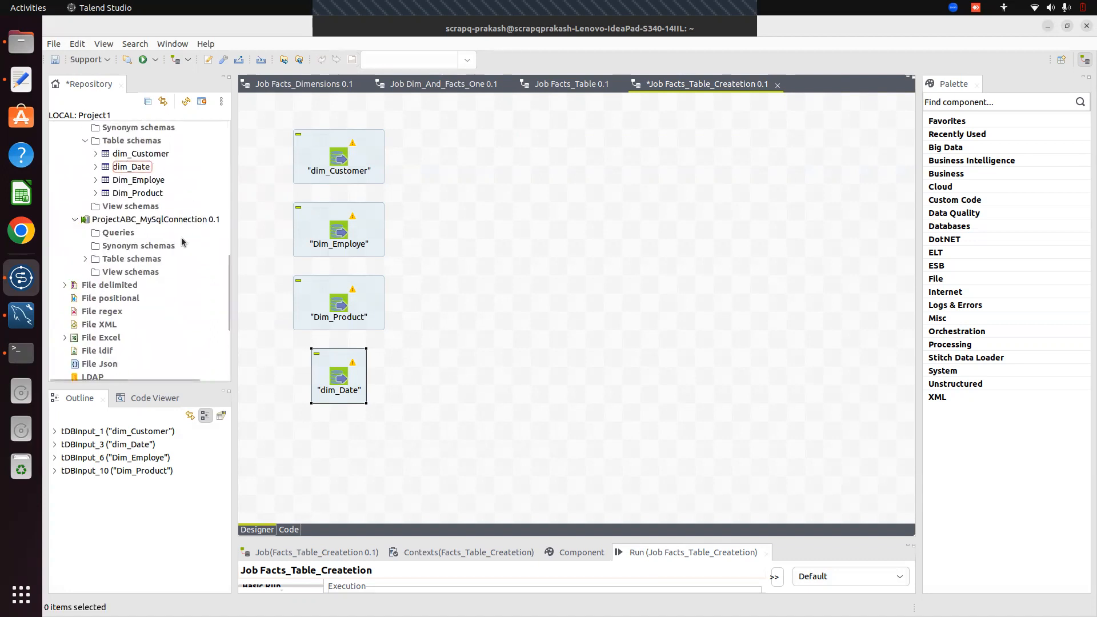
left_click(85, 259)
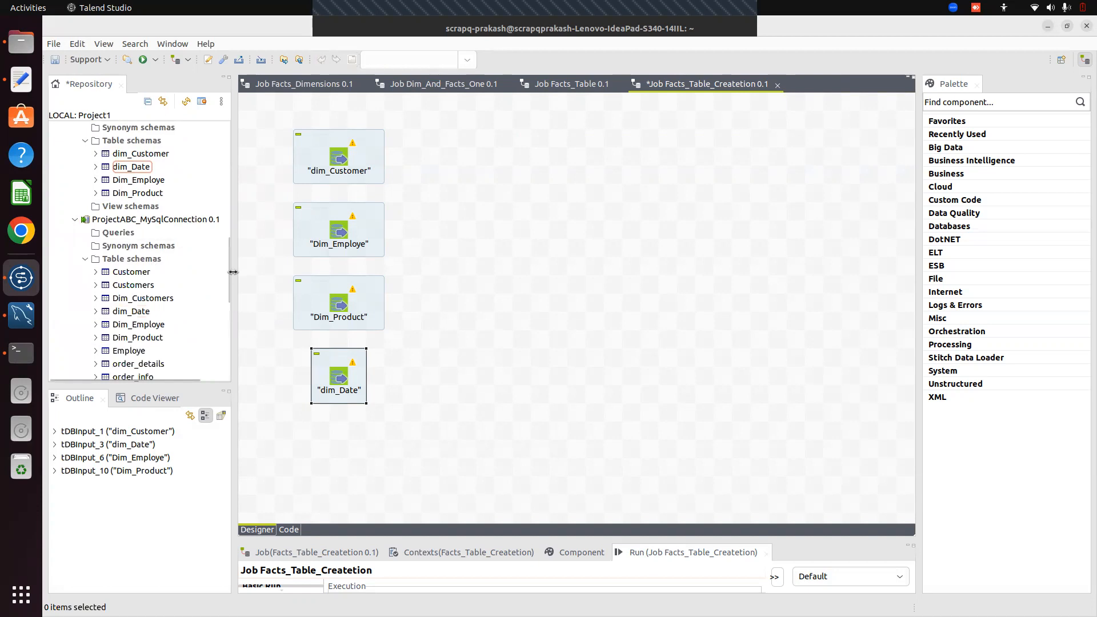
left_click_drag(228, 280, 224, 314)
left_click_drag(143, 233, 488, 409)
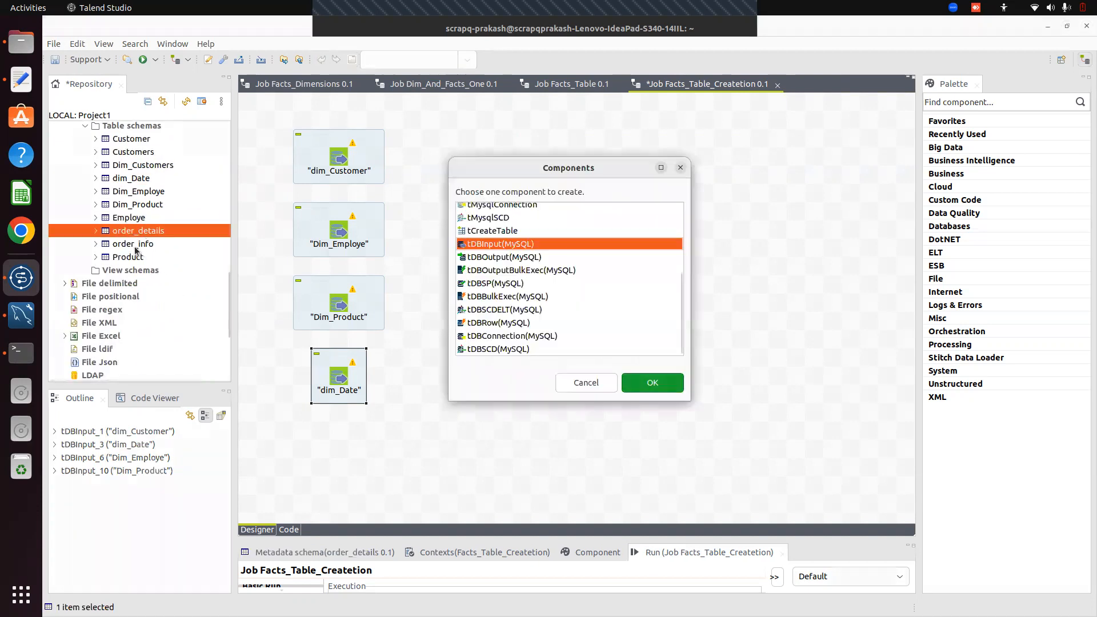
key("Return")
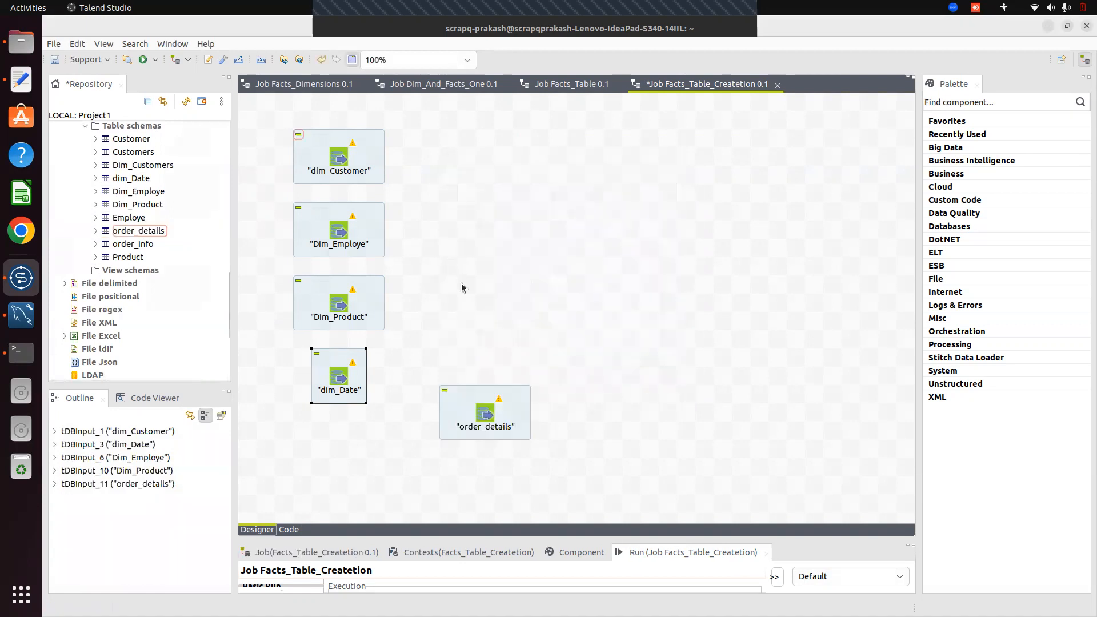
left_click_drag(140, 244, 581, 462)
key("Return")
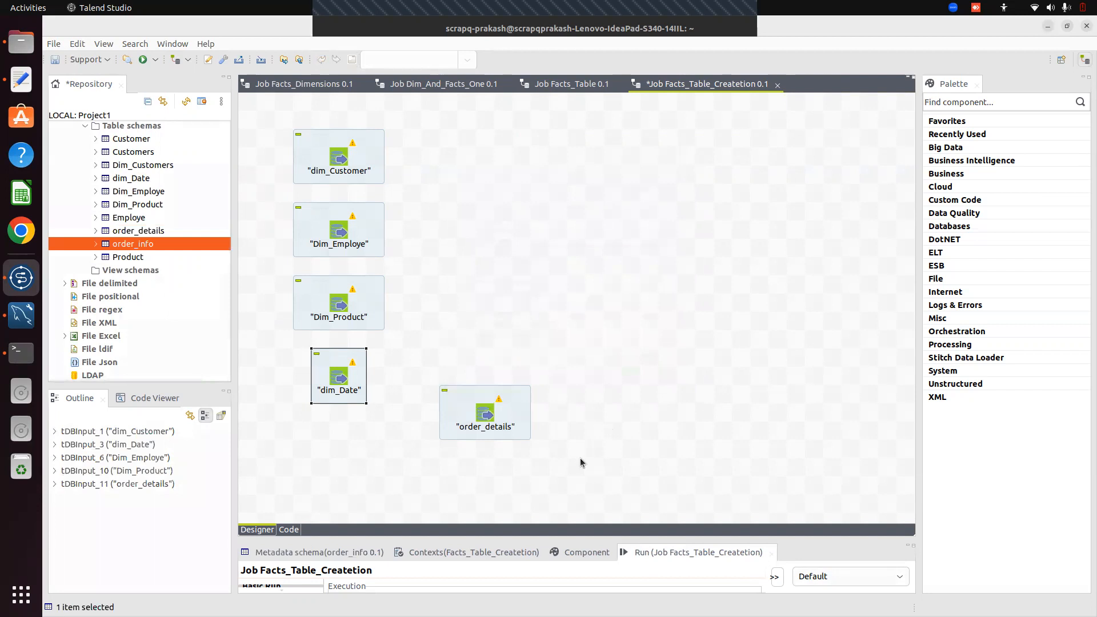
Add a tMap_1 component to the Facts_Table_Createtion job
type("tmap")
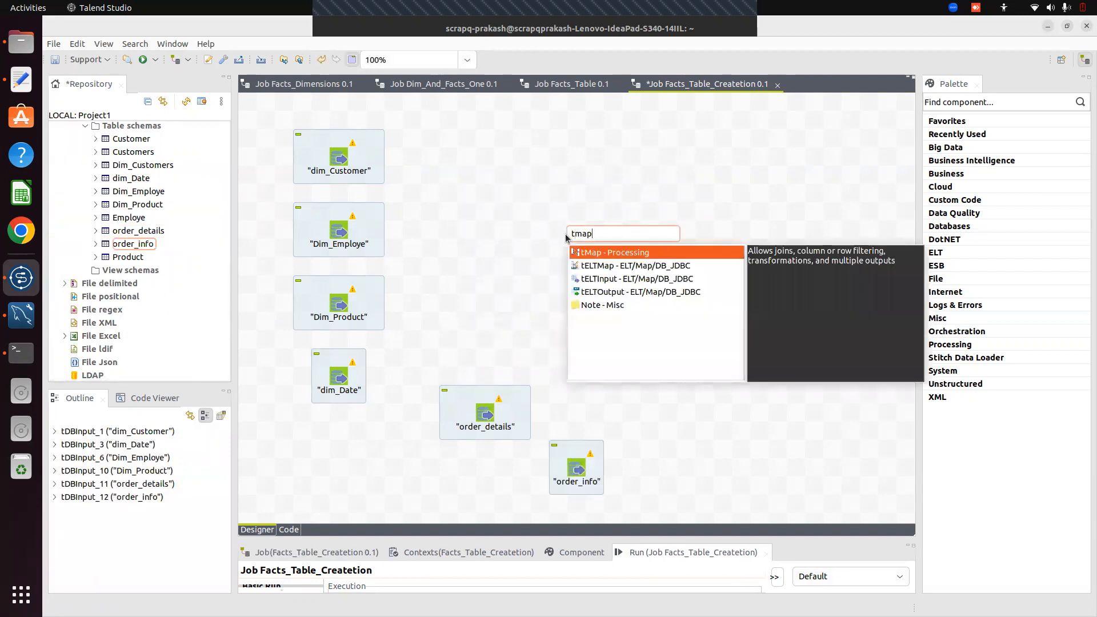
key("Return")
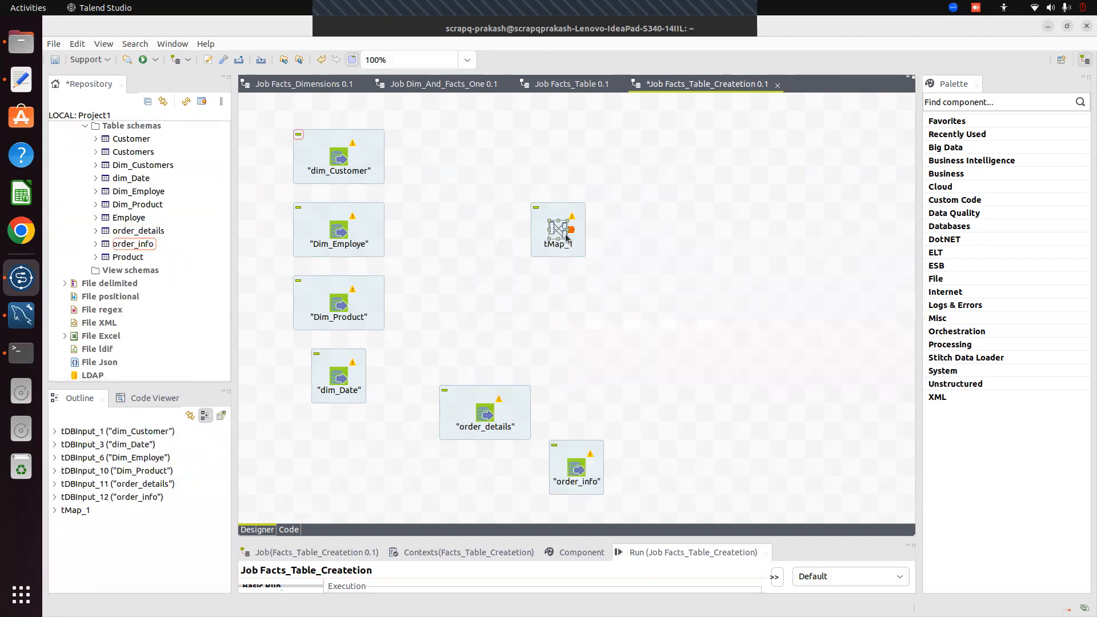
left_click(533, 221)
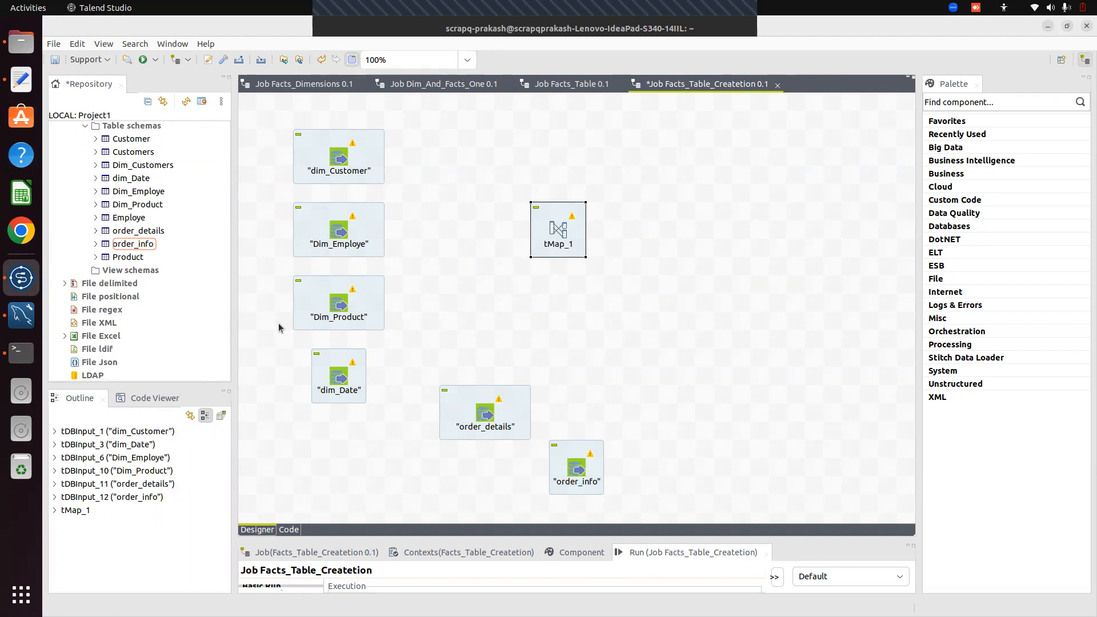
Reveal order_info's five columns and align order_details and order_info along the canvas bottom
left_click(96, 244)
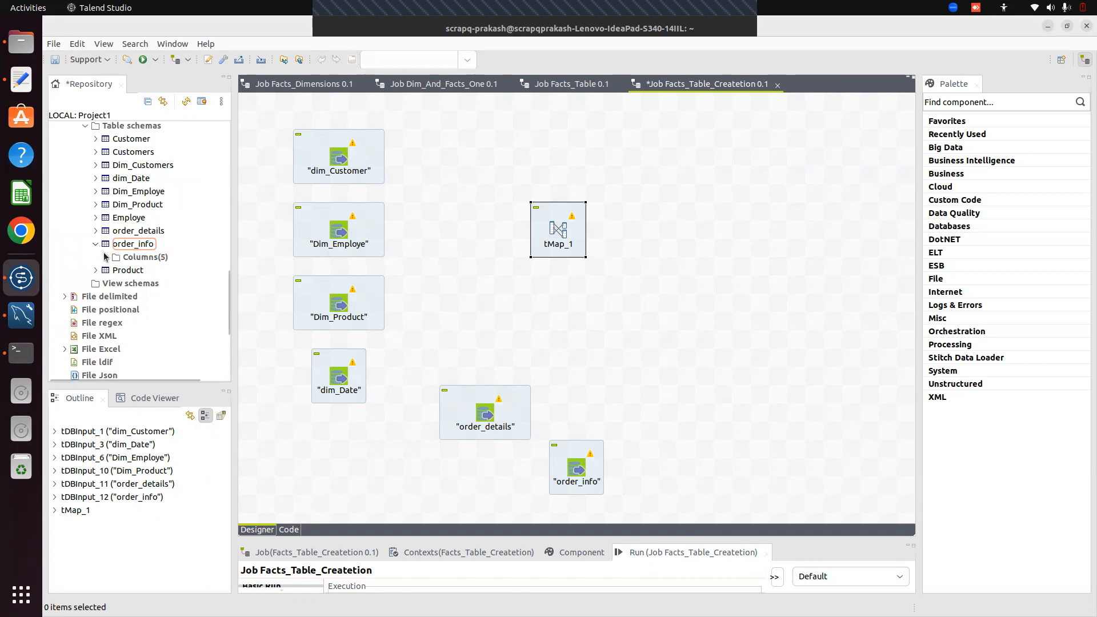
left_click(106, 259)
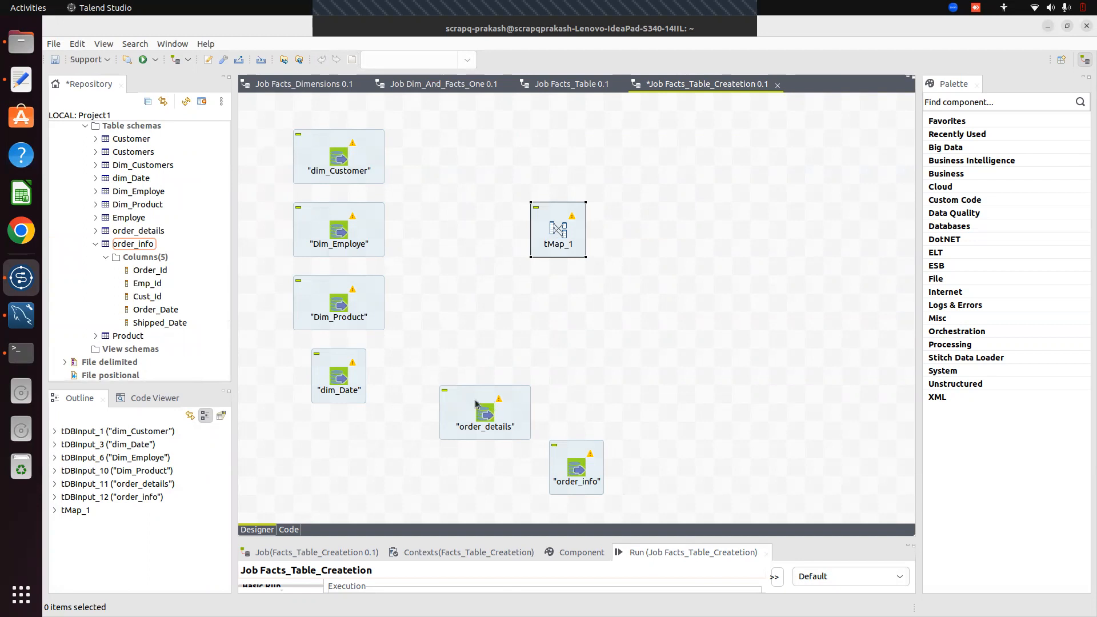
left_click_drag(438, 418, 424, 429)
left_click_drag(560, 444, 553, 412)
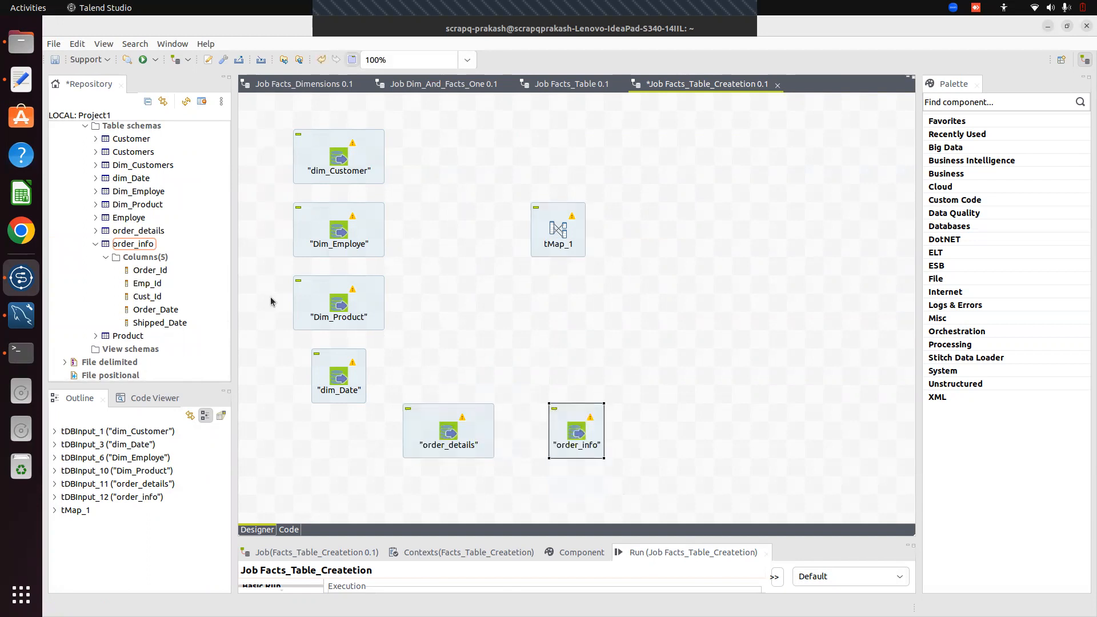
left_click(95, 230)
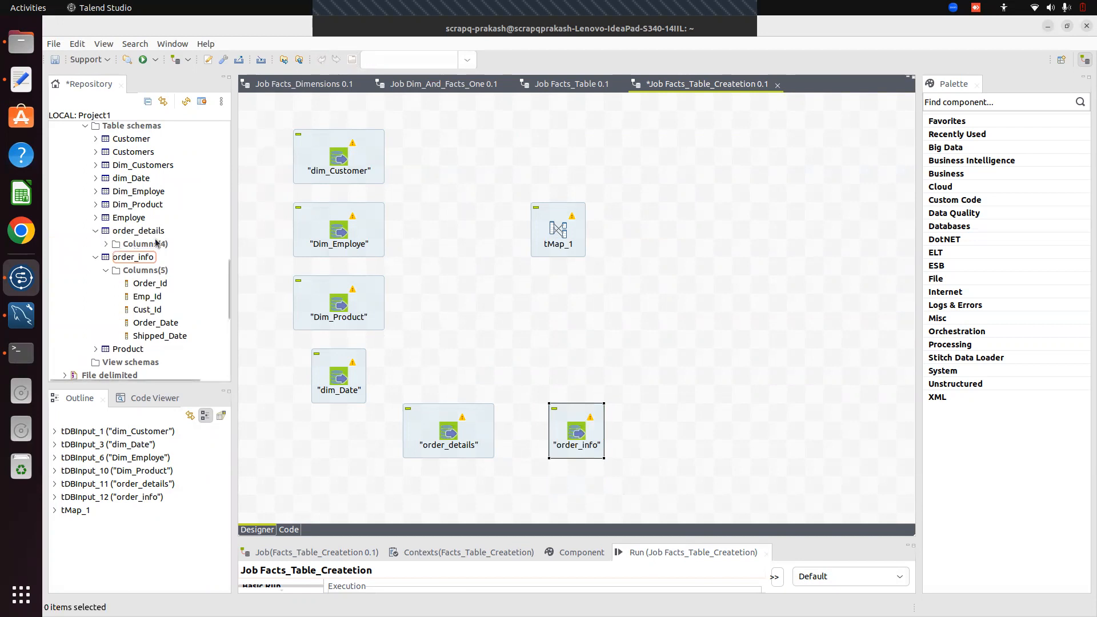
left_click(450, 86)
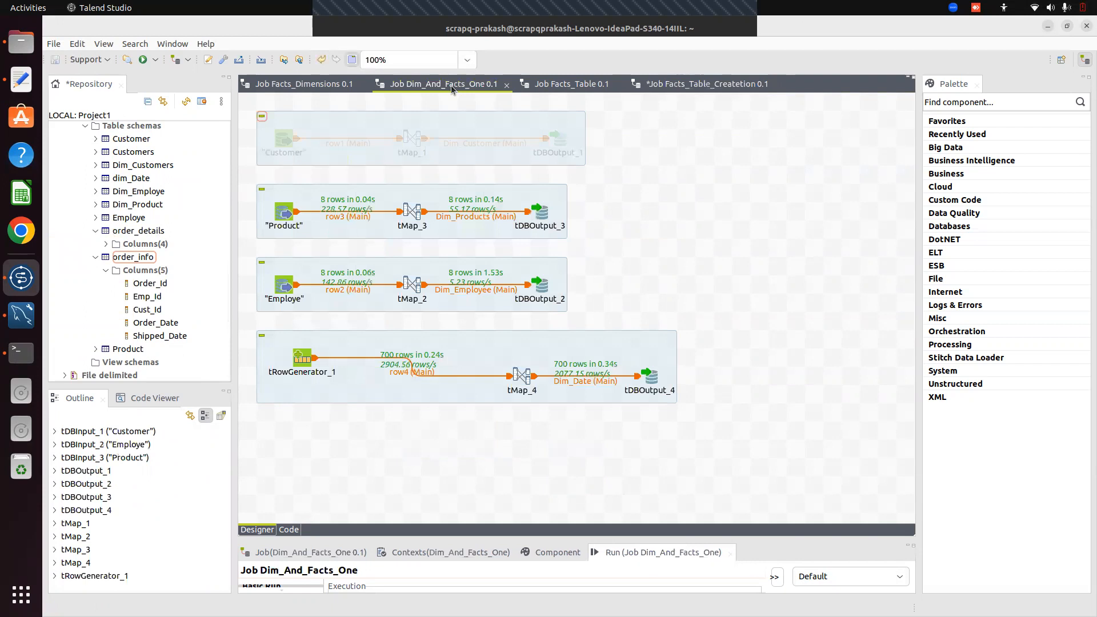
left_click(313, 85)
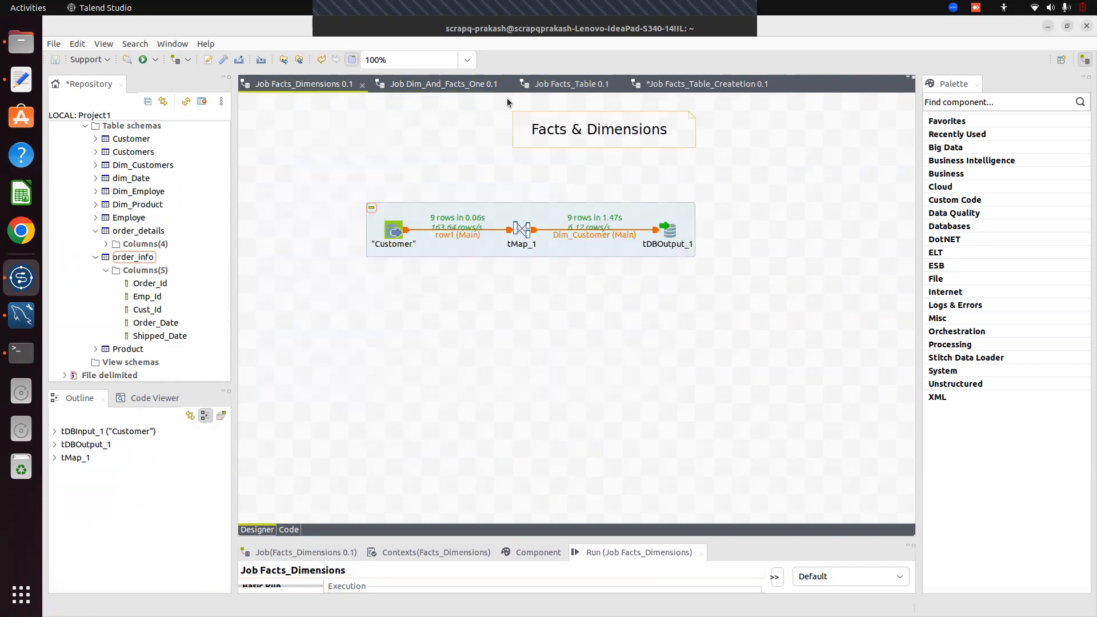
left_click(578, 87)
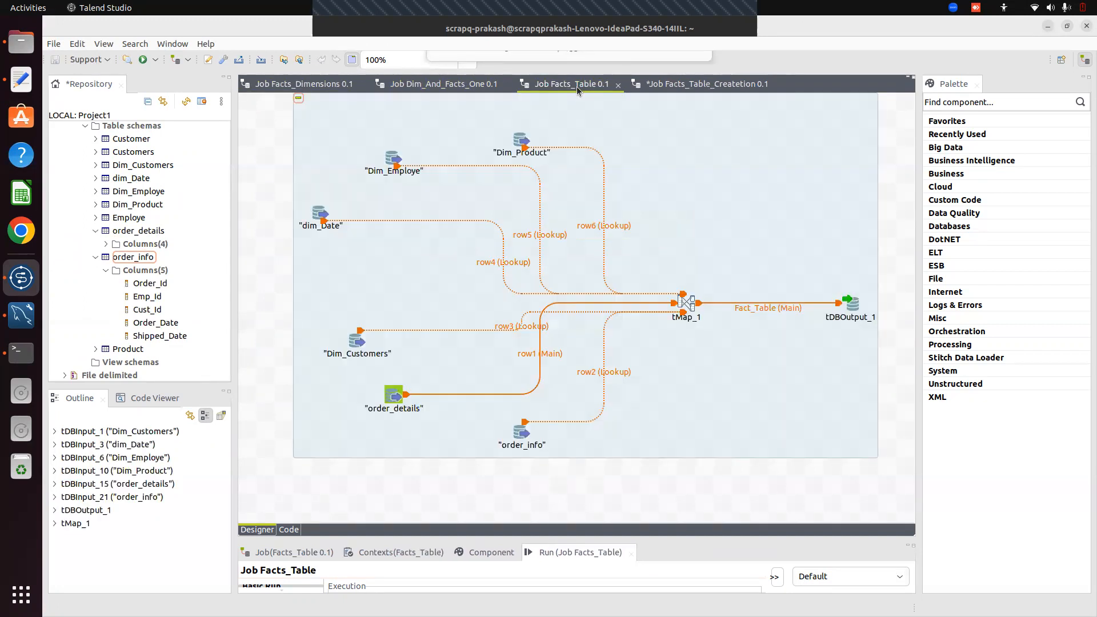
left_click(321, 86)
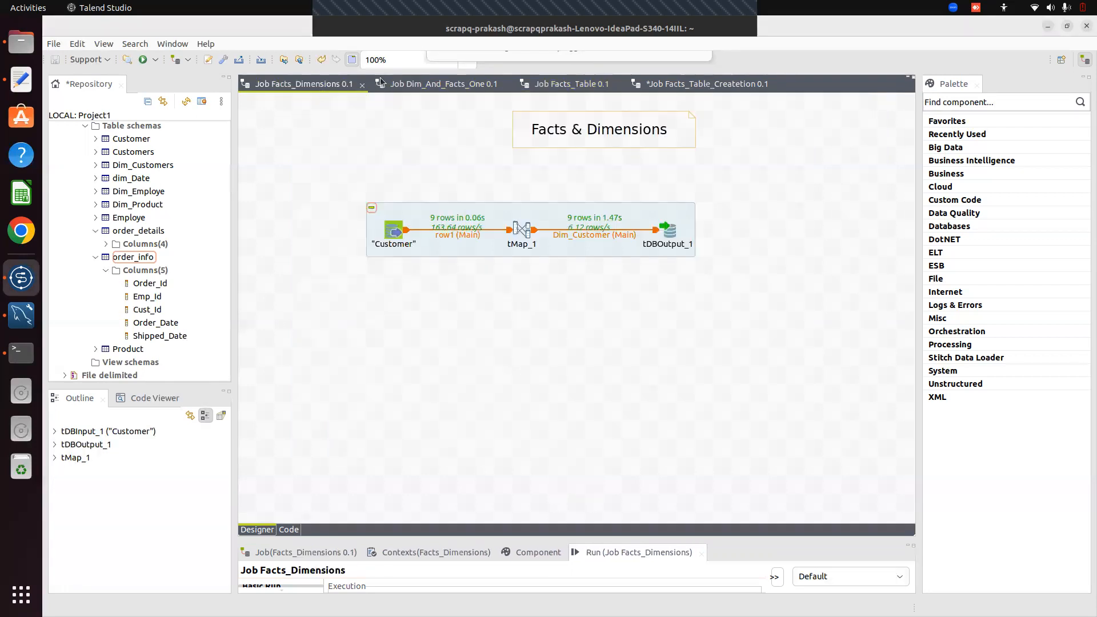
left_click(437, 84)
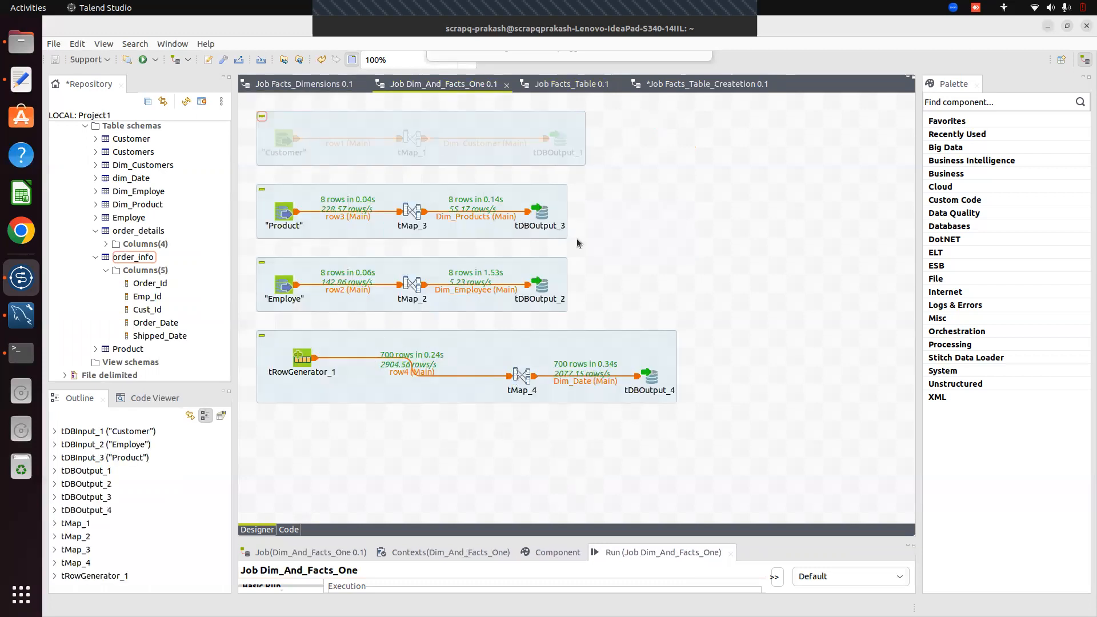
left_click(680, 86)
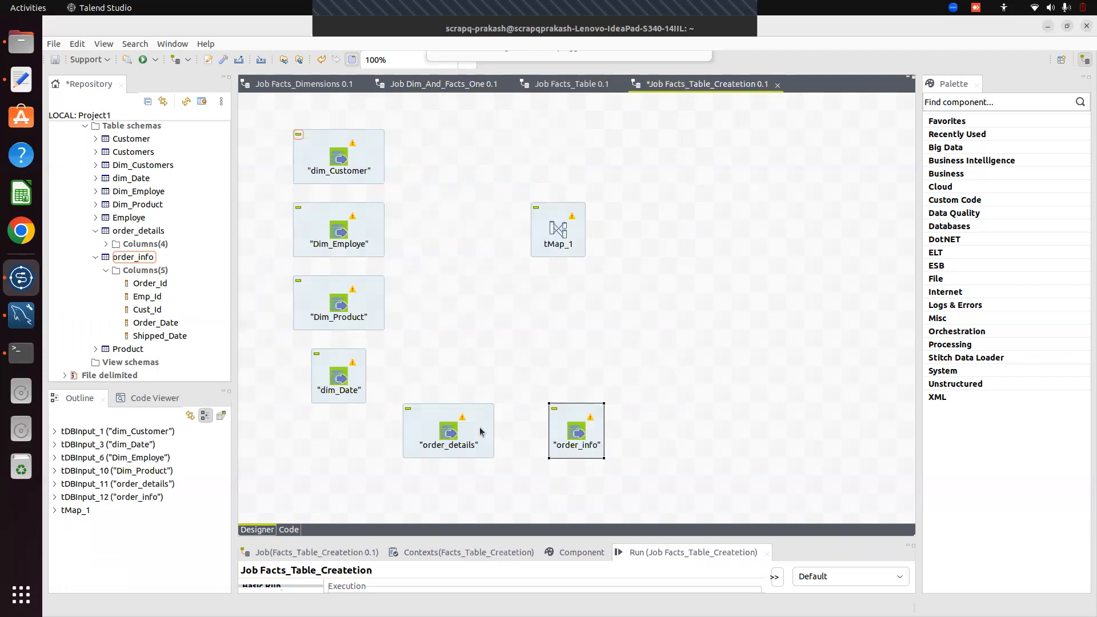
Put order_details directly below tMap_1 with order_info to its left
left_click(454, 438)
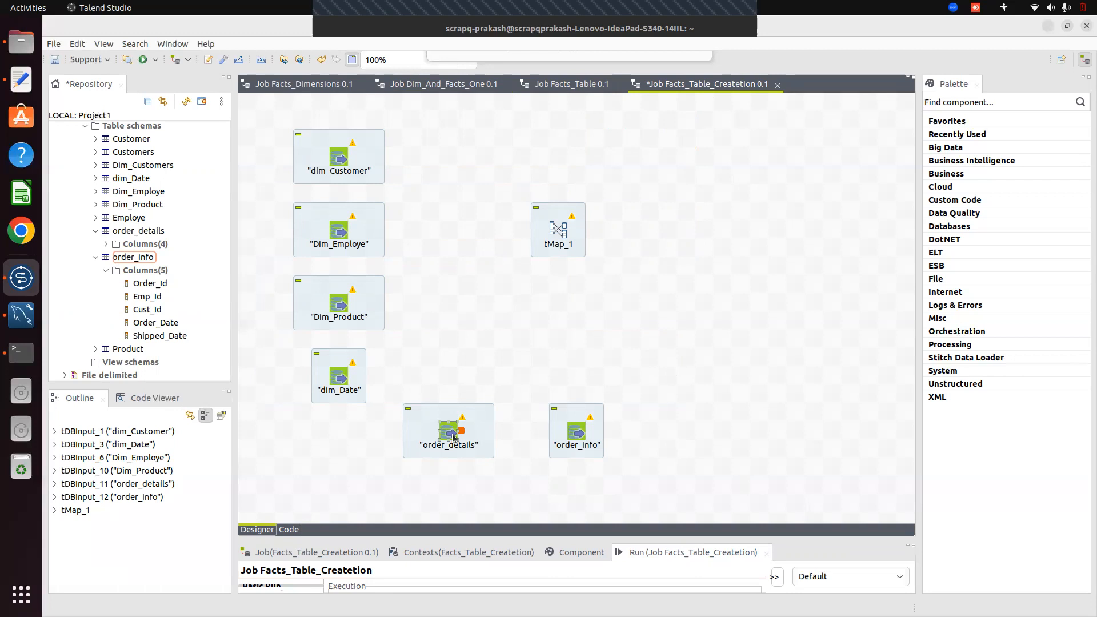
left_click(570, 414)
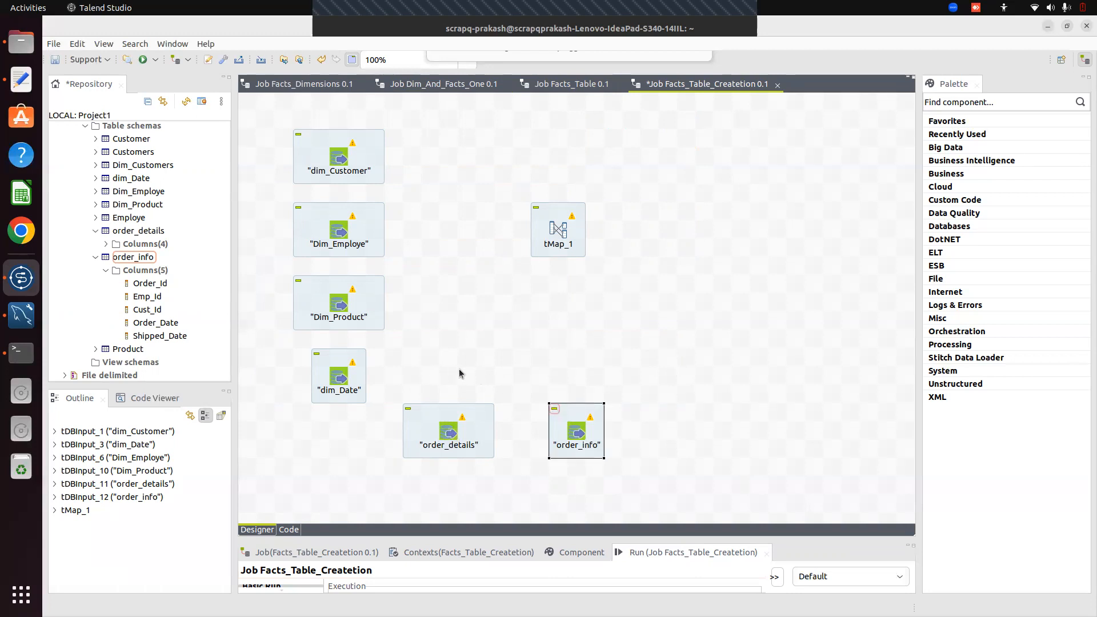
left_click_drag(579, 423, 470, 368)
left_click_drag(471, 422, 605, 407)
left_click_drag(460, 358, 427, 407)
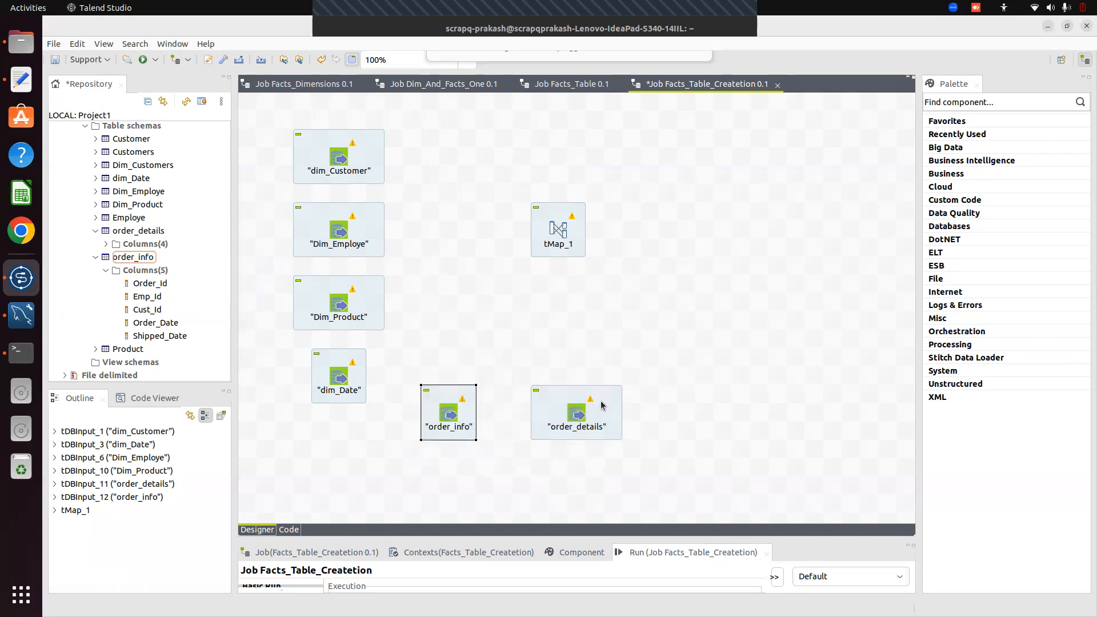
left_click(574, 420)
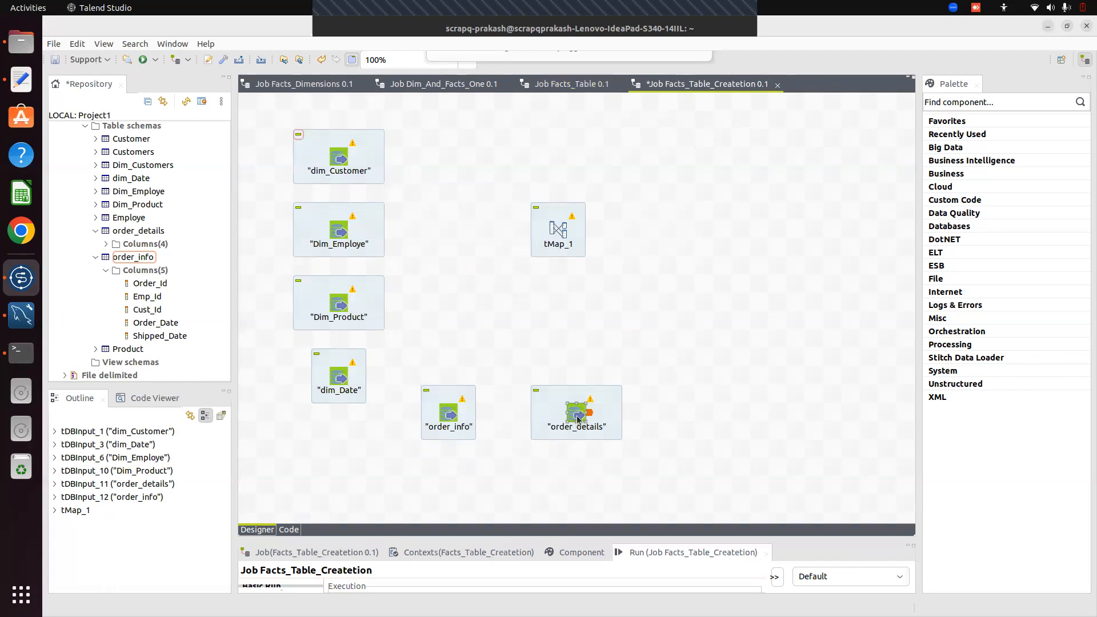
Link order_details to tMap_1 as main row1 and order_info as a lookup
right_click(577, 419)
mouse_move(606, 206)
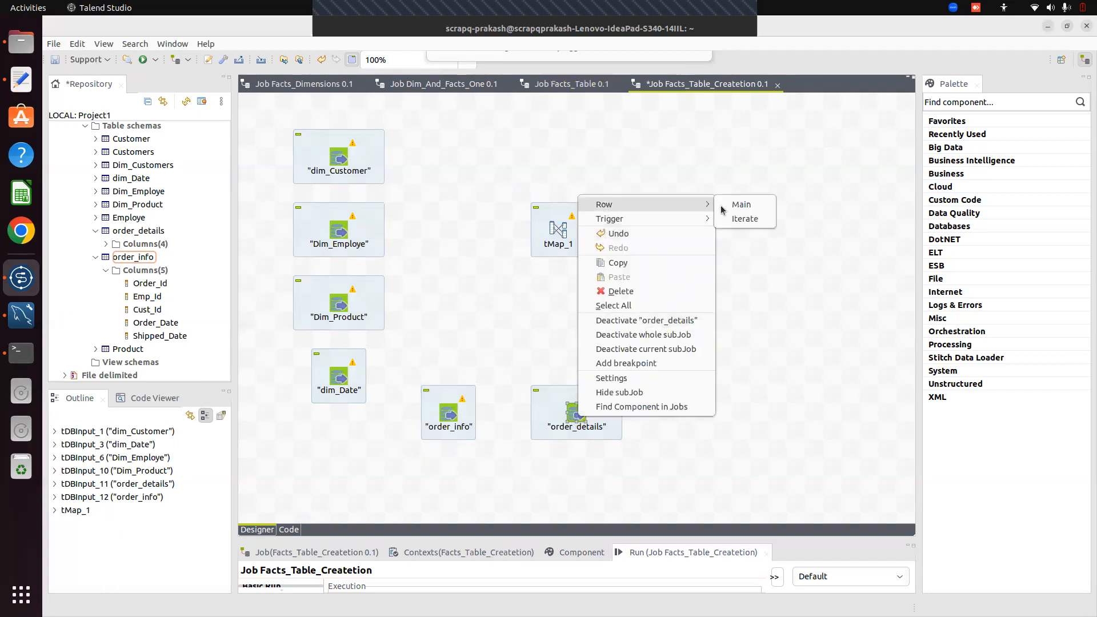
left_click(739, 206)
left_click(563, 229)
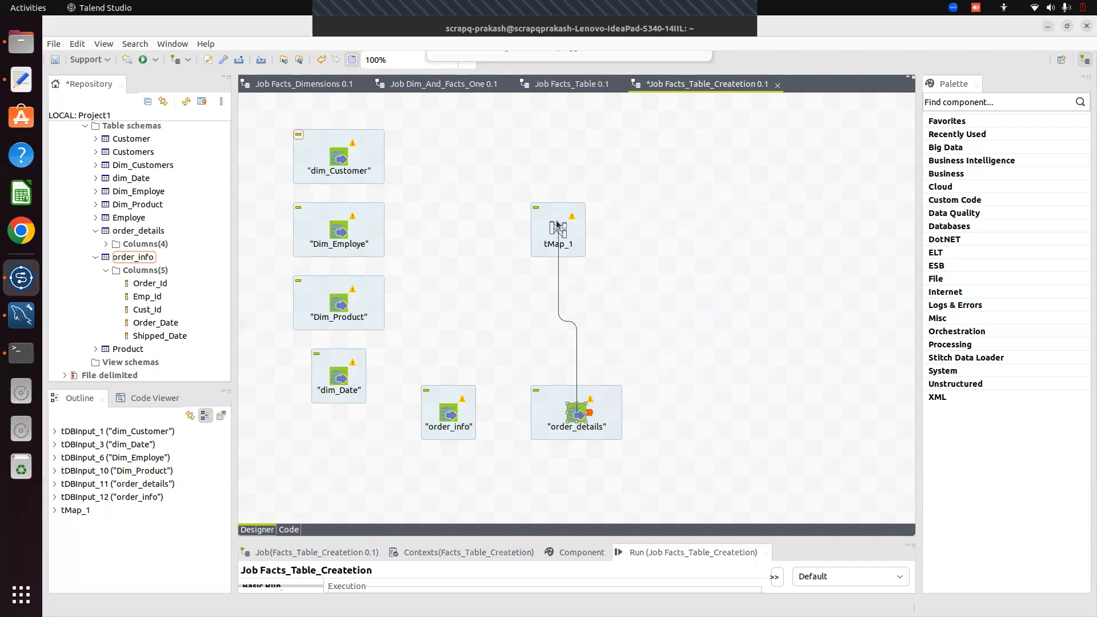
left_click(449, 408)
right_click(457, 404)
mouse_move(497, 190)
left_click(620, 189)
left_click(559, 231)
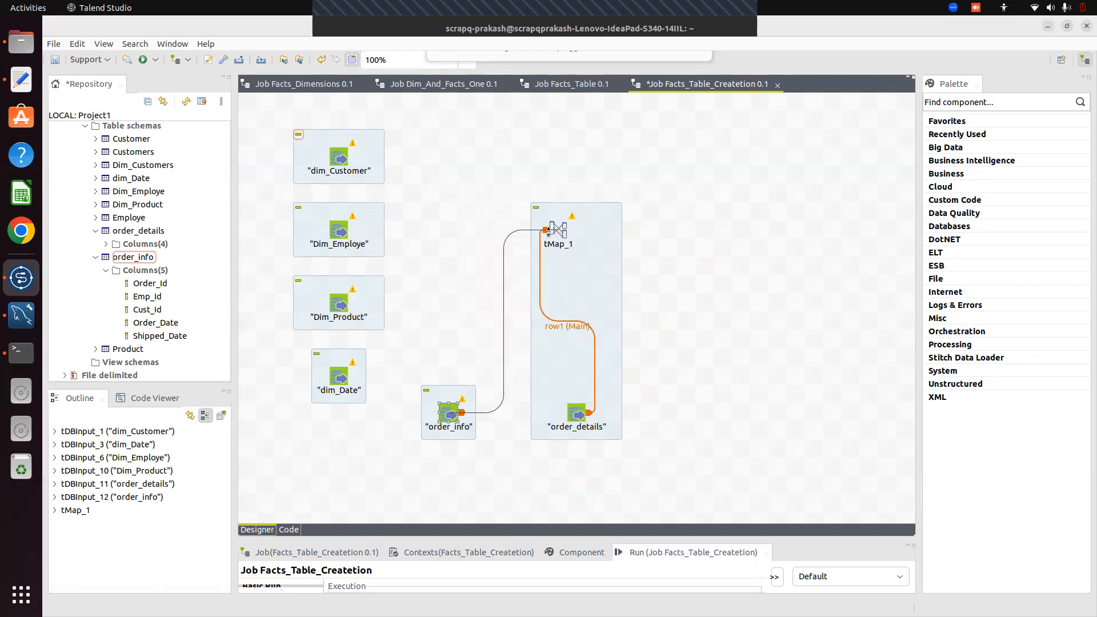
Connect dim_Date to tMap_1 as a lookup
right_click(335, 381)
mouse_move(391, 386)
left_click(491, 387)
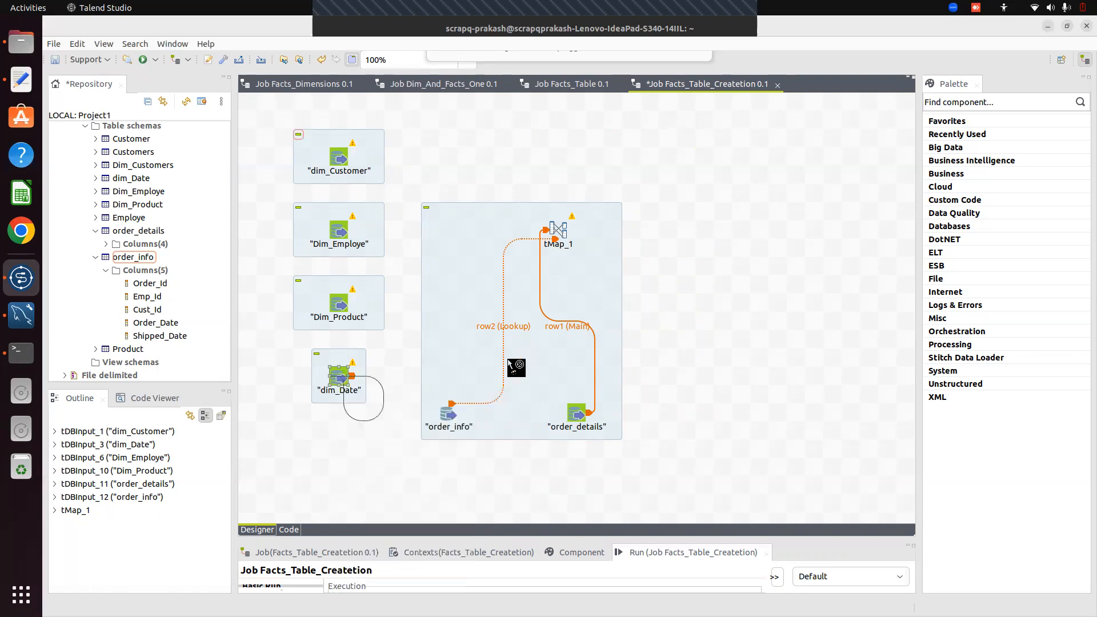
left_click(558, 232)
Shift Dim_Product slightly left and connect it to tMap_1 as a lookup
right_click(343, 308)
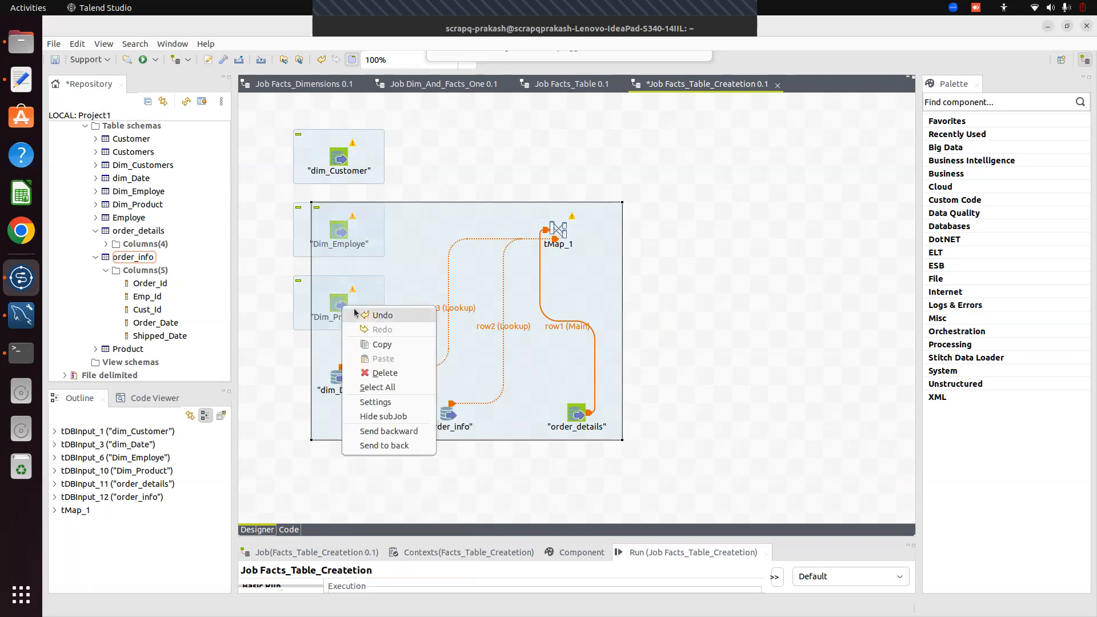
left_click(282, 331)
left_click(298, 309)
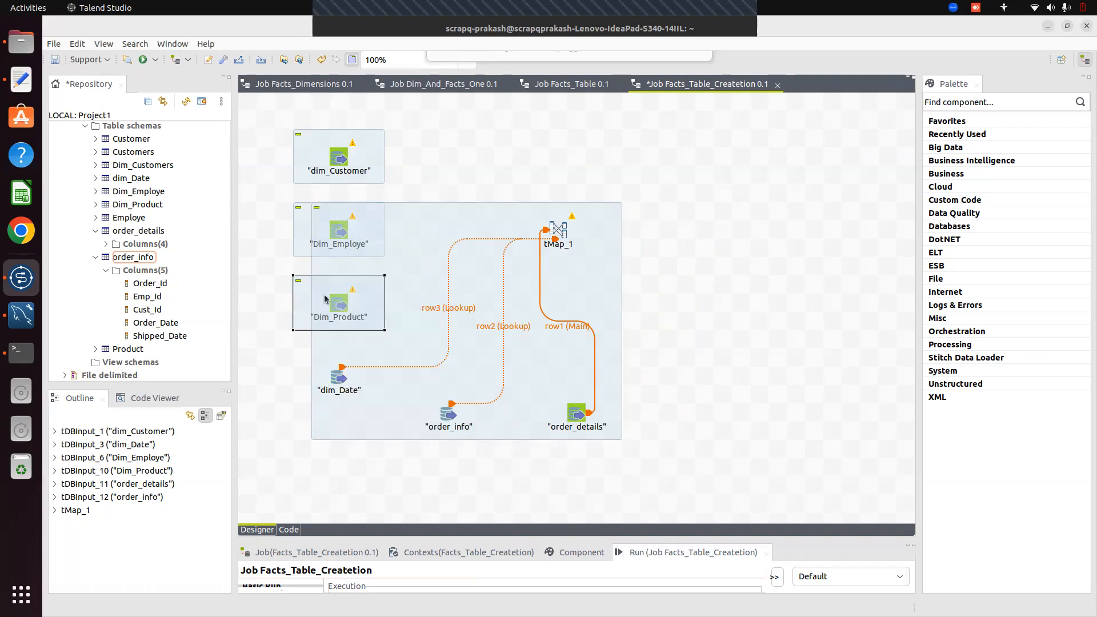
right_click(344, 299)
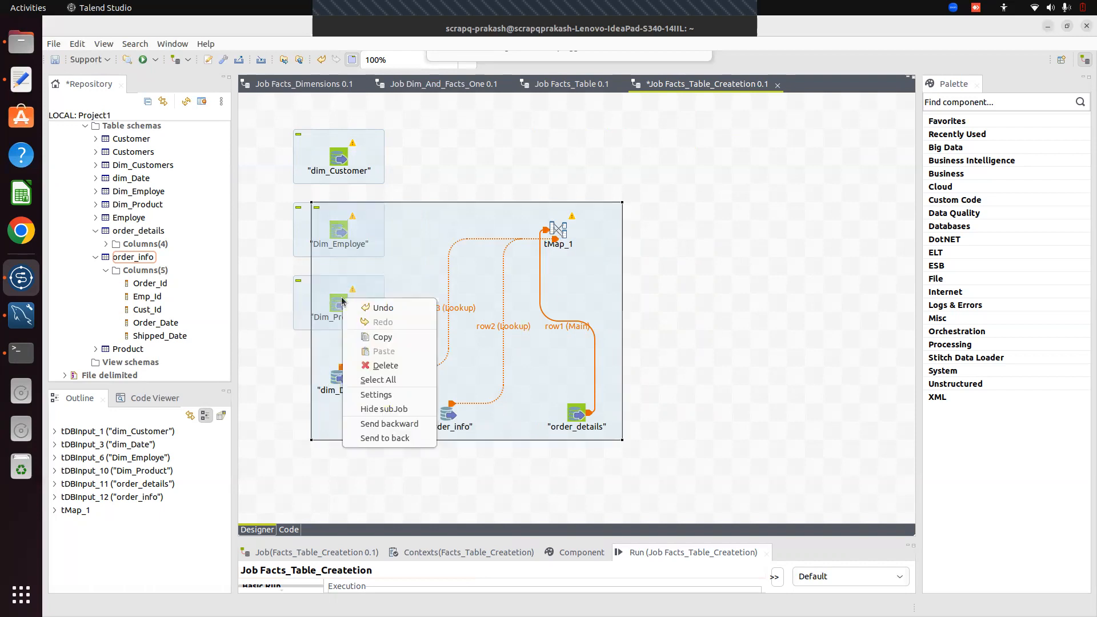
left_click(297, 305)
left_click_drag(298, 304, 267, 304)
right_click(298, 308)
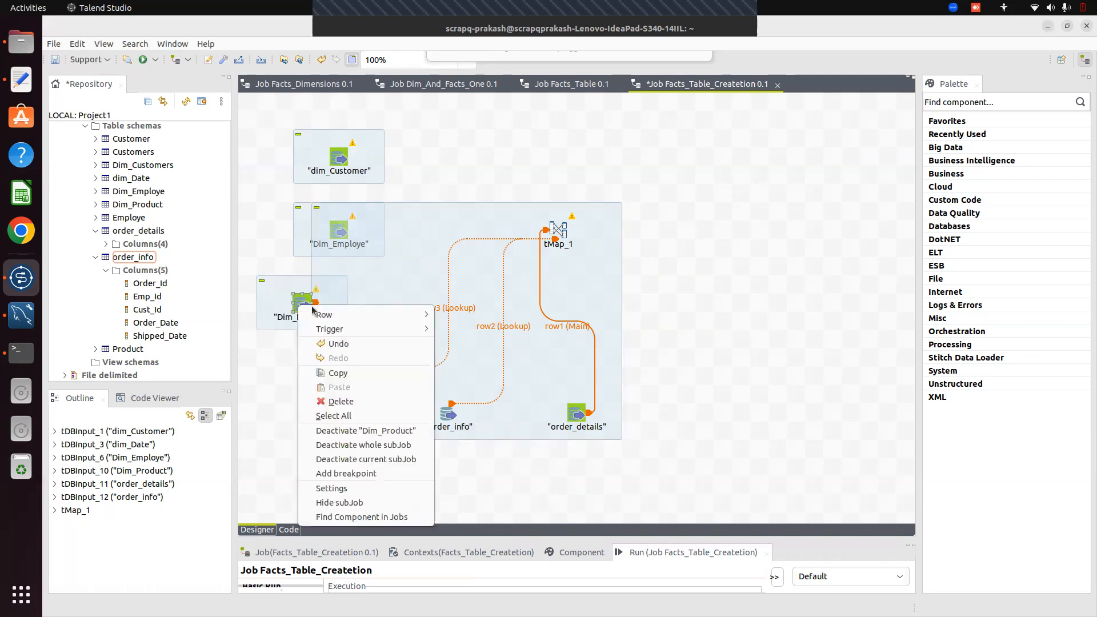
mouse_move(330, 315)
left_click(464, 314)
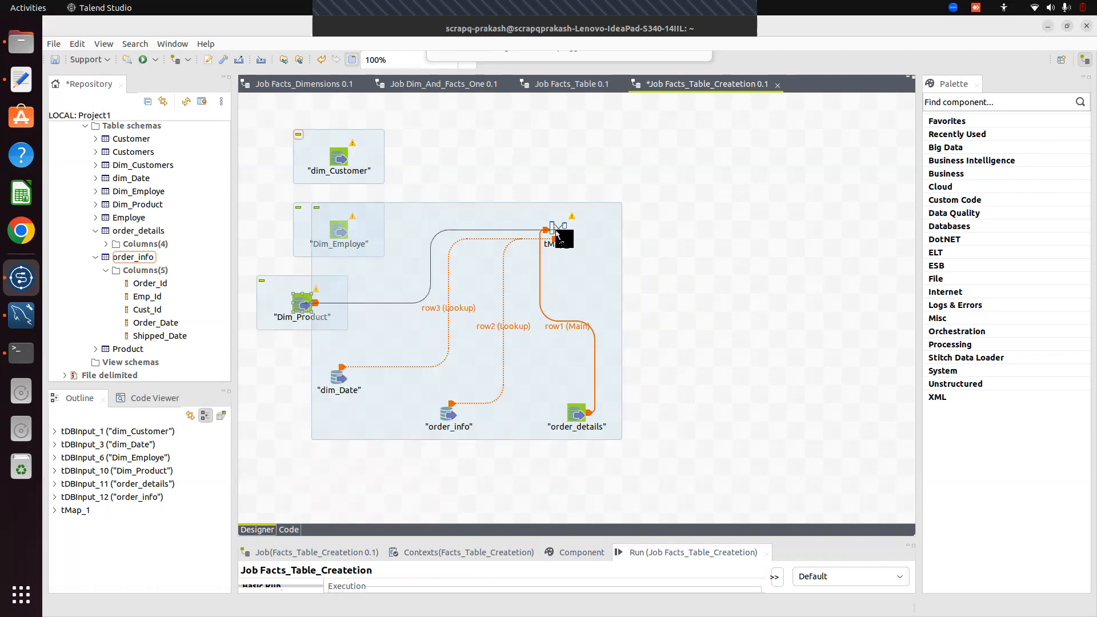
left_click(552, 232)
Move the joined components right to free space and connect Dim_Employe to tMap_1 as a lookup
left_click(351, 230)
left_click(455, 177)
left_click(358, 239)
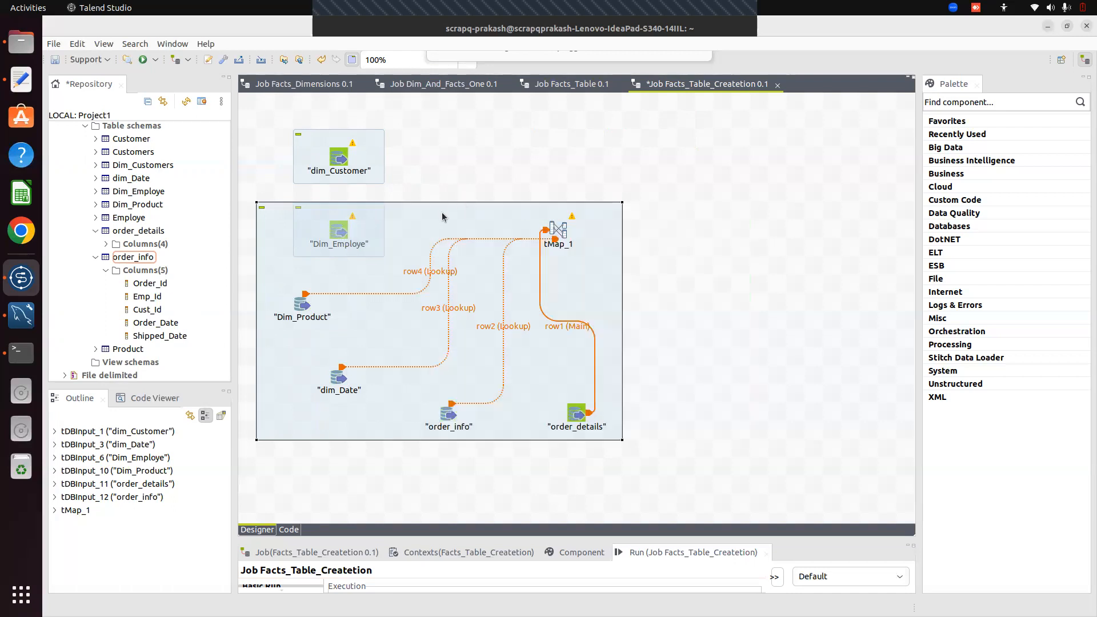
left_click(898, 295)
left_click_drag(403, 218, 512, 223)
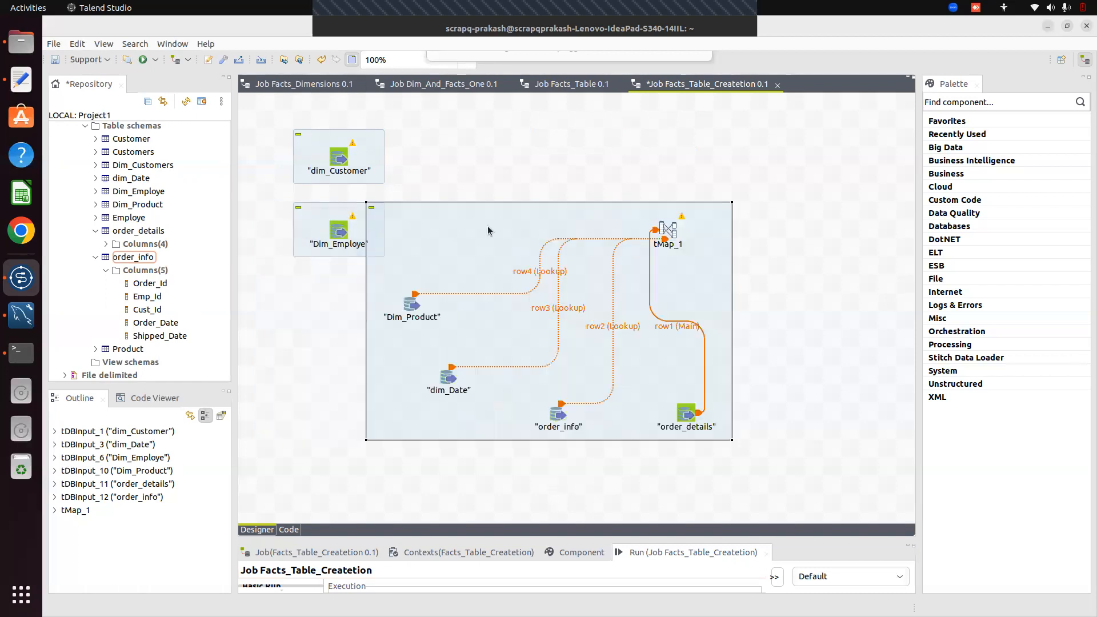
right_click(320, 235)
left_click(336, 226)
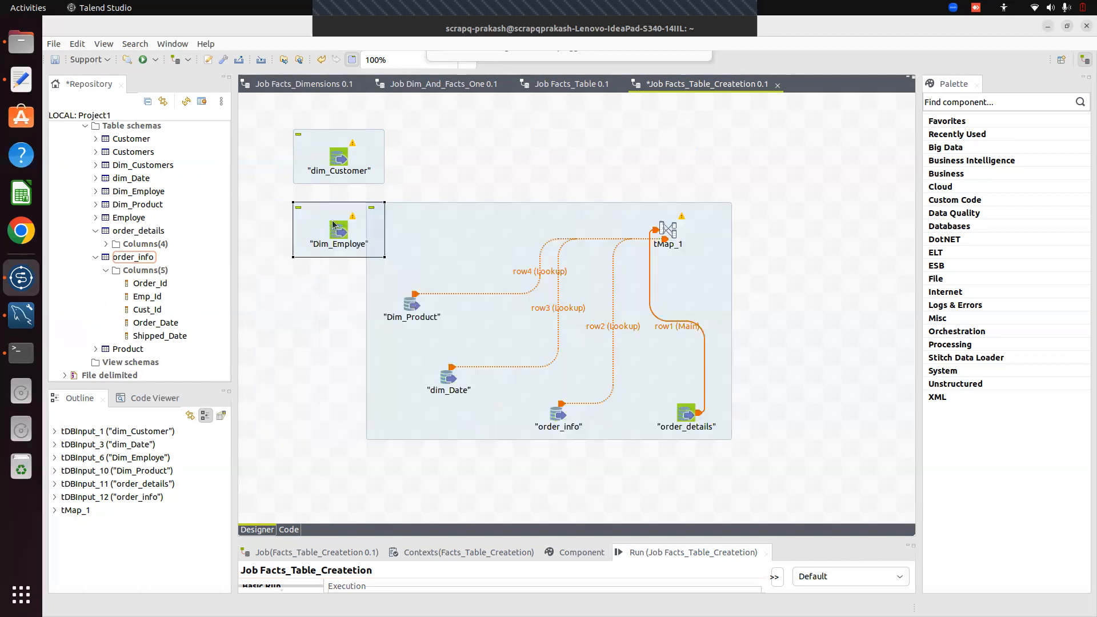
right_click(332, 221)
left_click(334, 236)
right_click(338, 231)
mouse_move(400, 240)
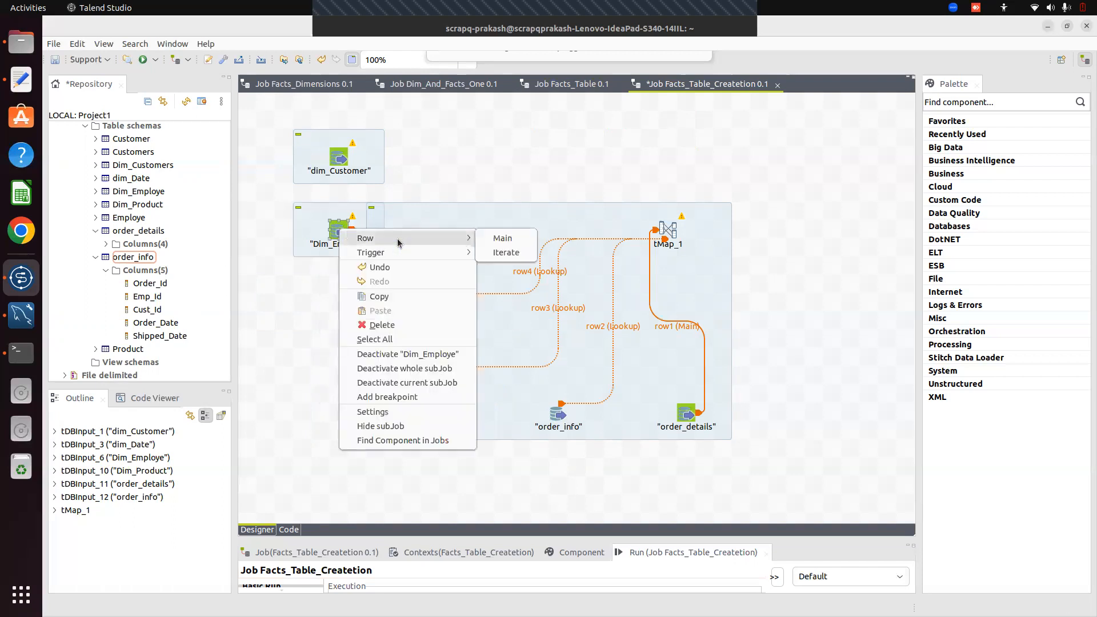
left_click(530, 240)
left_click(669, 227)
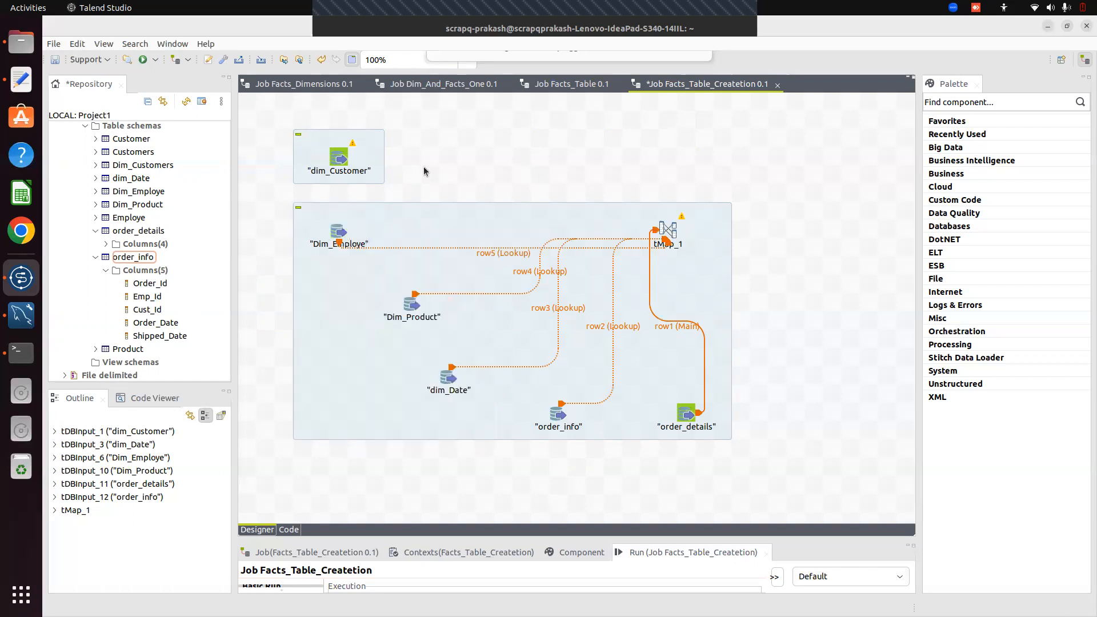
Connect dim_Customer to tMap_1 as the fifth lookup
right_click(338, 161)
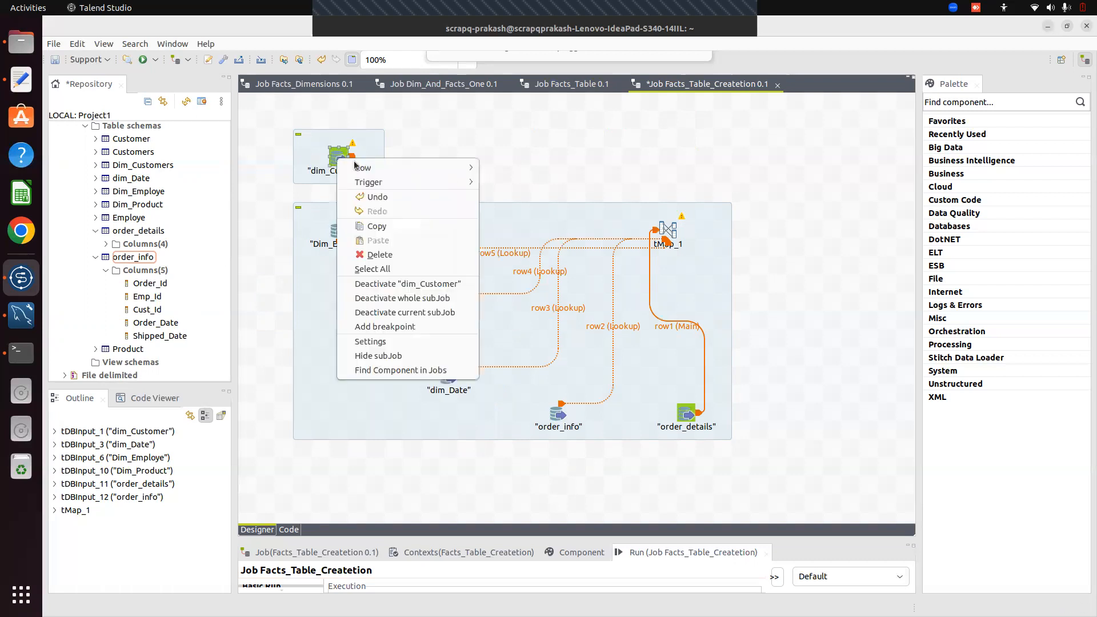
mouse_move(372, 167)
left_click(503, 166)
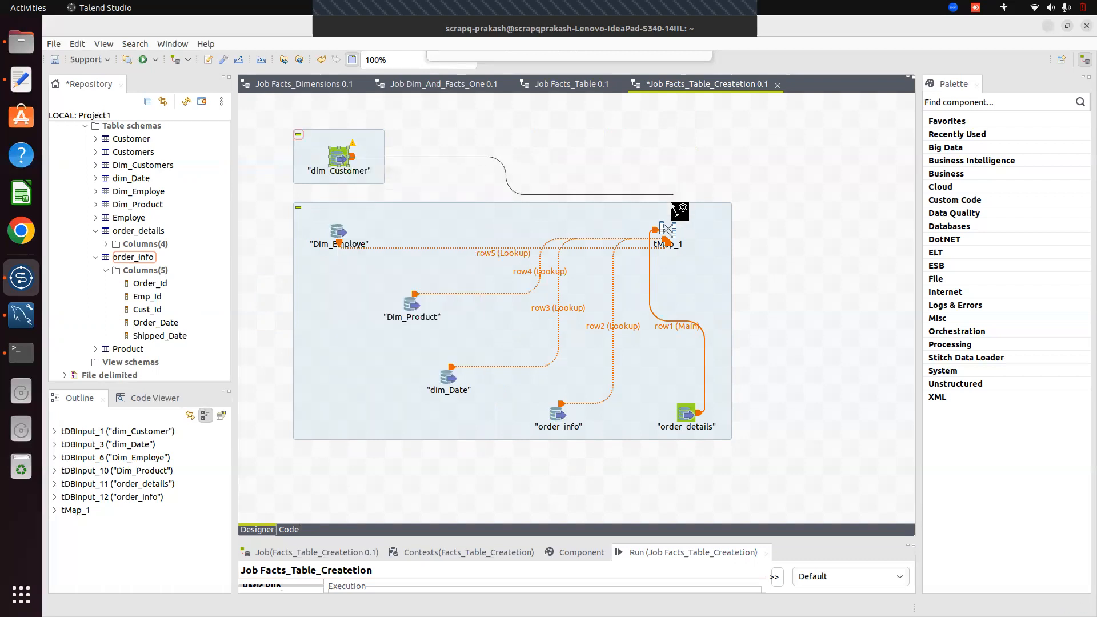
left_click(667, 232)
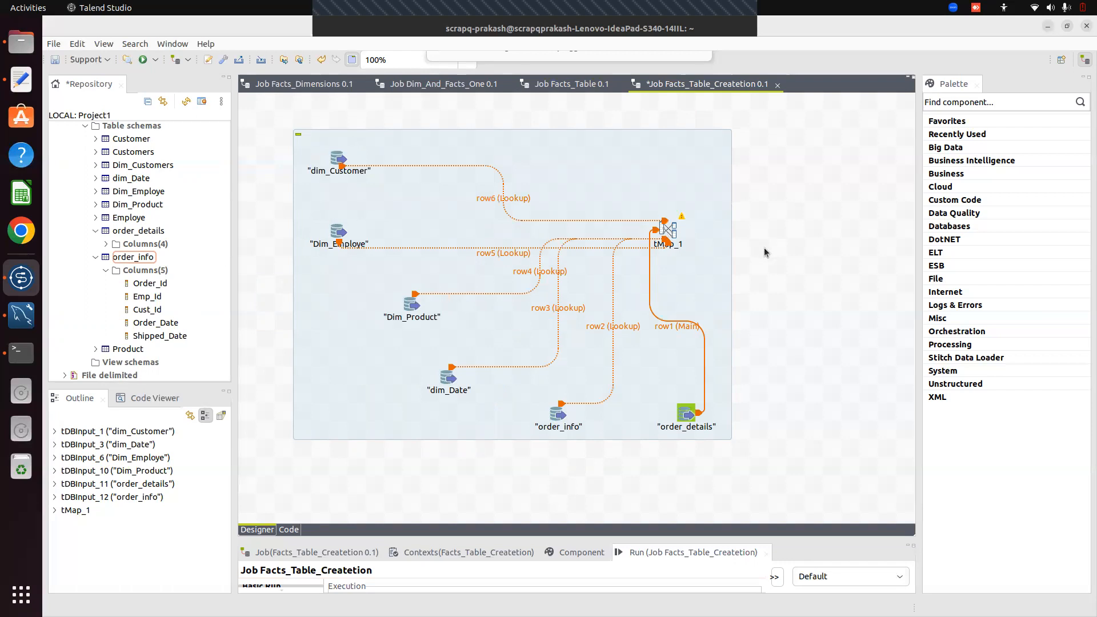
left_click(667, 228)
In the tMap_1 editor, set row2's Order_Id join key to row1.Order_Id
double_click(667, 228)
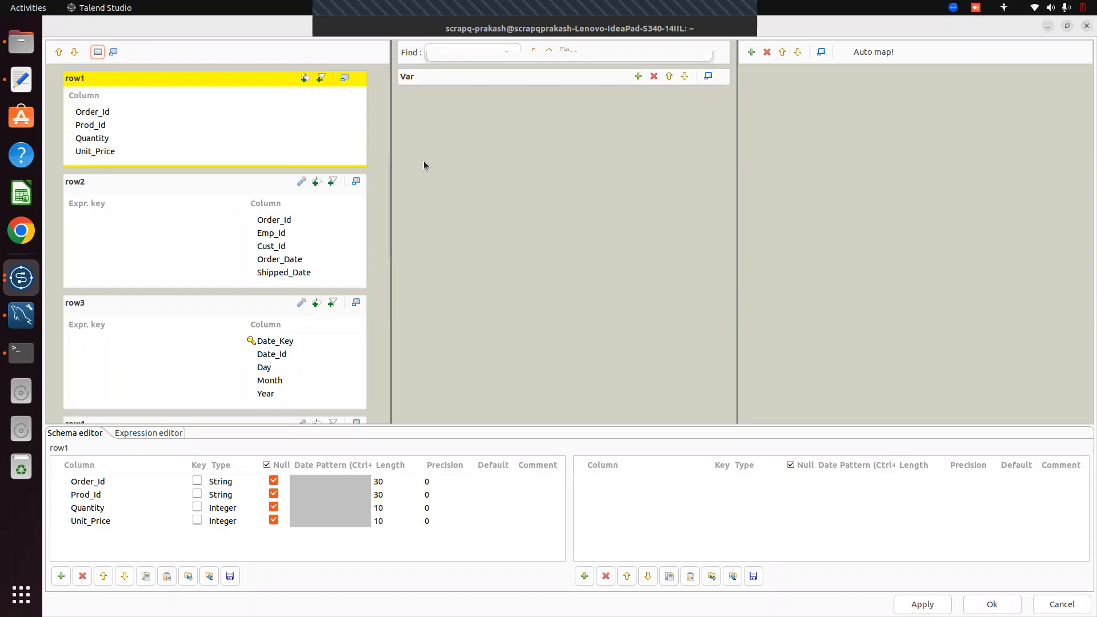
left_click(92, 221)
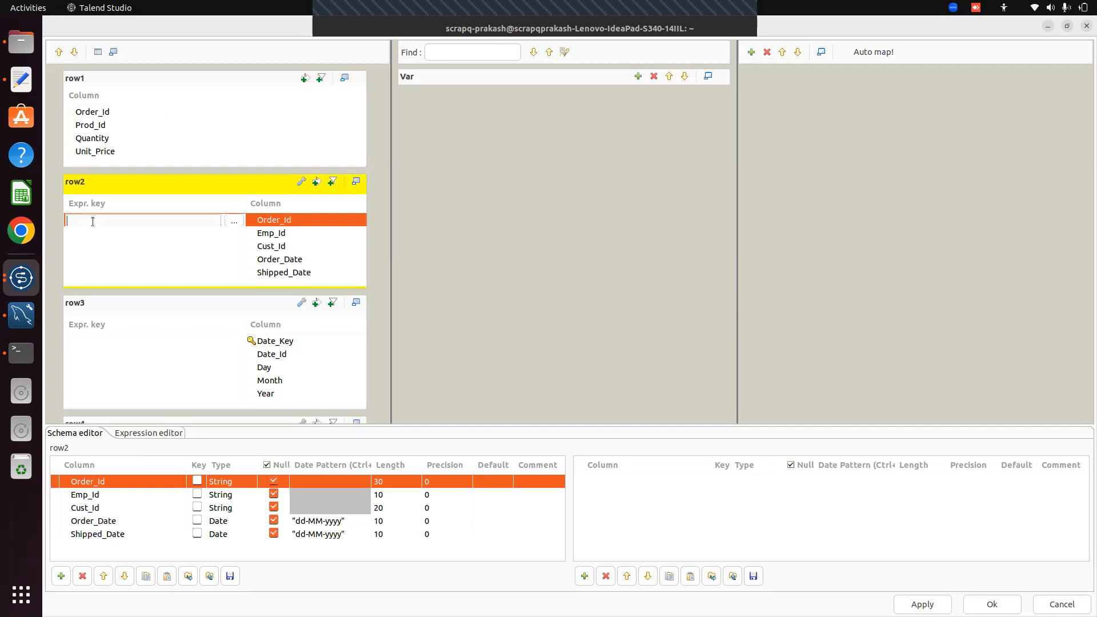
type("row")
type("1.Order")
key("BackSpace")
type("d")
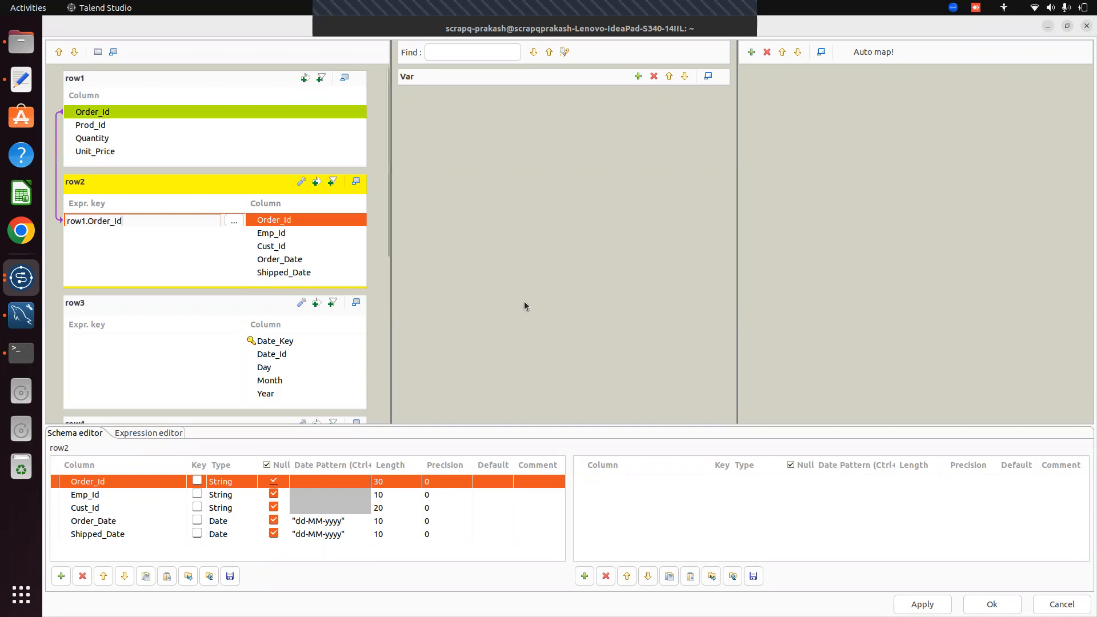
Set row3's Date_Id join key to row2.Order_Date
left_click(139, 355)
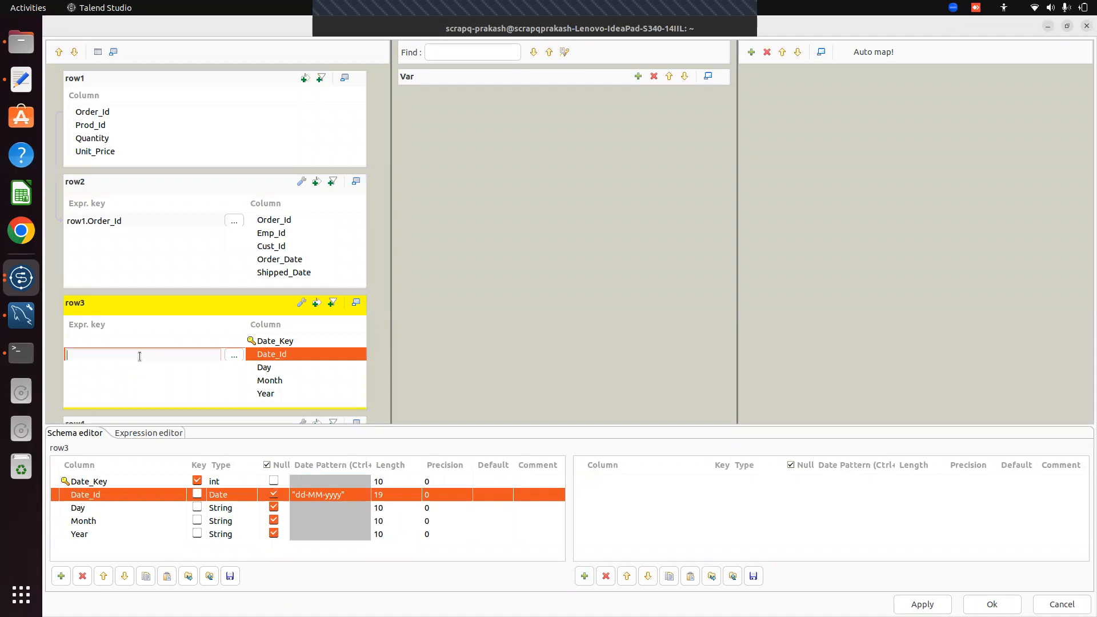
type("row")
type("2.Order")
type("_Date")
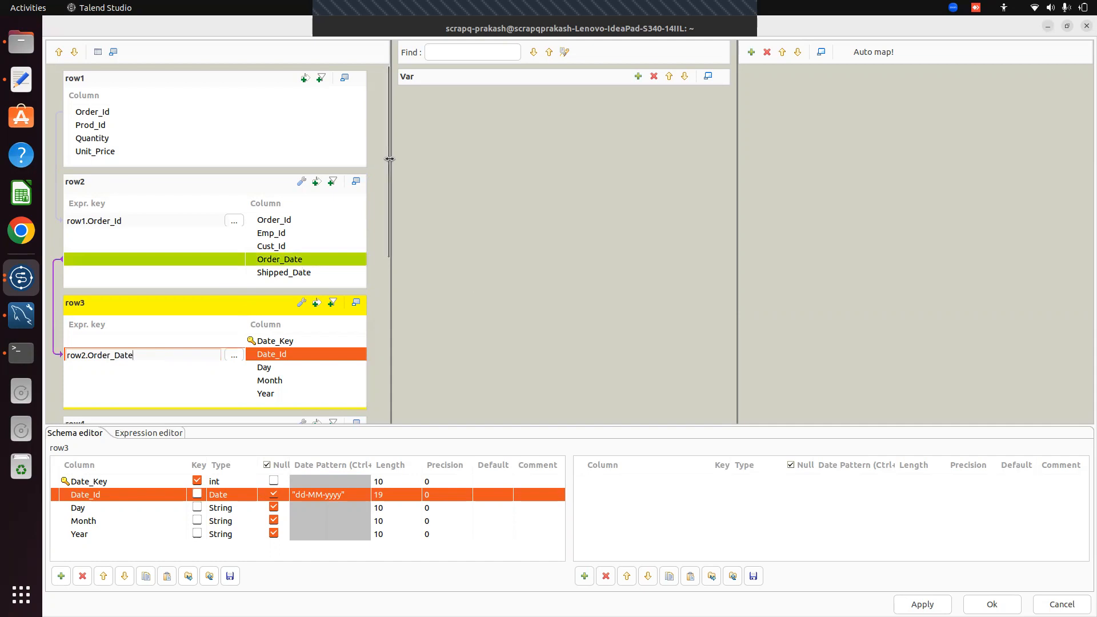
left_click_drag(385, 162, 386, 283)
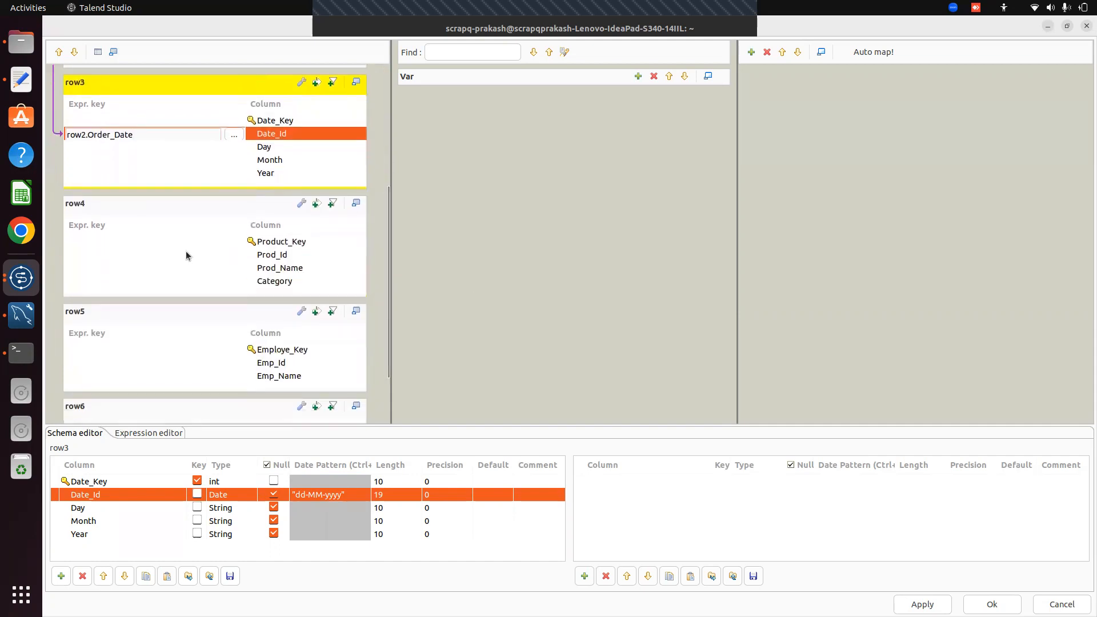
Locate row4's Prod_Id column in the tMap editor, closing a stray desktop calendar panel
left_click(124, 246)
left_click_drag(388, 263, 392, 145)
left_click_drag(392, 149, 413, 270)
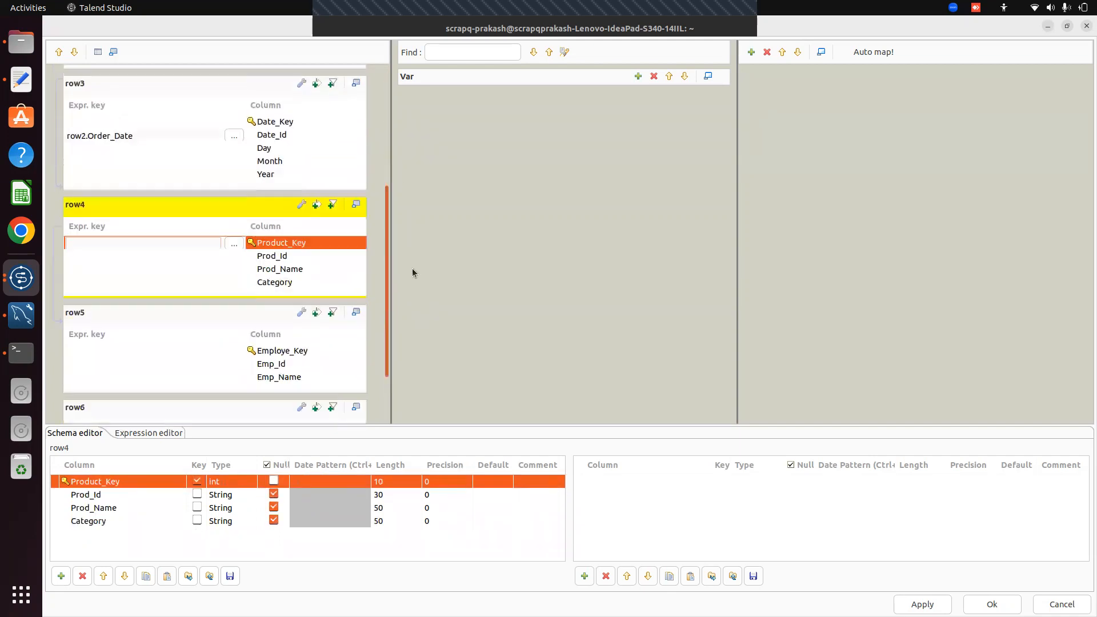
left_click(126, 256)
left_click_drag(388, 245, 389, 132)
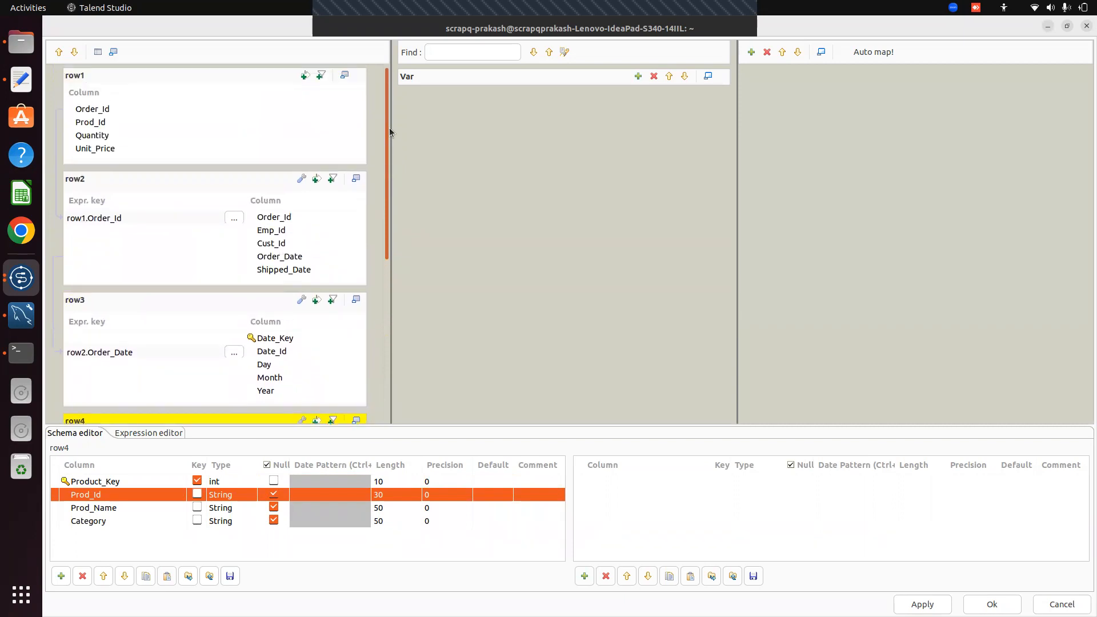
left_click_drag(389, 132, 393, 346)
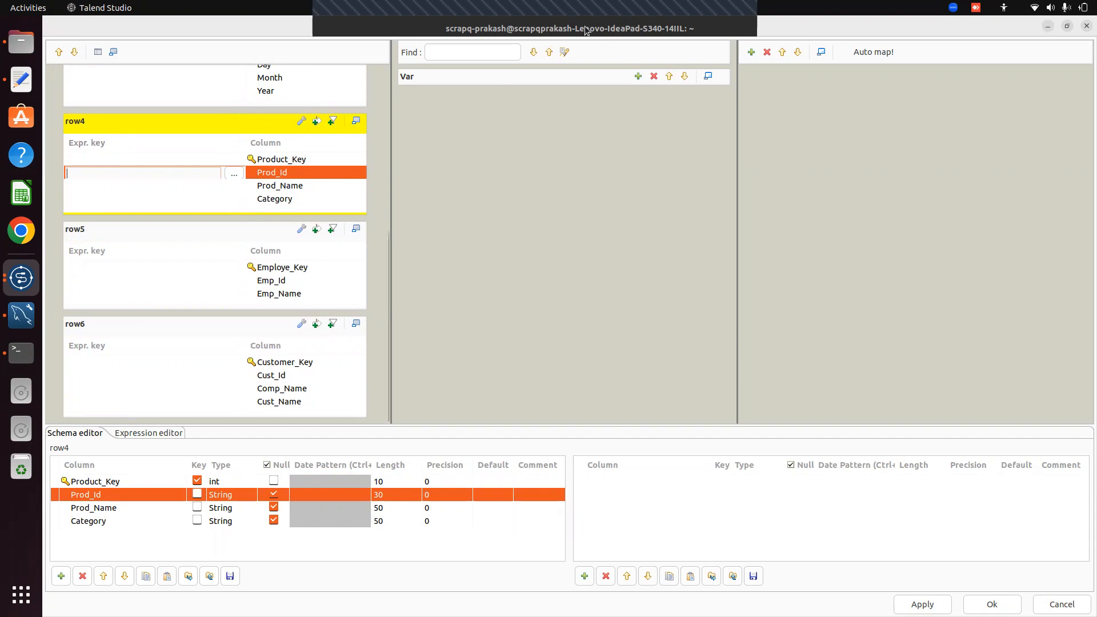
left_click(614, 10)
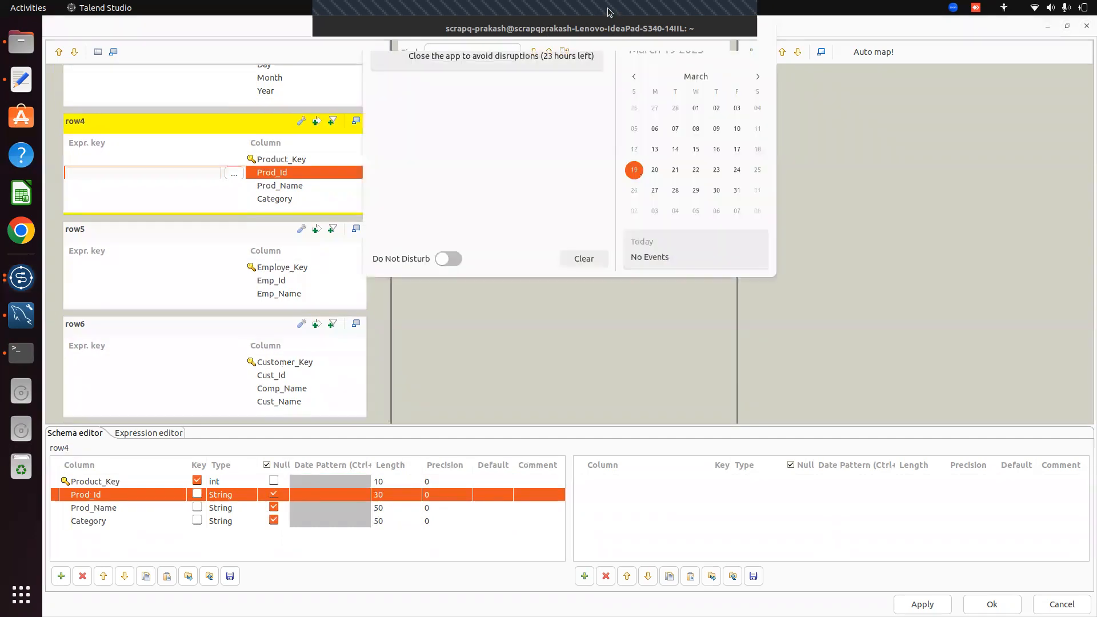
left_click(886, 173)
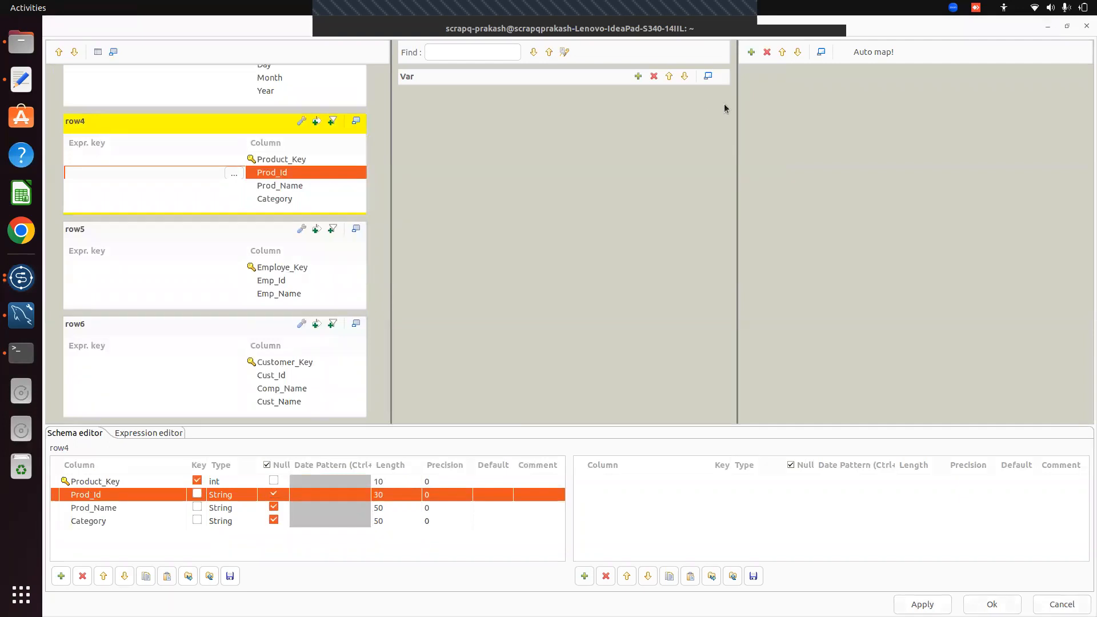
left_click(723, 83)
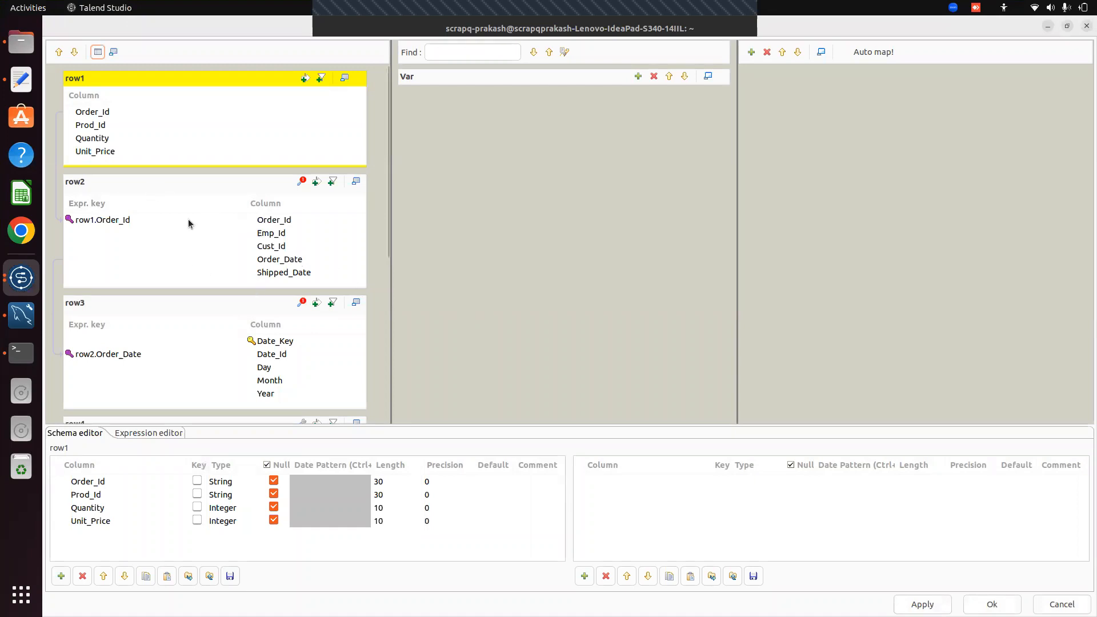
left_click_drag(387, 170, 399, 293)
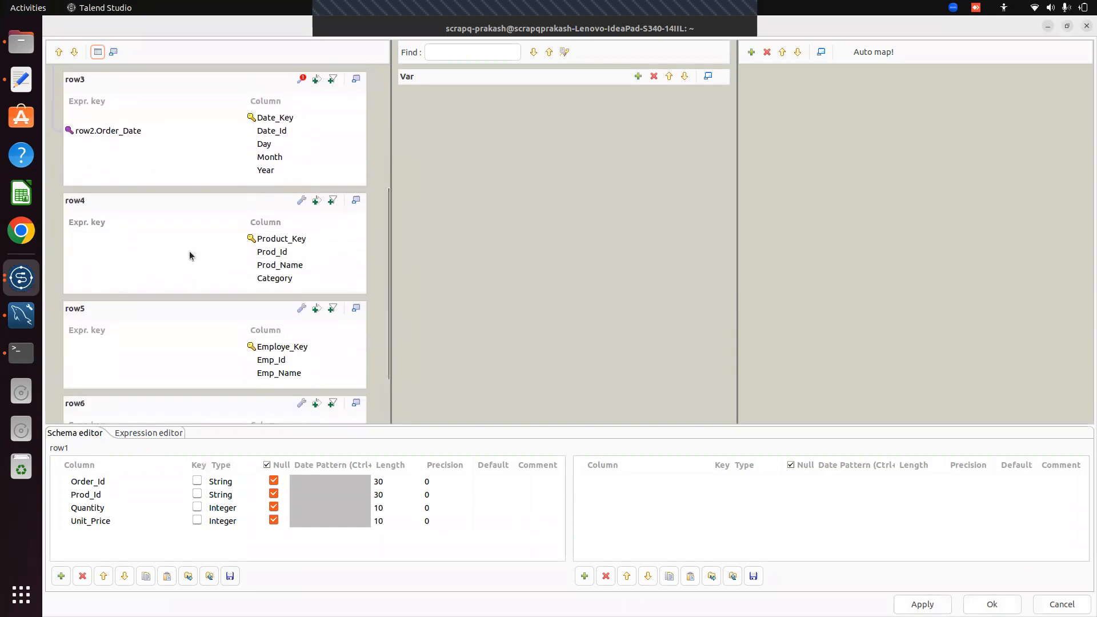
Enter row1.Prod_id as row4's Prod_Id join key
left_click(123, 252)
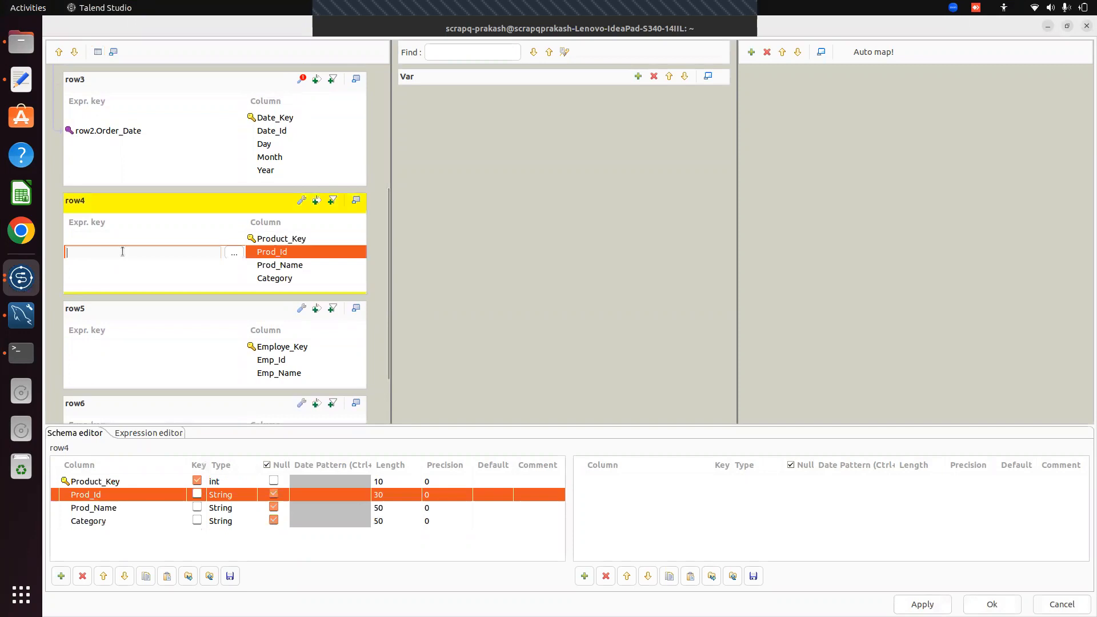
type("row")
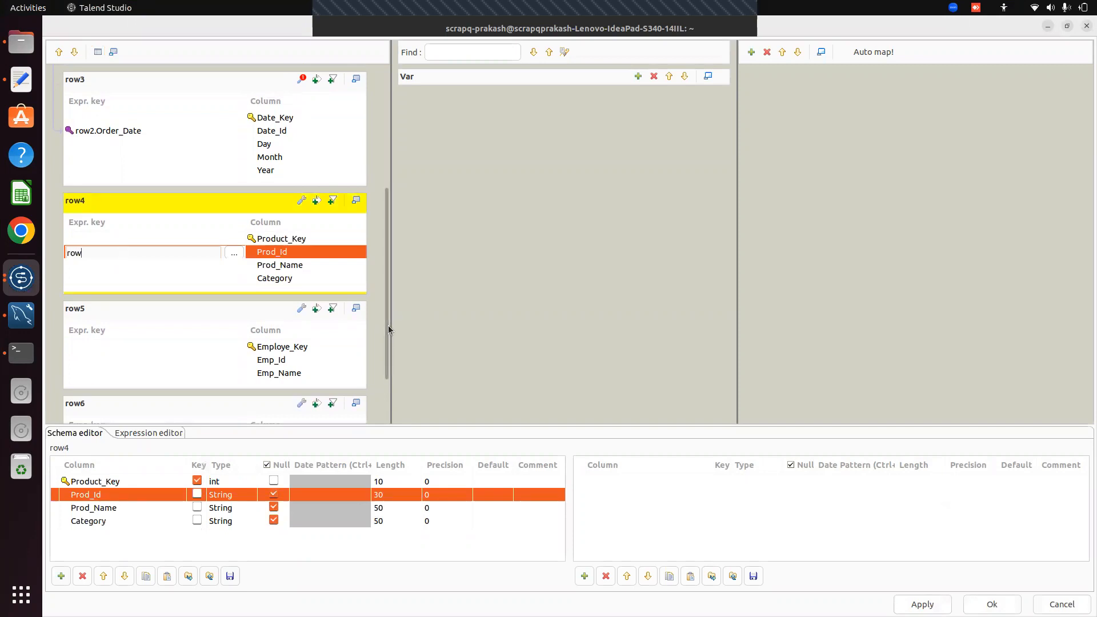
left_click_drag(385, 324, 392, 294)
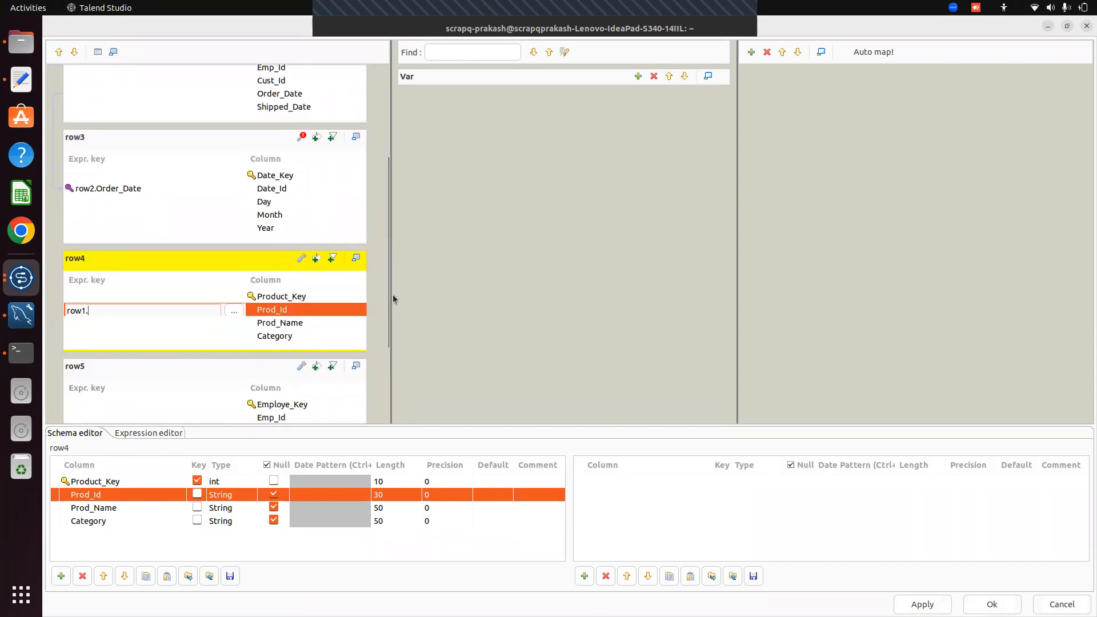
type("Prod_id")
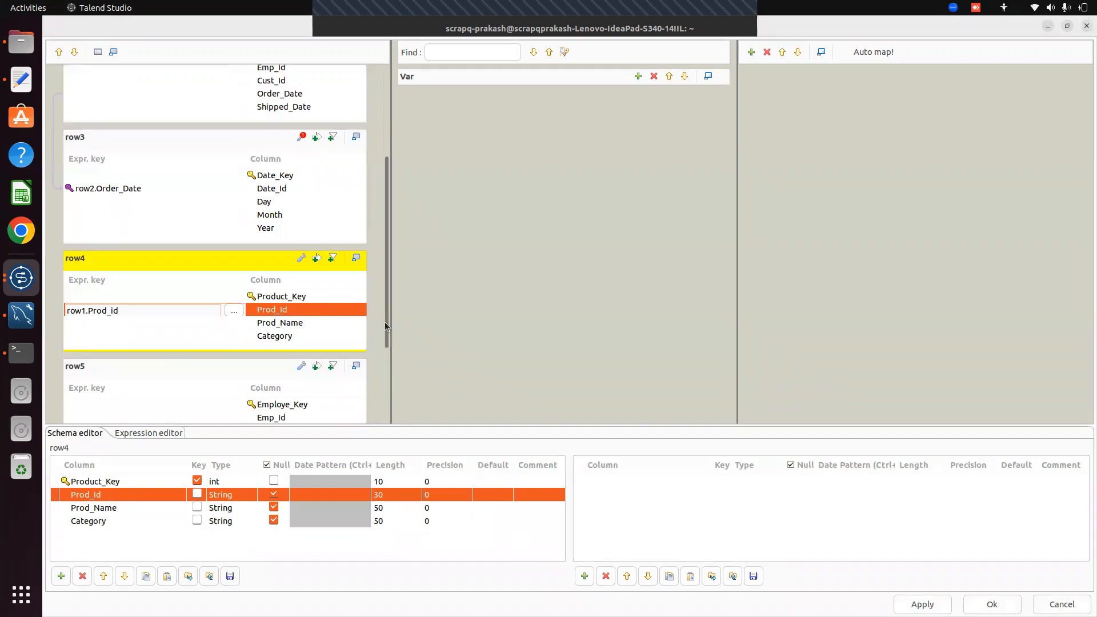
left_click_drag(385, 321, 376, 351)
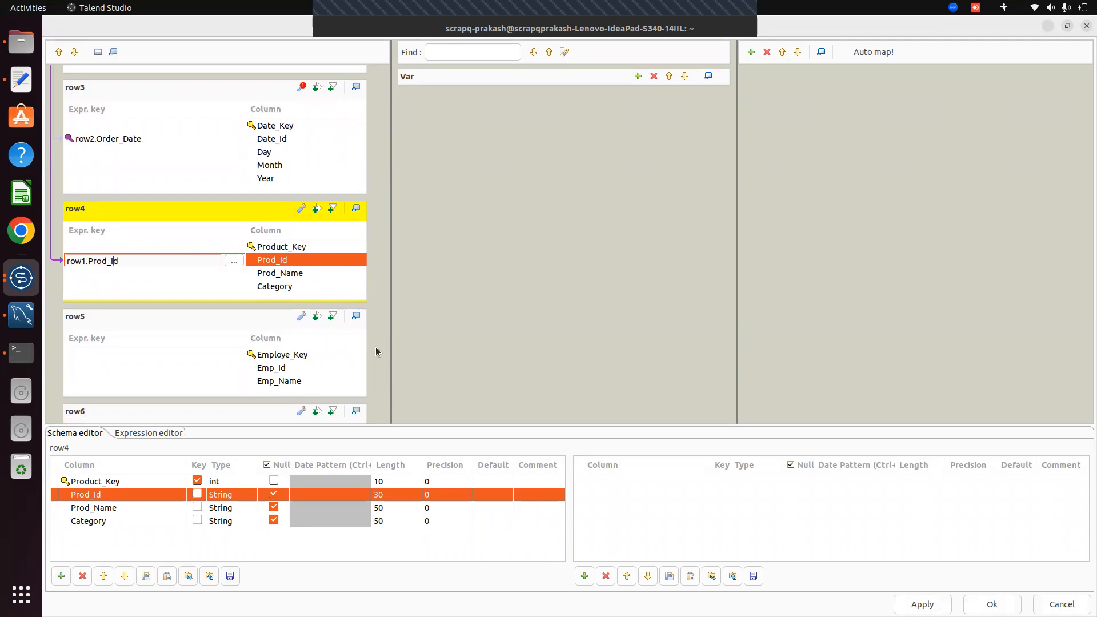
Set row5's Emp_Id join key to row2.Emp_Id
left_click(108, 365)
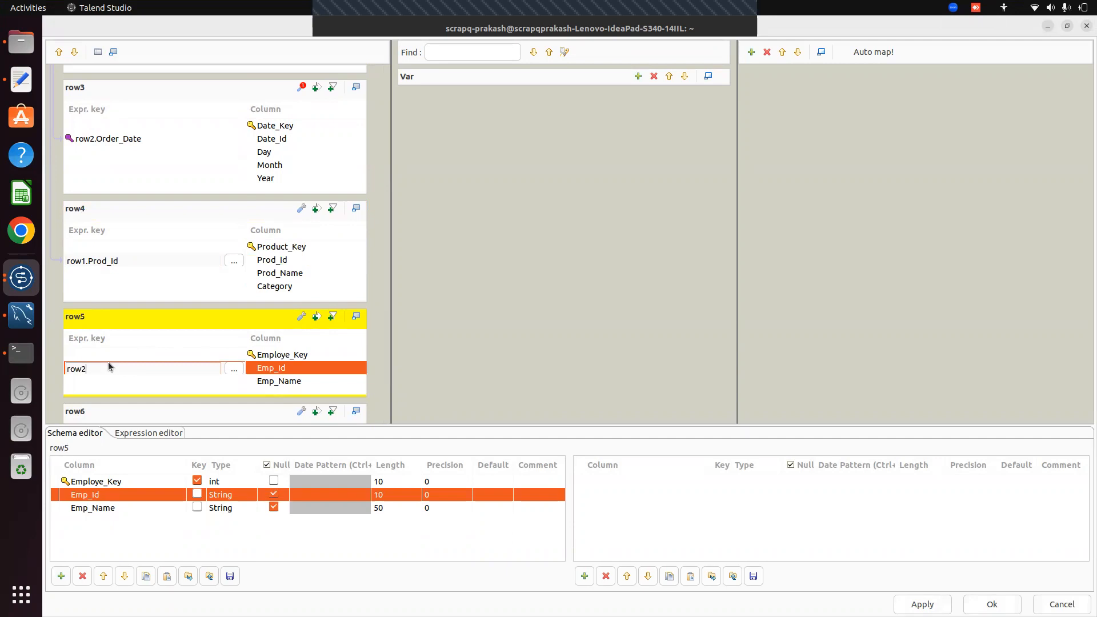
type("row2.Emp_Id")
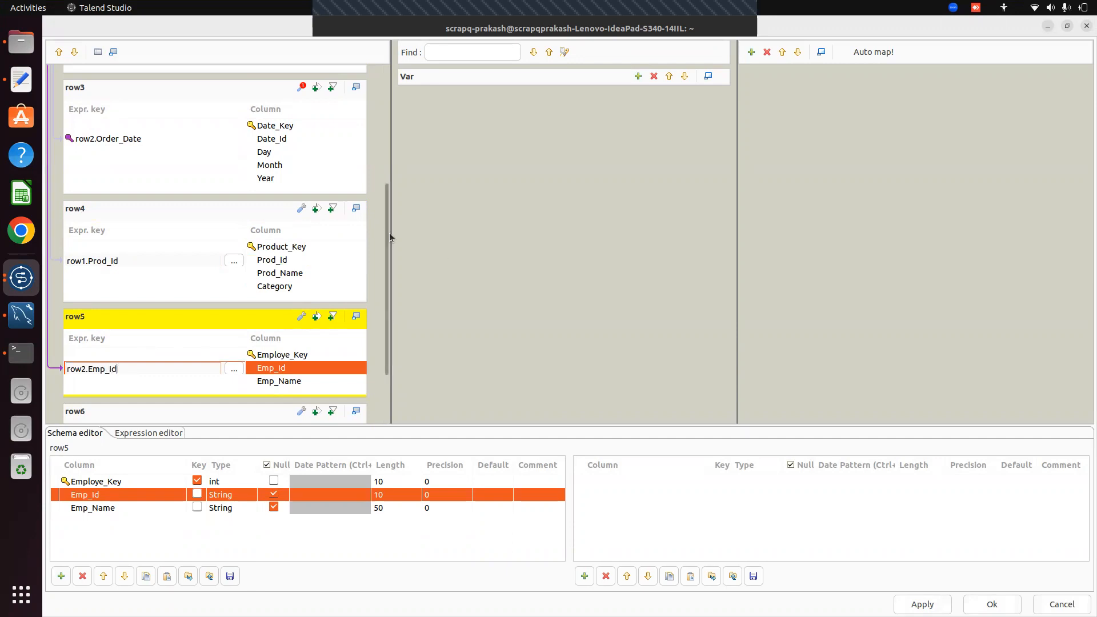
scroll(385, 232, "down", 3)
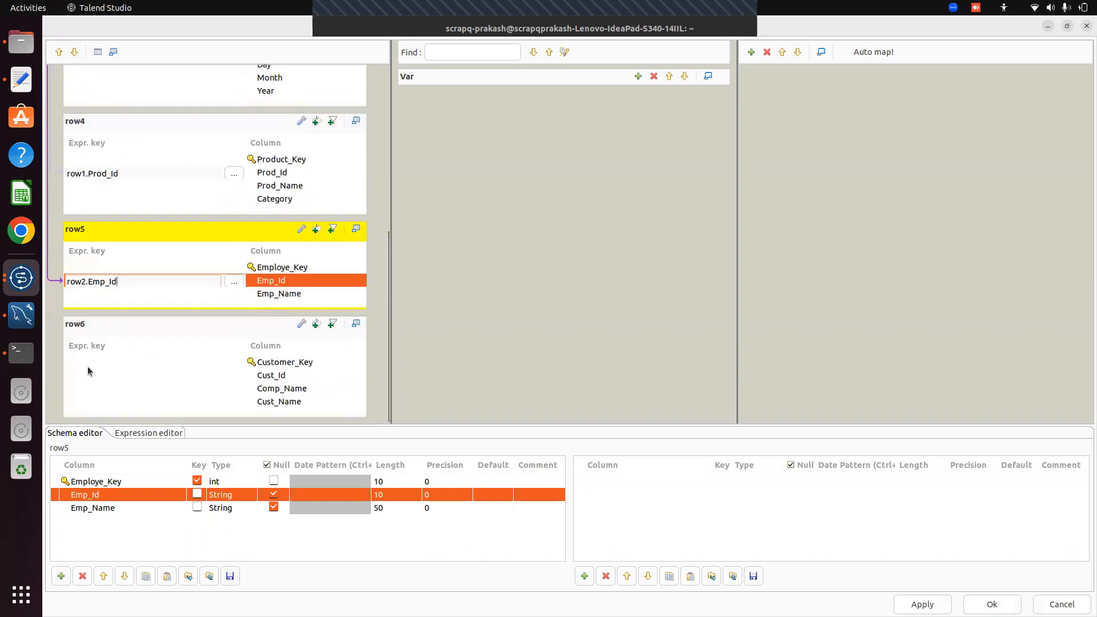
Set row6's Cust_Id join key to row2.Cust_Id
left_click(89, 375)
type("row2.")
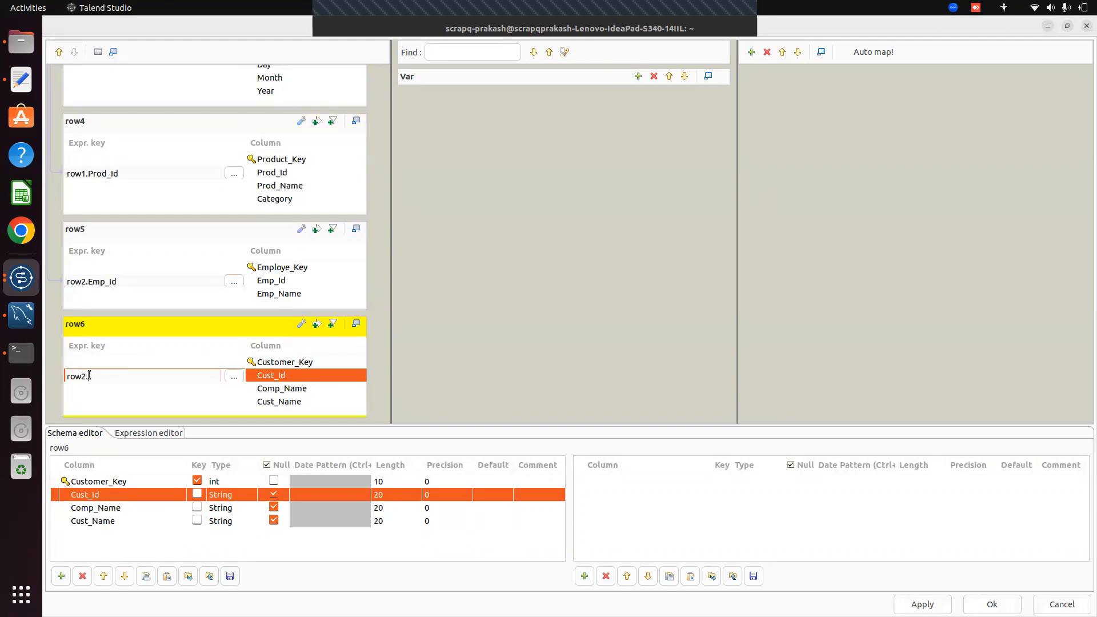
type("Cust_Id")
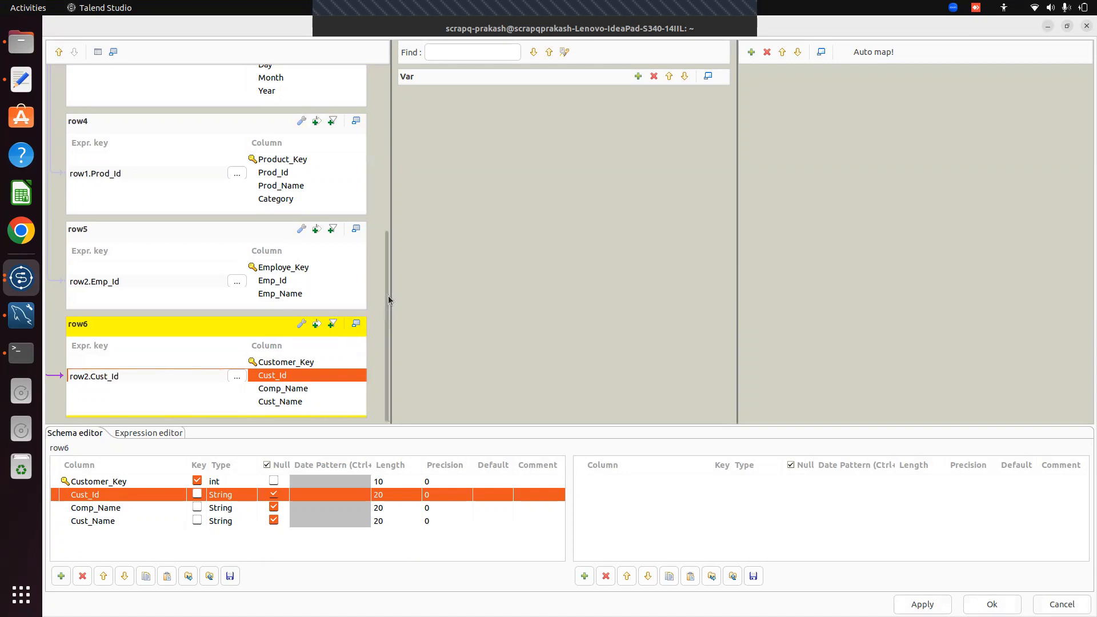
left_click_drag(388, 297, 379, 90)
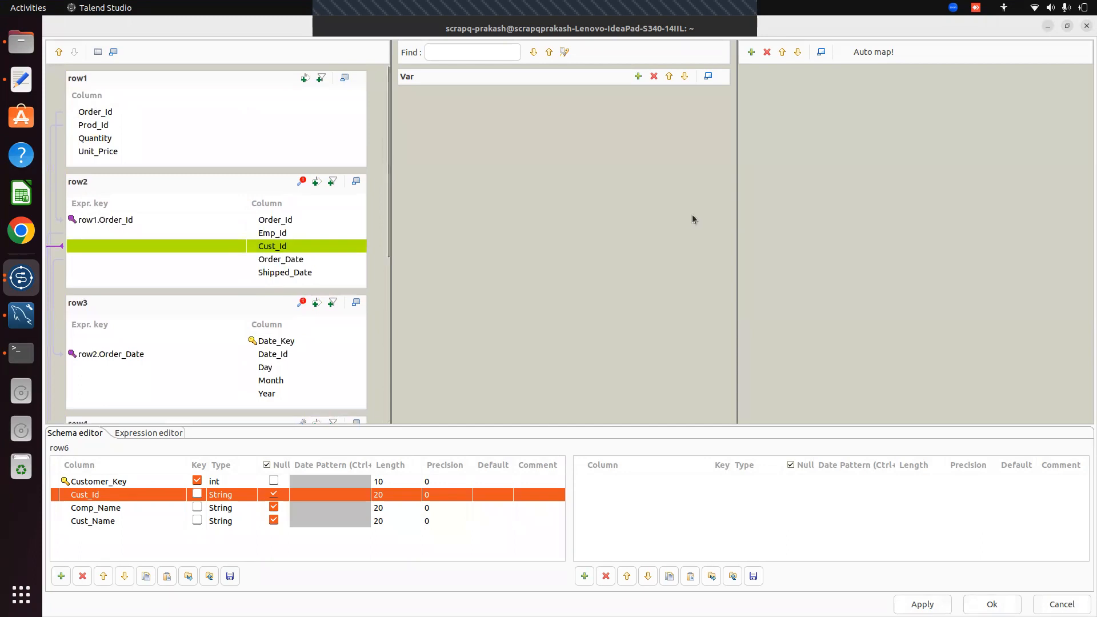
Add a new tMap output named Fact_Table and make its box taller
left_click(750, 52)
left_click(592, 274)
key("BackSpace")
key("BackSpace")
key("BackSpace")
key("BackSpace")
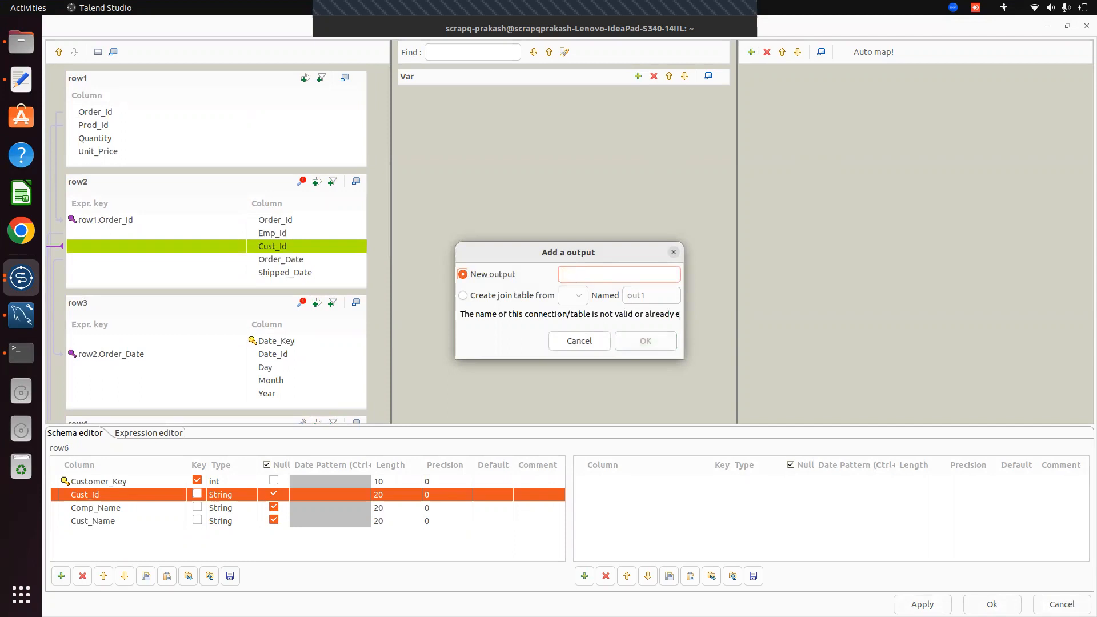
type("Facr")
key("BackSpace")
type("t_Table")
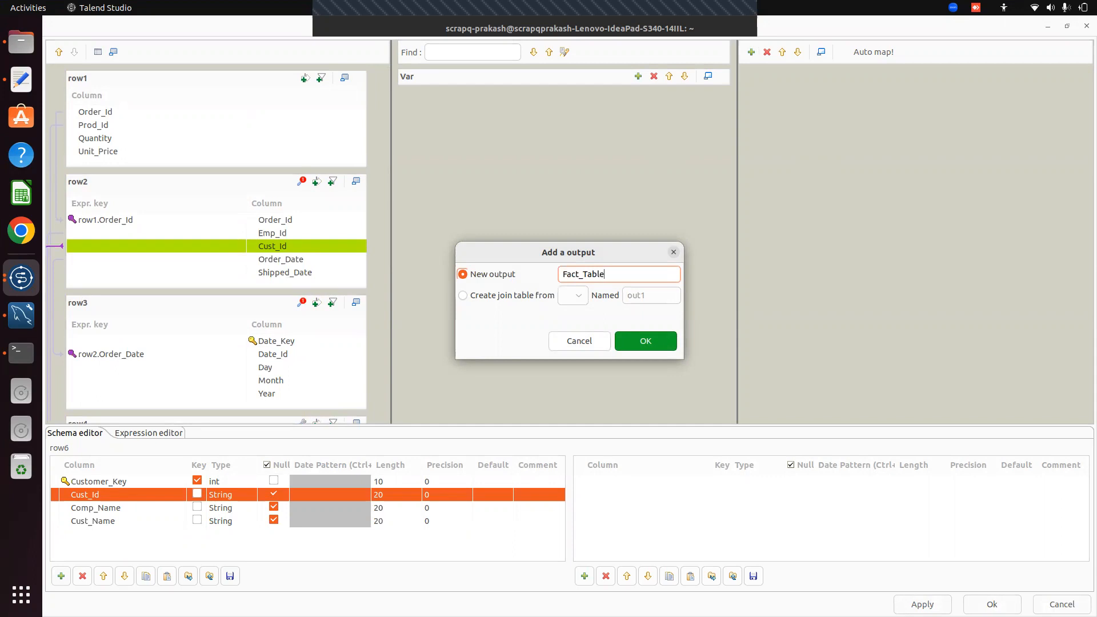
left_click(624, 344)
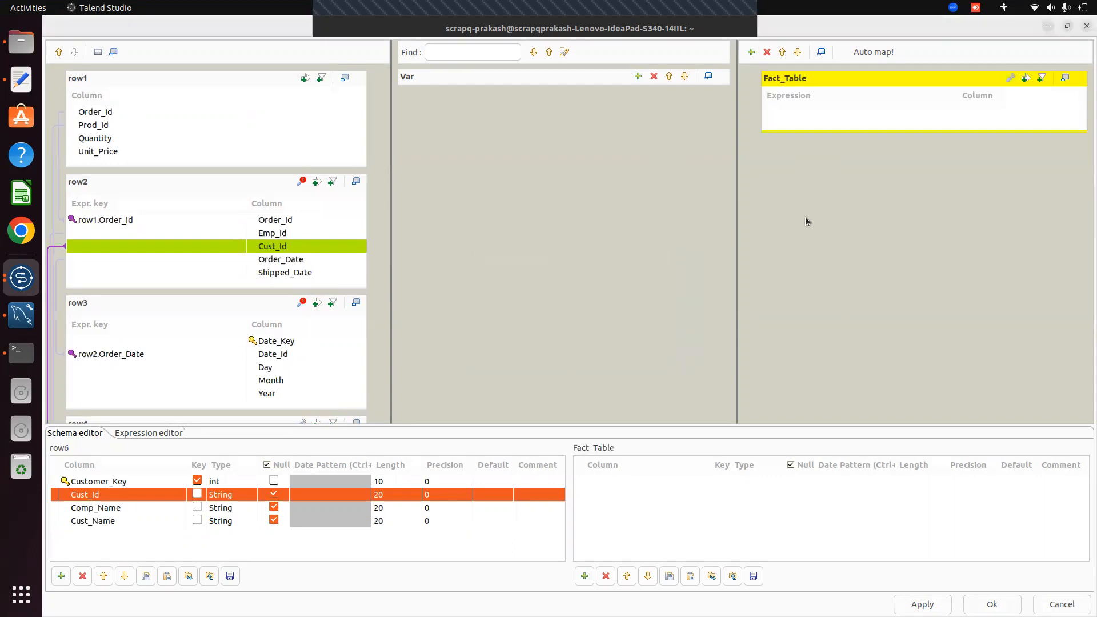
left_click_drag(806, 127, 808, 184)
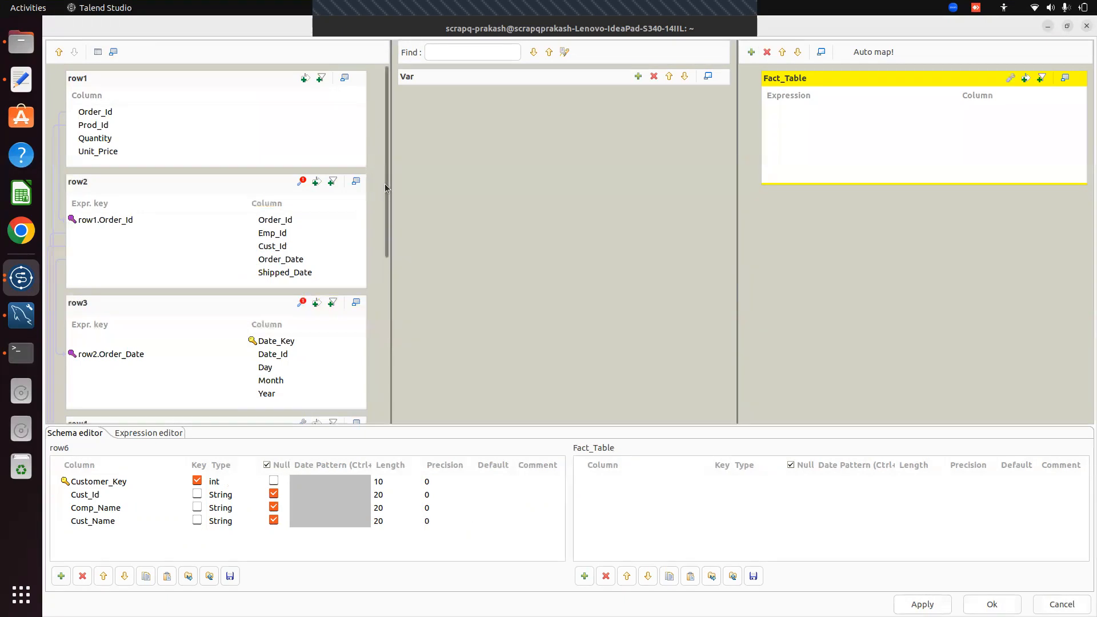
Map row3.Date_Key and row5.Employe_Key into the Fact_Table output
scroll(390, 232, "down", 3)
scroll(388, 222, "down", 1)
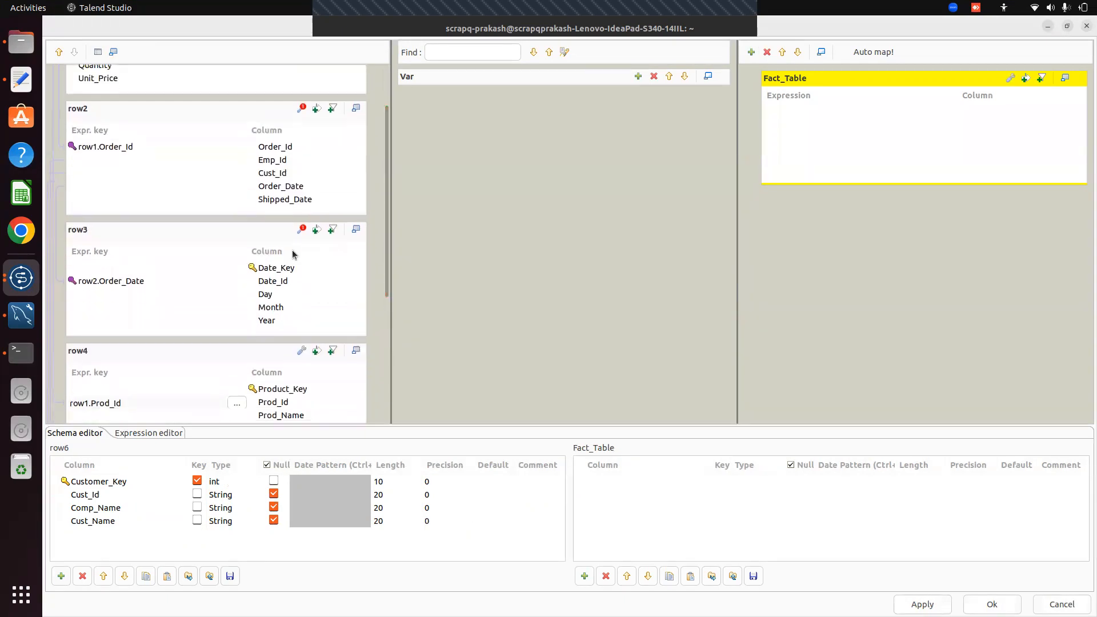
left_click(299, 269)
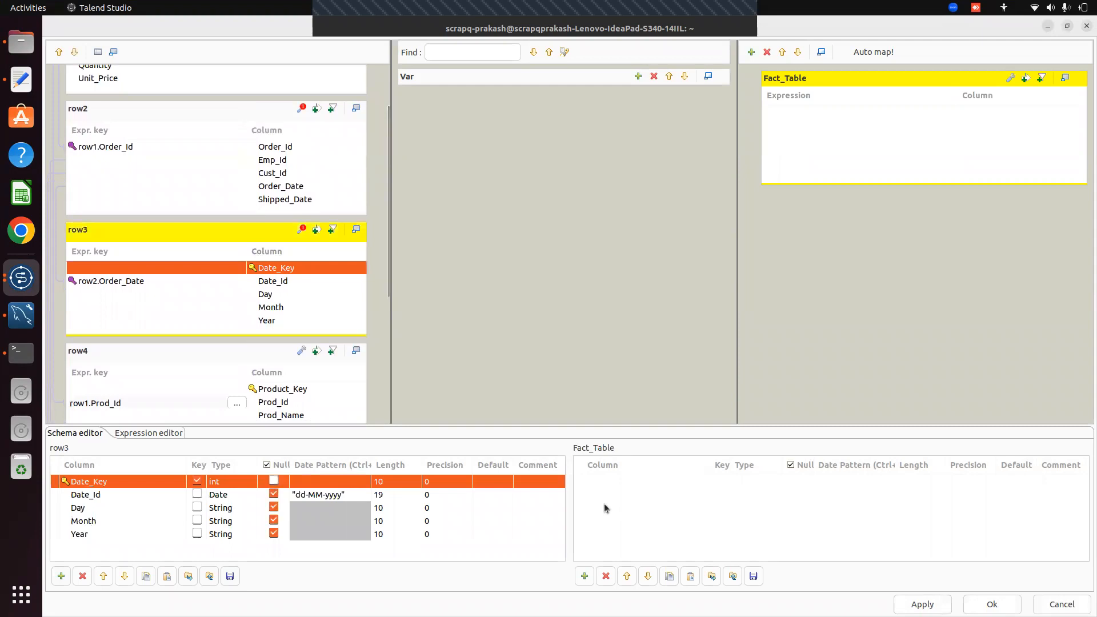
left_click_drag(314, 270, 774, 120)
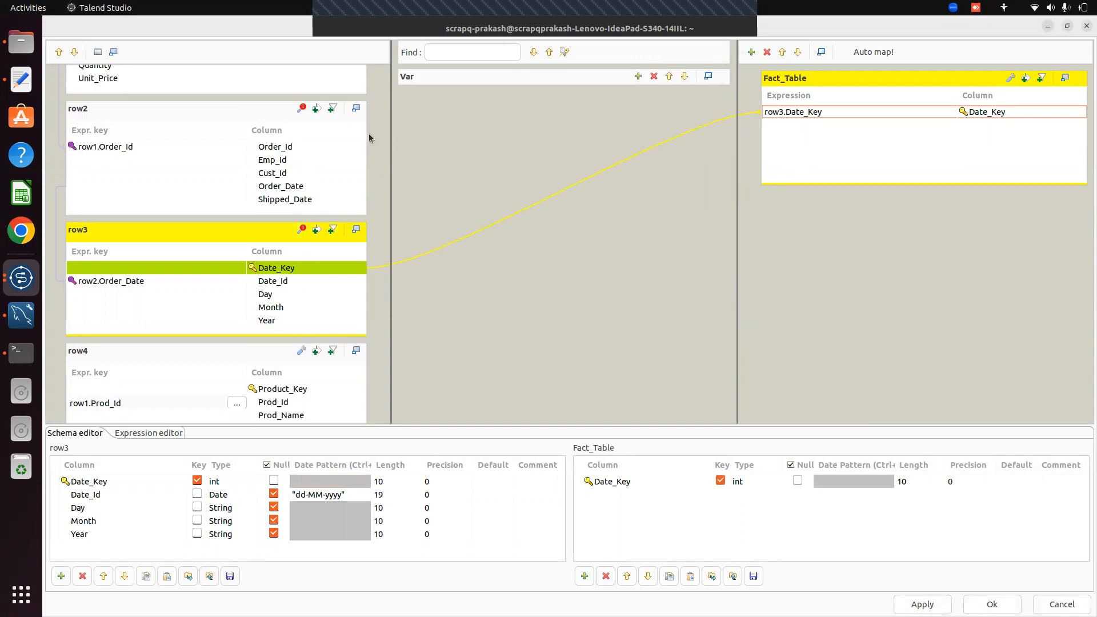
left_click_drag(386, 248, 375, 145)
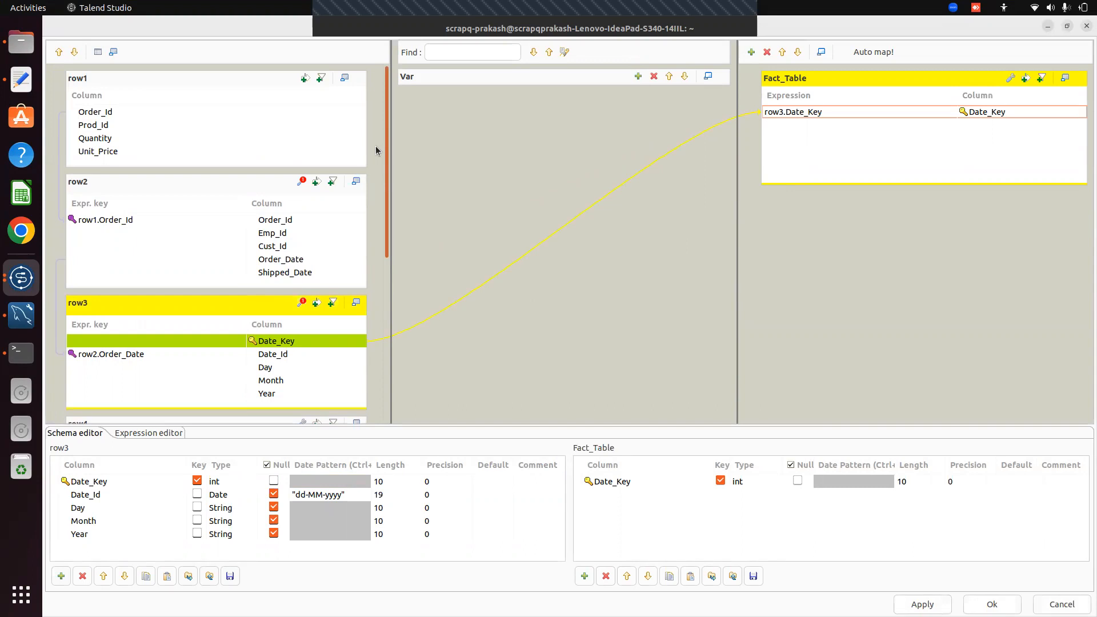
left_click_drag(376, 150, 398, 394)
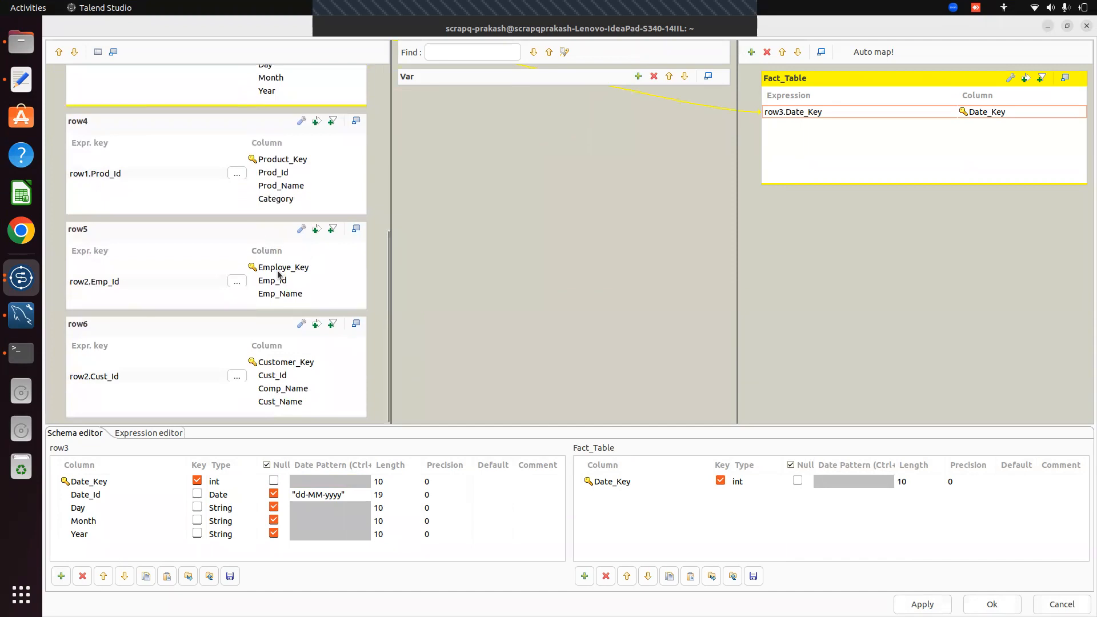
left_click(295, 267)
left_click_drag(296, 267, 776, 149)
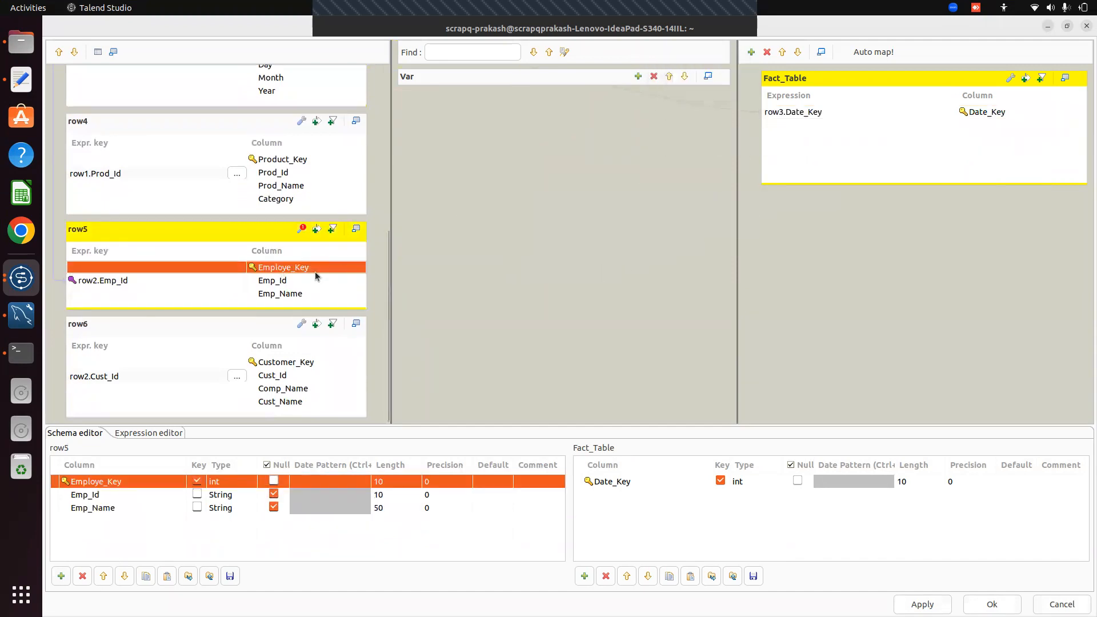
left_click_drag(314, 272, 777, 140)
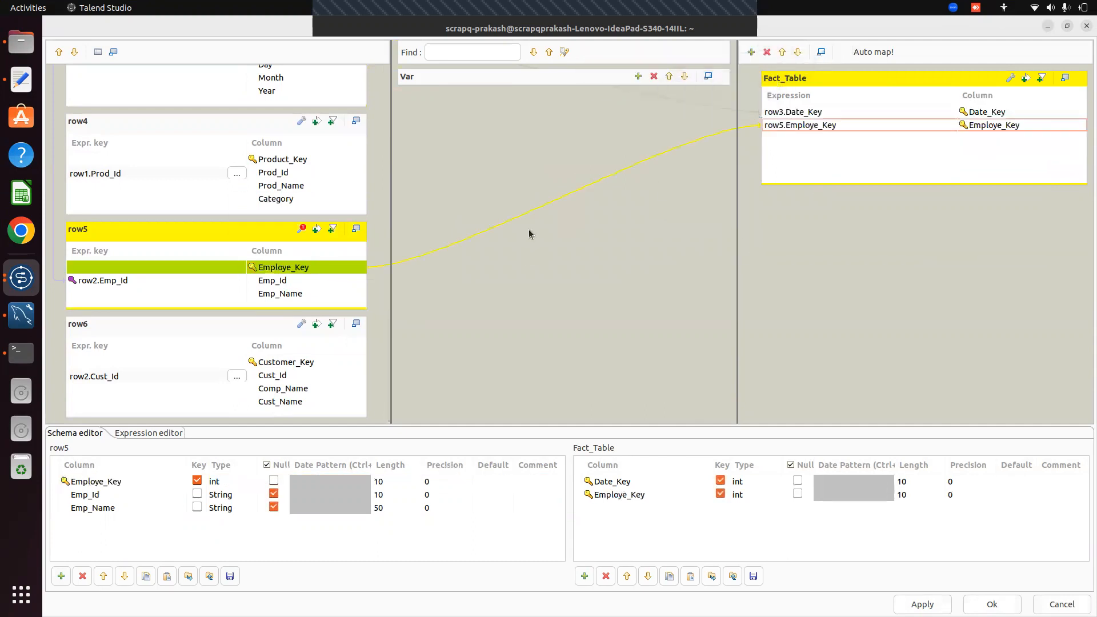
Map row6.Customer_Key and row4.Product_Key into the Fact_Table output
left_click(320, 363)
left_click_drag(323, 365, 775, 136)
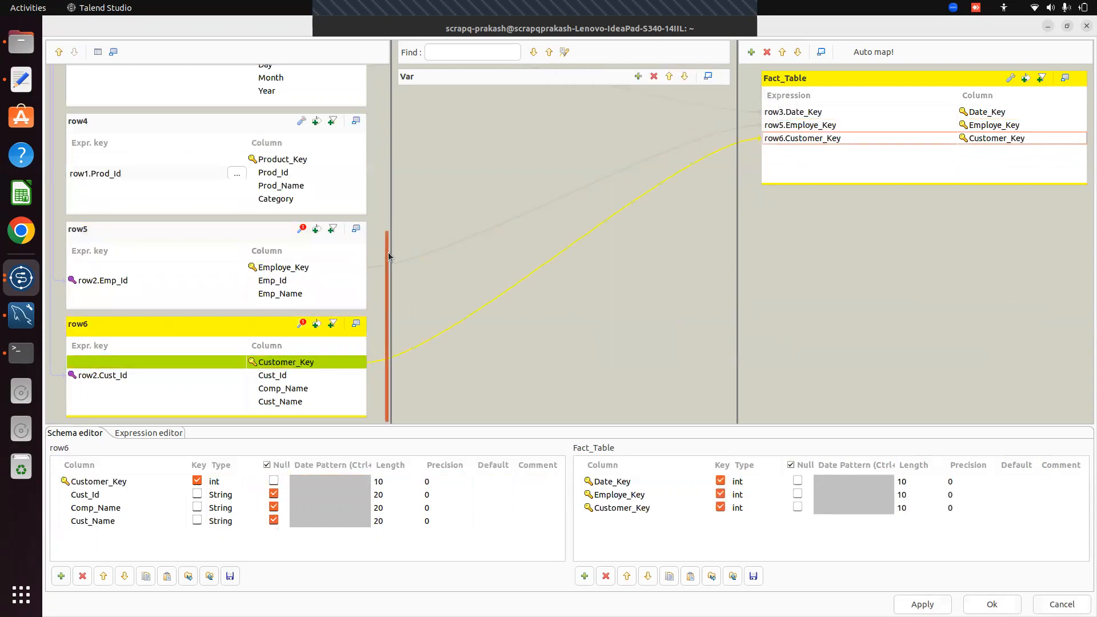
left_click_drag(389, 252, 384, 204)
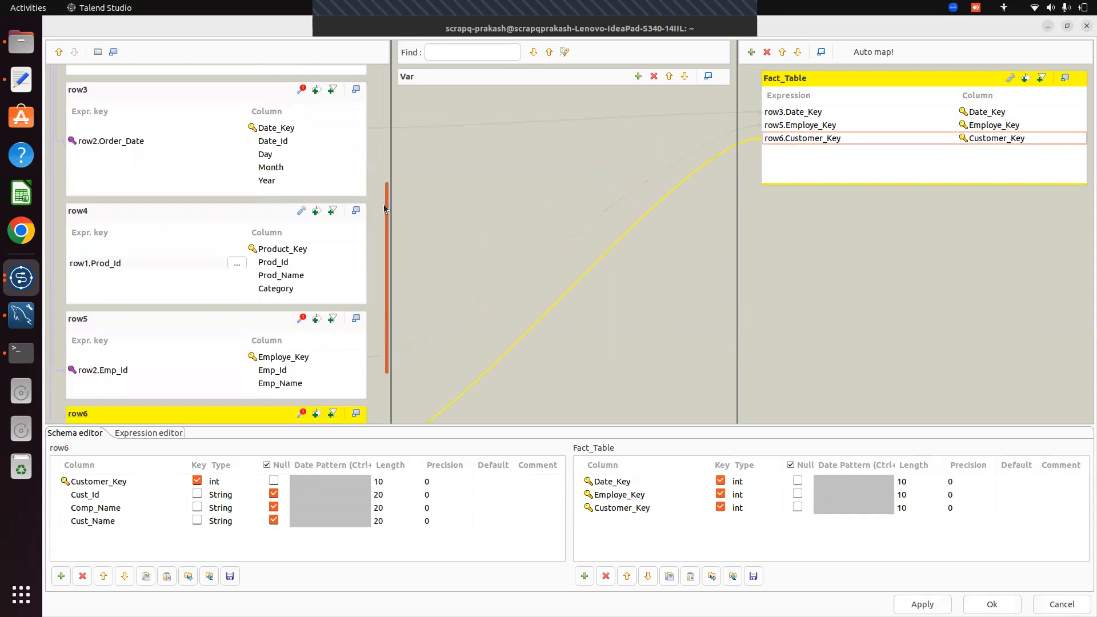
left_click_drag(384, 208, 383, 202)
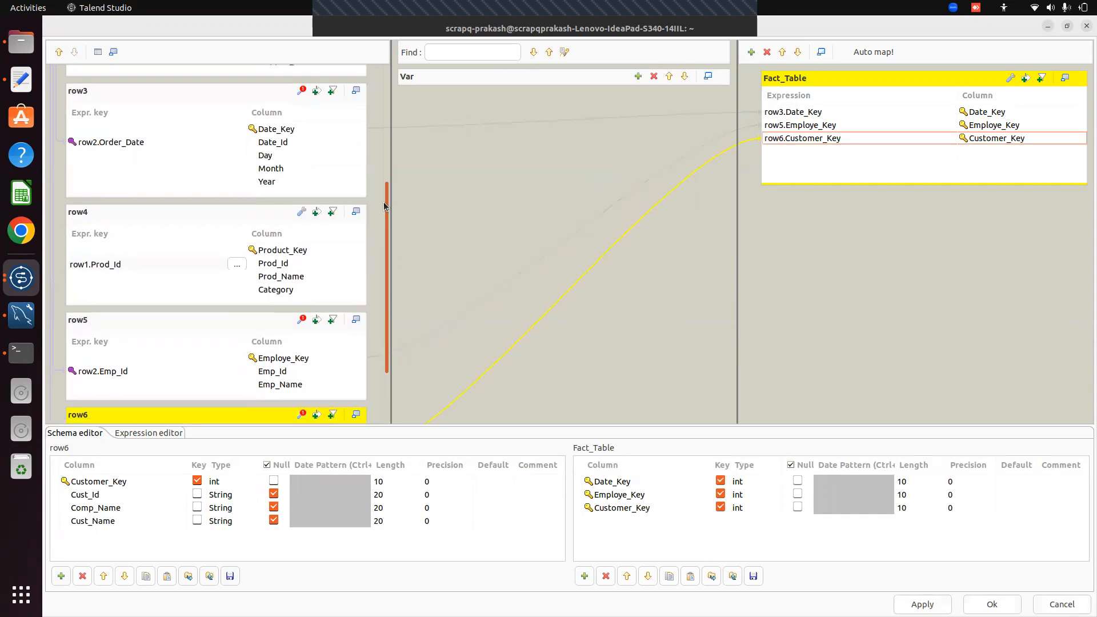
left_click(308, 252)
left_click_drag(307, 252, 762, 155)
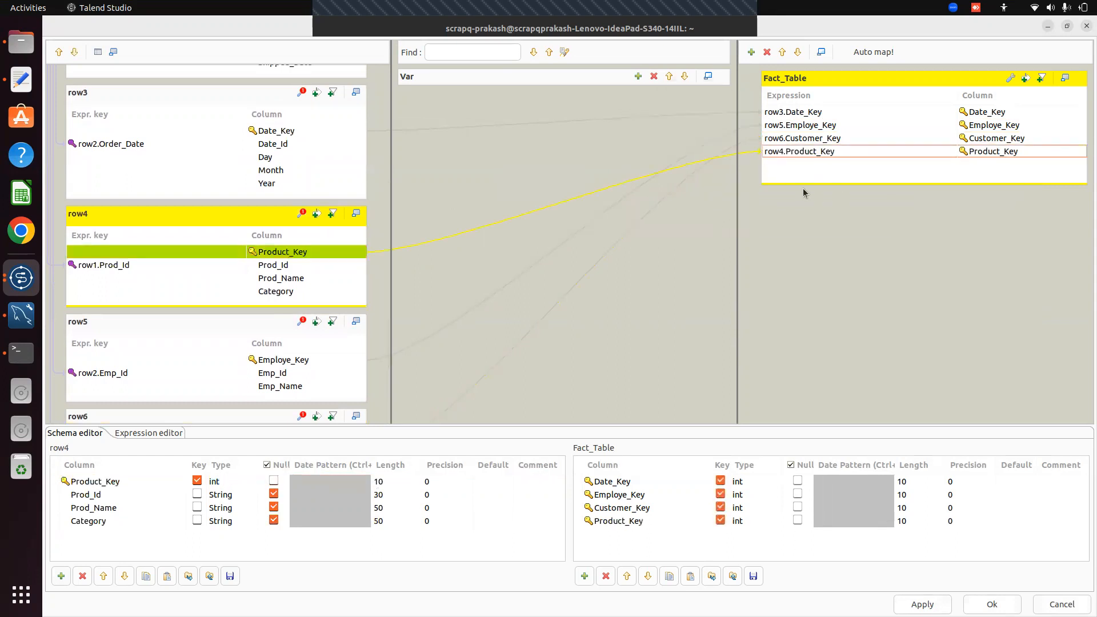
left_click_drag(386, 314, 379, 150)
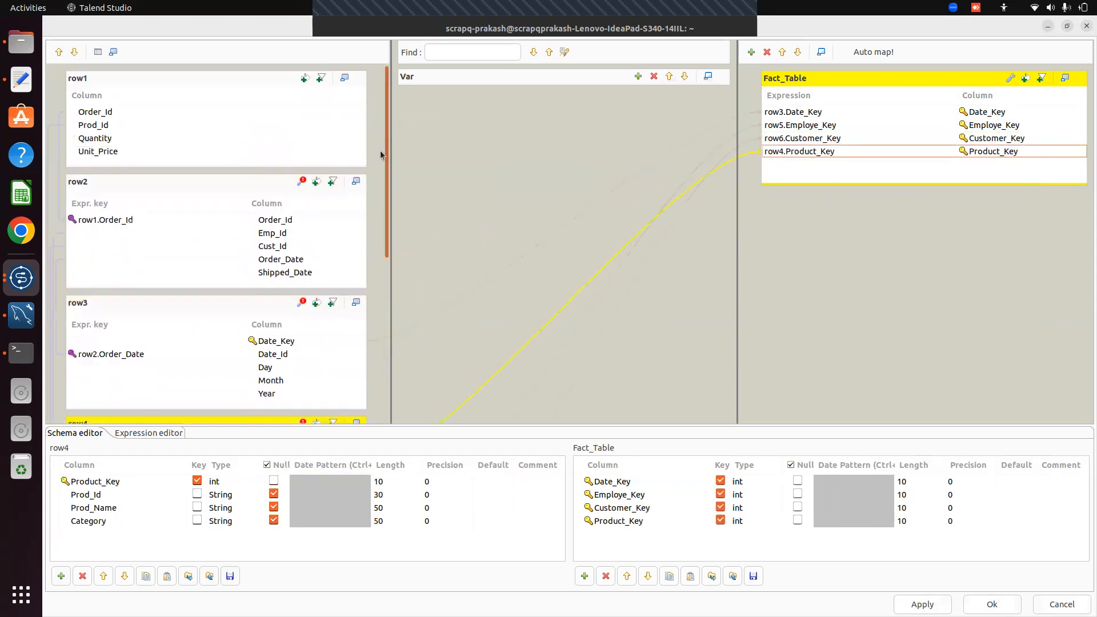
Add an Integer column named revenue to the Fact_Table output schema
left_click(100, 141)
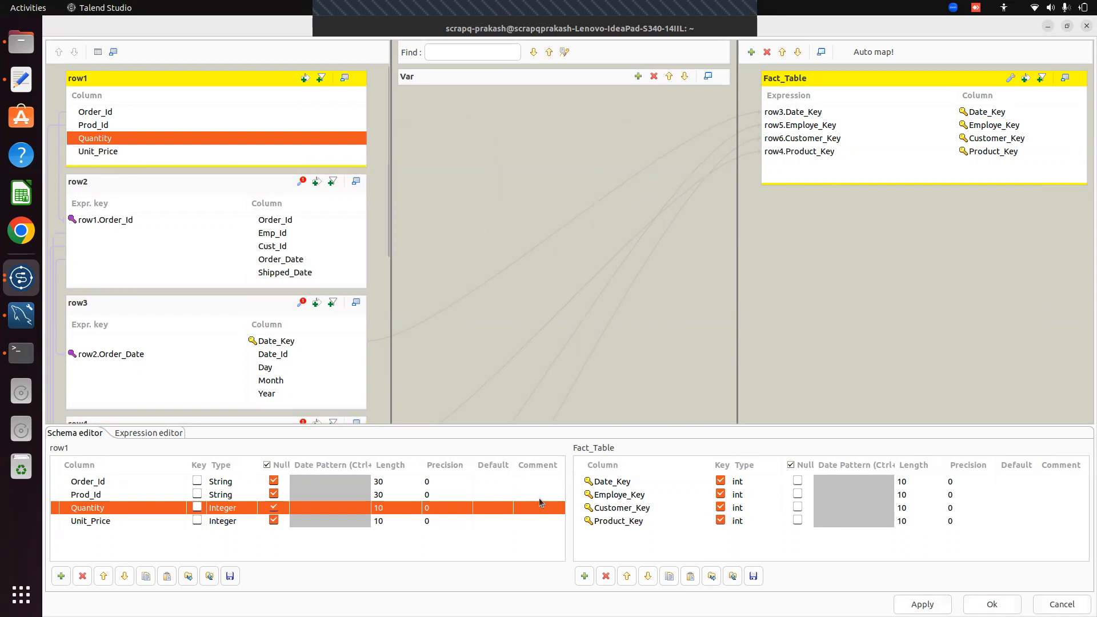
left_click(584, 577)
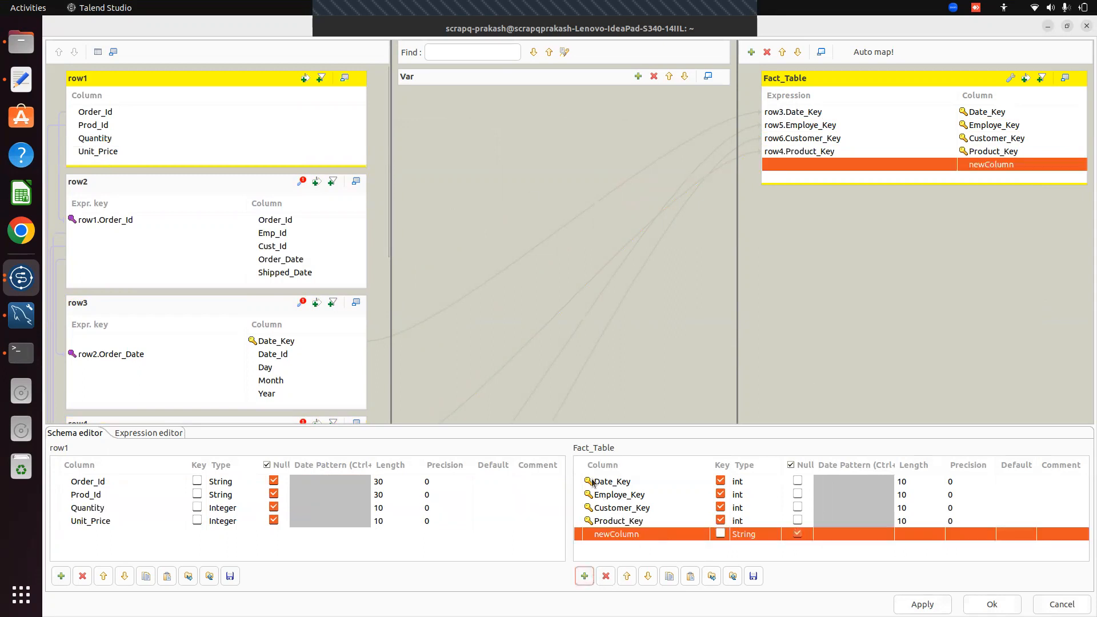
left_click(641, 535)
key("BackSpace")
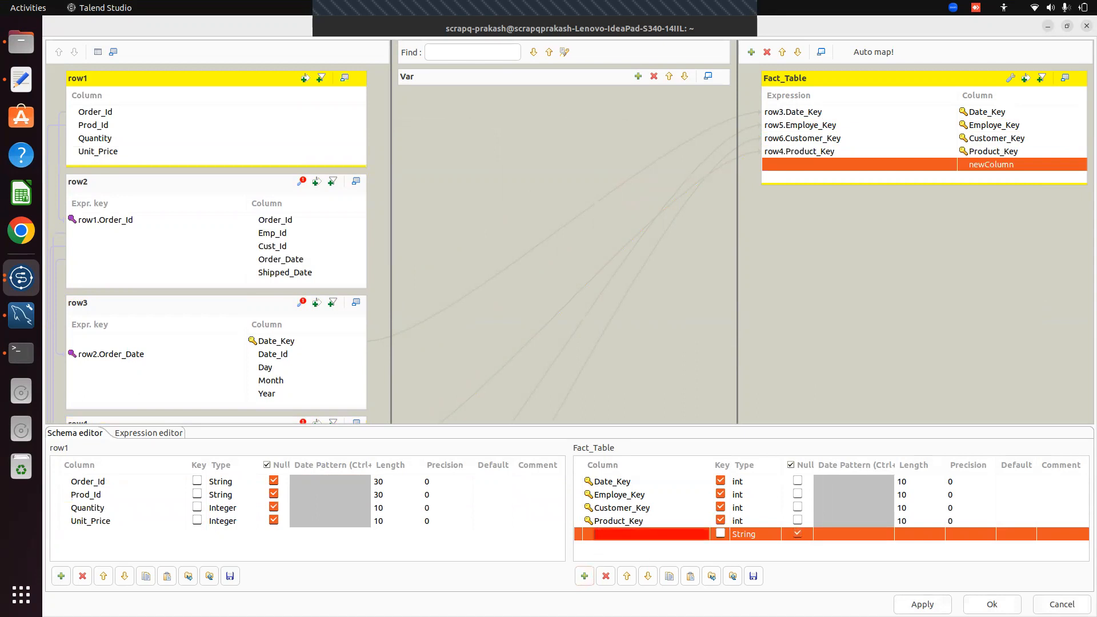
type("revenue")
left_click(745, 535)
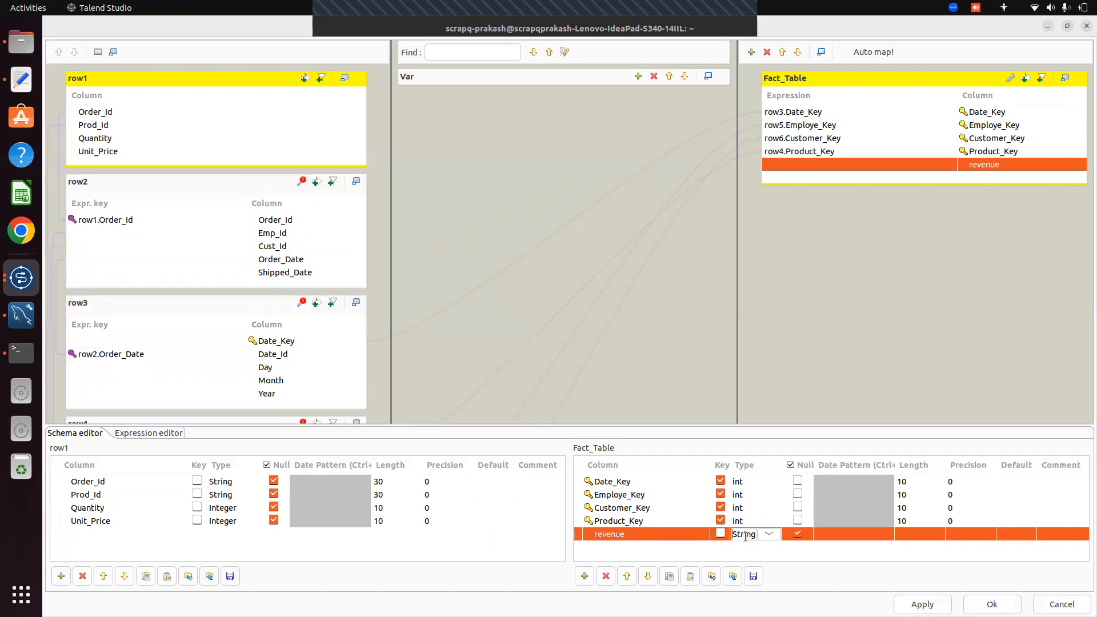
left_click(767, 535)
key("Up")
key("Up")
key("Up")
key("Up")
key("Return")
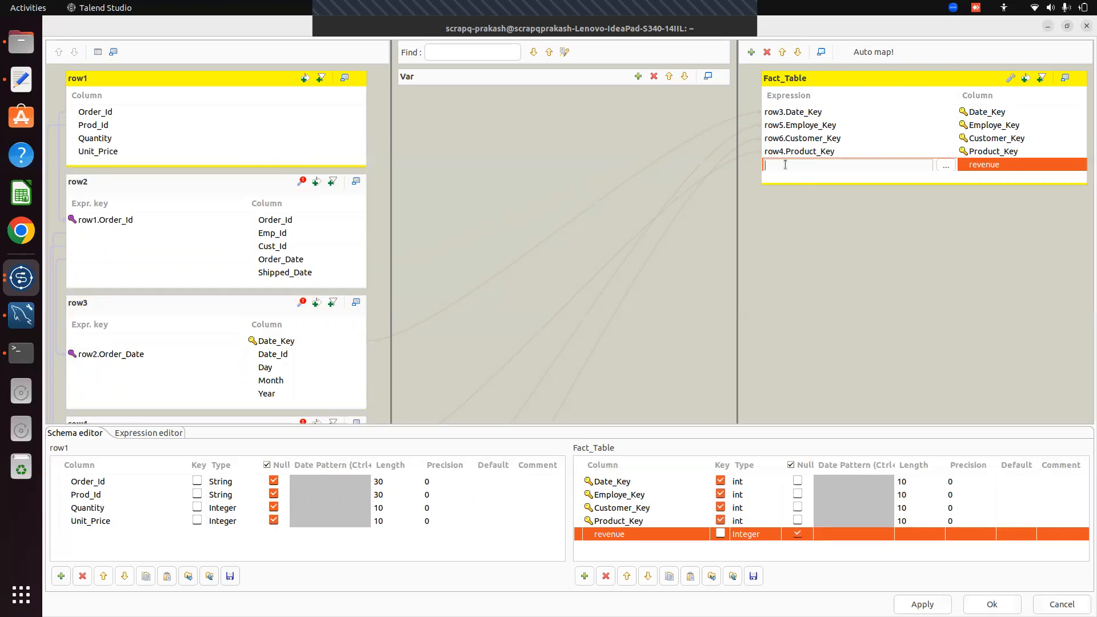
Set revenue's expression to row1.Quantity*row1.Unit_Price and close the mapping editor
type("row1.Quna")
key("BackSpace")
key("BackSpace")
key("BackSpace")
type("antity")
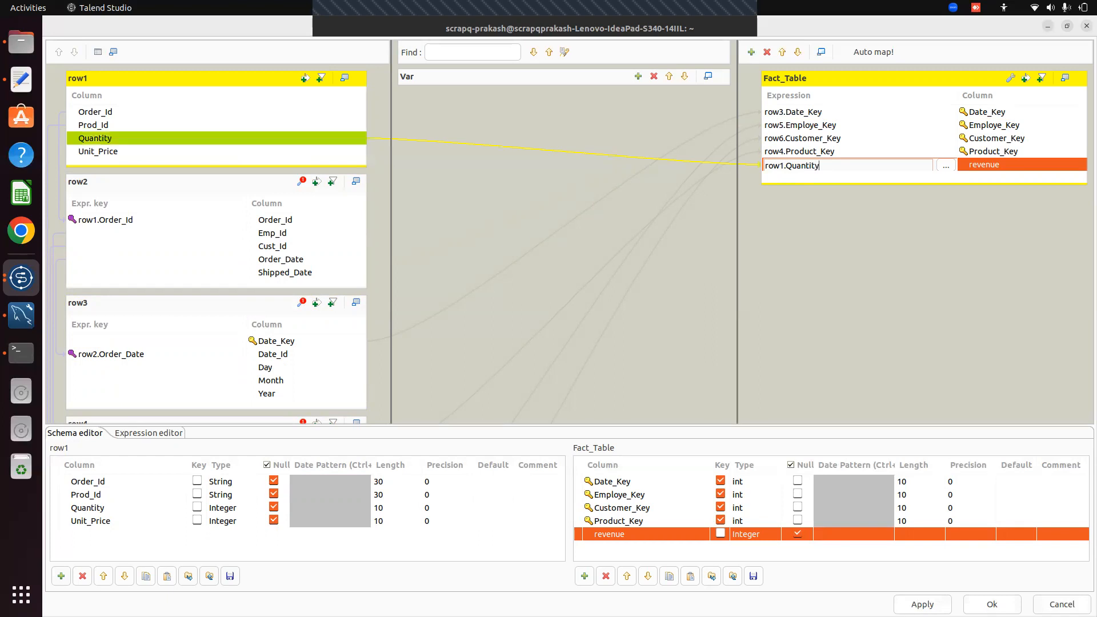
type("*row1.Unit_Price")
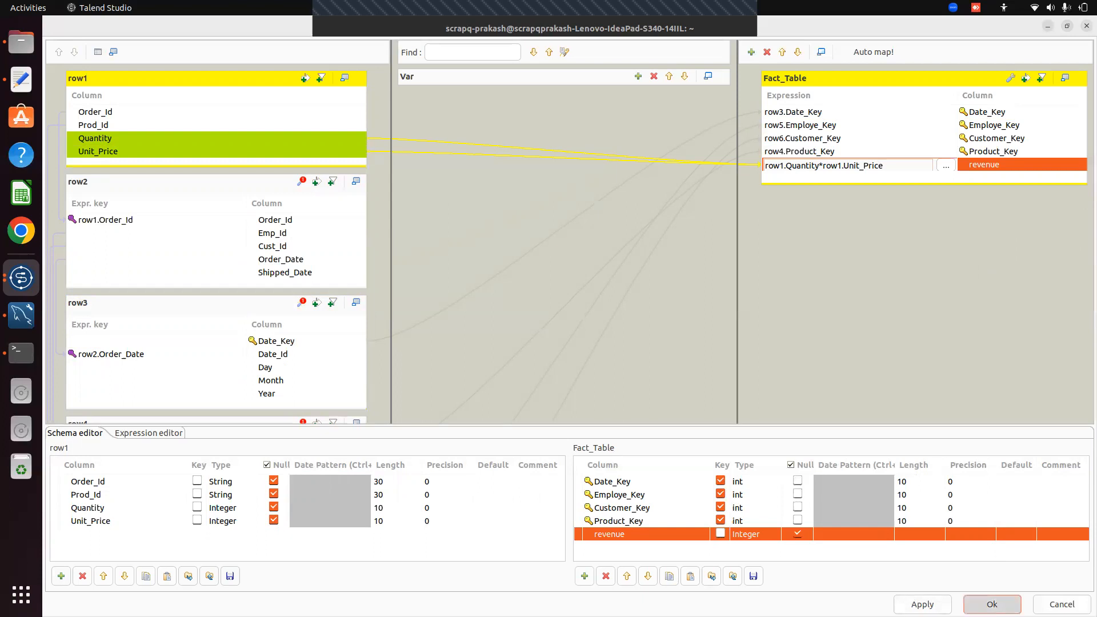
left_click(992, 604)
left_click(770, 231)
Add a tLogRow component via 'tlog' and connect tMap_1's Fact_Table output to it
type("tlog")
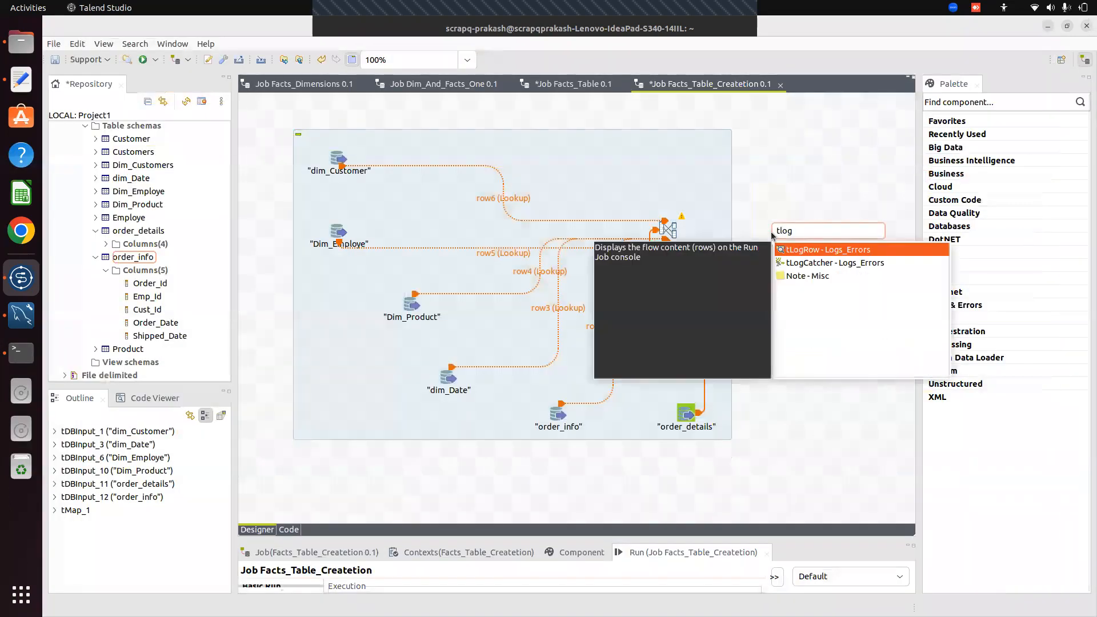
key("Return")
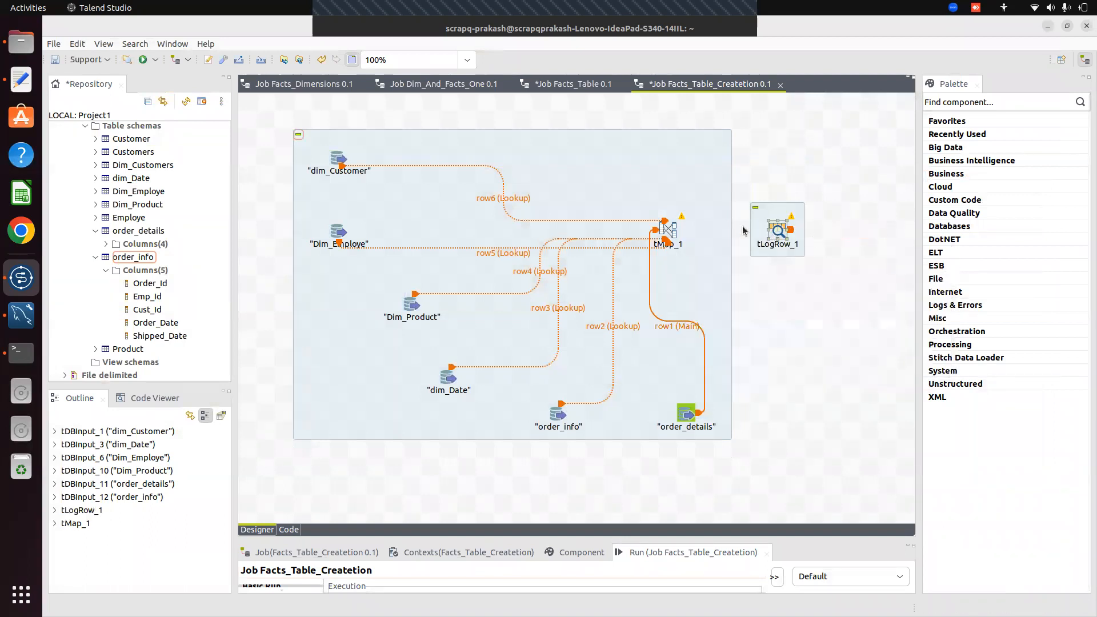
right_click(672, 229)
mouse_move(743, 237)
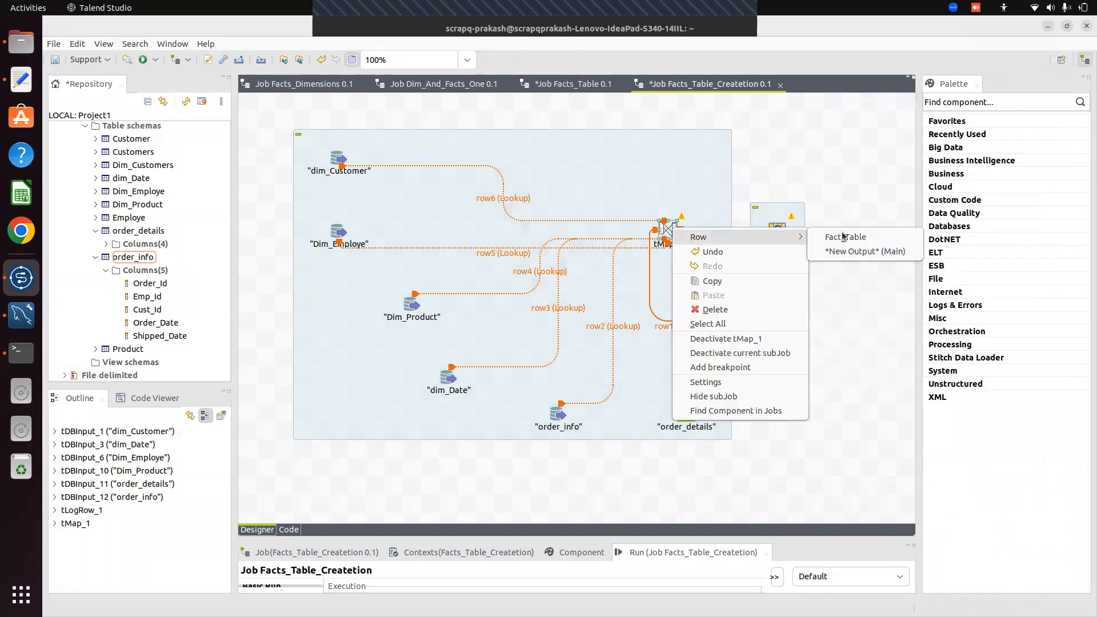
left_click(838, 236)
left_click(778, 230)
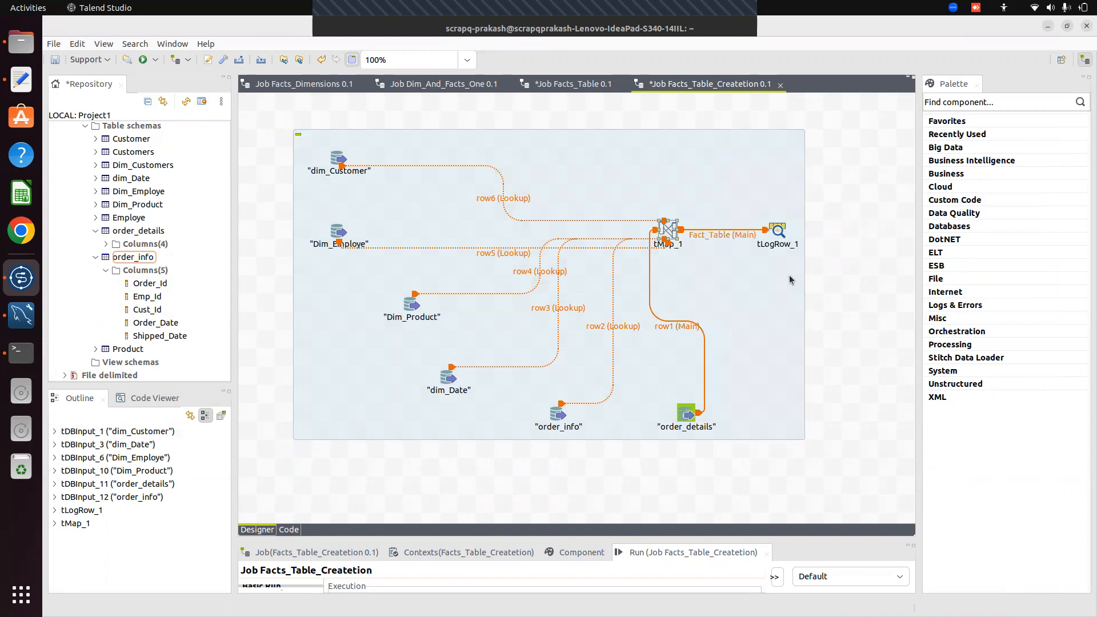
Review tLogRow_1's schema carrying the four keys plus revenue
left_click(778, 231)
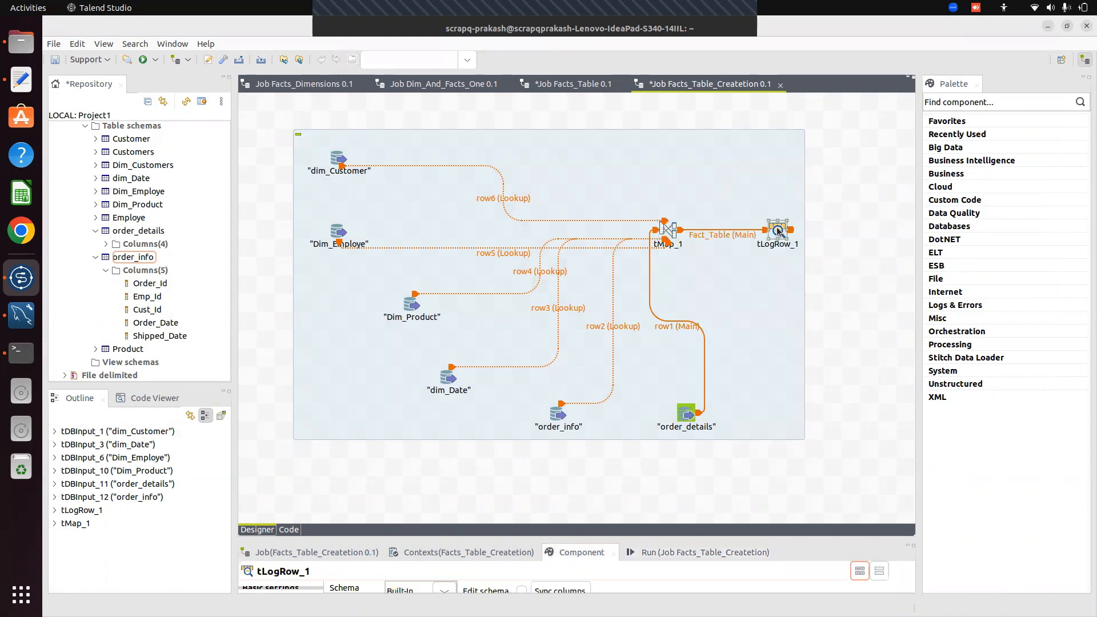
left_click_drag(703, 539, 702, 238)
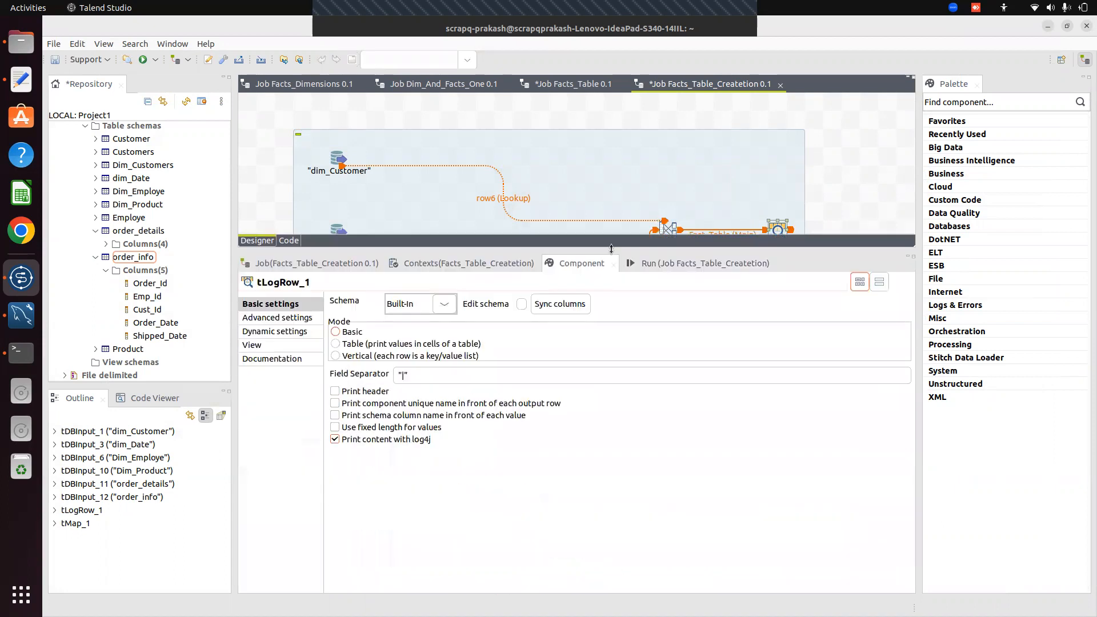
left_click(523, 302)
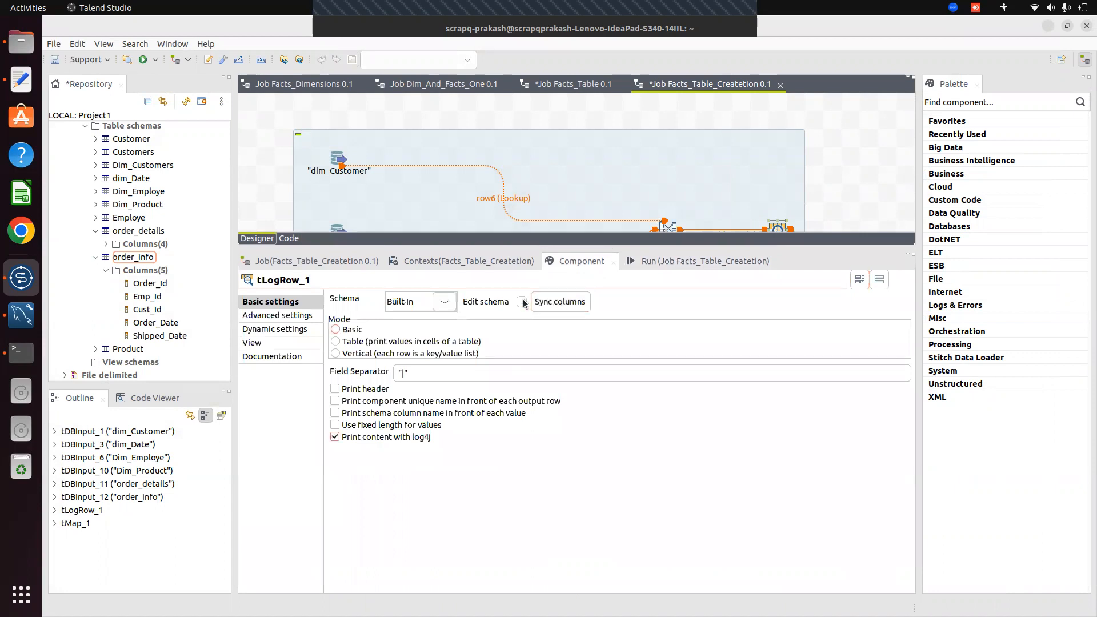
left_click(514, 252)
left_click_drag(715, 244, 790, 488)
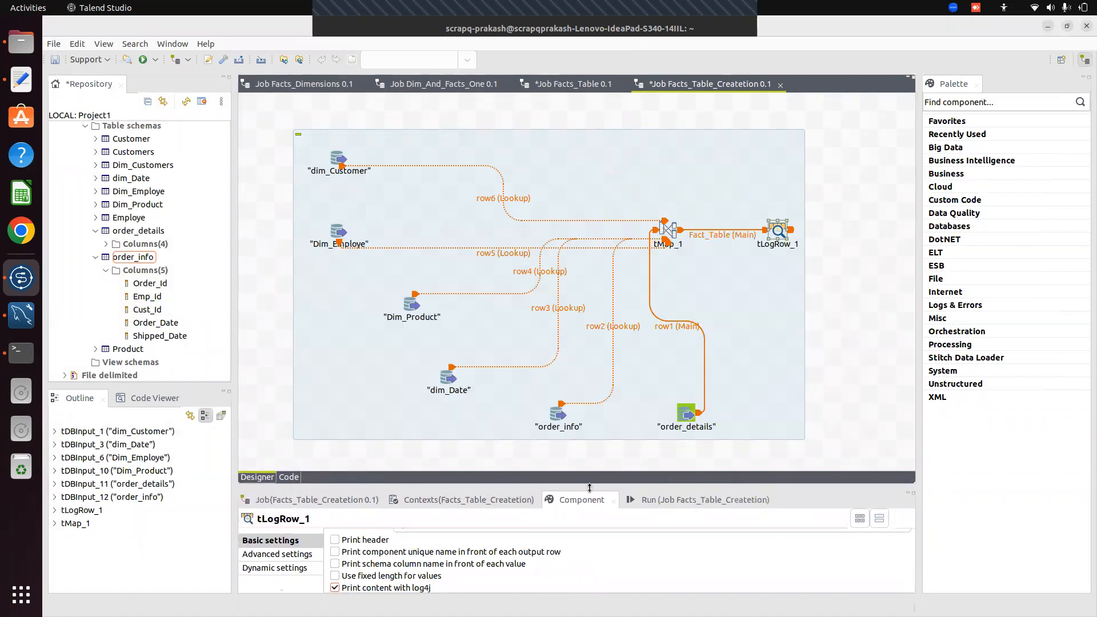
Run Facts_Table_Createtion, printing 10 fact rows and ending with exit code 0
left_click_drag(622, 485, 622, 311)
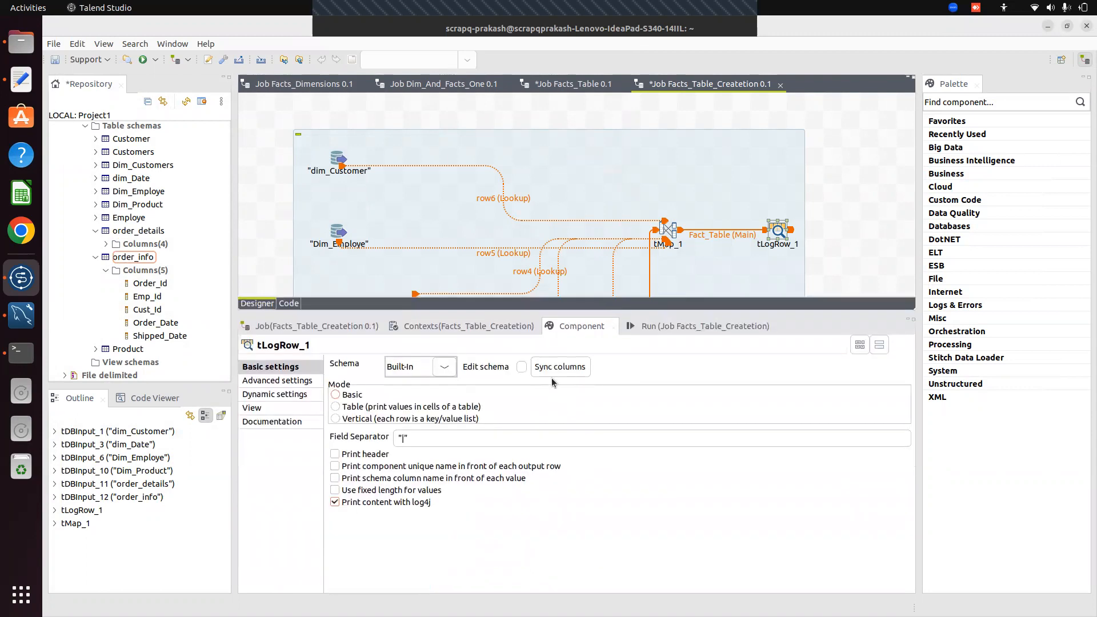
left_click(678, 331)
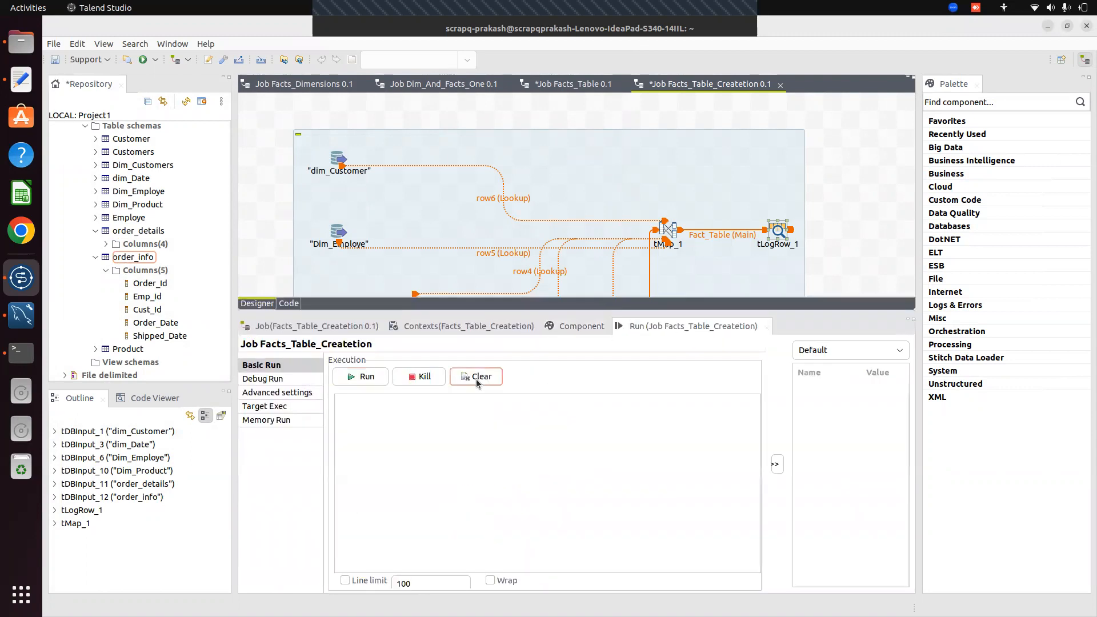
left_click(361, 377)
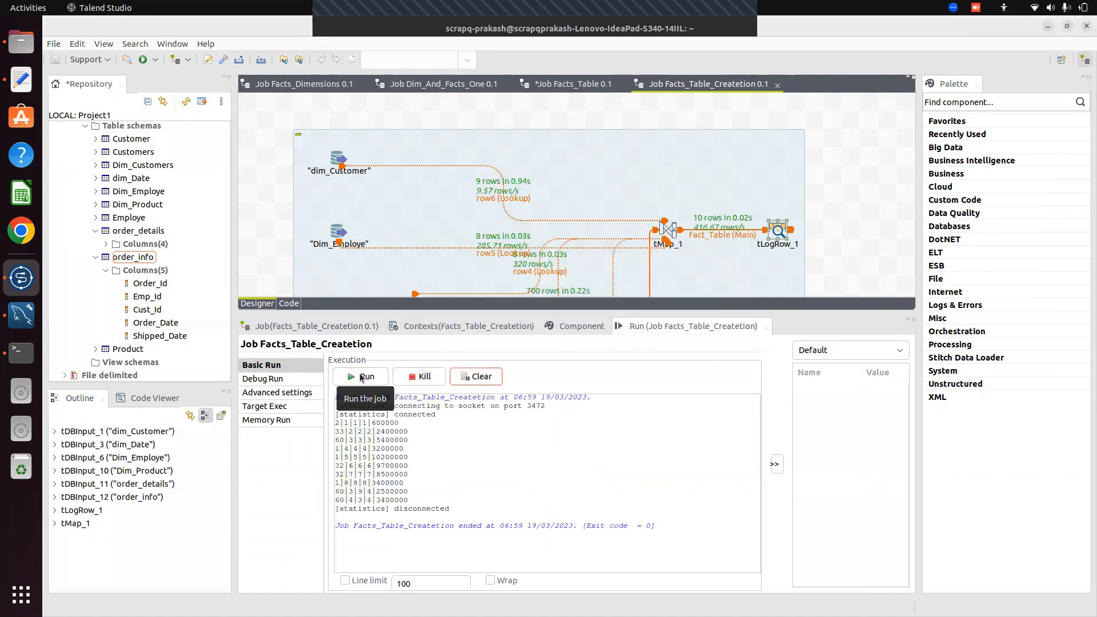
left_click_drag(572, 311, 615, 439)
Switch tLogRow_1's output mode to Vertical to print rows as key/value lists
double_click(778, 232)
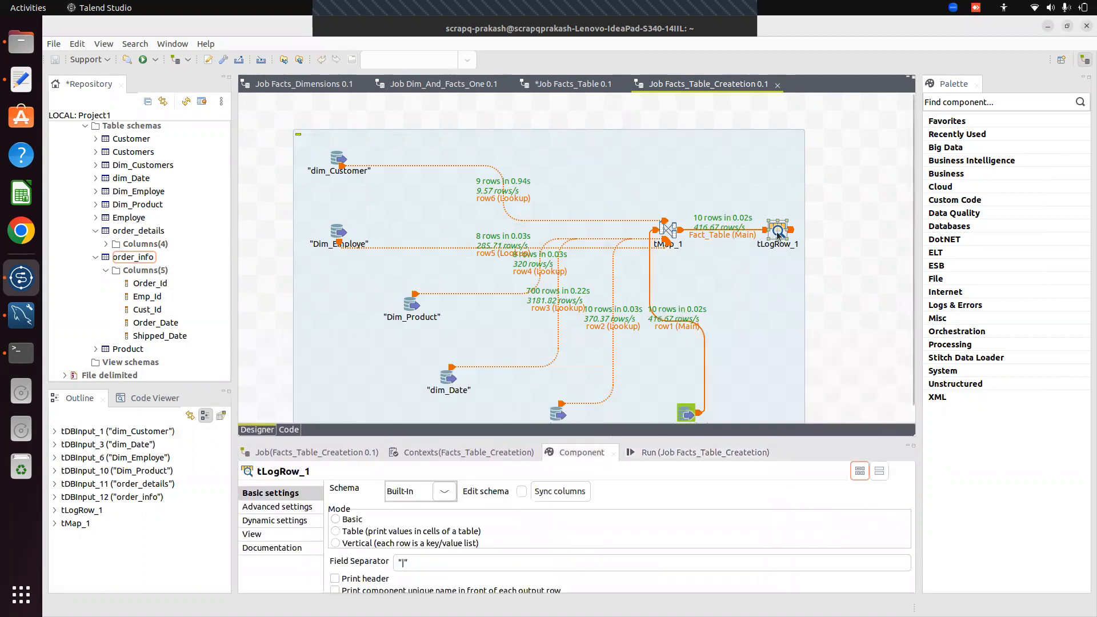
left_click_drag(525, 441, 506, 292)
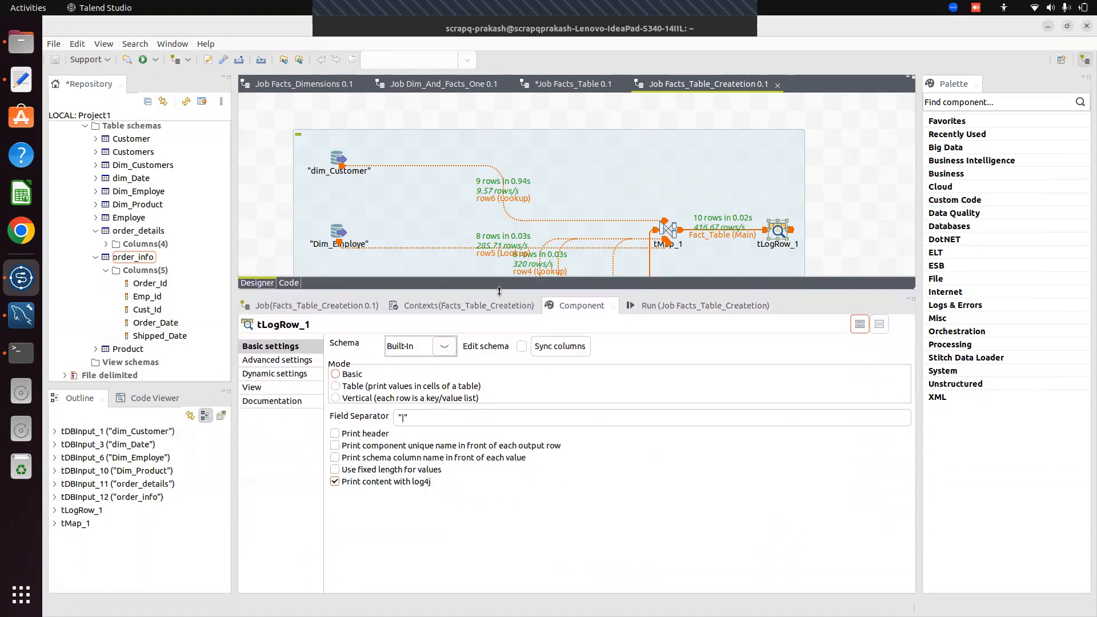
left_click(336, 399)
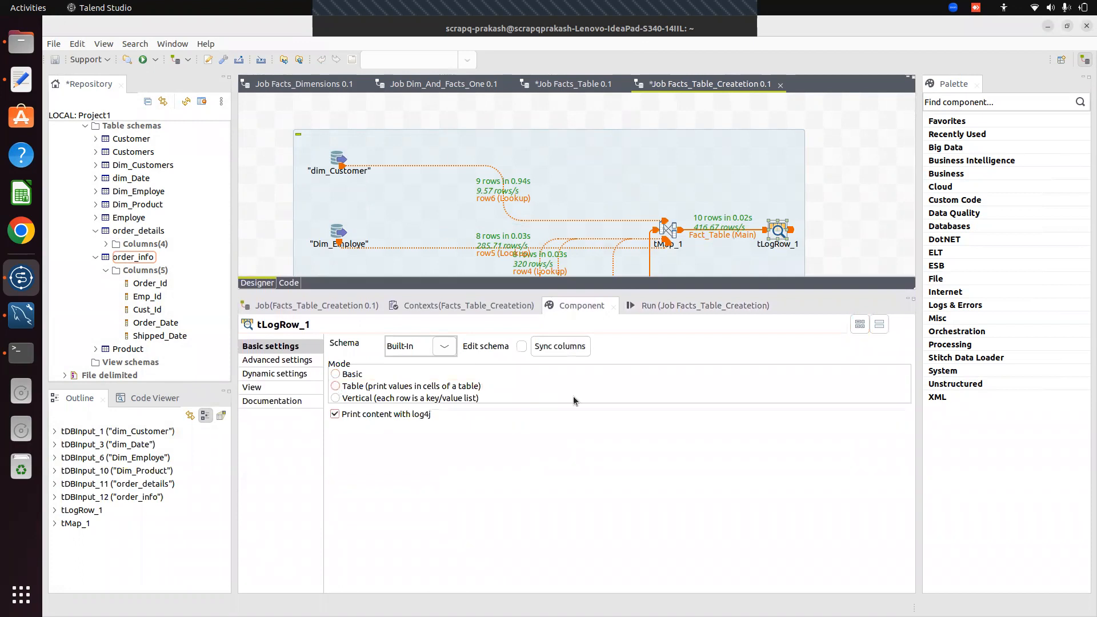
left_click_drag(650, 292, 718, 476)
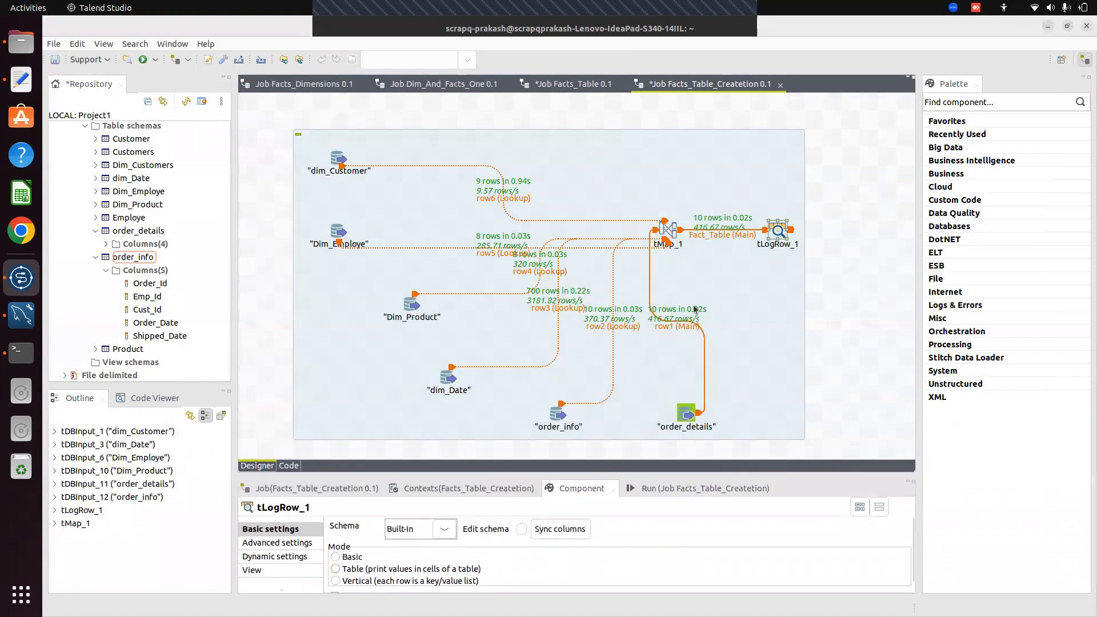
left_click(693, 488)
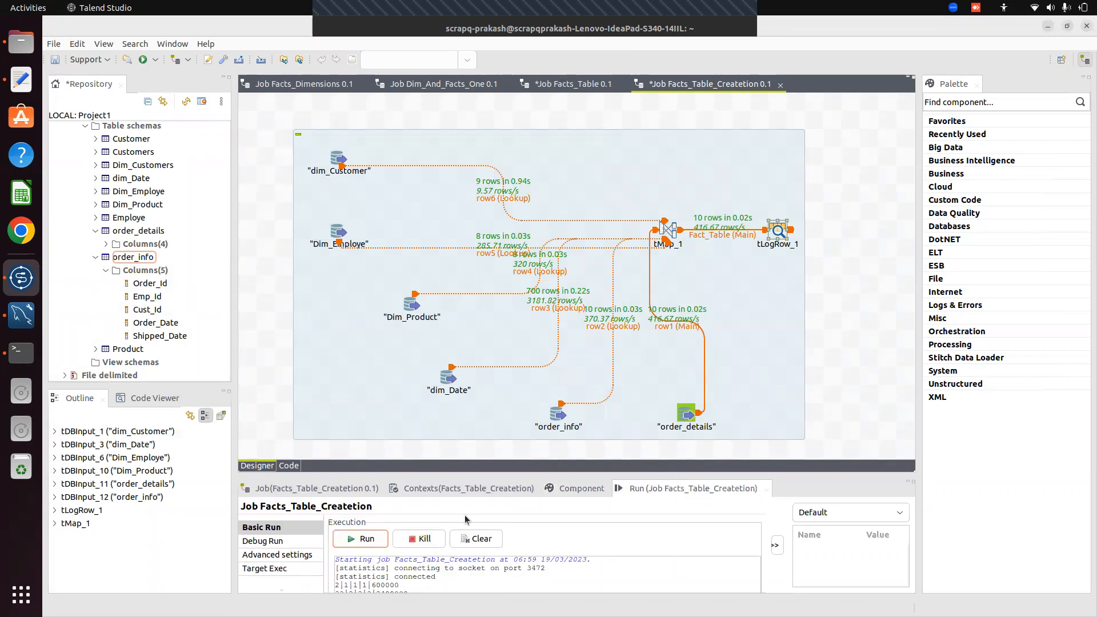
left_click(479, 540)
left_click(361, 540)
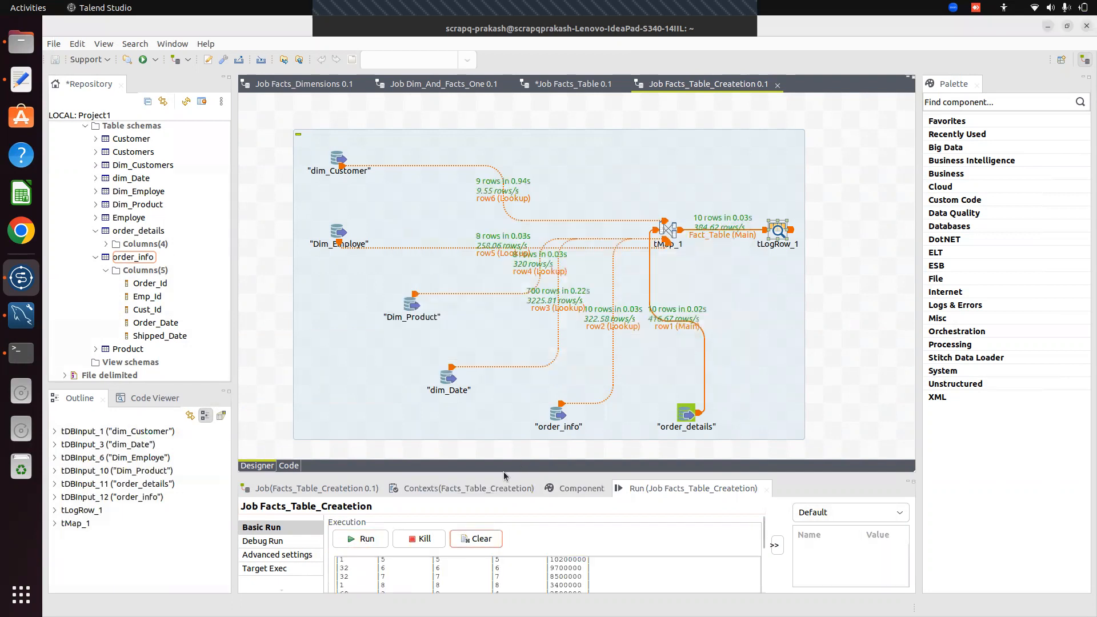
left_click_drag(500, 476, 467, 139)
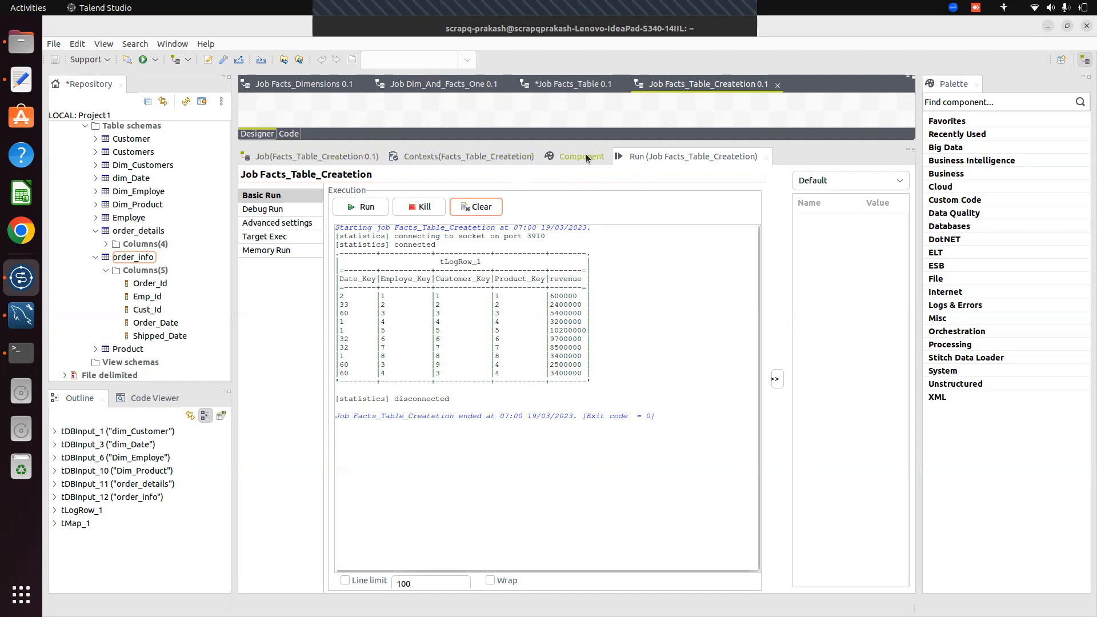
double_click(575, 138)
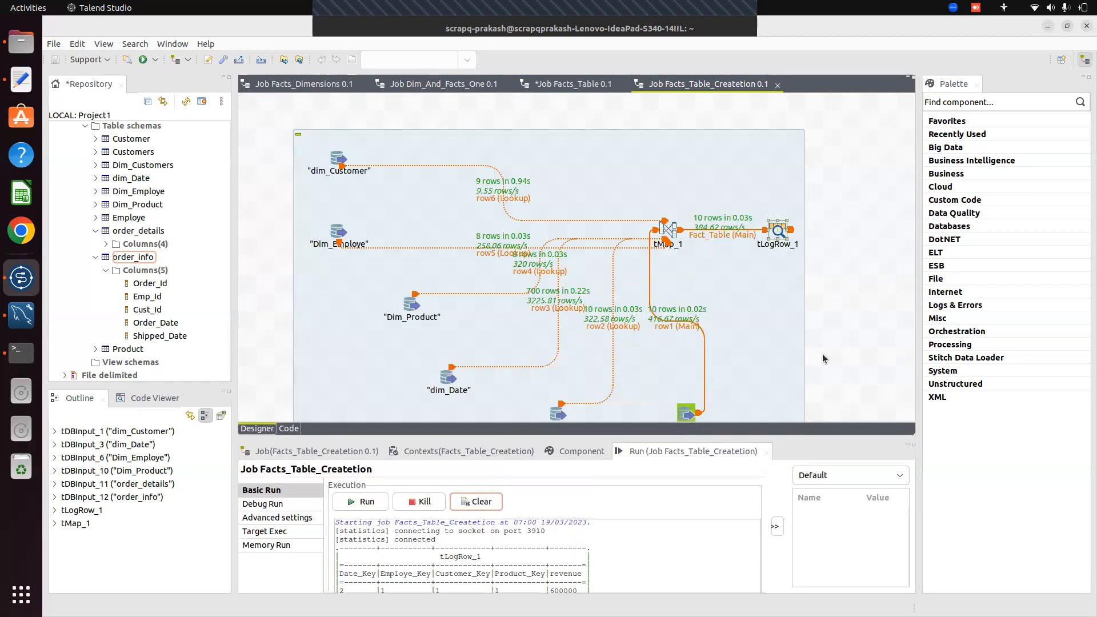
Delete tLogRow_1 and add a MySQL output component found by searching 'mysql'
left_click(782, 230)
key("Delete")
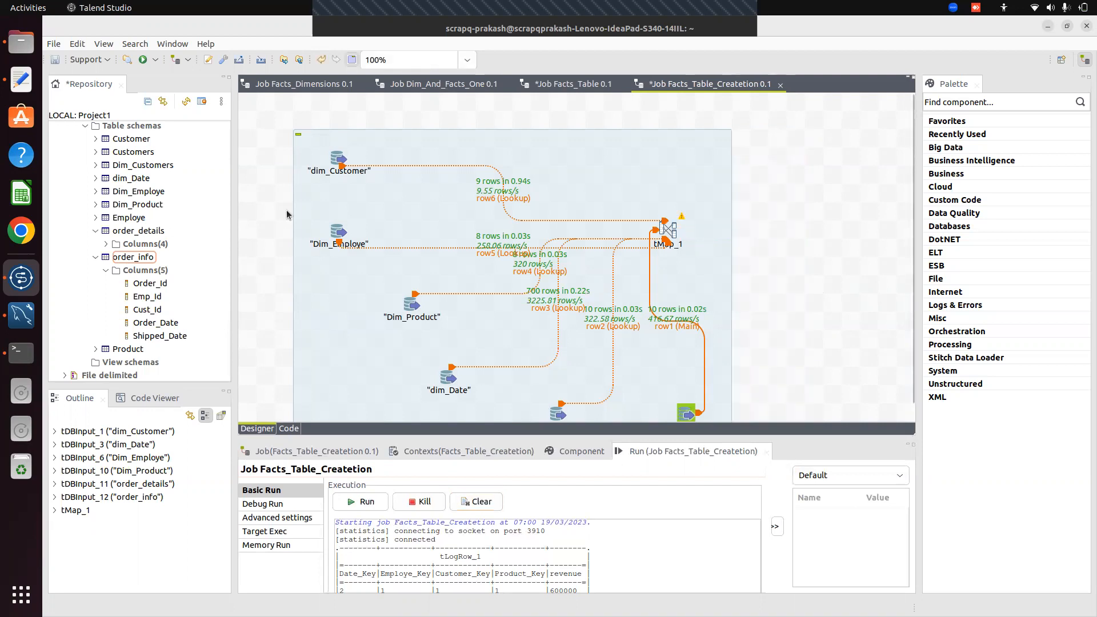
type("t")
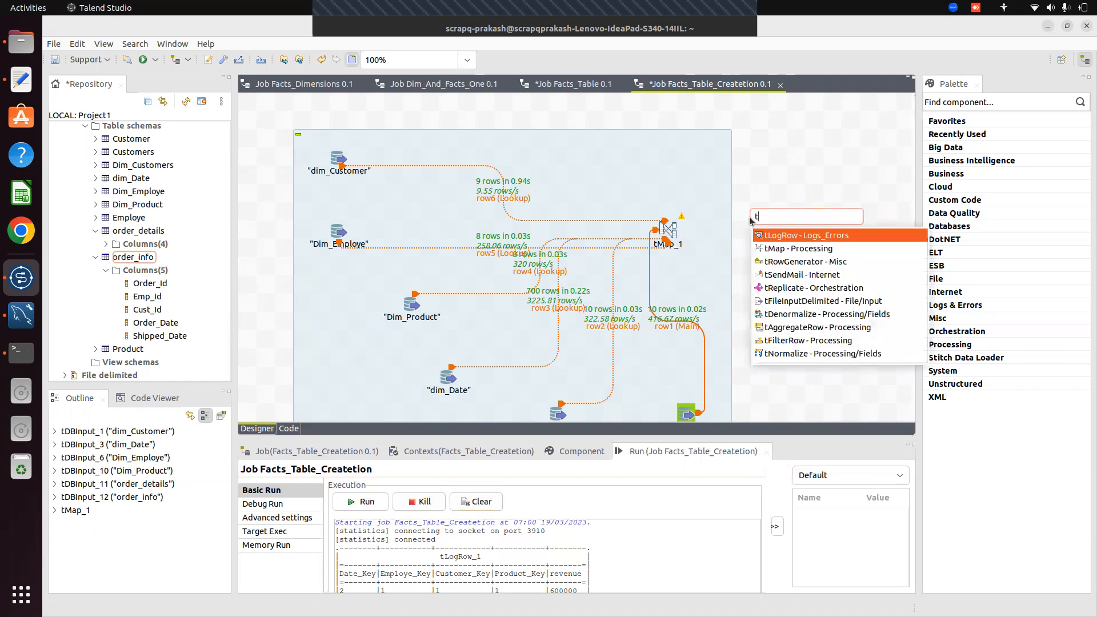
type("db")
key("Down")
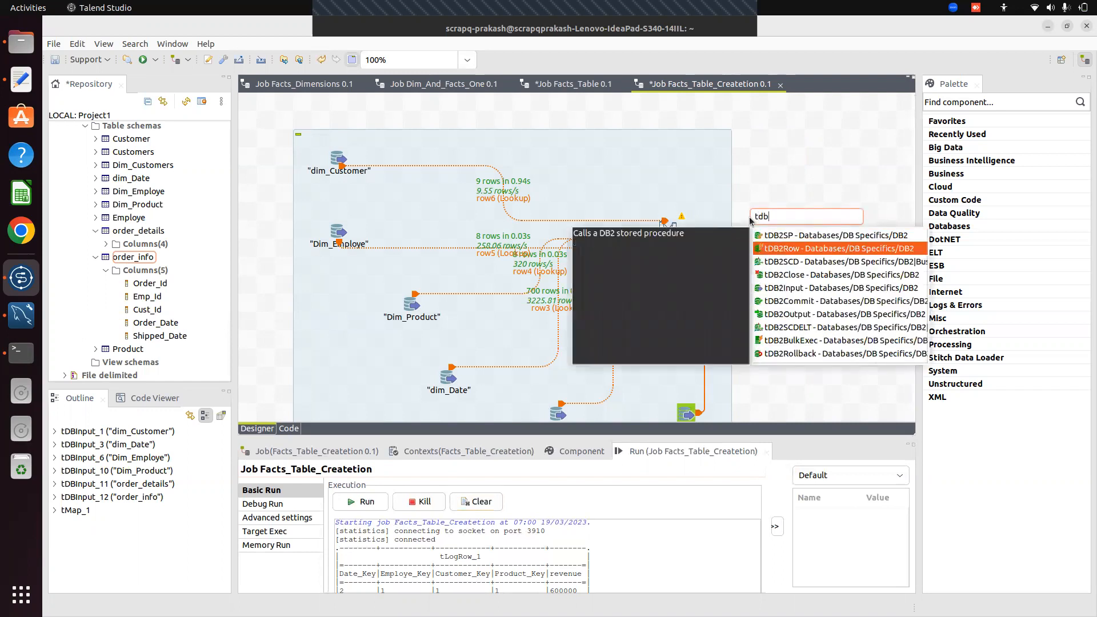
key("Down")
key("Down")
key("Down")
key("Down")
key("Down")
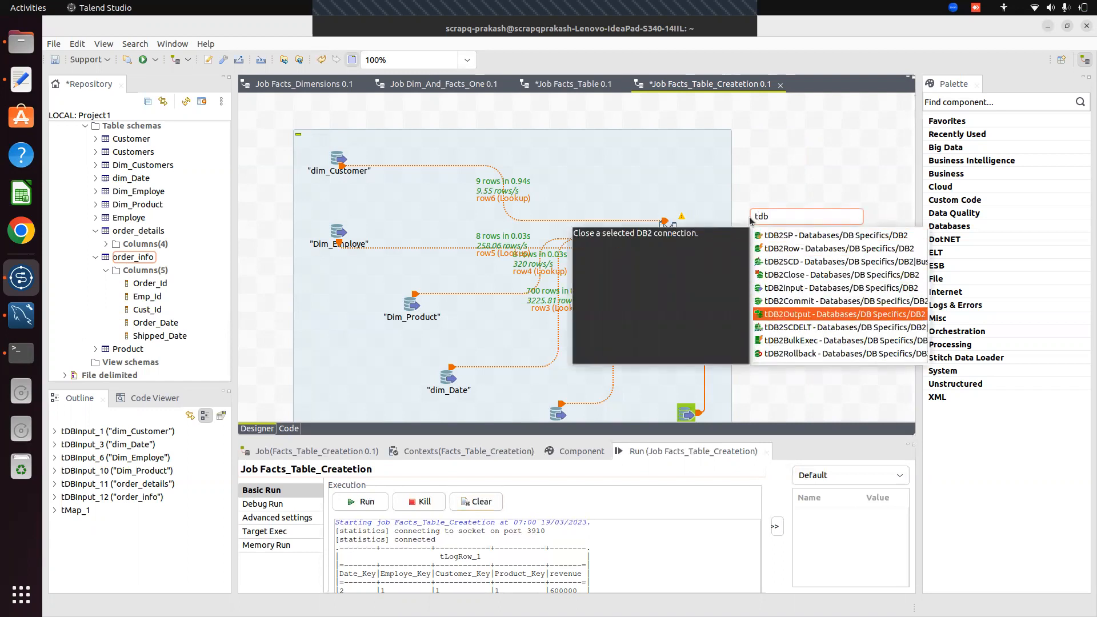
key("BackSpace")
key("BackSpace")
type("mysql")
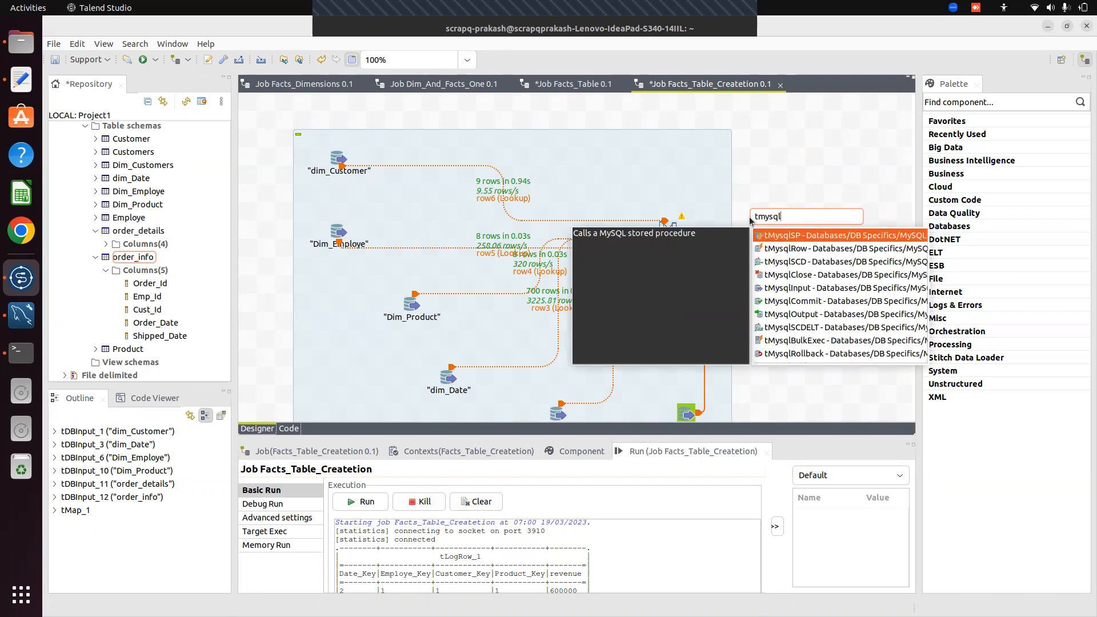
key("Down")
key("Down")
key("Down")
key("Down")
key("Down")
key("Down")
key("Return")
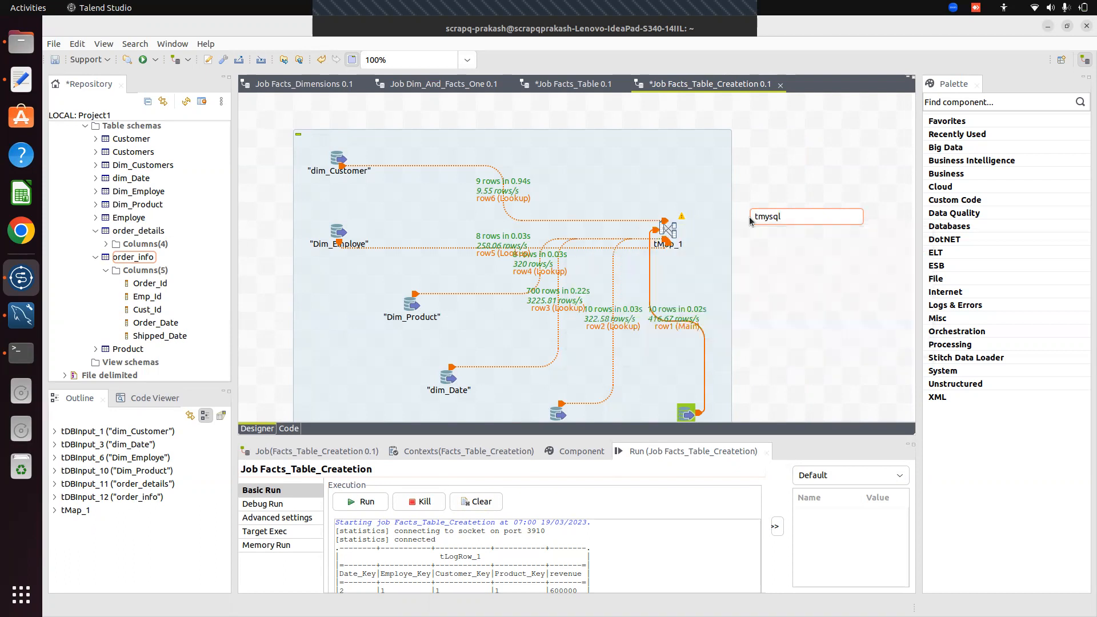
Connect tMap_1's Fact_Table main flow to tDBOutput_1
right_click(667, 237)
mouse_move(714, 242)
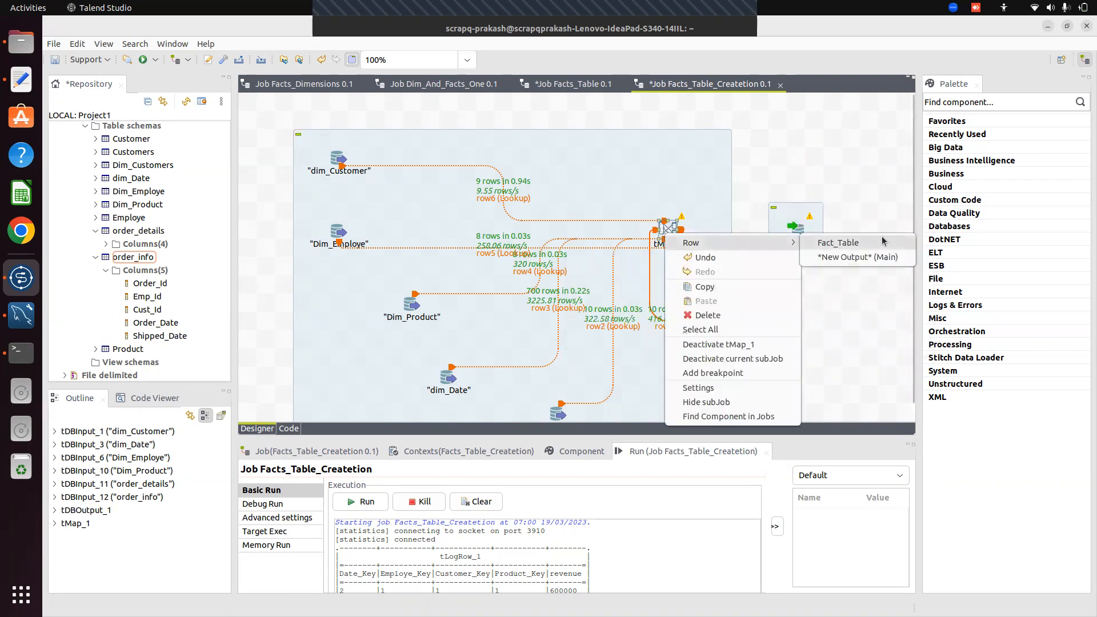
left_click(882, 242)
left_click(797, 230)
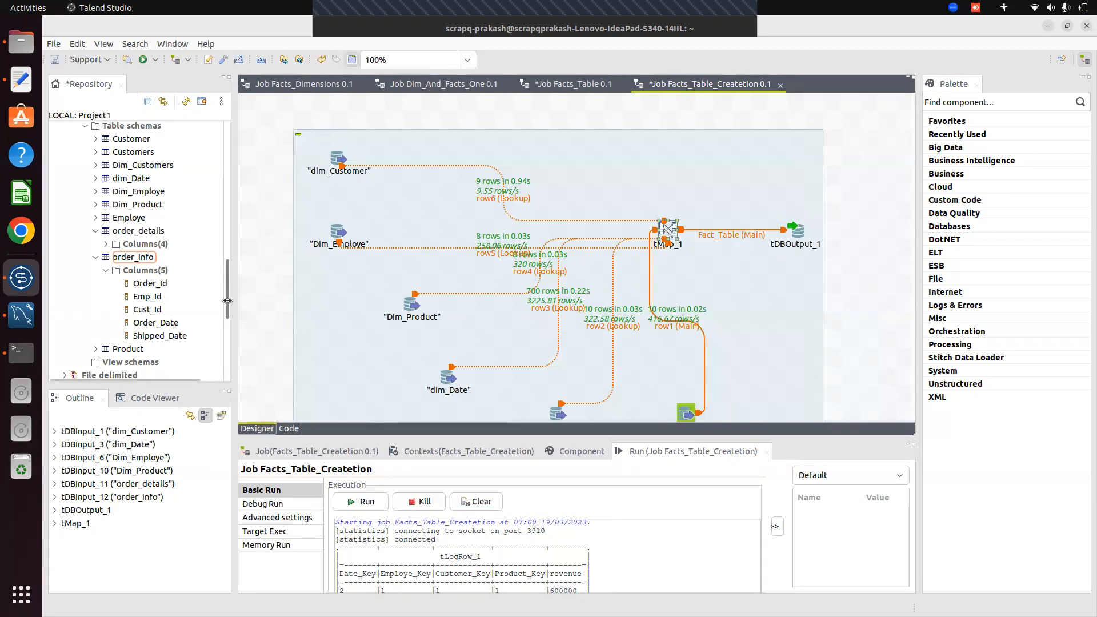
Set tDBOutput_1's Property Type to Repository using OLAP_Connection_ProjectABC
left_click(800, 238)
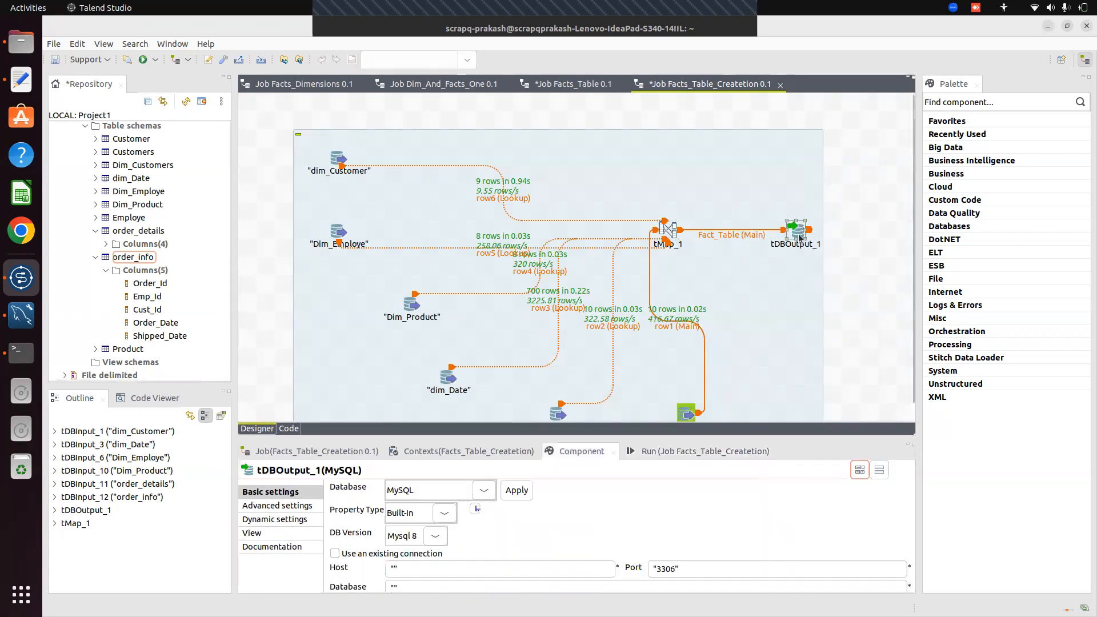
left_click_drag(628, 437, 546, 211)
left_click(523, 451)
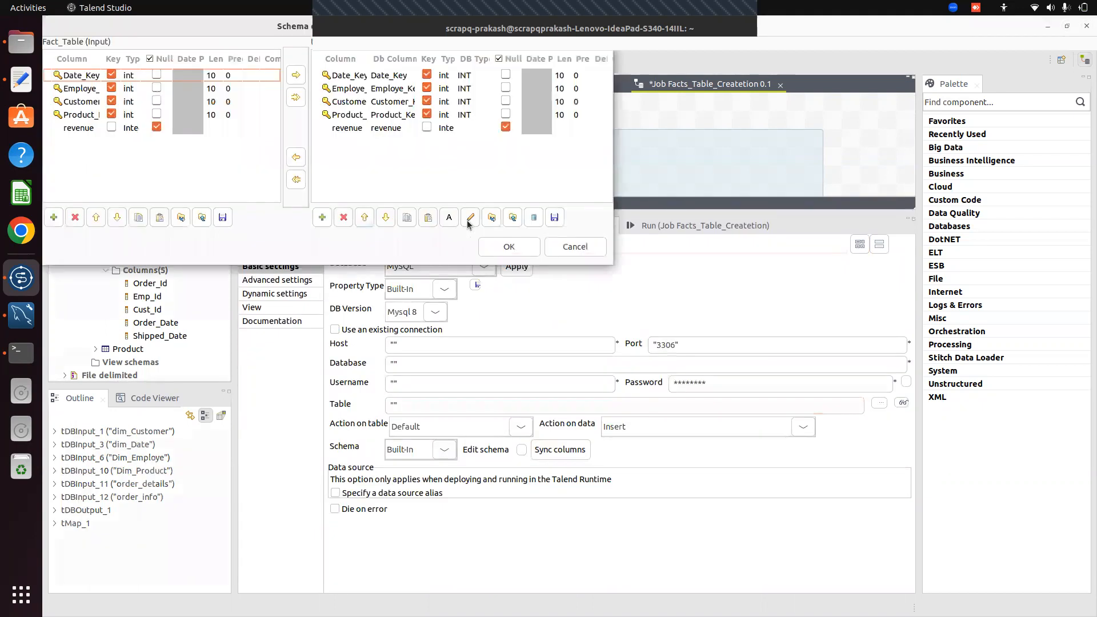
left_click(508, 246)
left_click(445, 289)
left_click(433, 319)
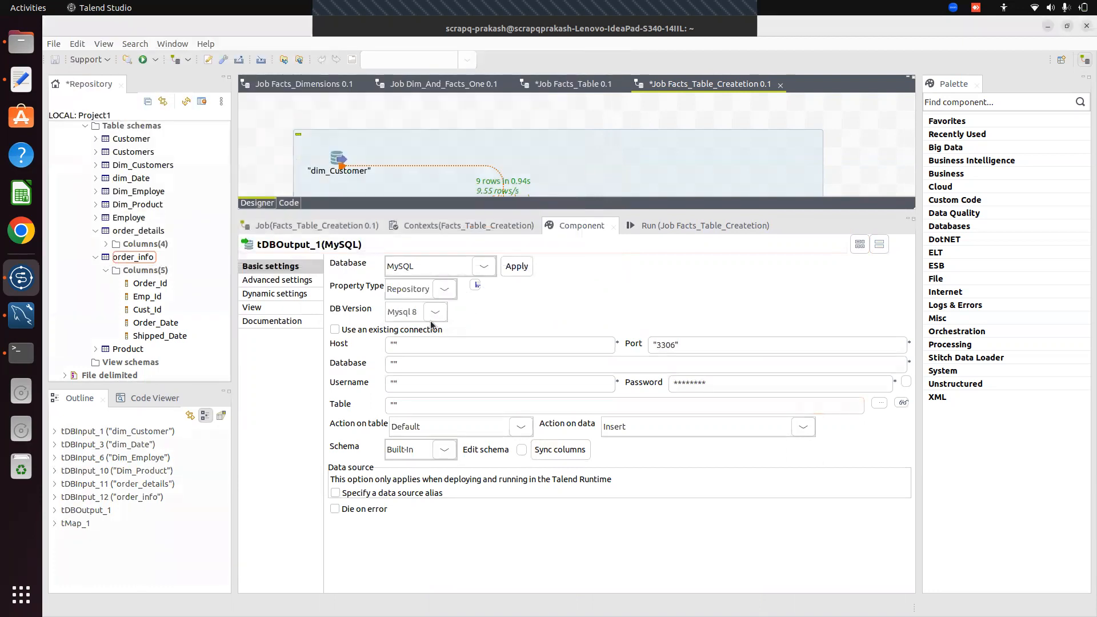
left_click(609, 286)
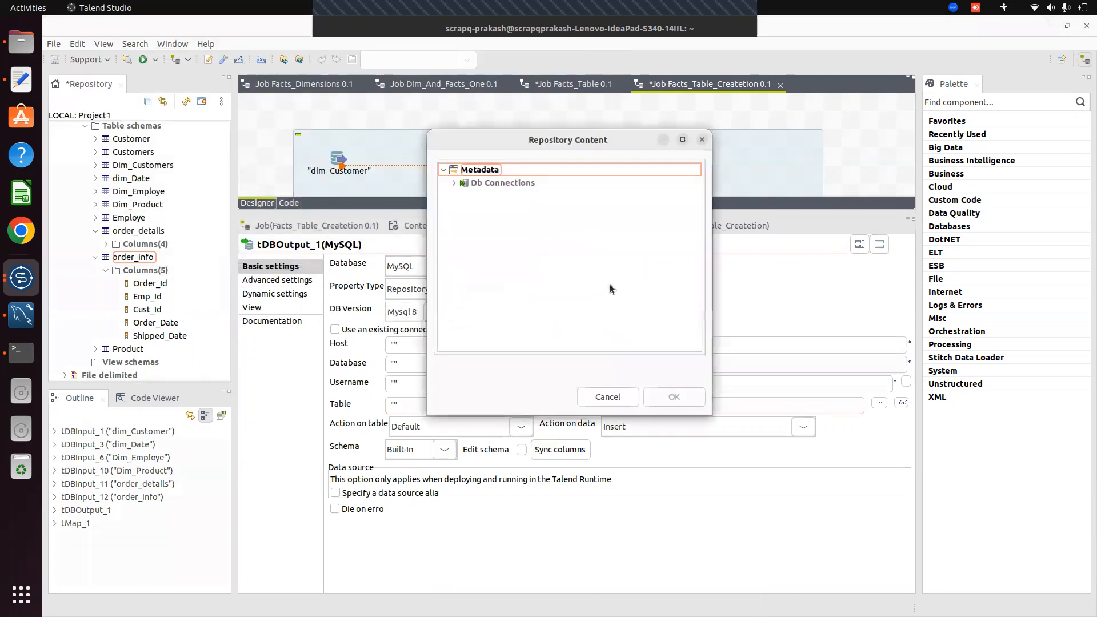
left_click(453, 183)
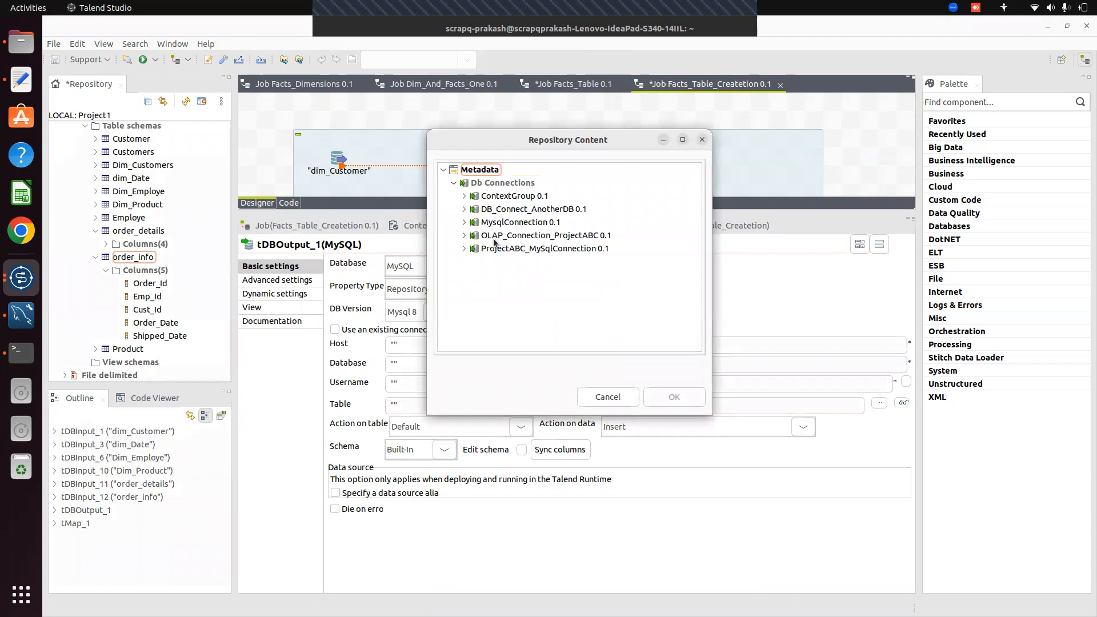
left_click(545, 235)
left_click(673, 397)
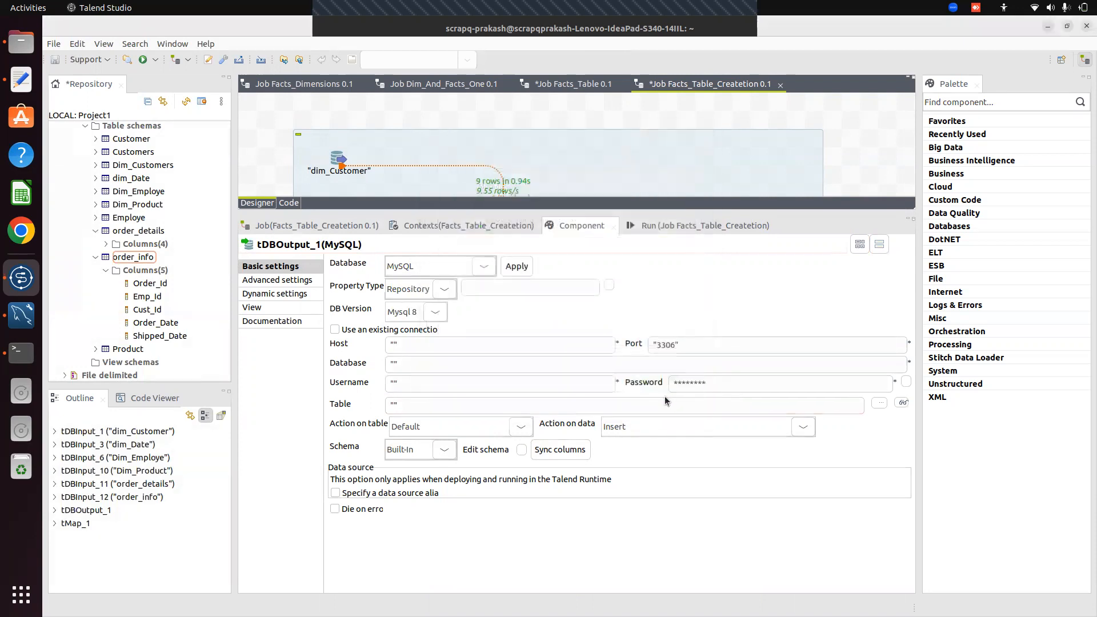
Set the table to fact_Table_A1 with Action on table 'Create table if does not exist'
left_click(394, 401)
type("fact")
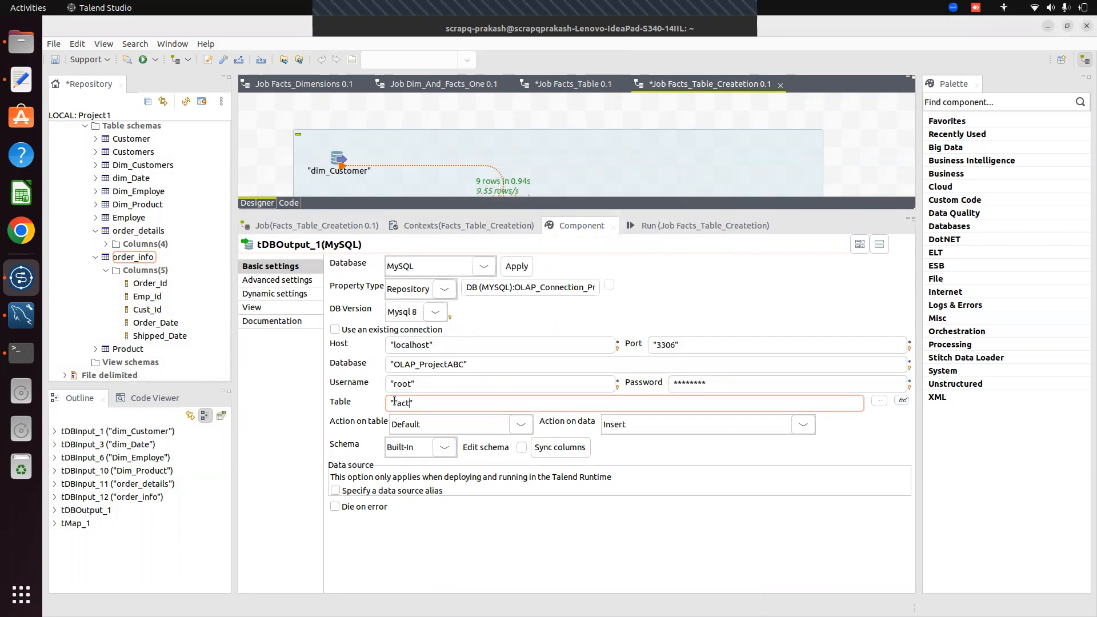
type("_")
type("Da")
key("BackSpace")
key("BackSpace")
type("Table")
type("_An")
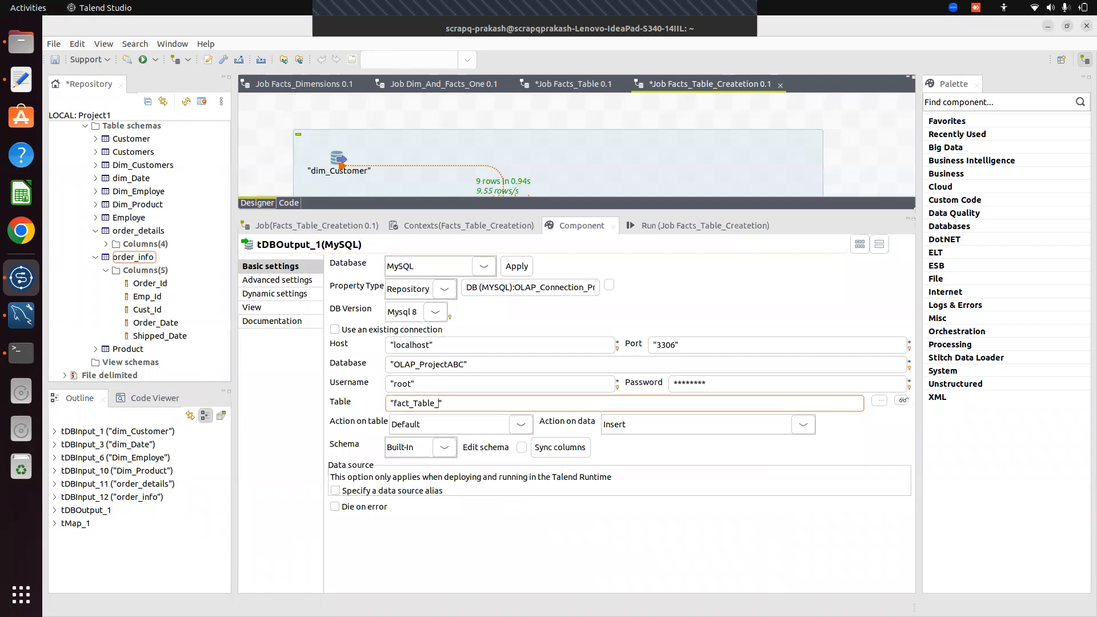
key("BackSpace")
type("1")
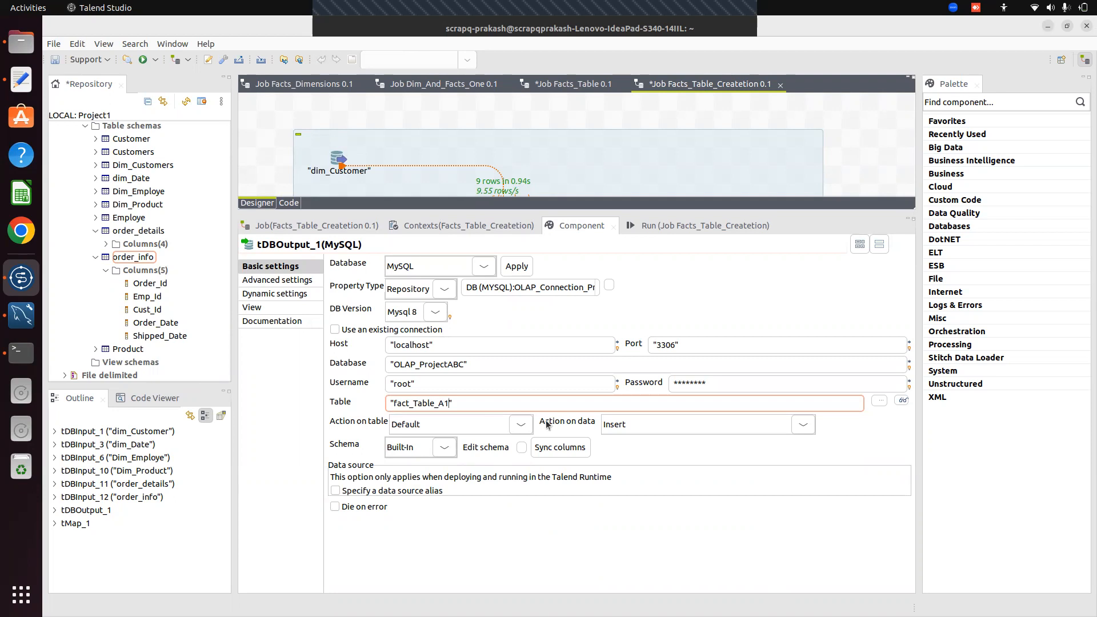
left_click(519, 427)
left_click(467, 488)
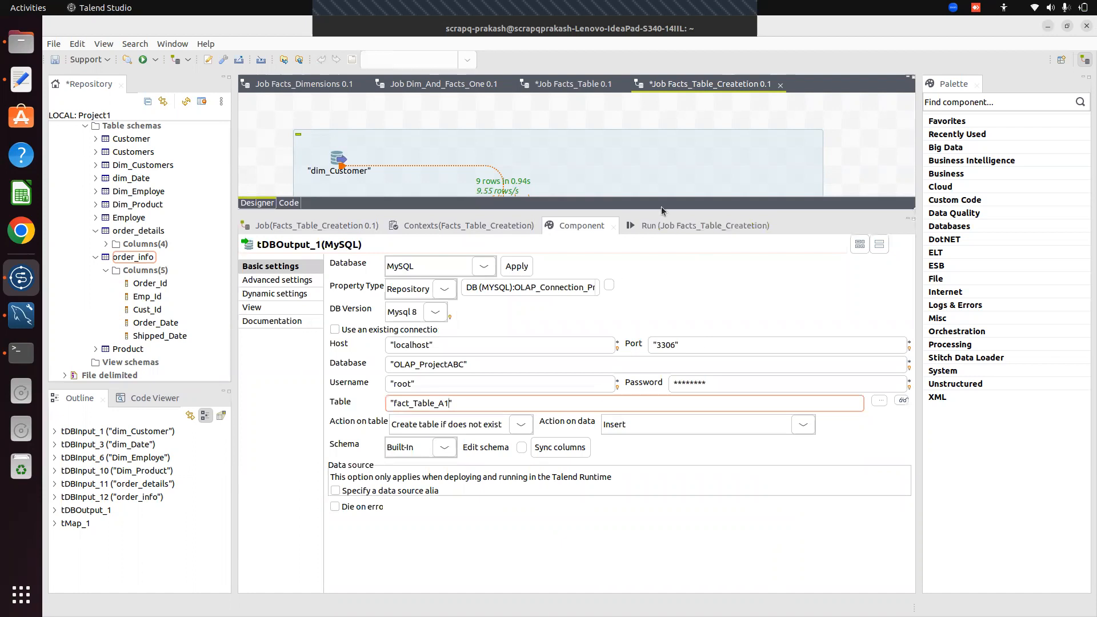
left_click_drag(659, 211, 737, 479)
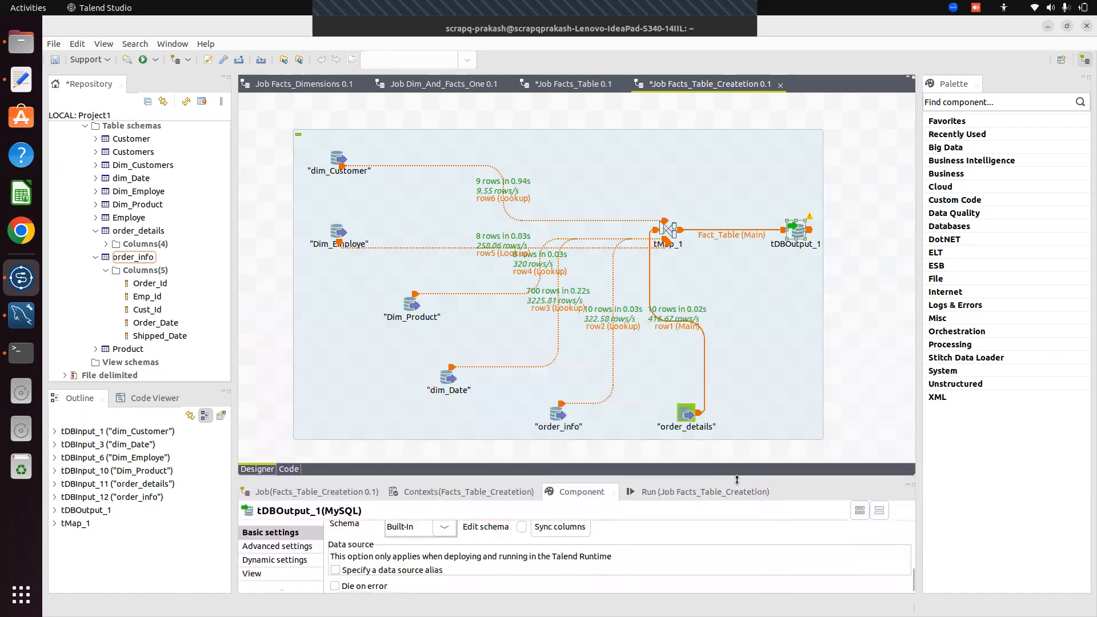
Clear the old console output and run the job, sending 10 rows to tDBOutput_1
left_click(686, 492)
left_click(488, 543)
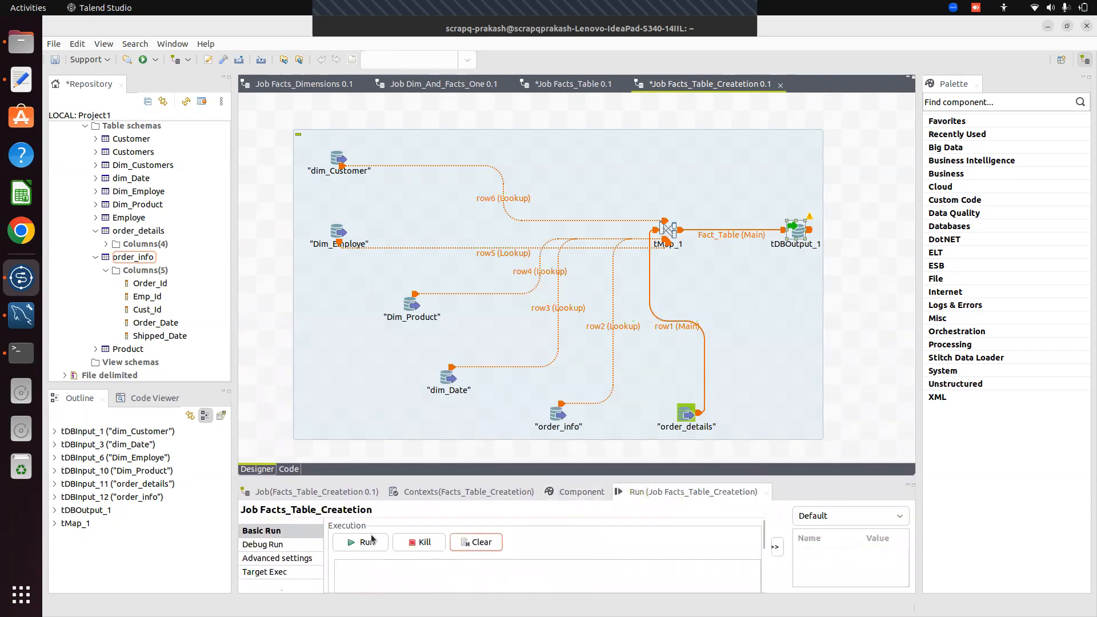
left_click(368, 543)
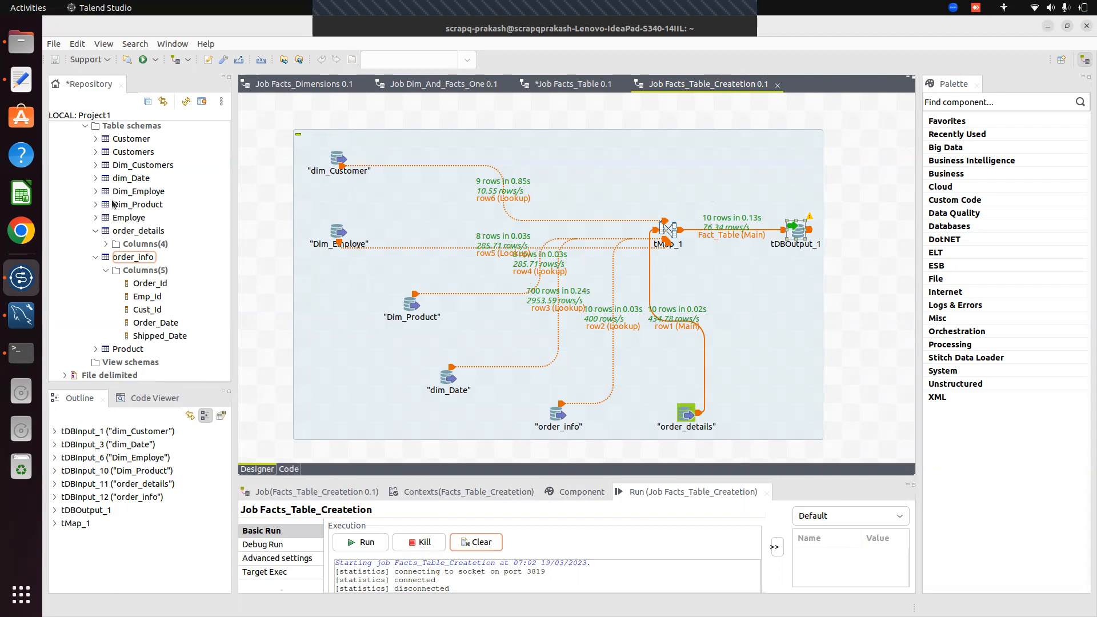
In MySQL Workbench's local instance, refresh Schemas and select rows from fact_Table_A1, showing 10 rows
left_click(17, 317)
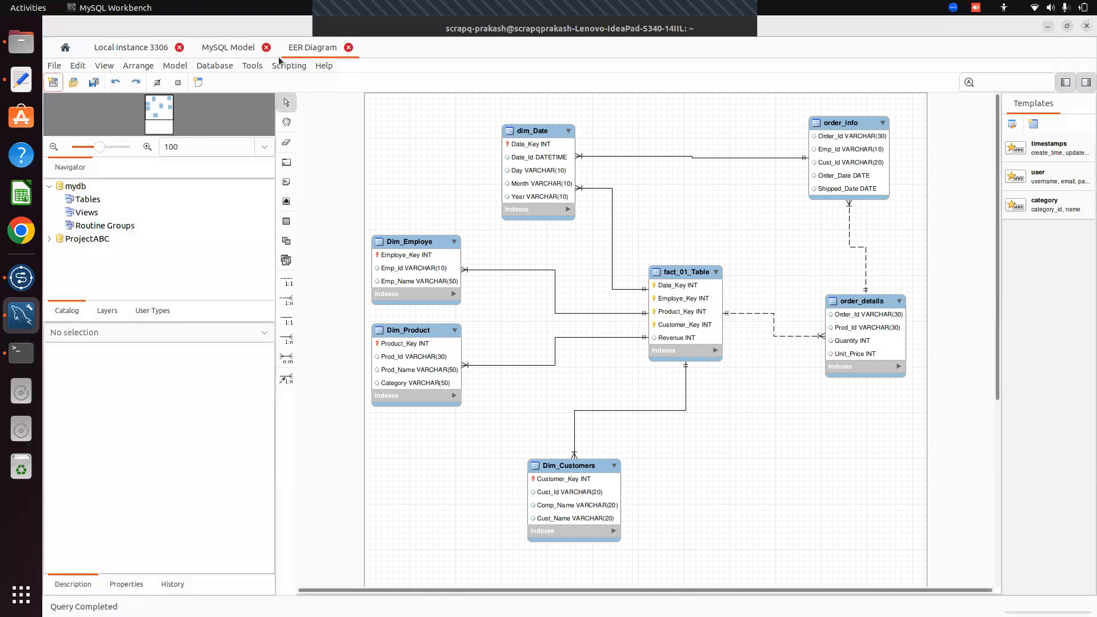
left_click(131, 48)
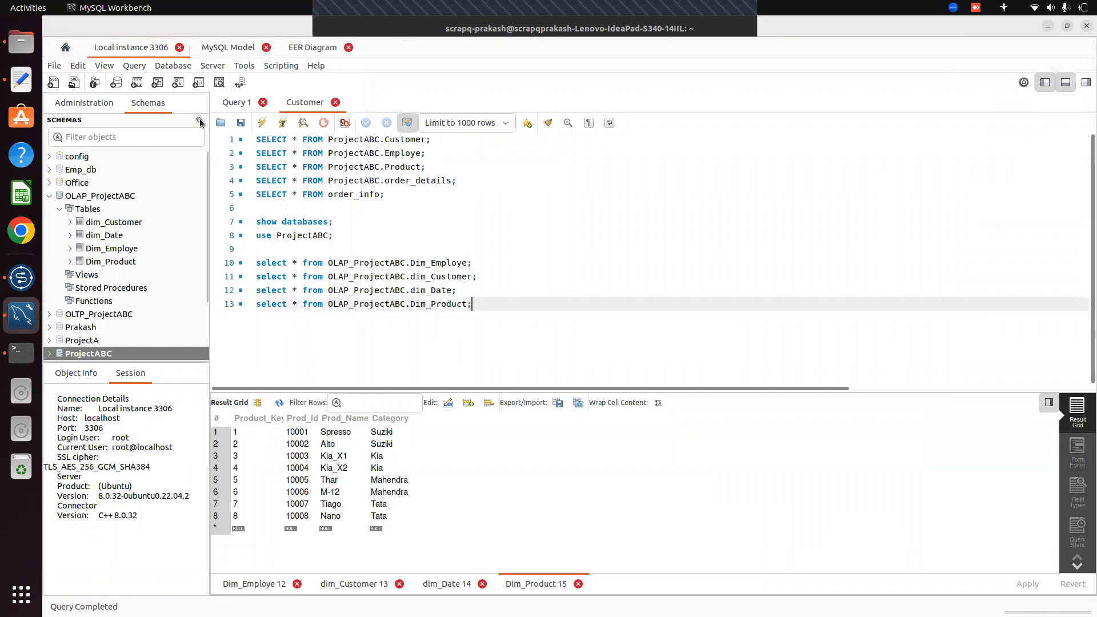
left_click(199, 121)
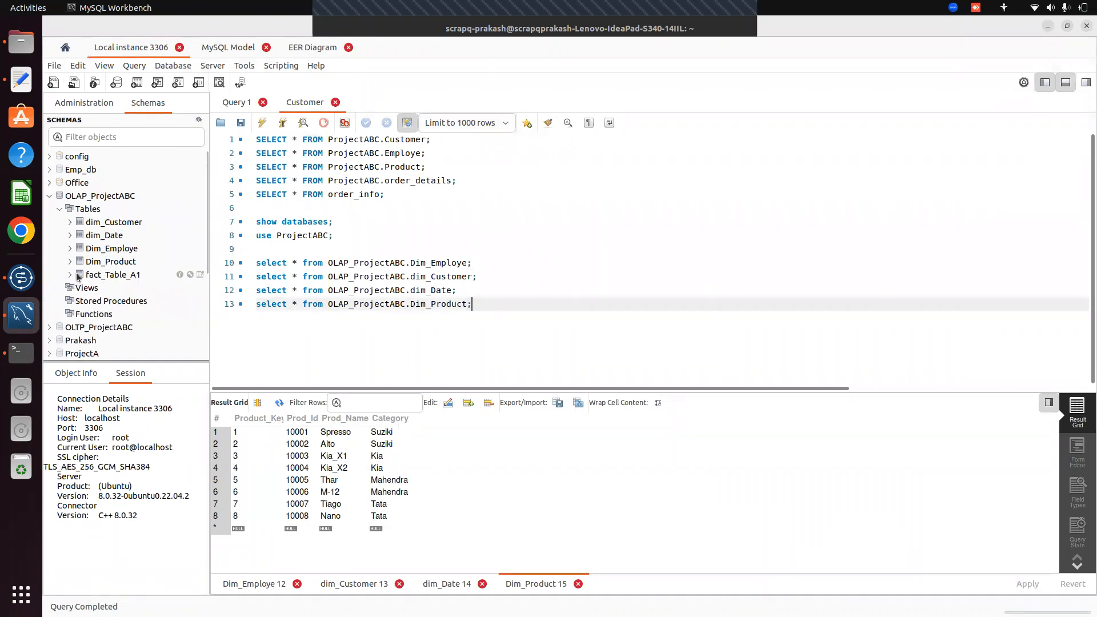
left_click(107, 276)
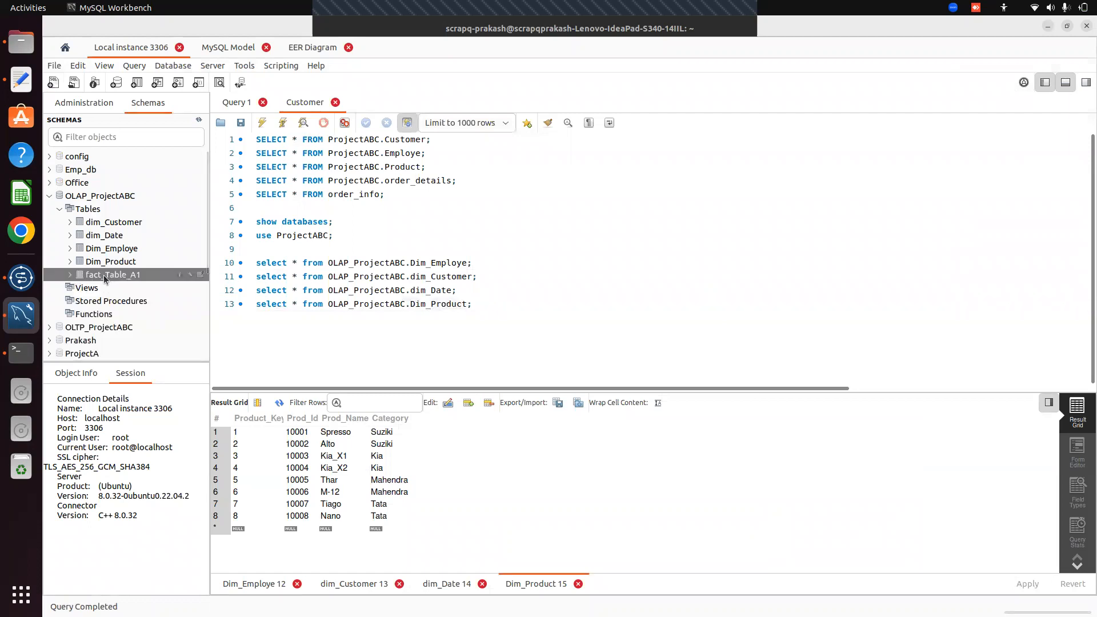
right_click(108, 276)
left_click(152, 287)
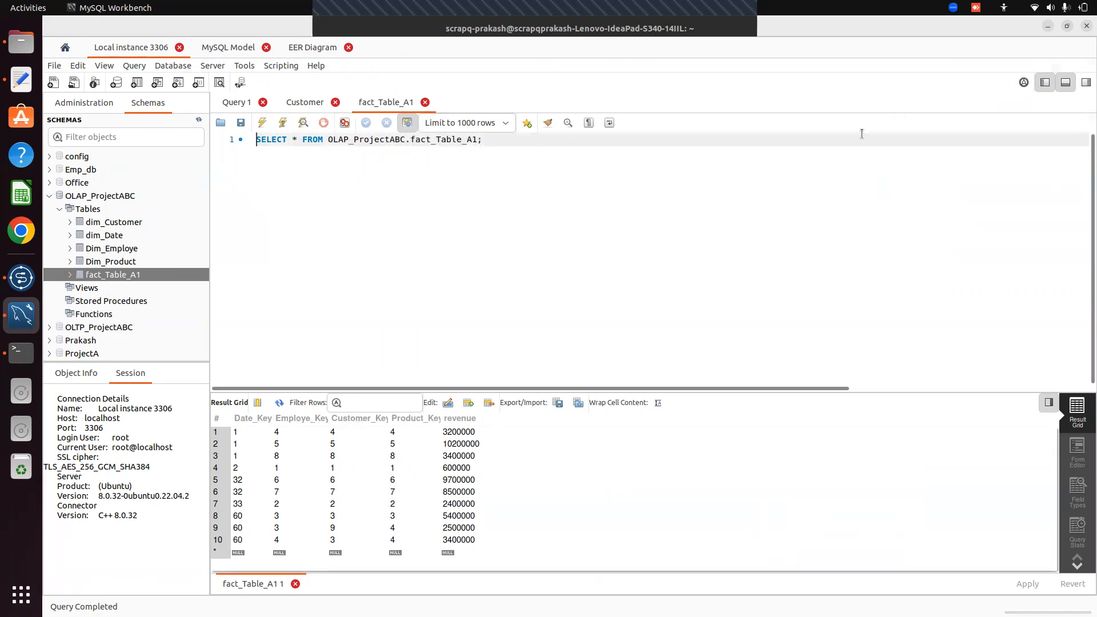
left_click(570, 8)
left_click(869, 277)
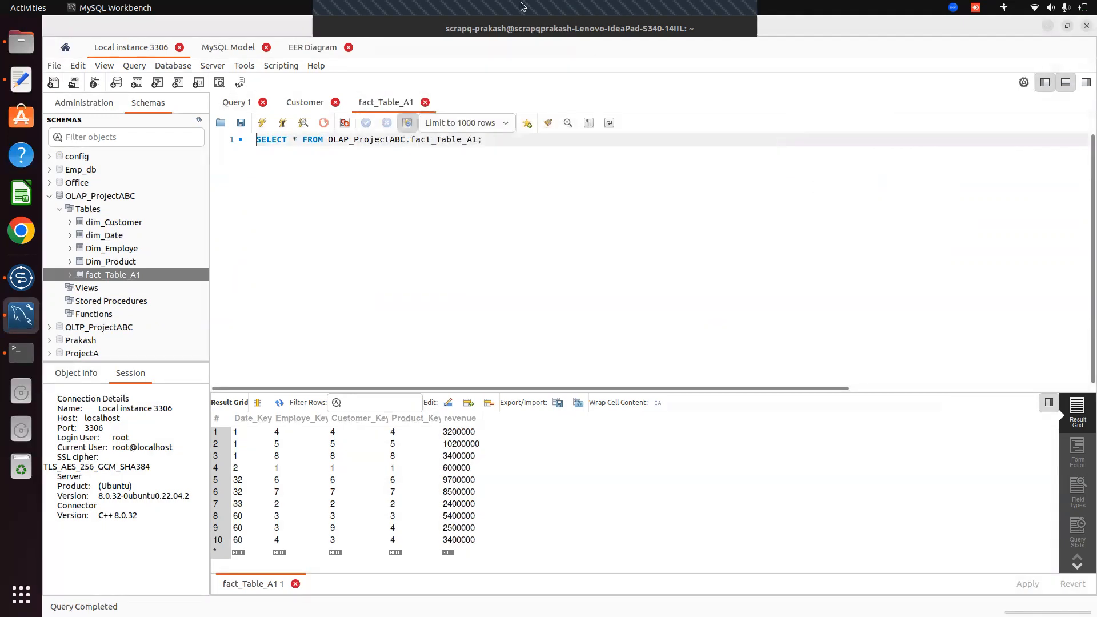
left_click(712, 32)
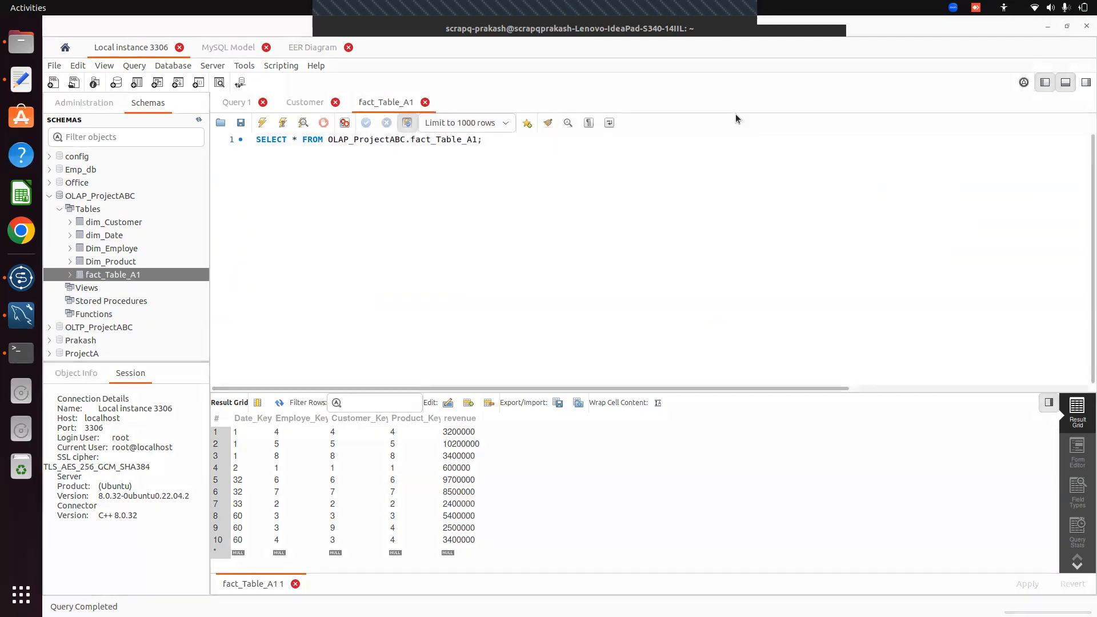